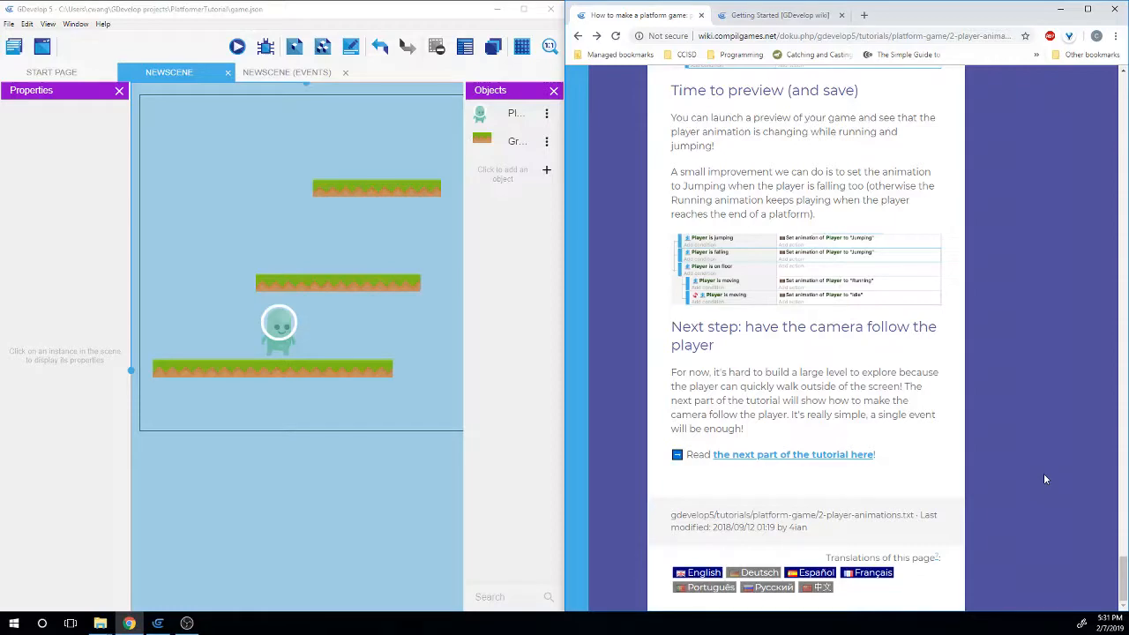
# Preview the platform game, test the player's running, jumping and idle animations across the platforms, and close the preview
pyautogui.scroll(3, 1044, 479)
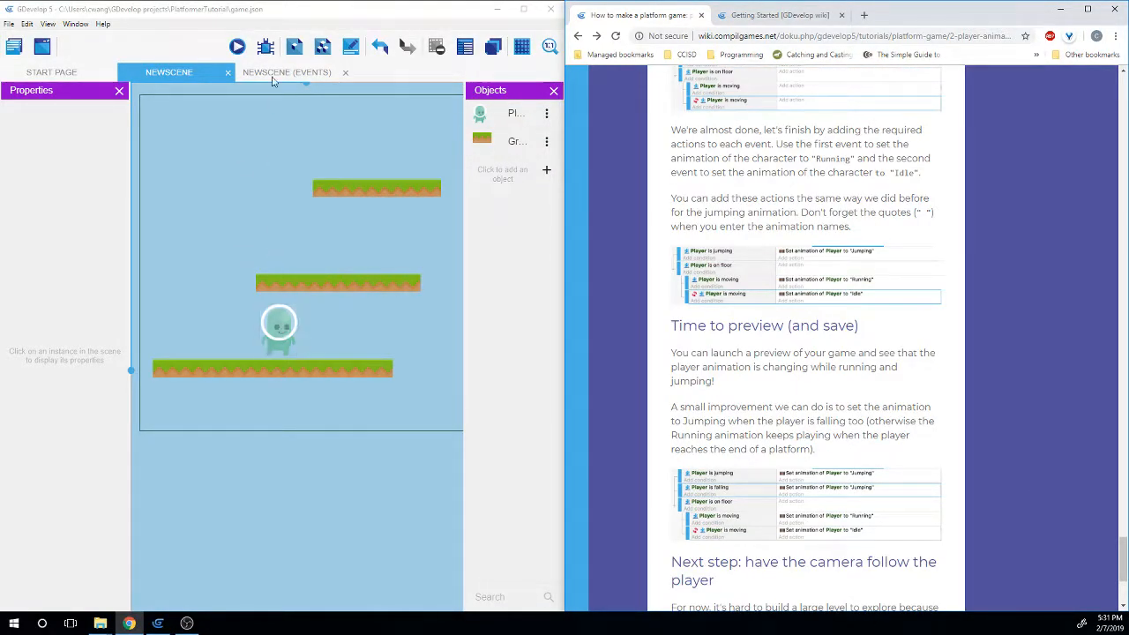
pyautogui.click(236, 48)
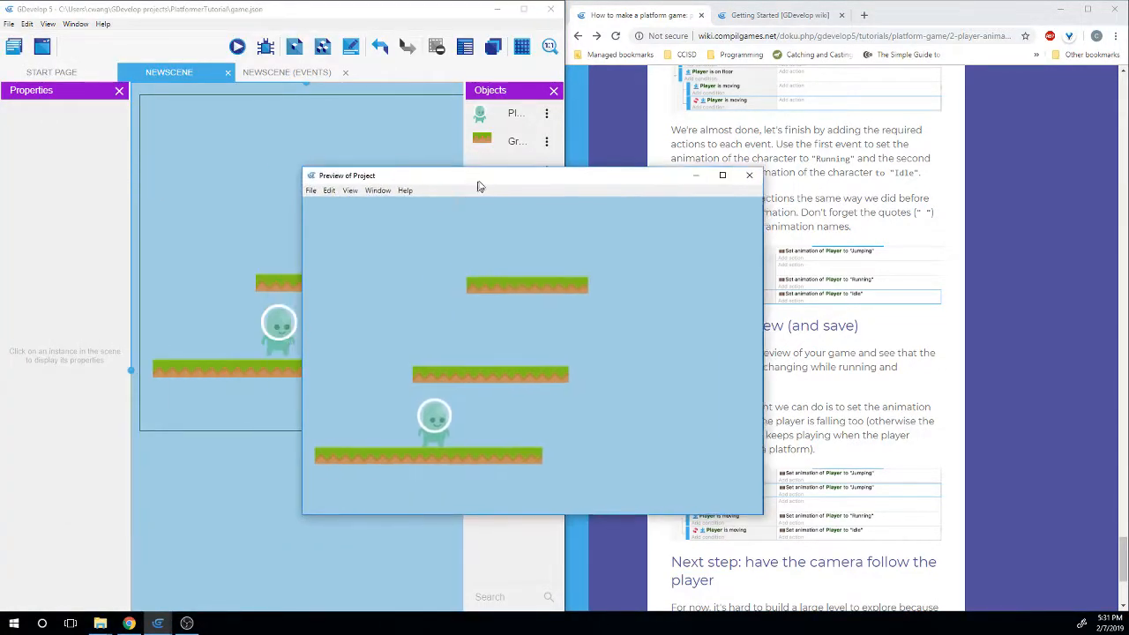
pyautogui.press('Left')
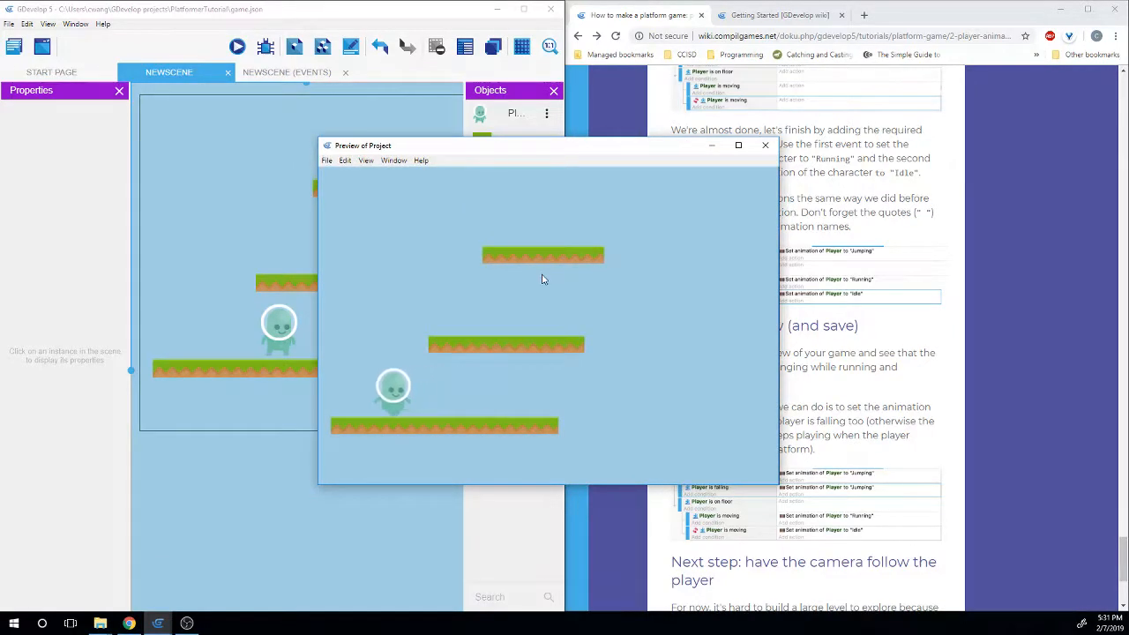
pyautogui.press('Up')
pyautogui.press('Right')
pyautogui.press('Left')
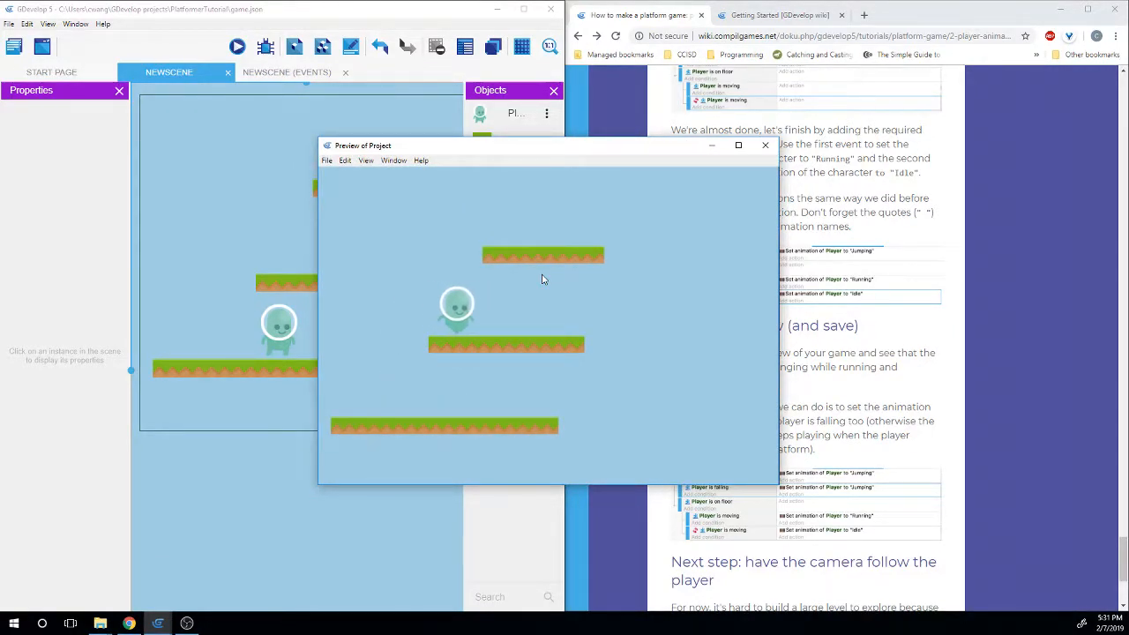
pyautogui.press('Right')
pyautogui.press('Left')
pyautogui.press('Right')
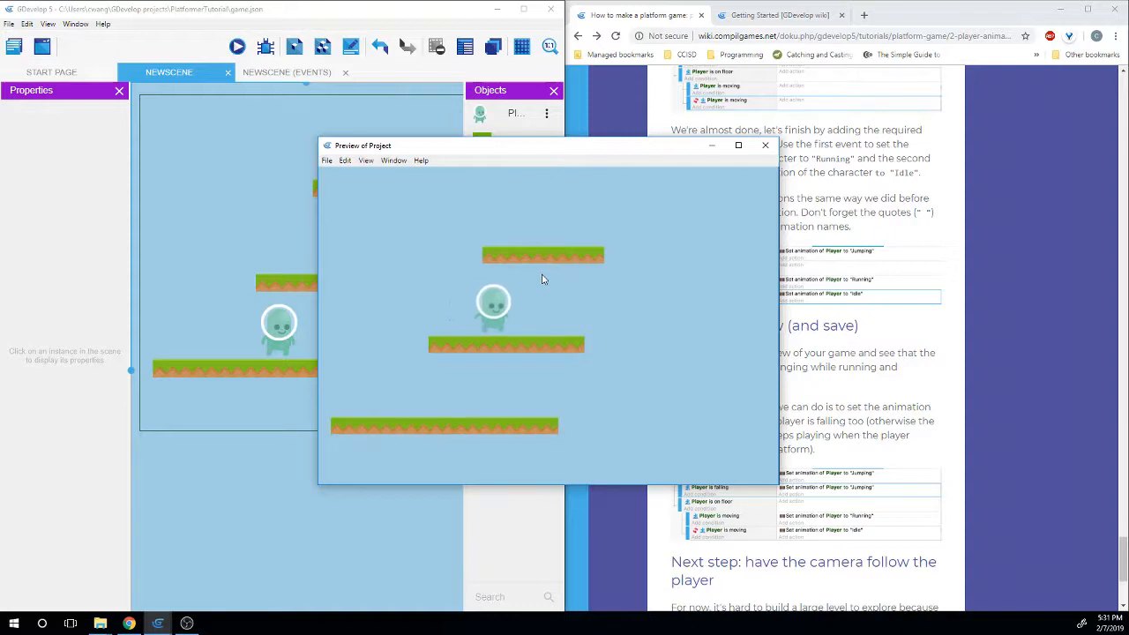
pyautogui.press('Left')
pyautogui.press('Up')
pyautogui.press('Up')
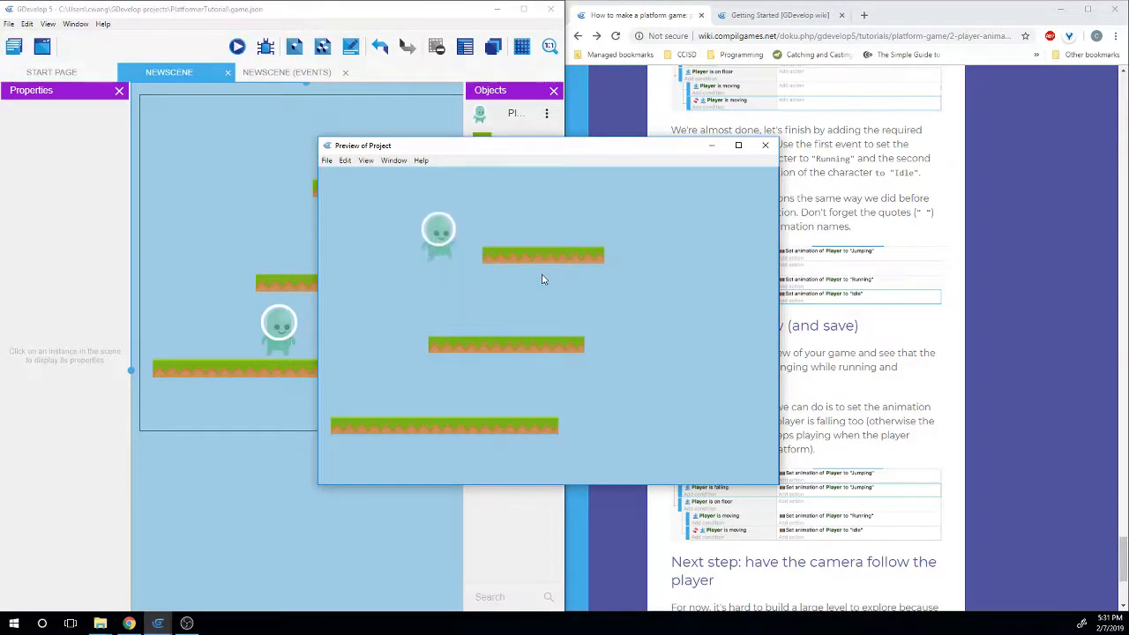
pyautogui.press('Up')
pyautogui.press('Right')
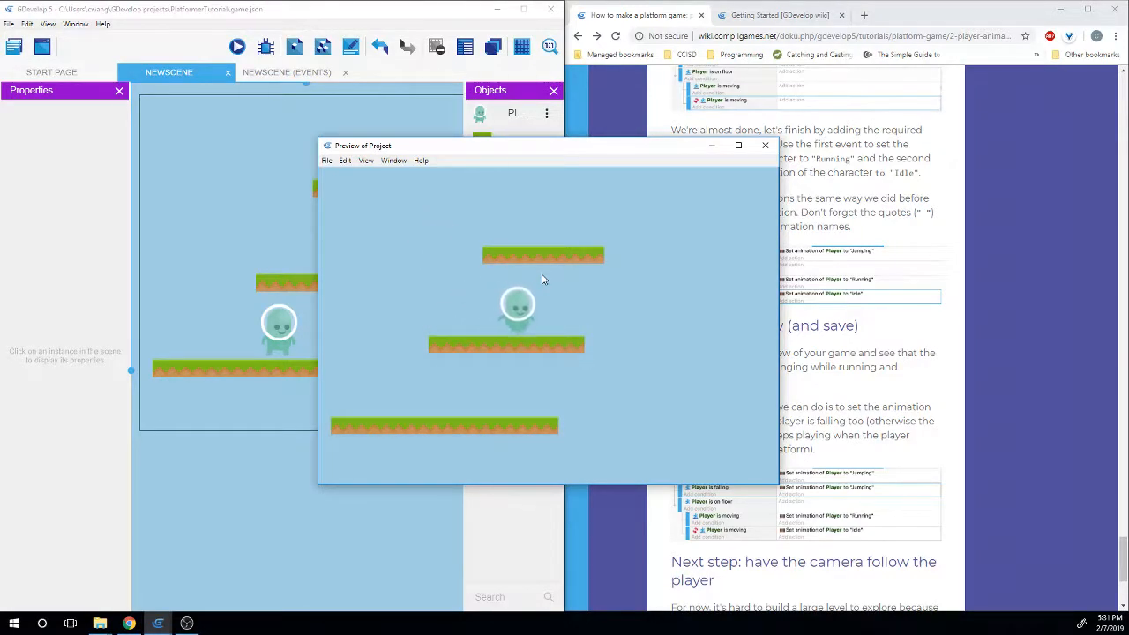
pyautogui.press('Left')
pyautogui.press('Right')
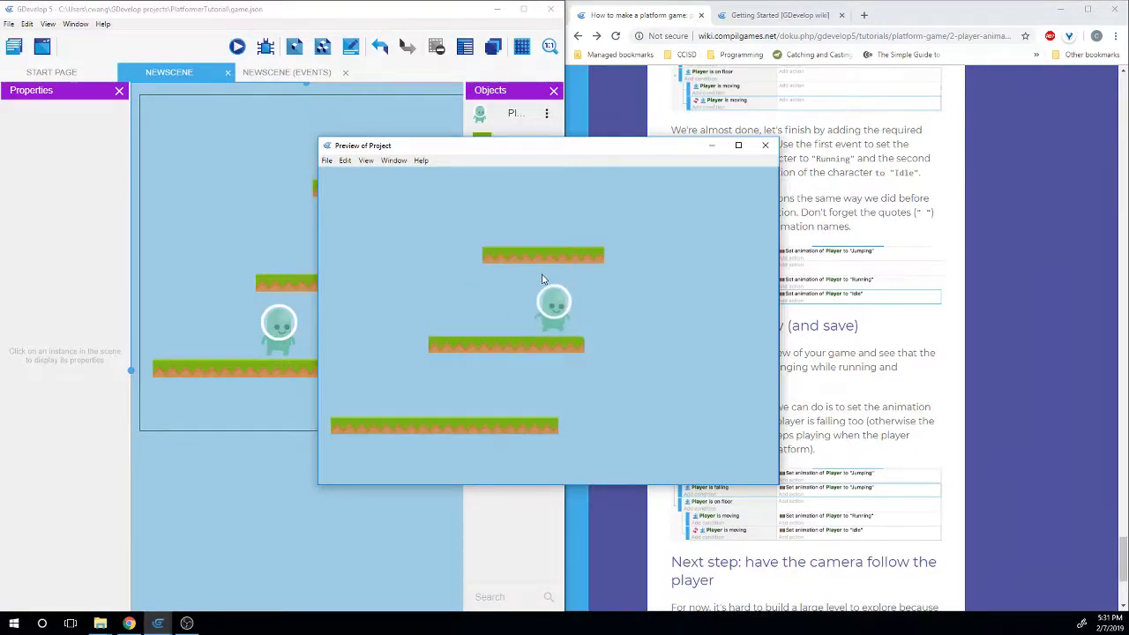
pyautogui.press('Left')
pyautogui.press('Right')
pyautogui.press('Right')
pyautogui.press('Left')
pyautogui.press('Right')
pyautogui.press('Left')
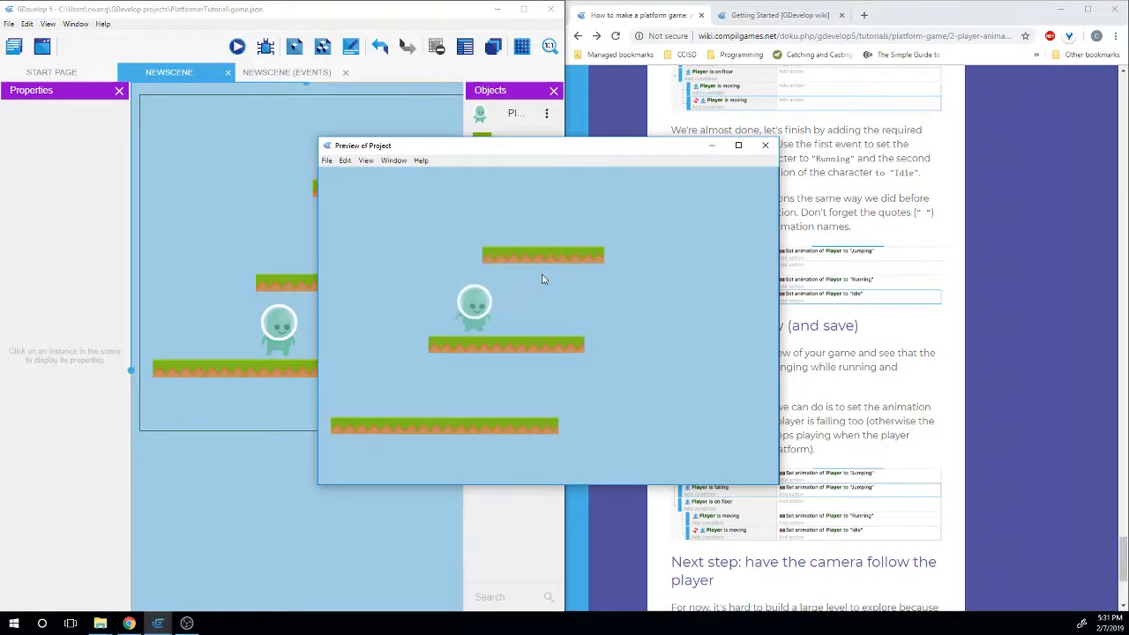
pyautogui.press('Right')
pyautogui.press('Right')
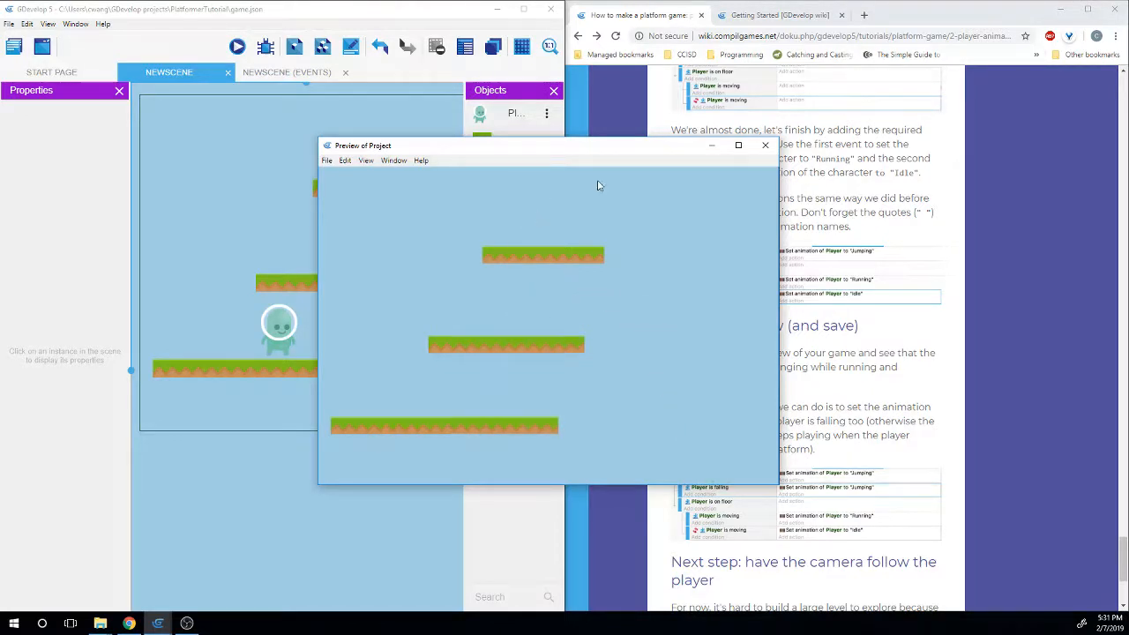
pyautogui.click(765, 145)
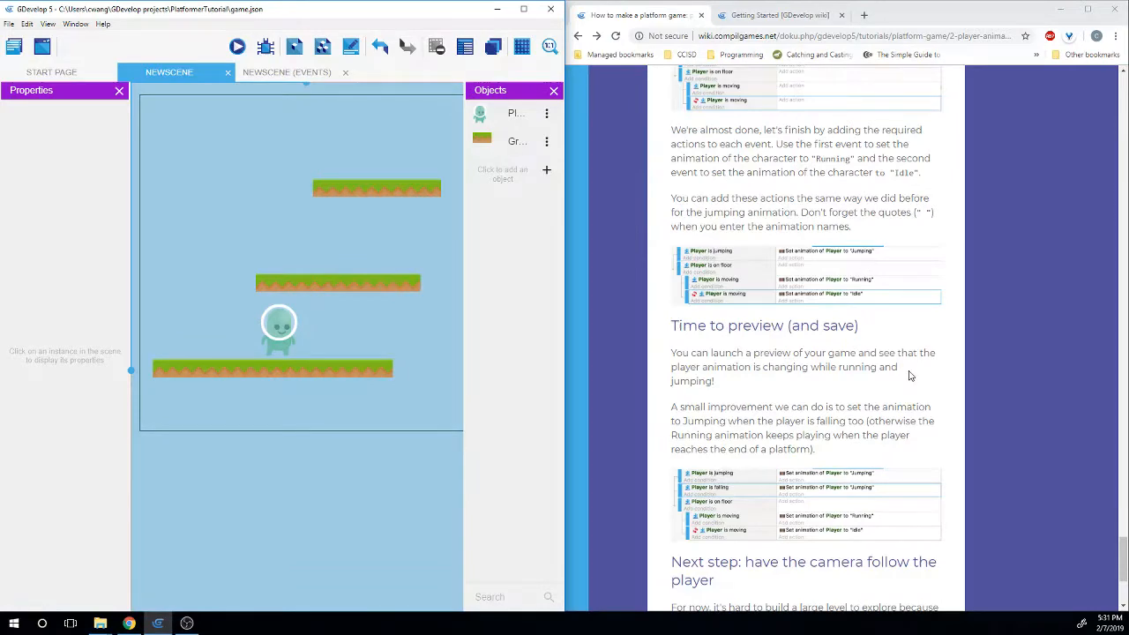
# Open the next tutorial part about following the player with the camera and view its example event
pyautogui.scroll(-3, 938, 378)
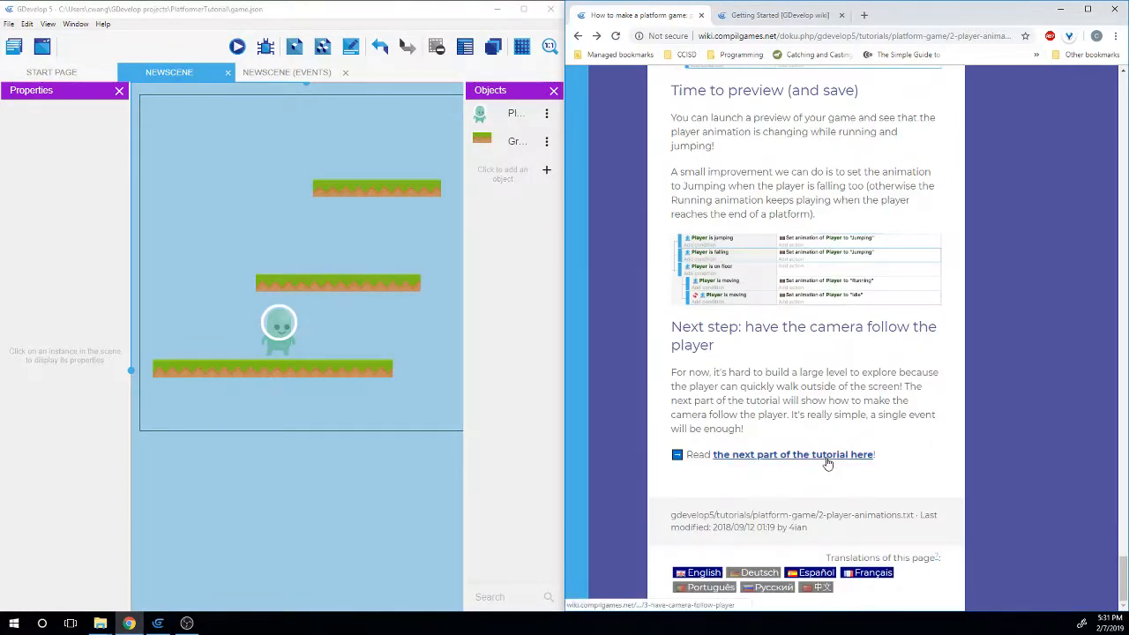
pyautogui.click(827, 455)
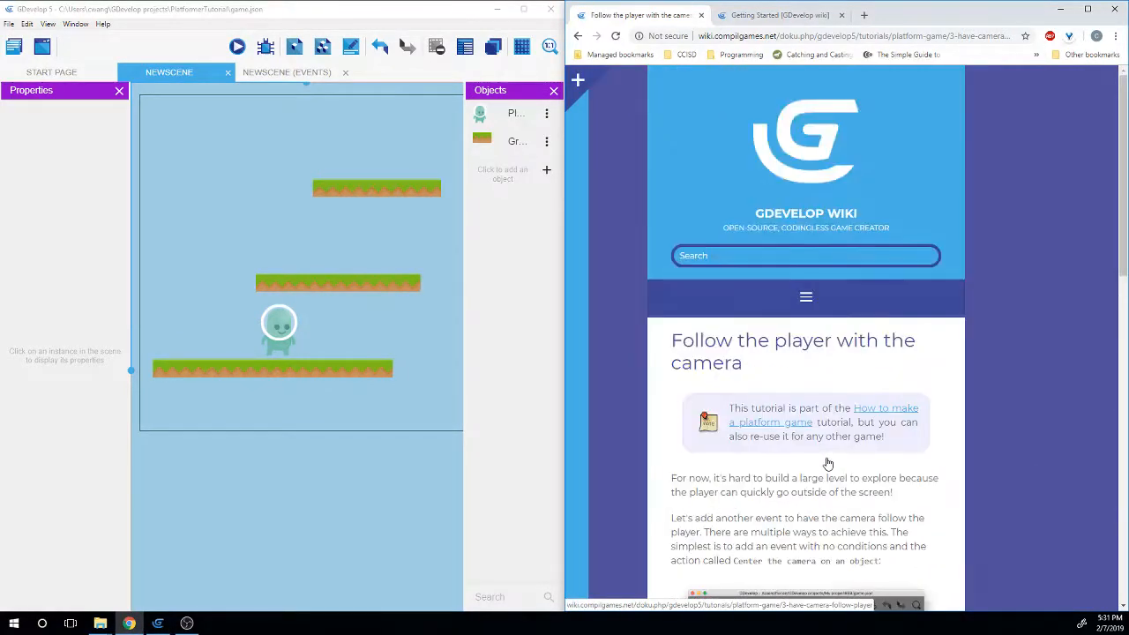
pyautogui.scroll(-3, 829, 459)
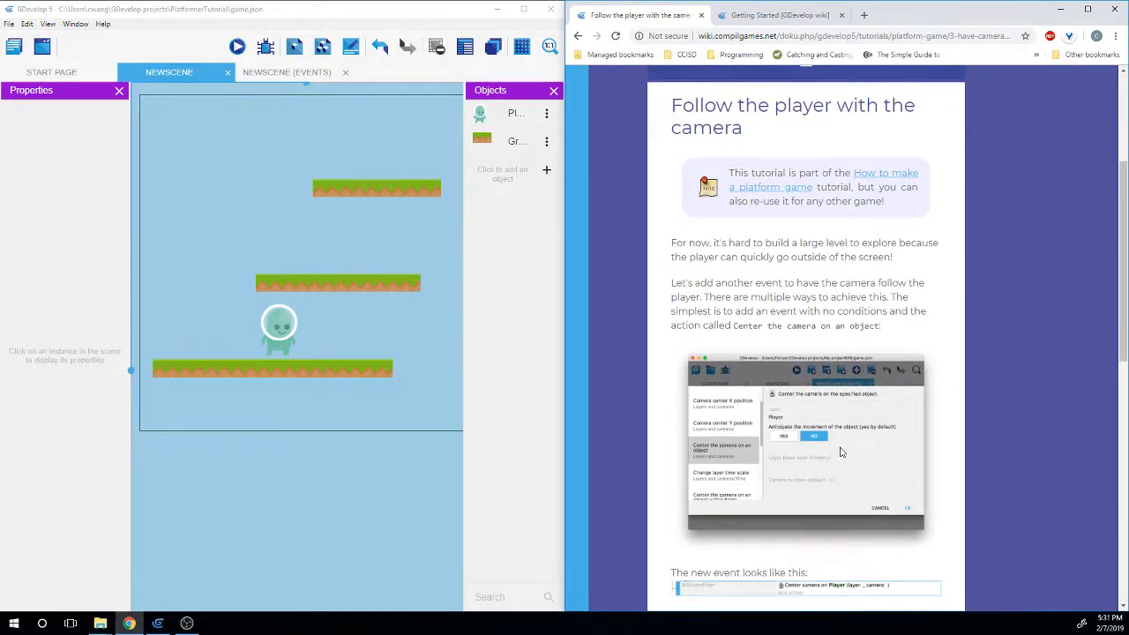
pyautogui.scroll(-1, 840, 452)
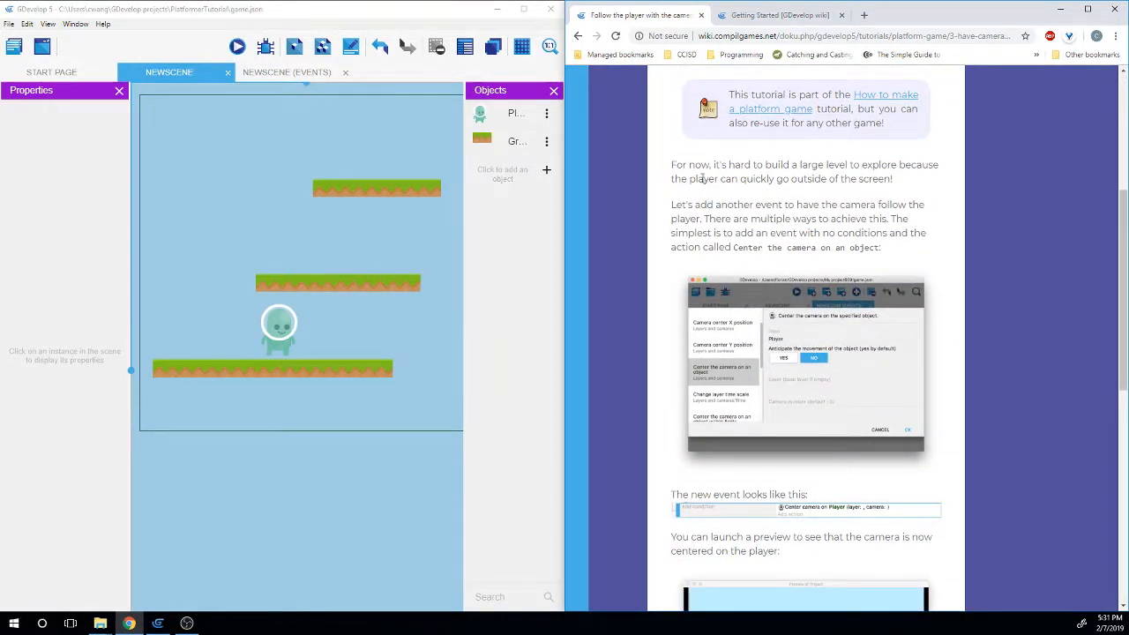
# Preview the game again, move the player across the platforms and out of the visible area, and close the preview
pyautogui.click(264, 49)
pyautogui.click(418, 240)
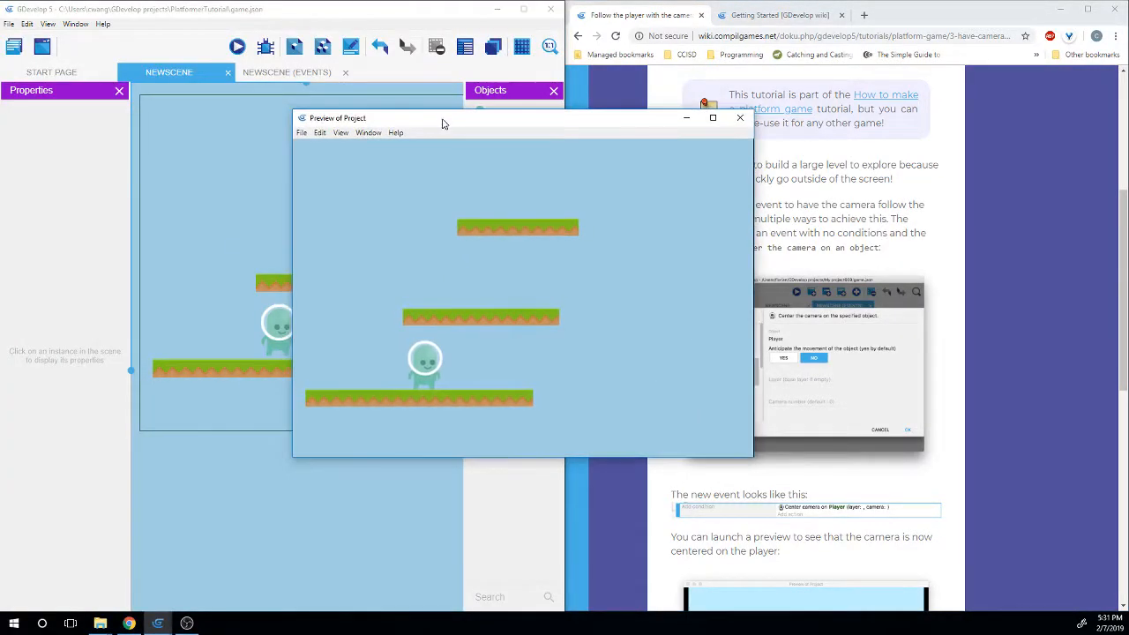
pyautogui.press('Left')
pyautogui.press('space')
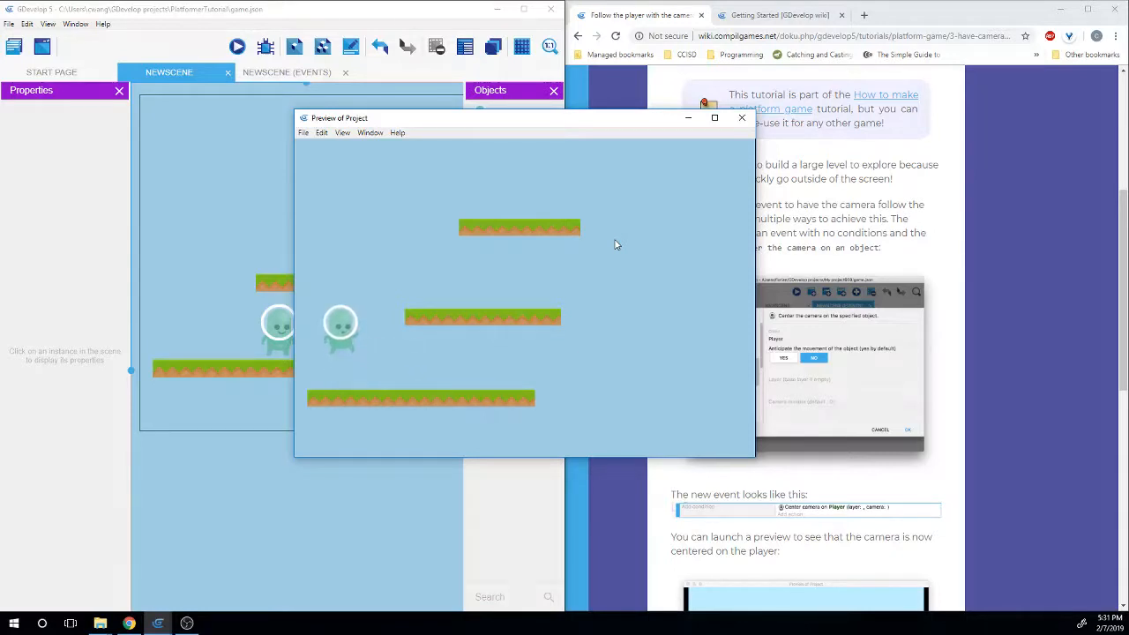
pyautogui.press('Right')
pyautogui.press('Right')
pyautogui.press('space')
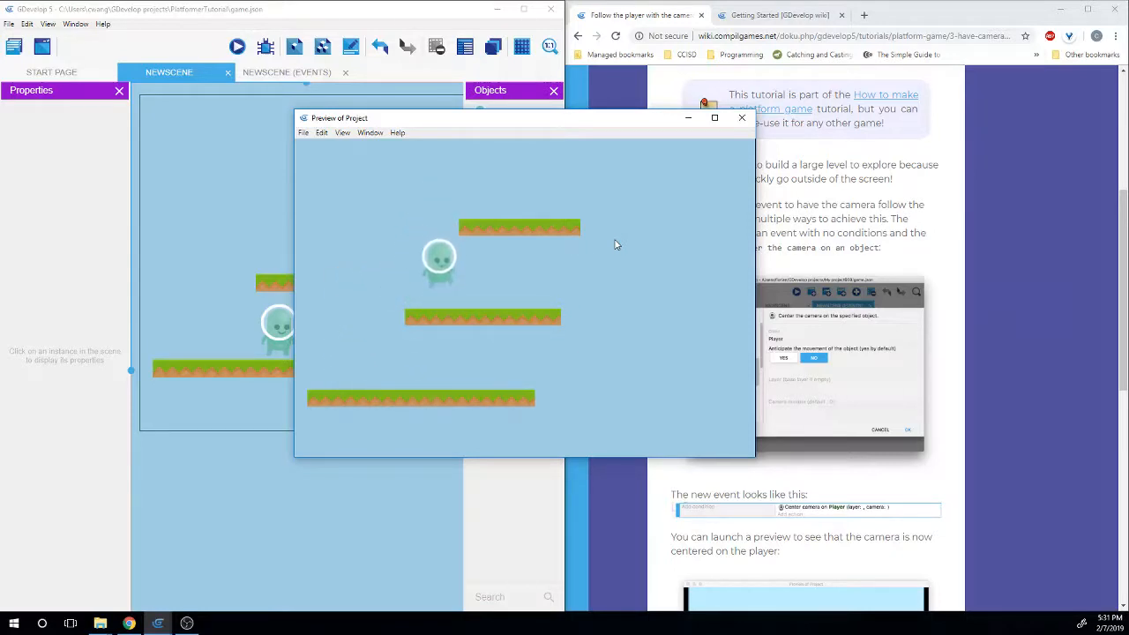
pyautogui.press('Right')
pyautogui.press('Left')
pyautogui.press('space')
pyautogui.press('Right')
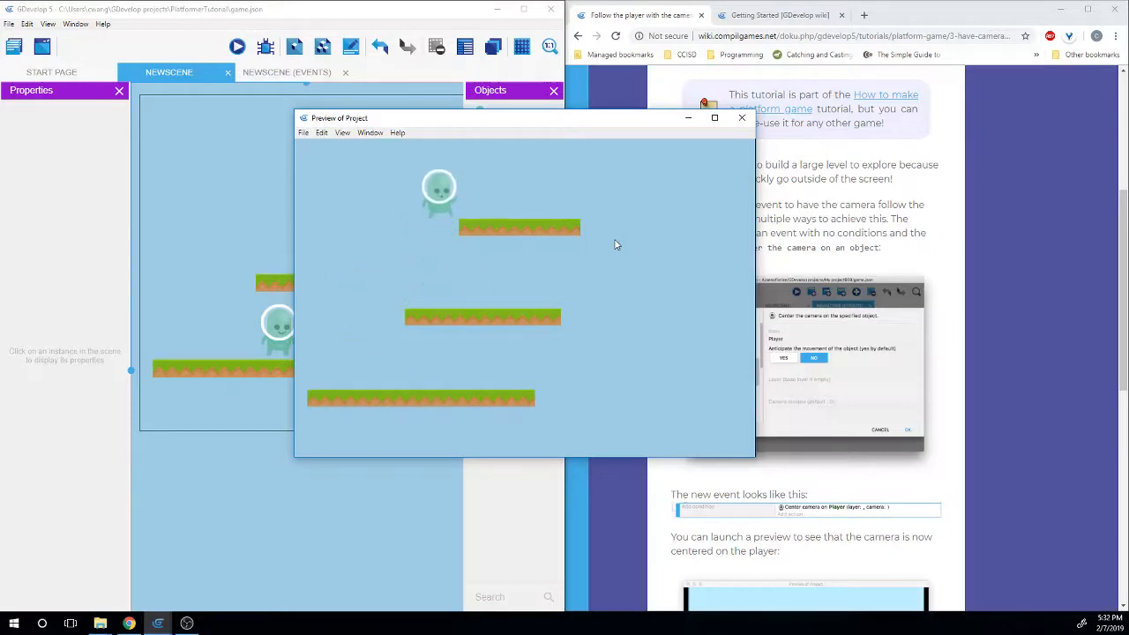
pyautogui.press('Right')
pyautogui.press('space')
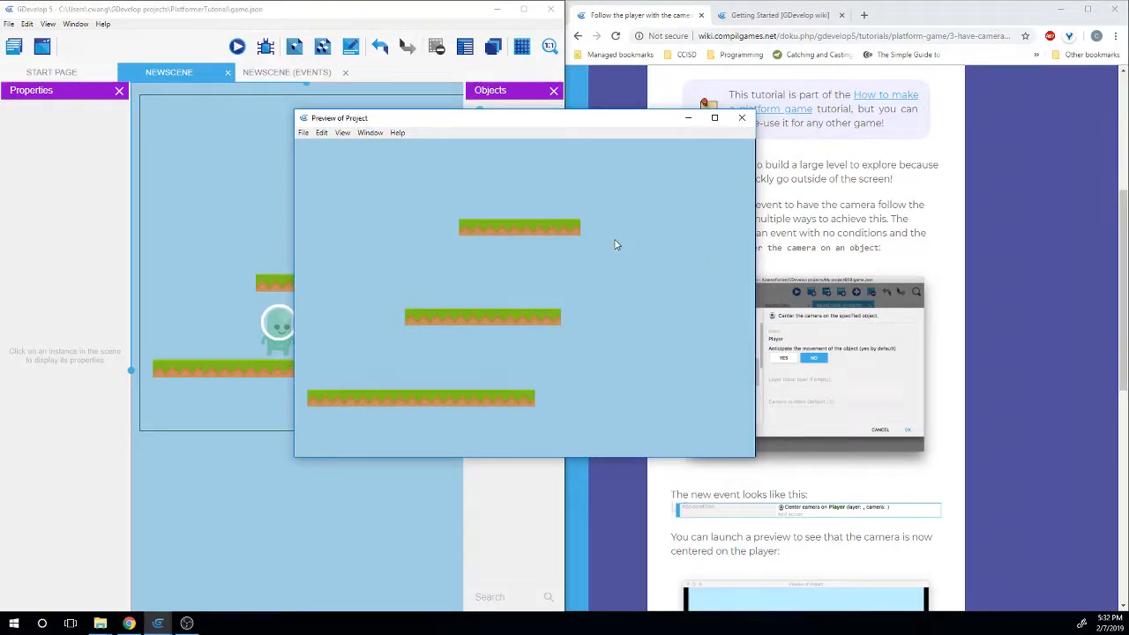
pyautogui.click(741, 118)
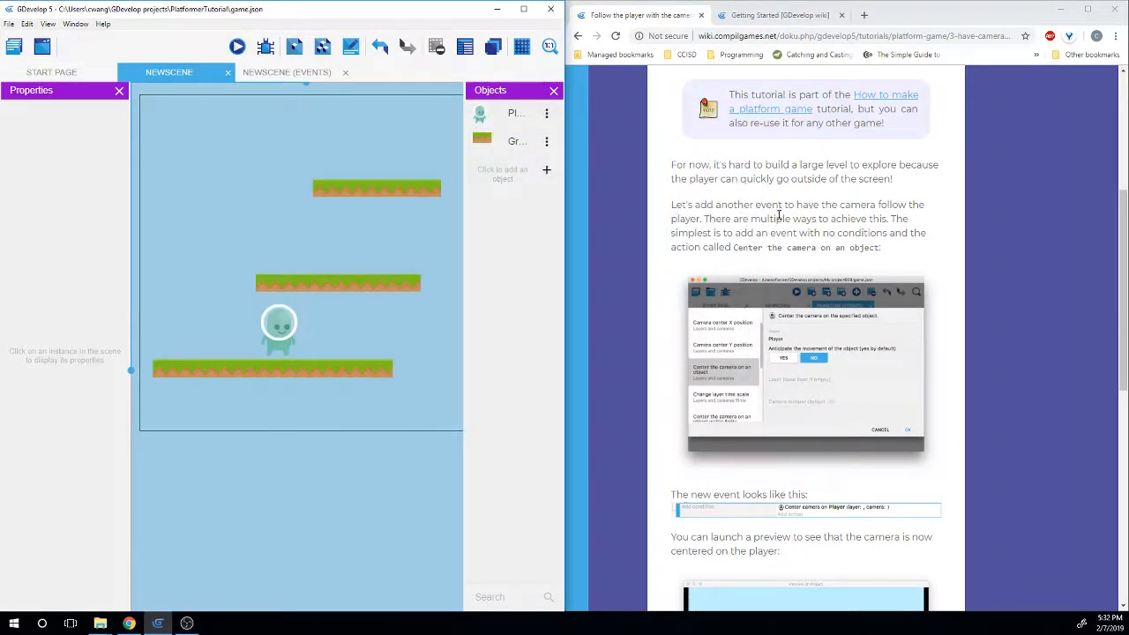
# Read the tutorial's instructions for adding an event without conditions that centers the camera on an object
pyautogui.moveTo(855, 209); pyautogui.dragTo(703, 219)
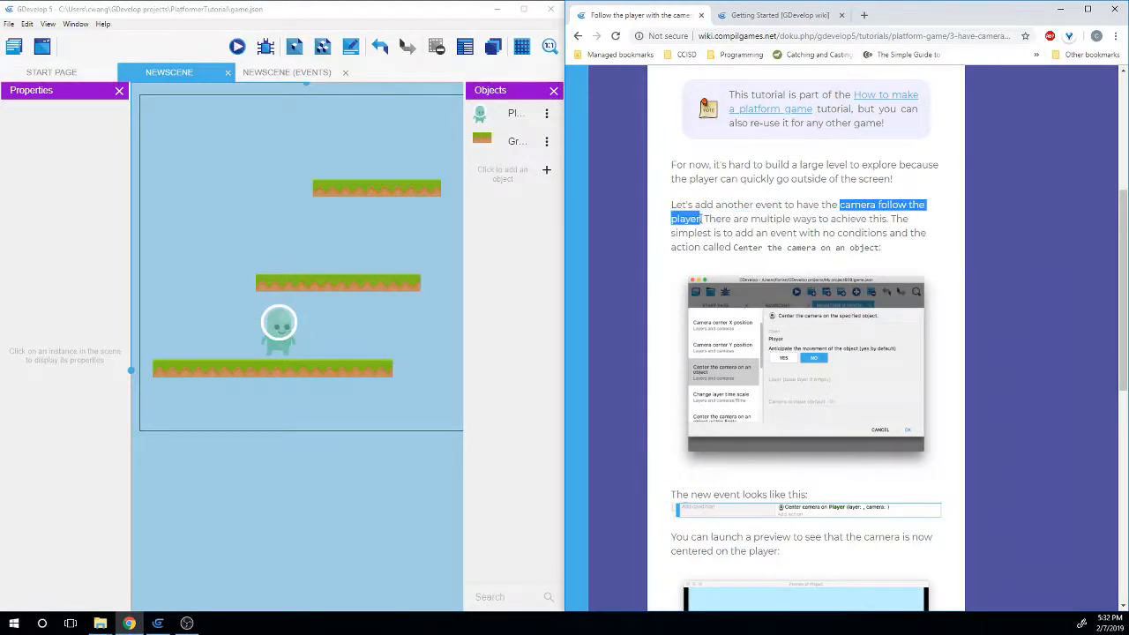
pyautogui.scroll(-1, 912, 252)
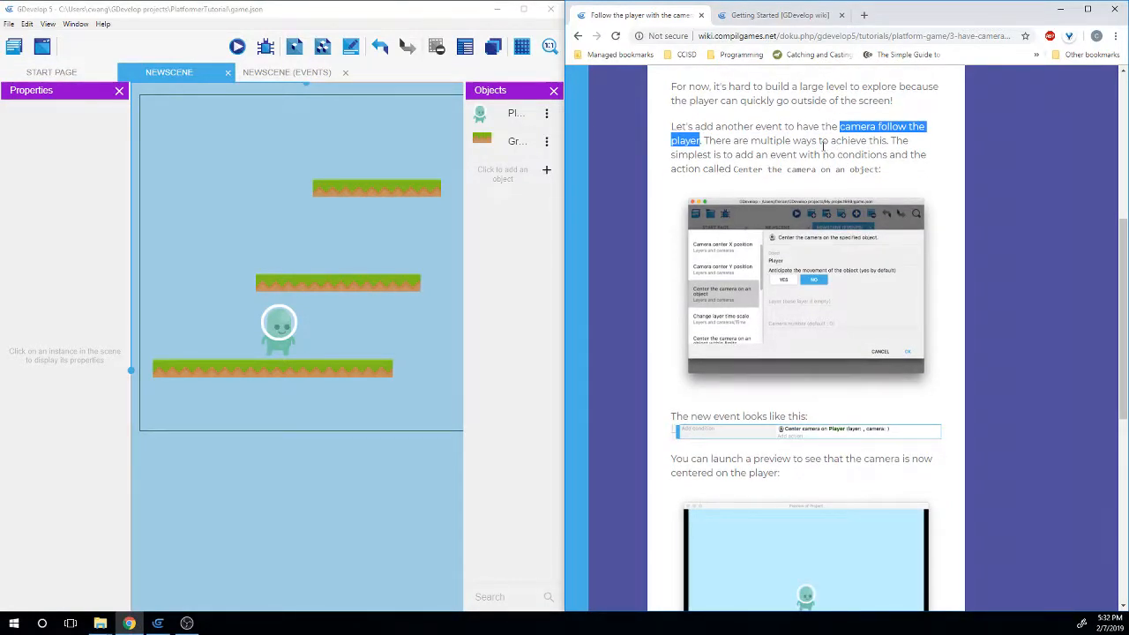
pyautogui.moveTo(734, 155); pyautogui.dragTo(882, 181)
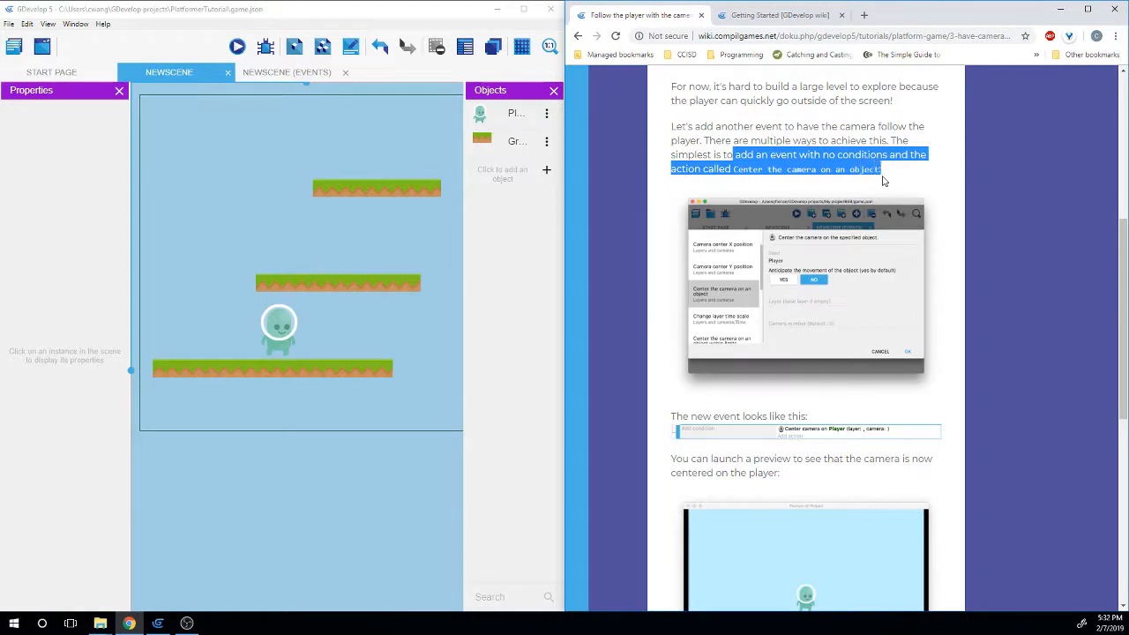
pyautogui.click(886, 179)
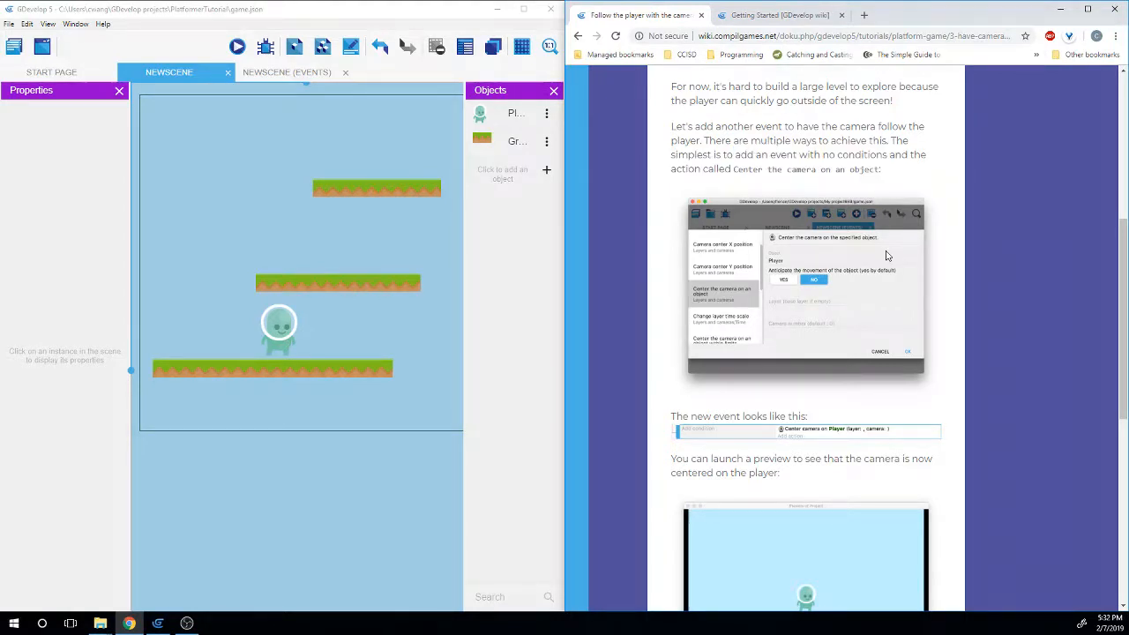
# Add an empty event below the "Player is falling" event in the NewScene events and start adding an action to it
pyautogui.click(288, 73)
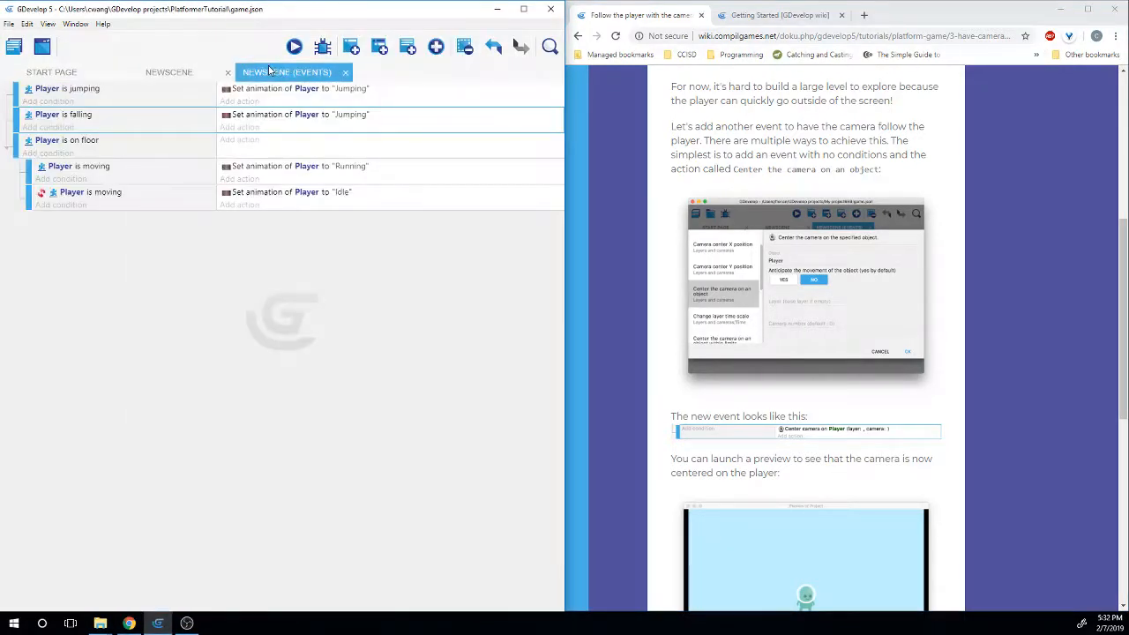
pyautogui.click(352, 46)
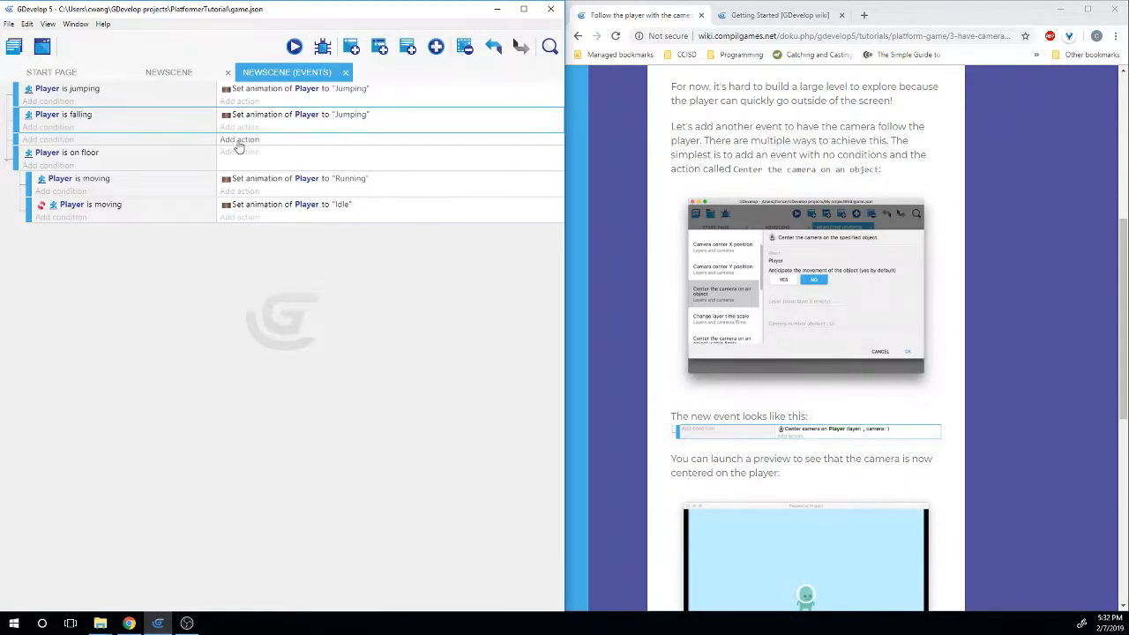
pyautogui.click(237, 142)
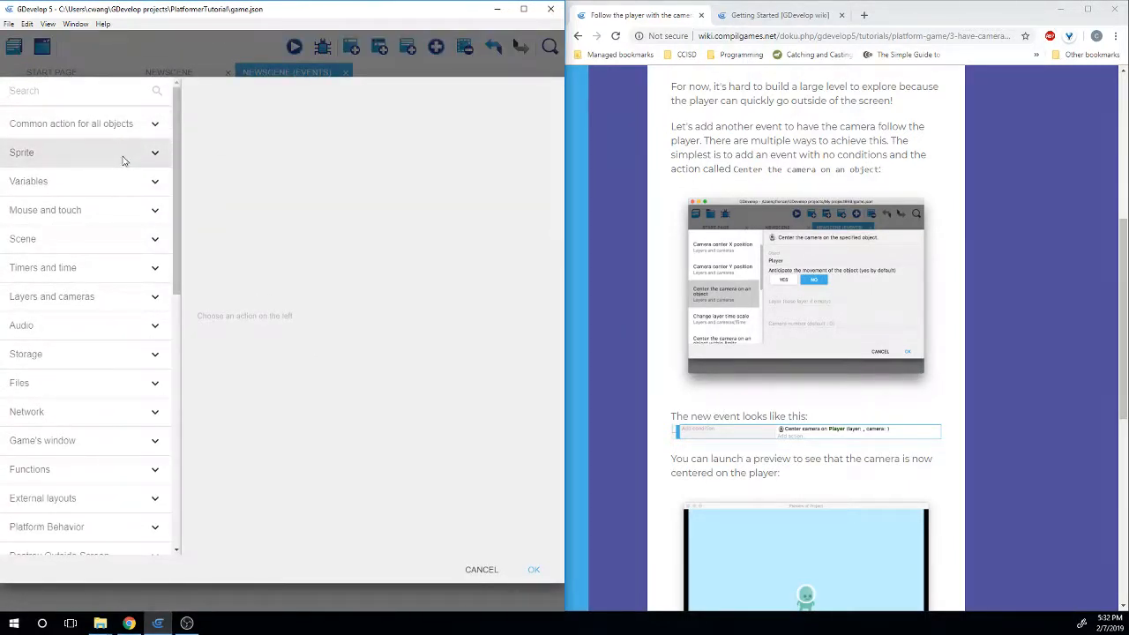
pyautogui.scroll(-1, 114, 165)
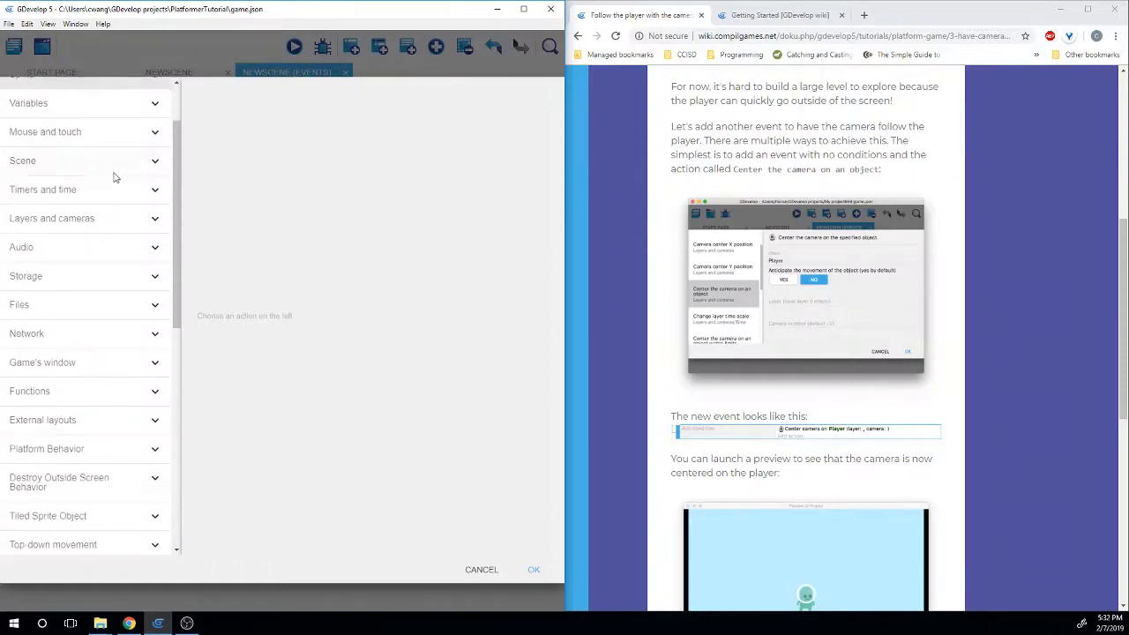
pyautogui.click(101, 221)
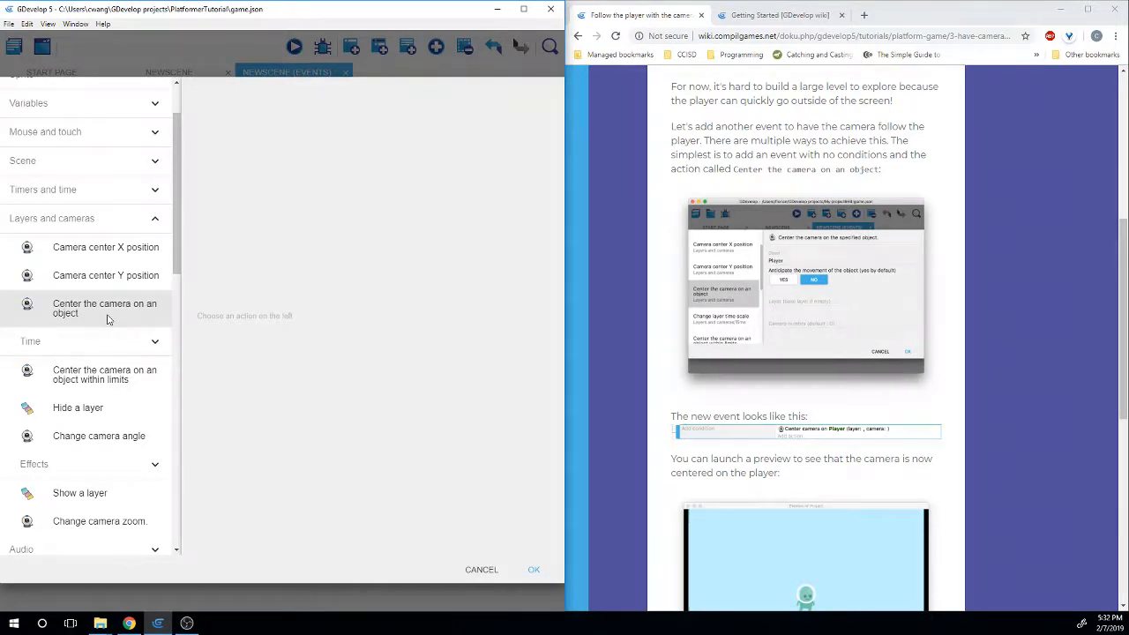
pyautogui.click(88, 218)
pyautogui.scroll(2, 102, 177)
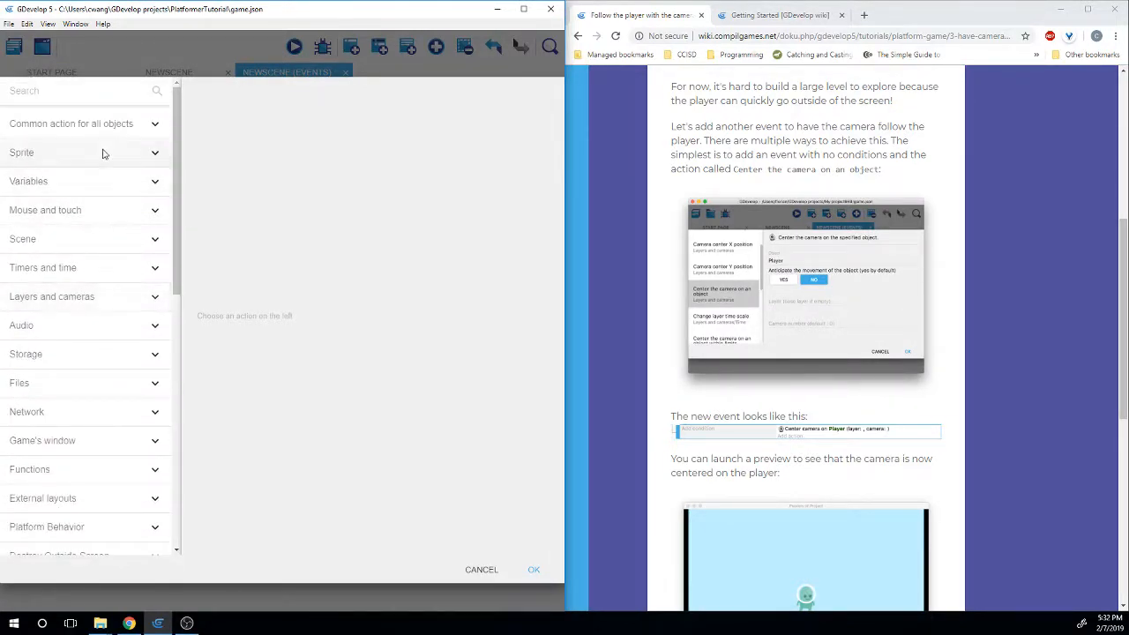
# Add the "Center the camera on an object" action for the Player object to the empty event, with movement anticipation set to Yes
pyautogui.write('camera')
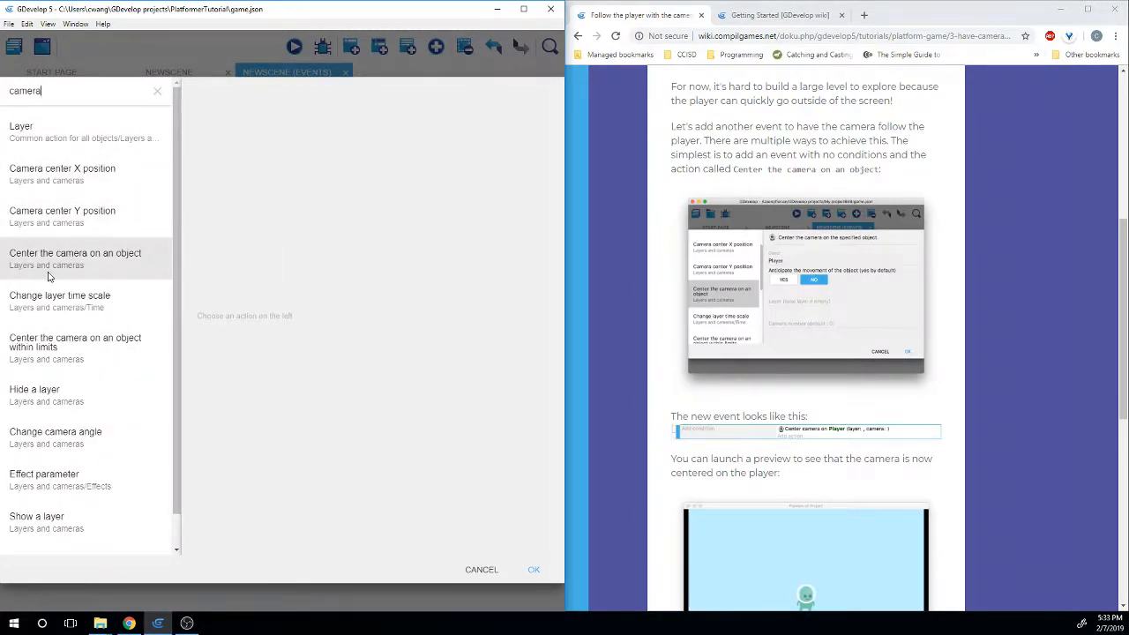
pyautogui.click(97, 274)
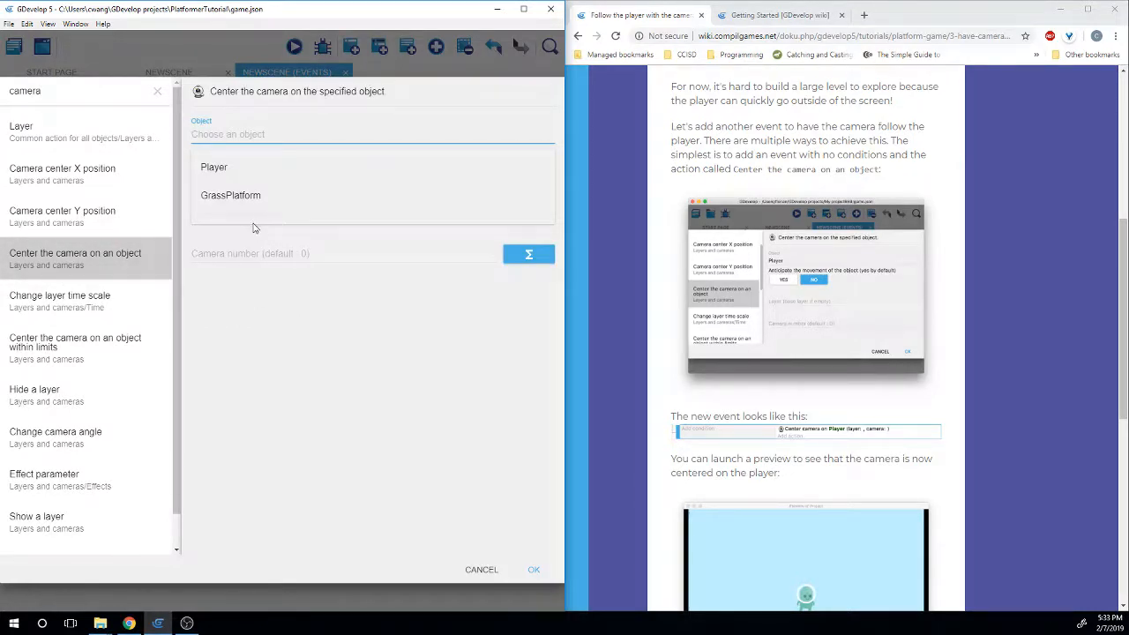
pyautogui.click(266, 177)
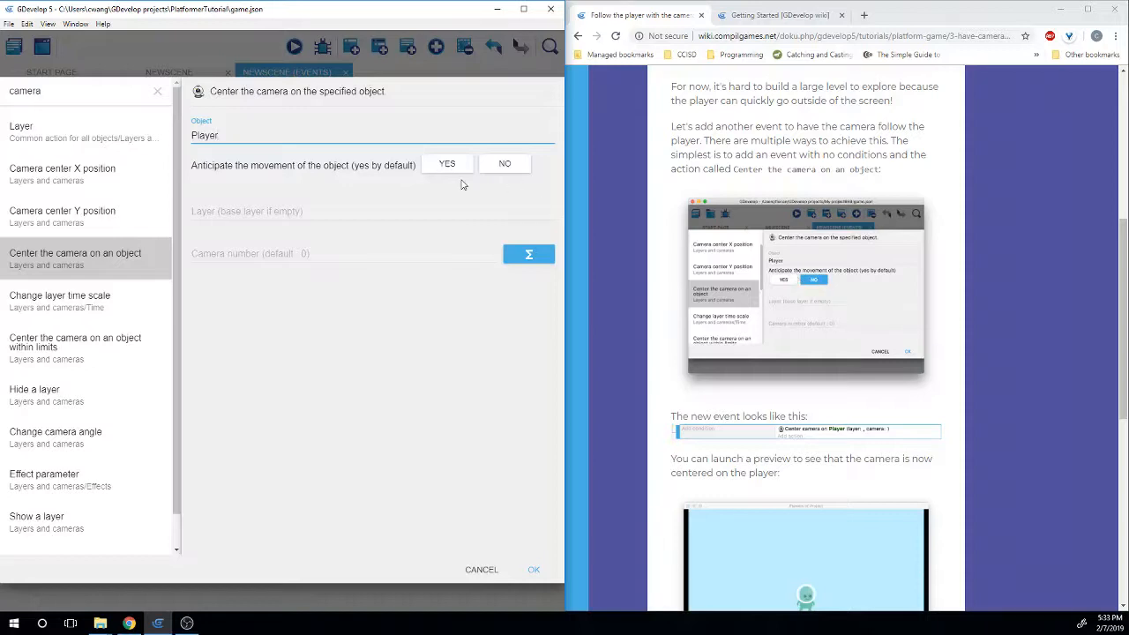
pyautogui.scroll(-1, 842, 239)
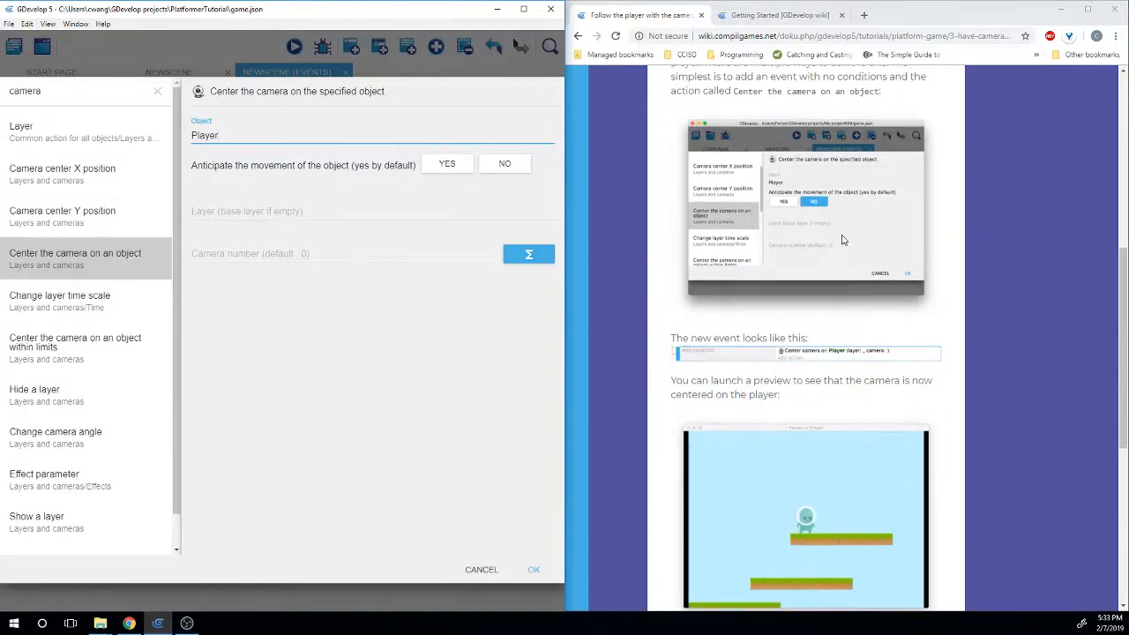
pyautogui.click(447, 164)
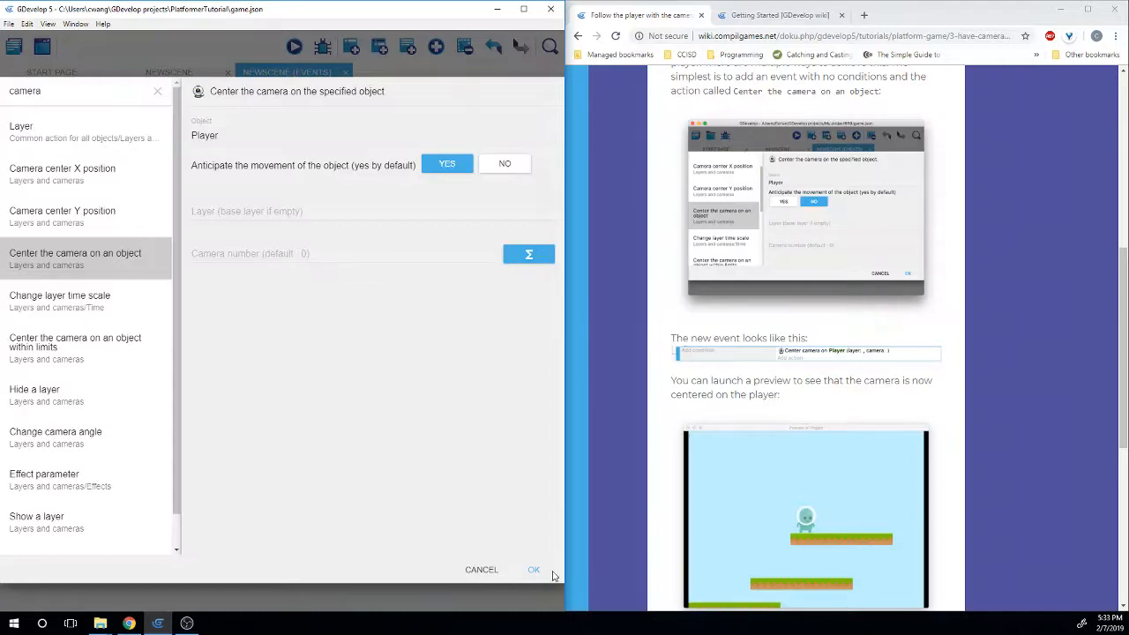
pyautogui.click(535, 569)
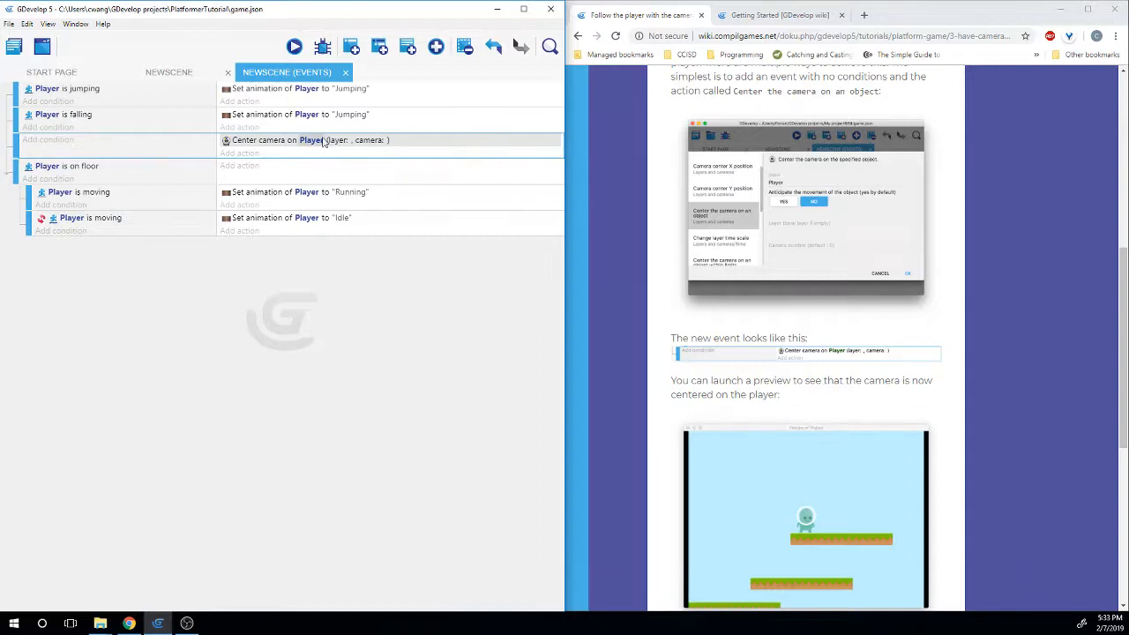
# Preview the scene, run and jump the player across the platforms and off the edge to check the camera following, and close the preview
pyautogui.click(295, 47)
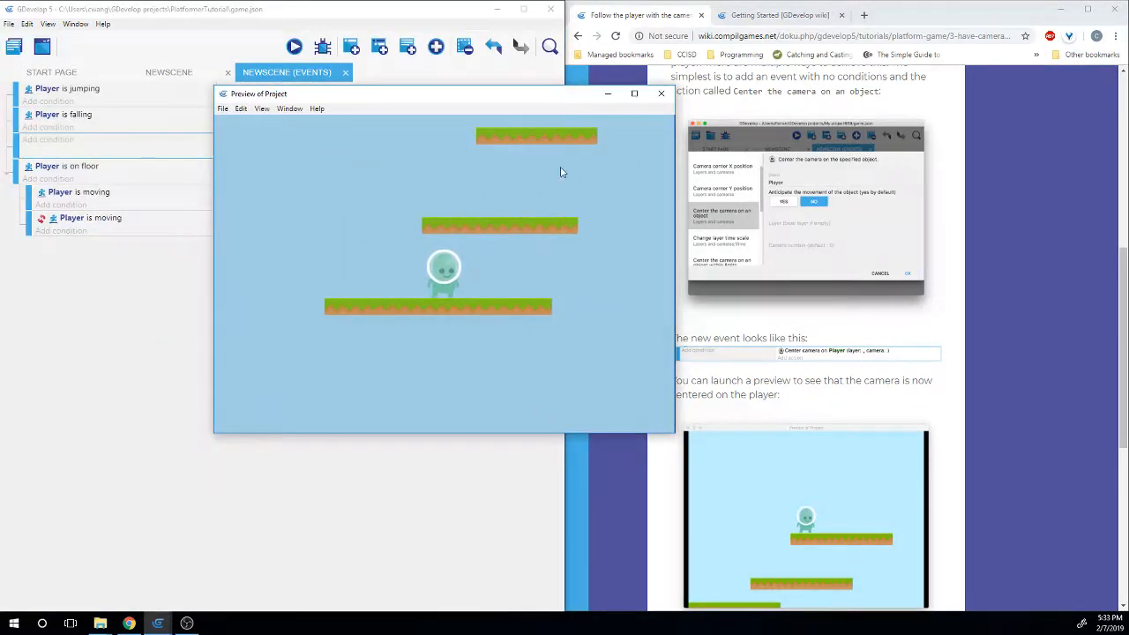
pyautogui.press('Left')
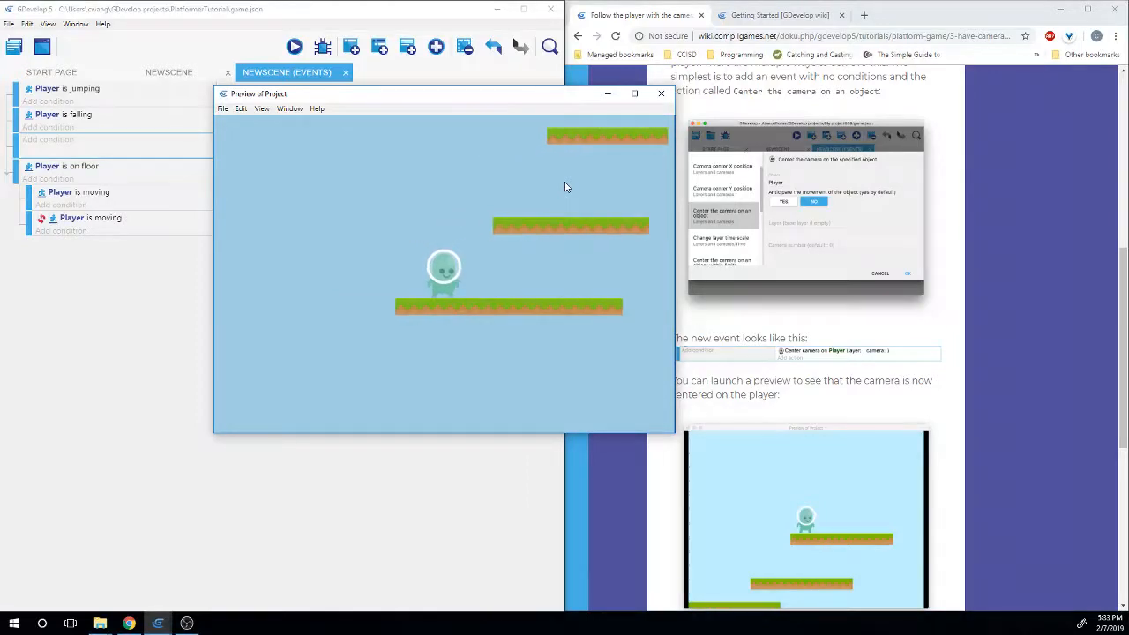
pyautogui.press('Right')
pyautogui.press('Left')
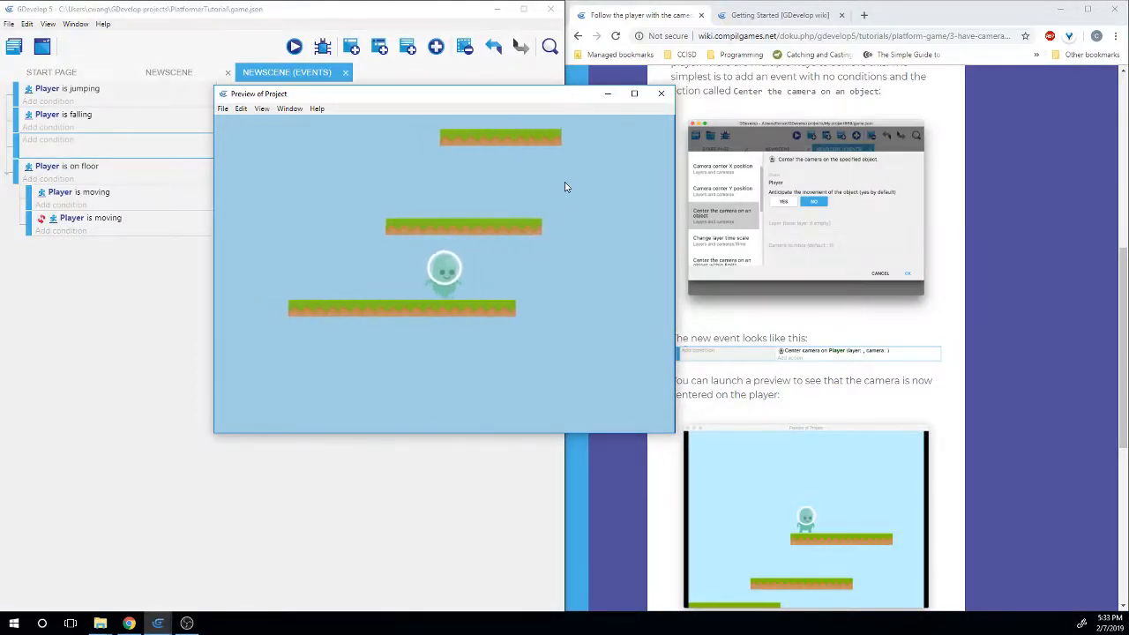
pyautogui.press('Right')
pyautogui.press('space')
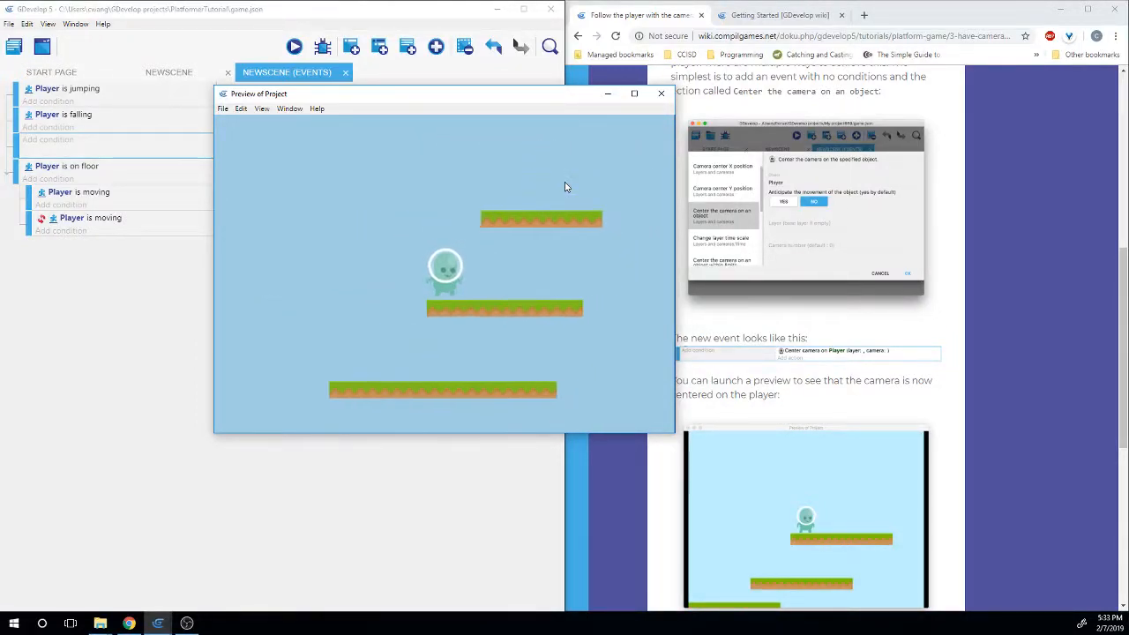
pyautogui.press('space')
pyautogui.press('Right')
pyautogui.press('space')
pyautogui.press('space')
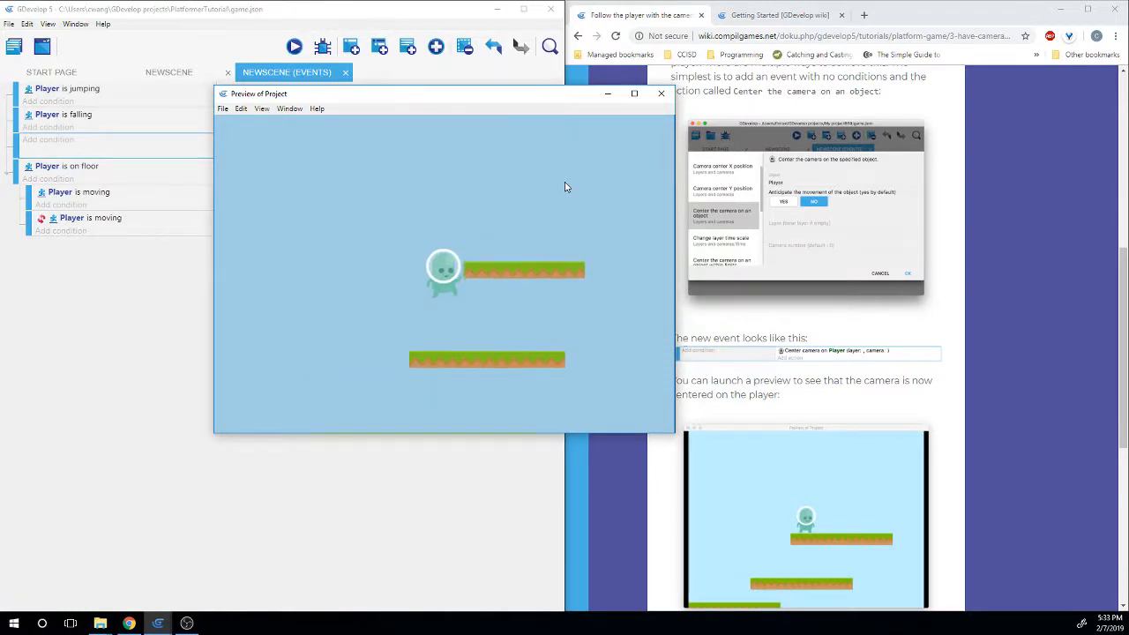
pyautogui.press('Left')
pyautogui.press('space')
pyautogui.press('Right')
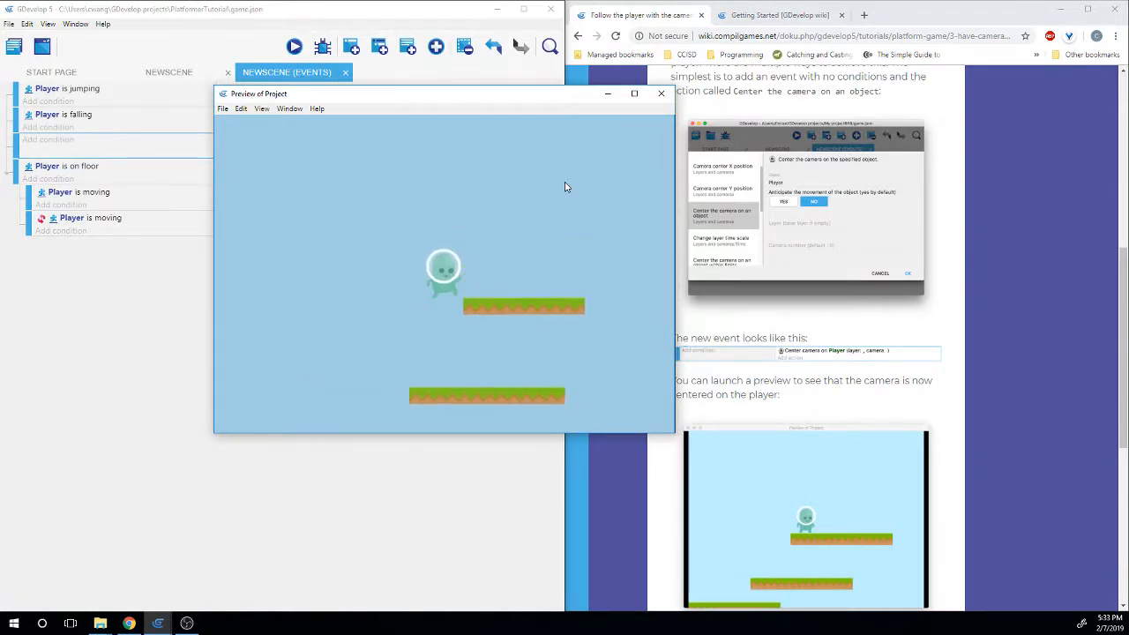
pyautogui.press('Left')
pyautogui.press('Right')
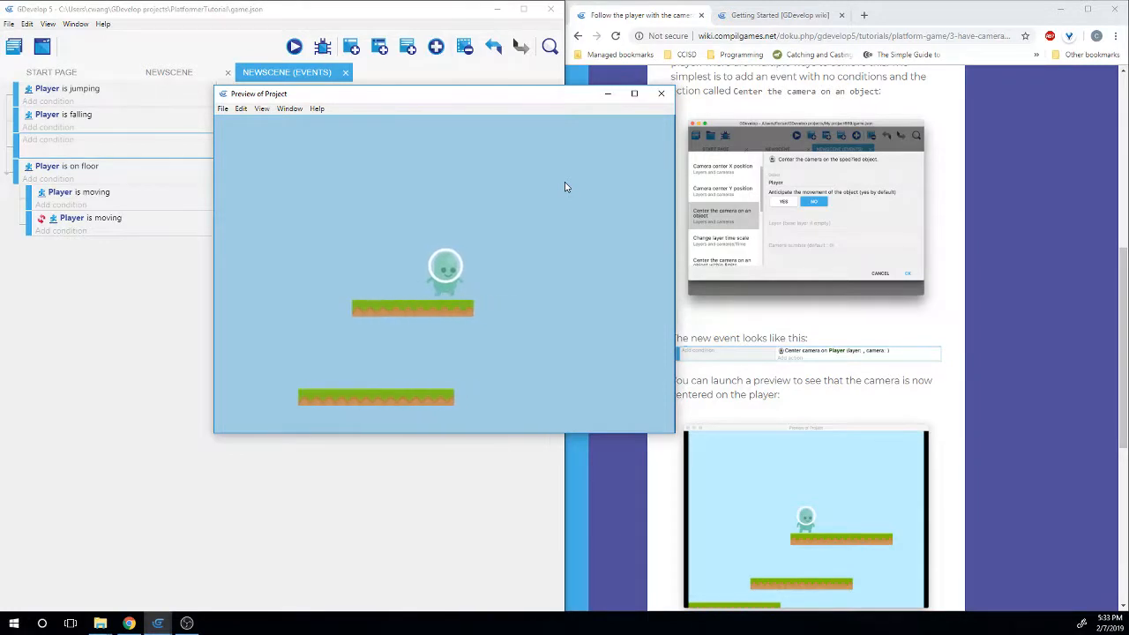
pyautogui.press('space')
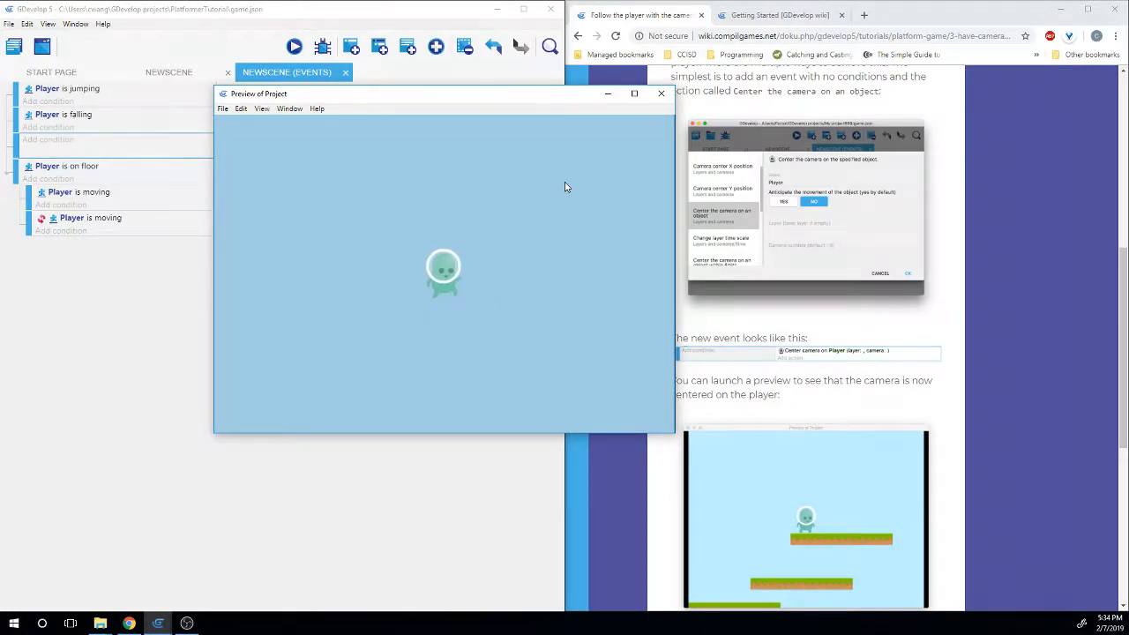
pyautogui.click(660, 93)
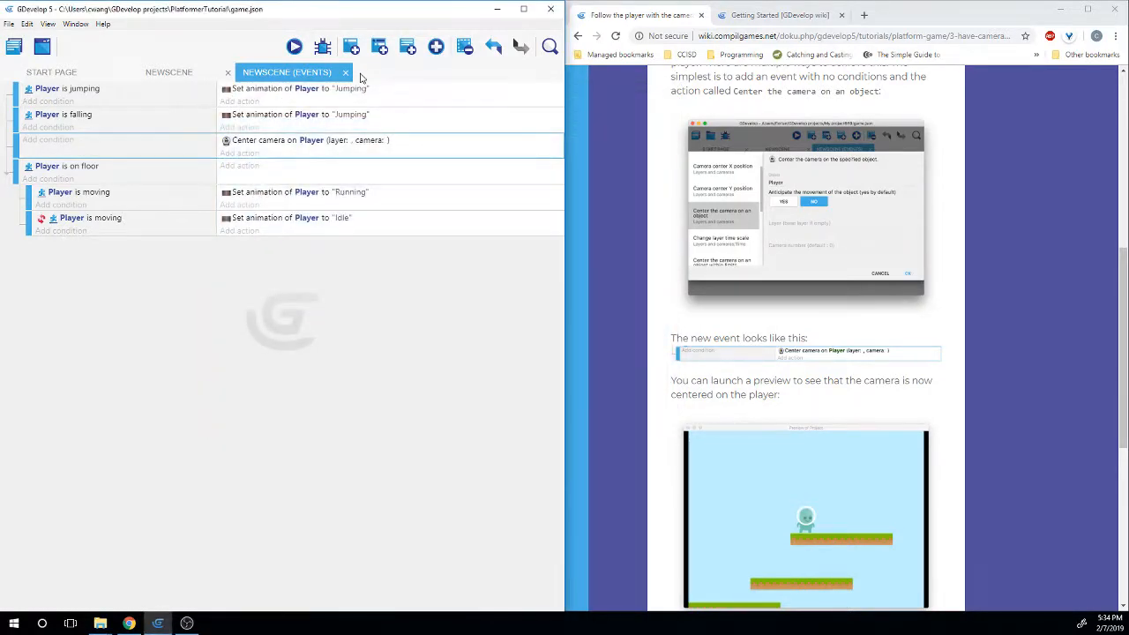
# Delete the "Center camera on Player" action from the event without conditions
pyautogui.click(312, 141)
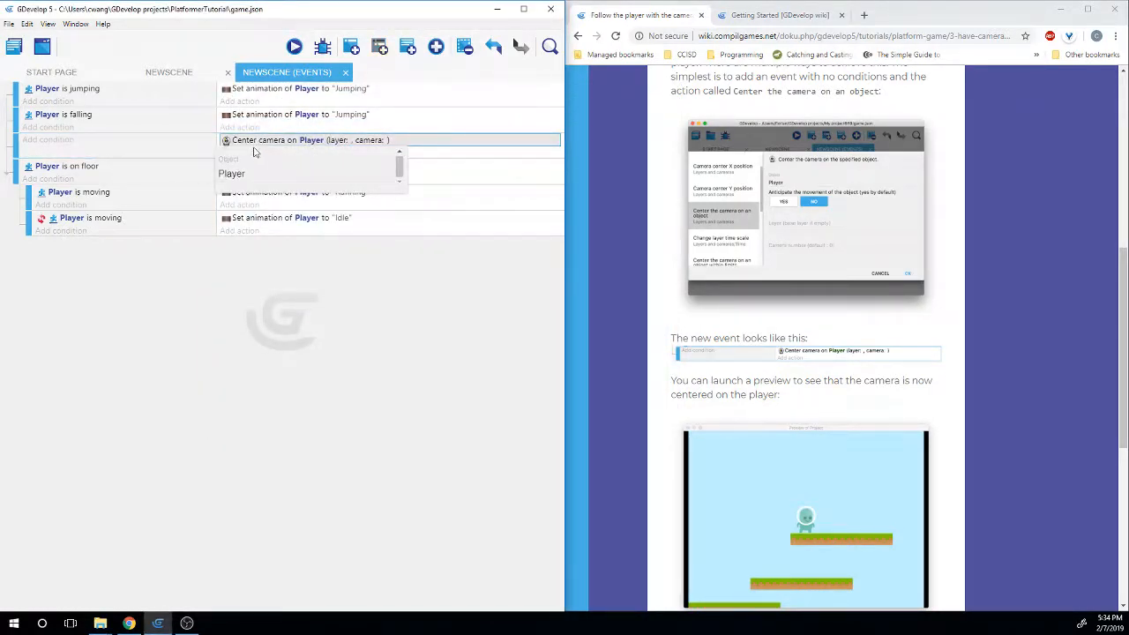
pyautogui.click(236, 142)
pyautogui.rightClick(228, 142)
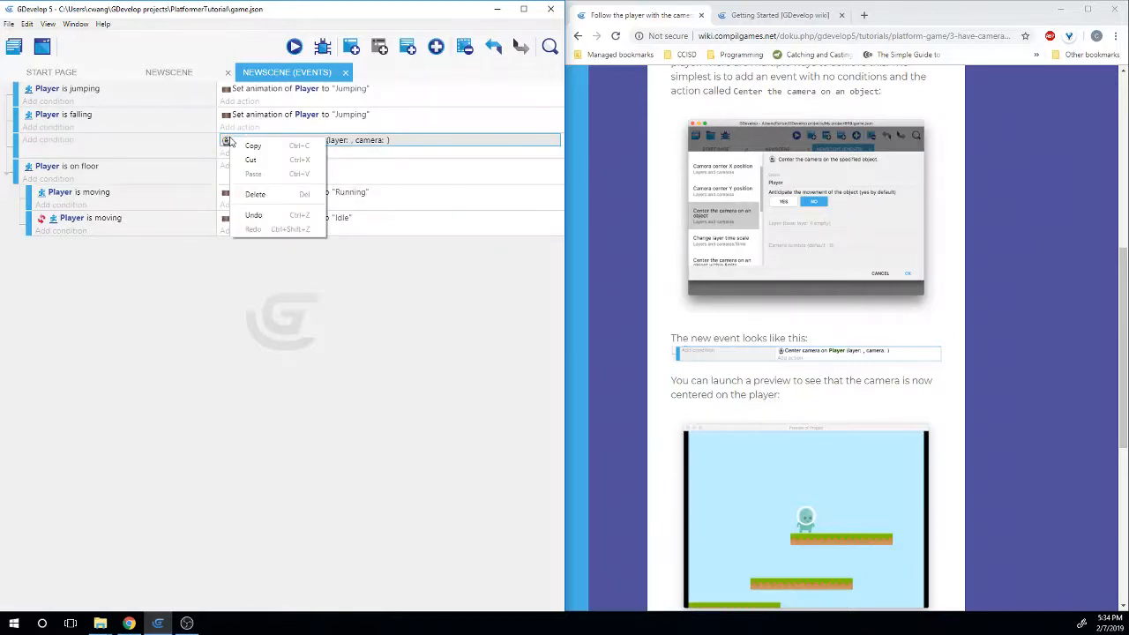
pyautogui.click(377, 143)
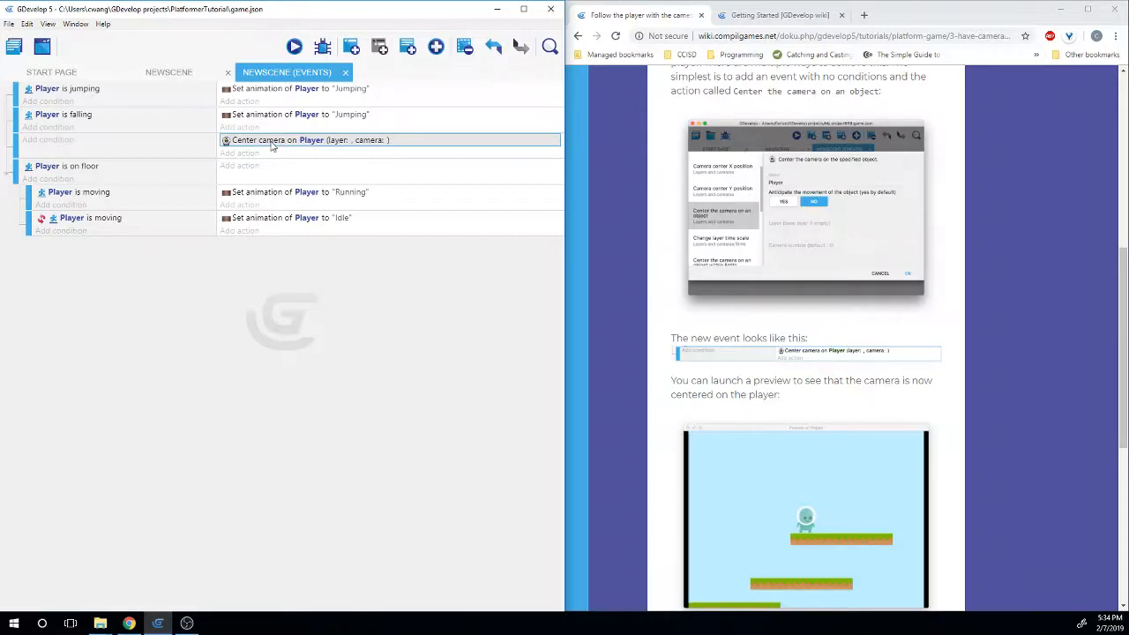
pyautogui.press('Delete')
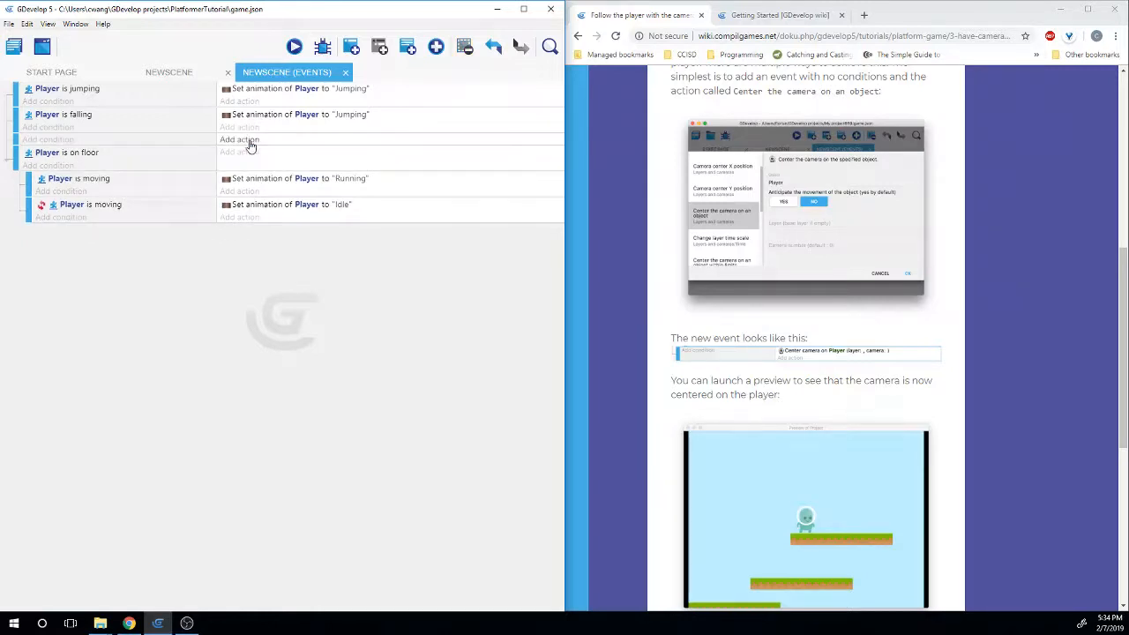
# Add a "Center the camera on an object" action for Player to the empty event, with movement anticipation set to No
pyautogui.click(251, 141)
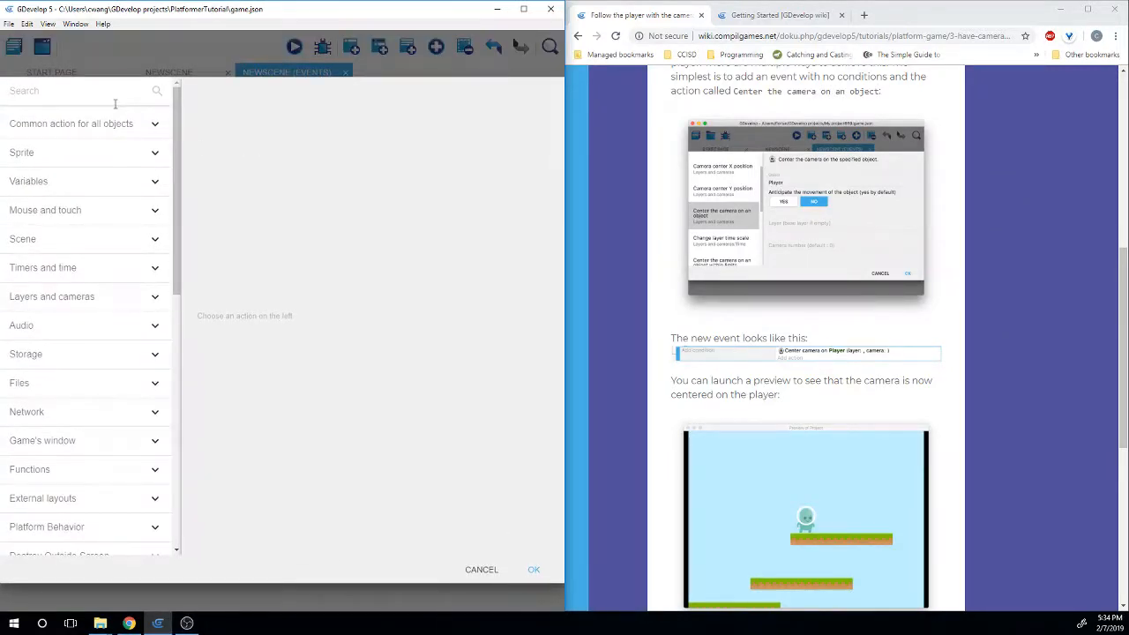
pyautogui.click(79, 296)
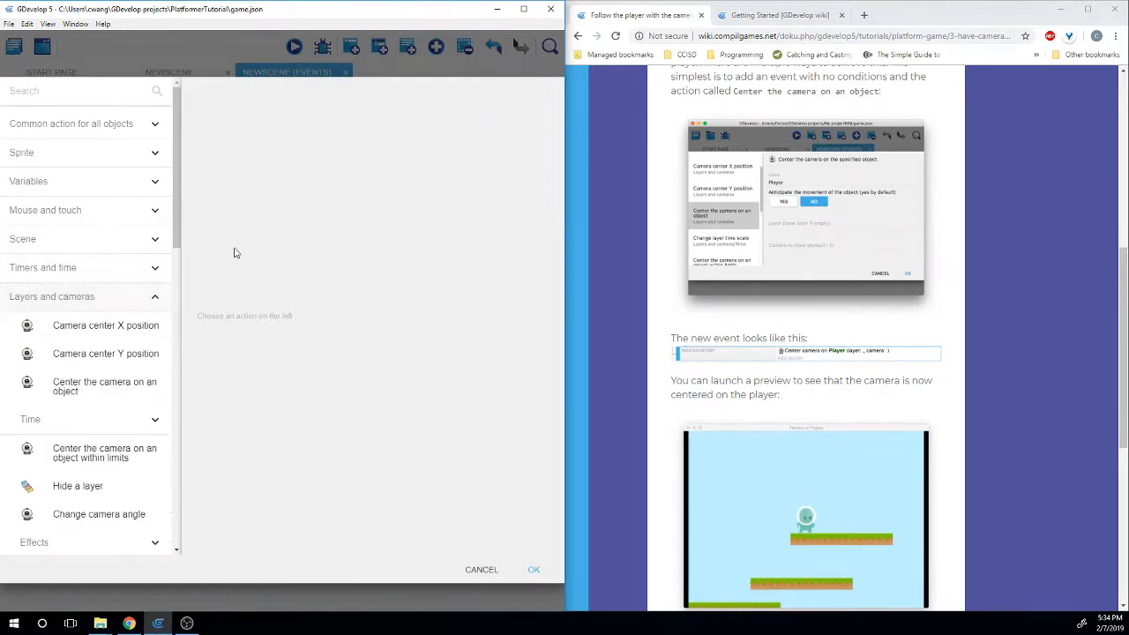
pyautogui.click(104, 385)
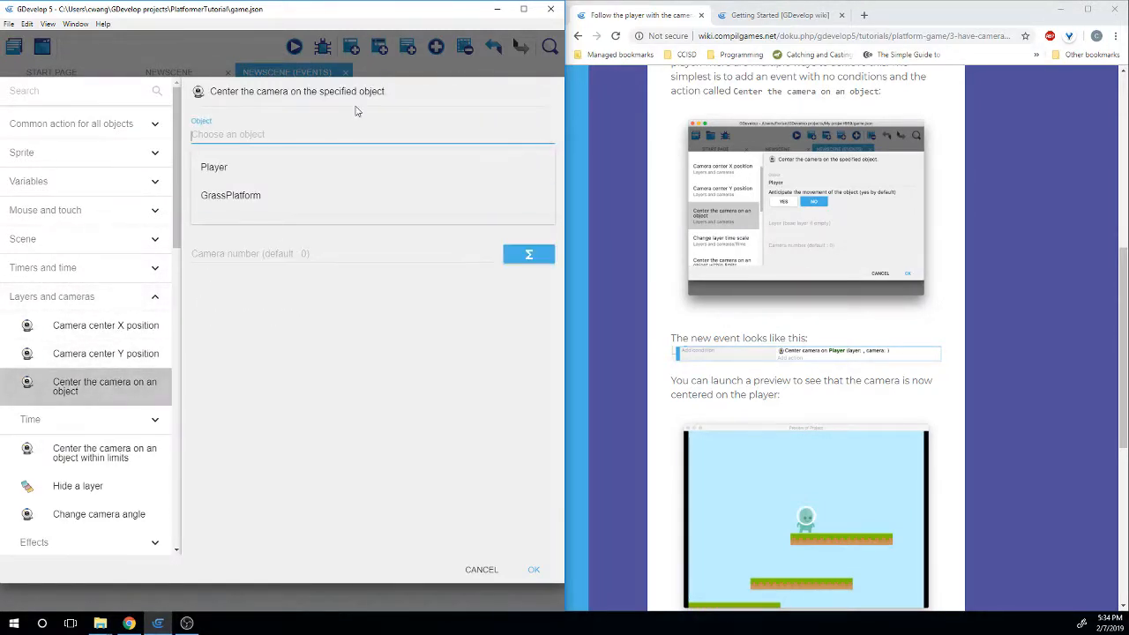
pyautogui.click(293, 171)
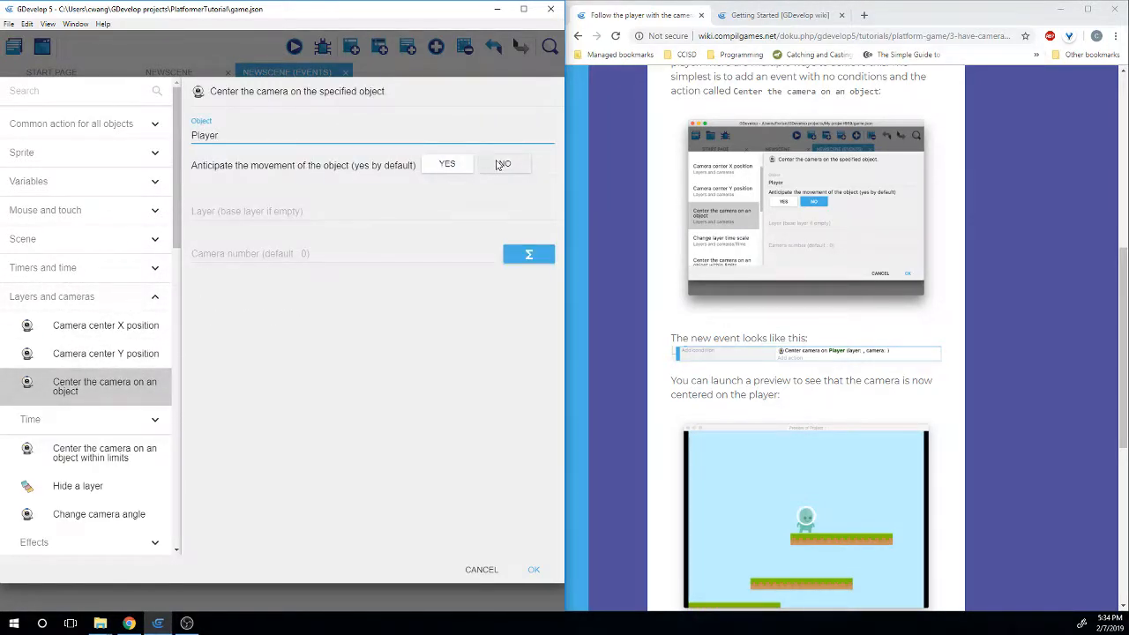
pyautogui.click(496, 165)
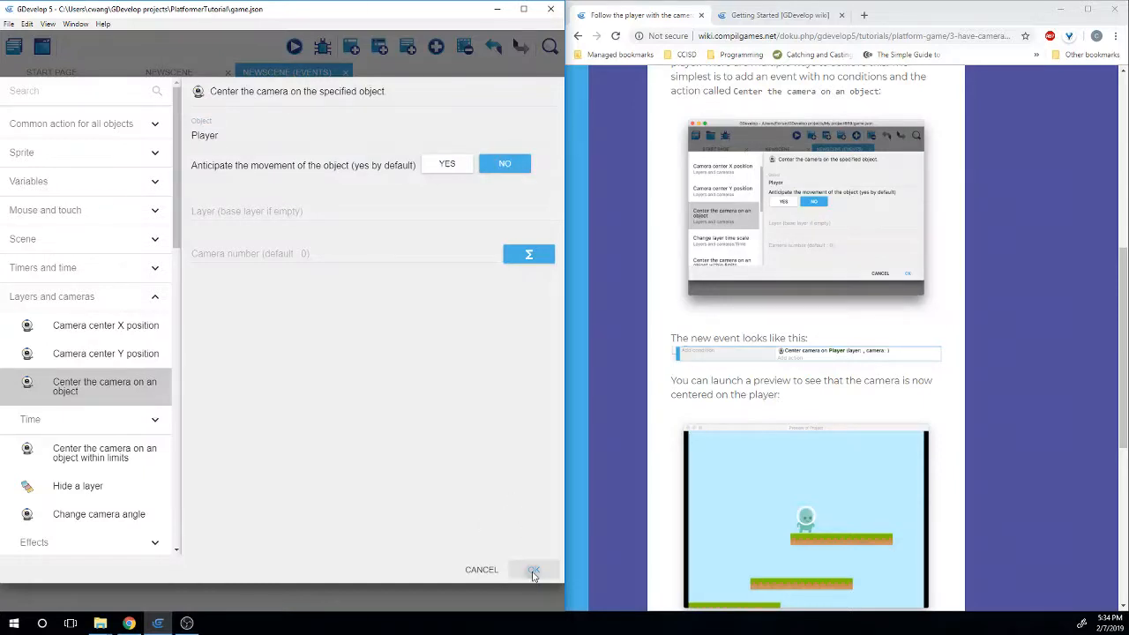
pyautogui.click(534, 569)
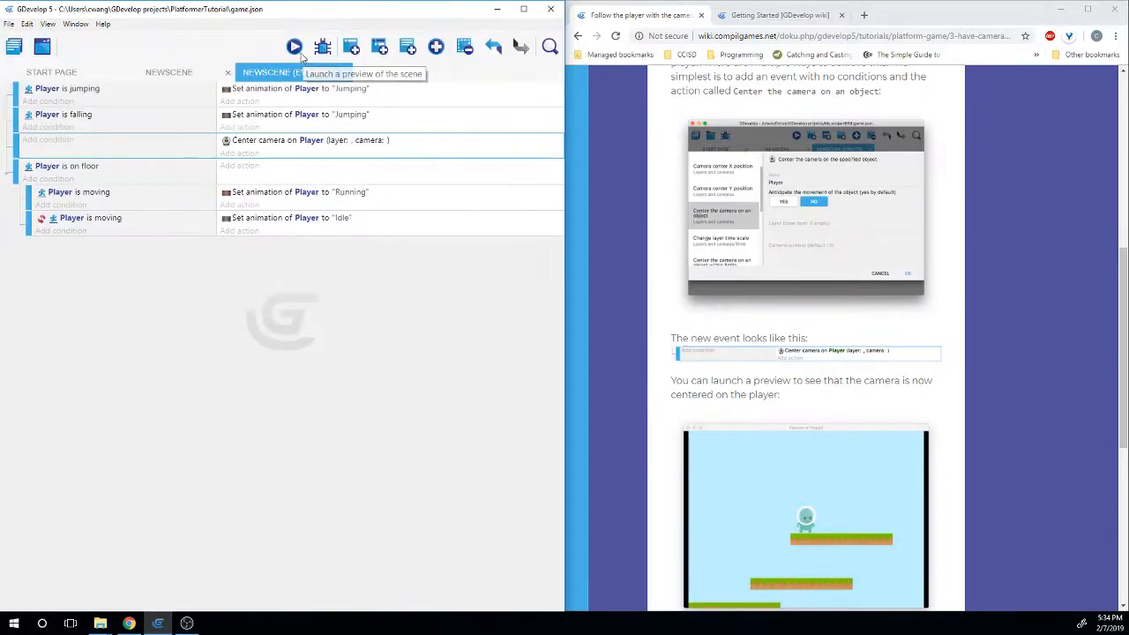
# Preview the scene again, move the player back and forth over the platforms to check the camera without anticipation, and close the preview
pyautogui.click(294, 46)
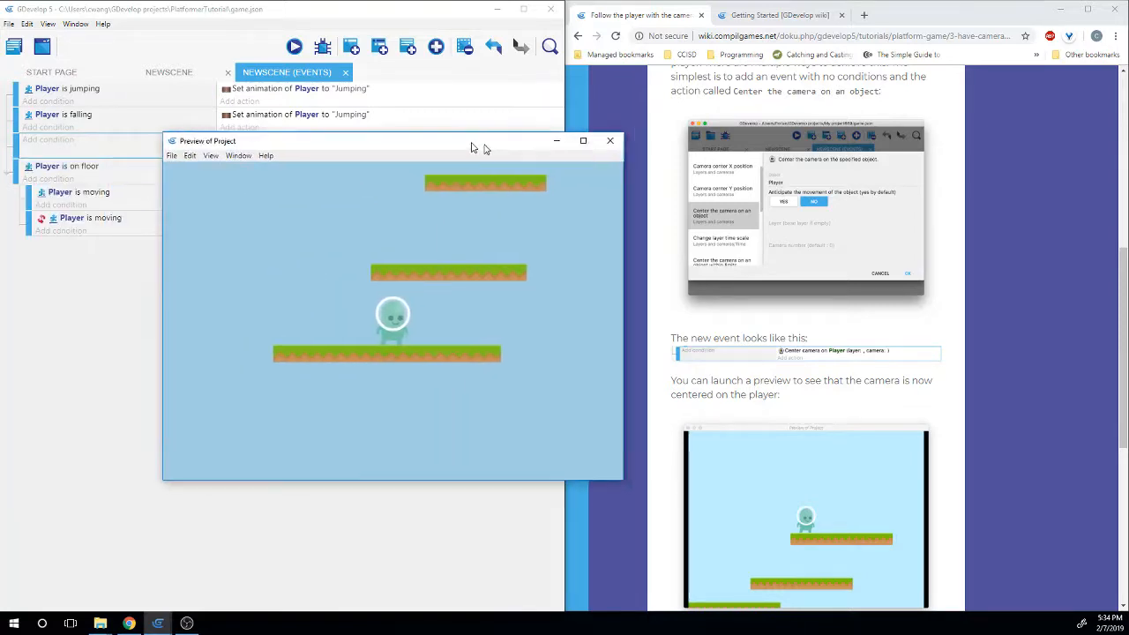
pyautogui.press('Left')
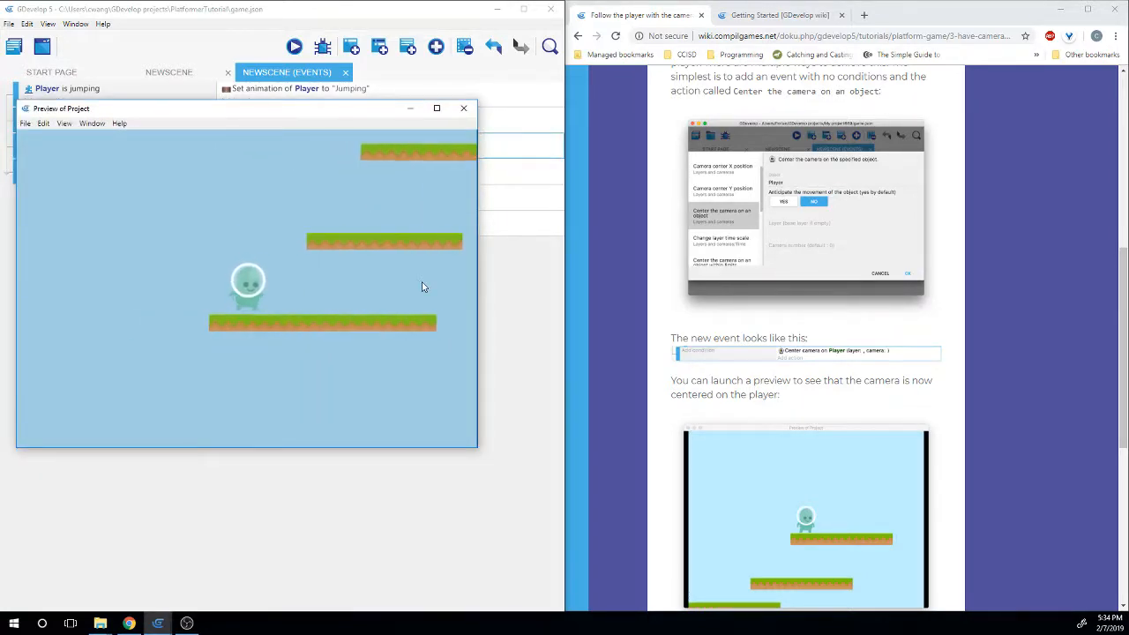
pyautogui.press('Right')
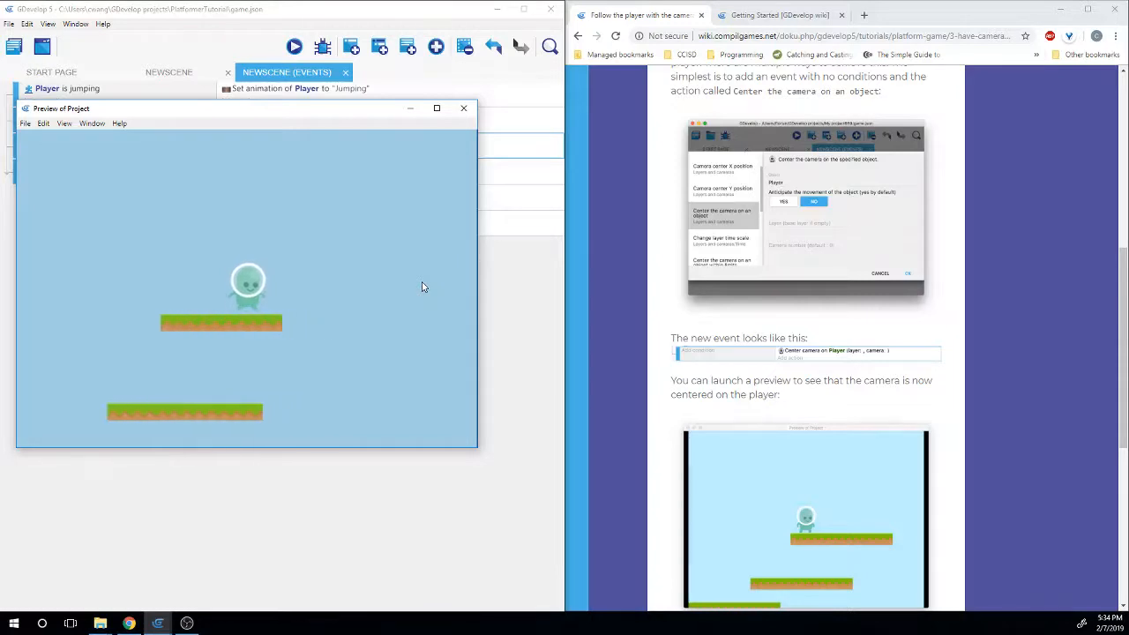
pyautogui.press('Left')
pyautogui.press('Right')
pyautogui.press('Left')
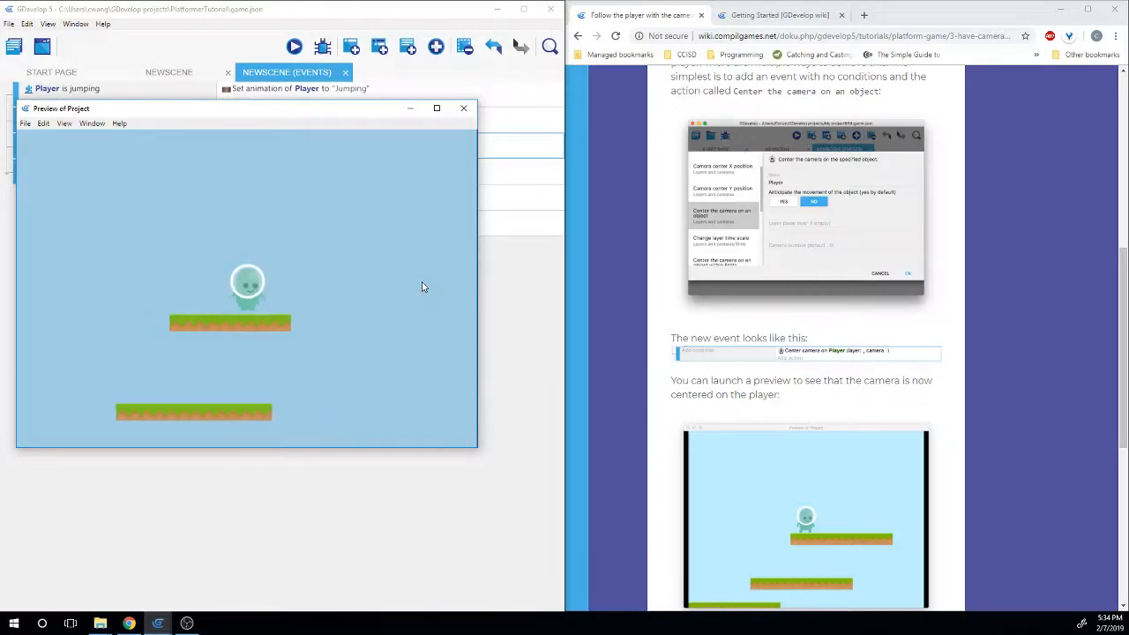
pyautogui.press('Right')
pyautogui.press('Right')
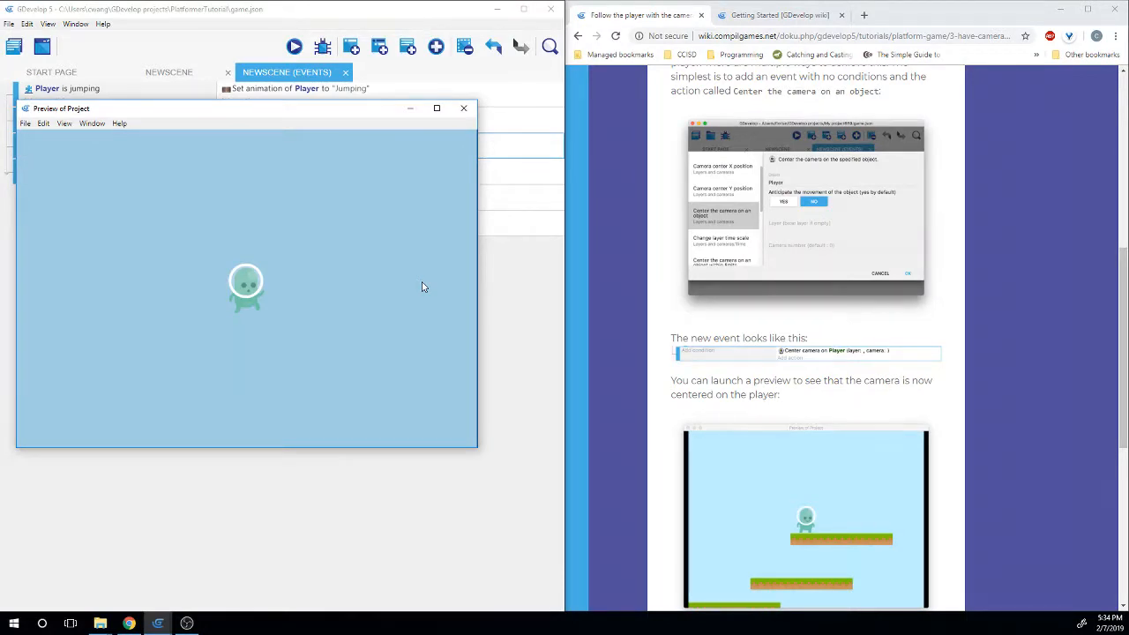
pyautogui.click(461, 110)
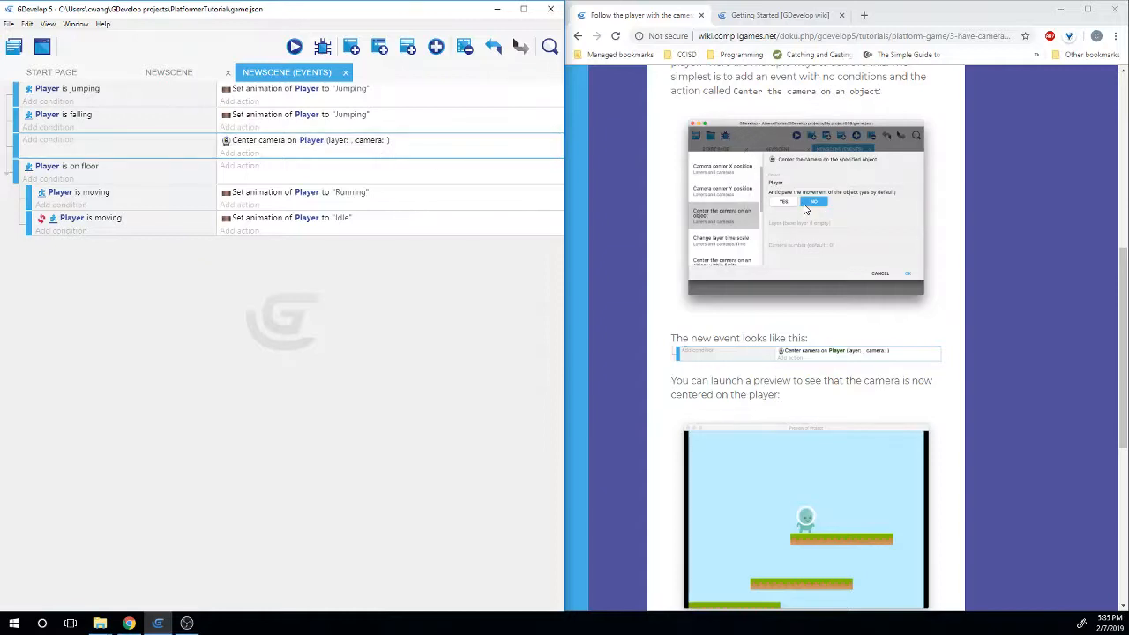
# Read the rest of the tutorial page, including the "That's all" section about other useful camera actions
pyautogui.scroll(-2, 804, 209)
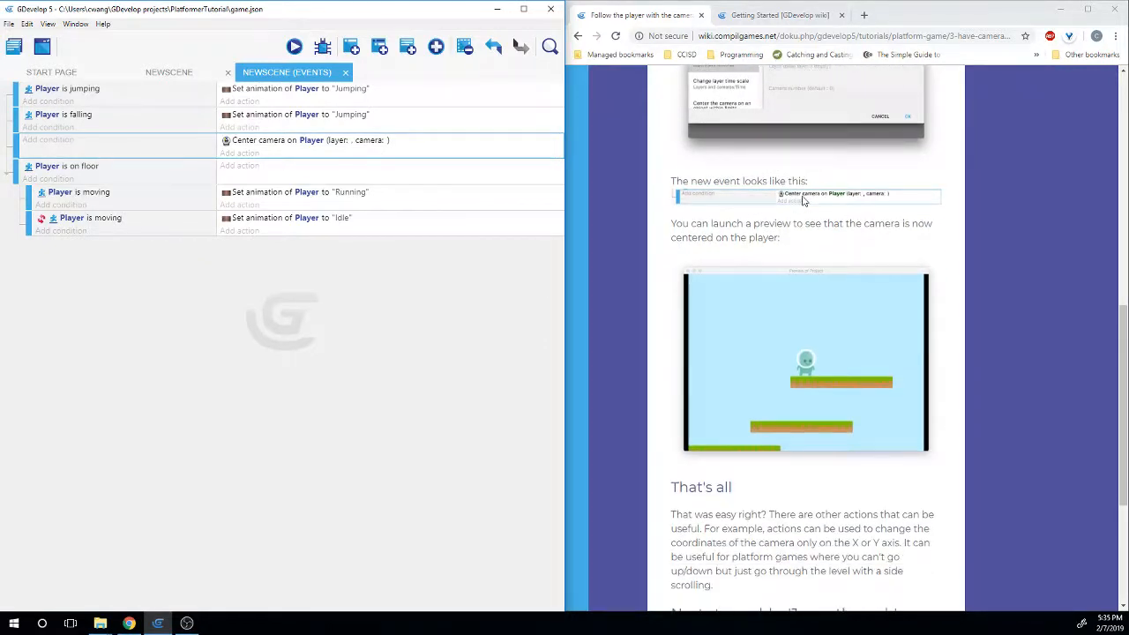
pyautogui.scroll(-1, 791, 212)
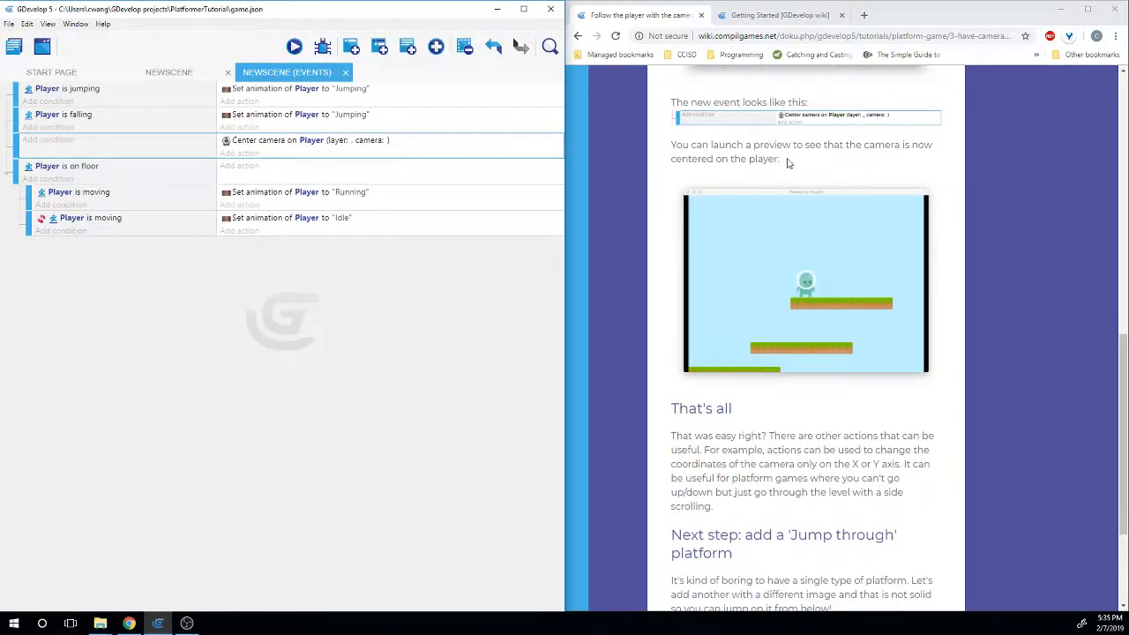
pyautogui.scroll(-2, 787, 163)
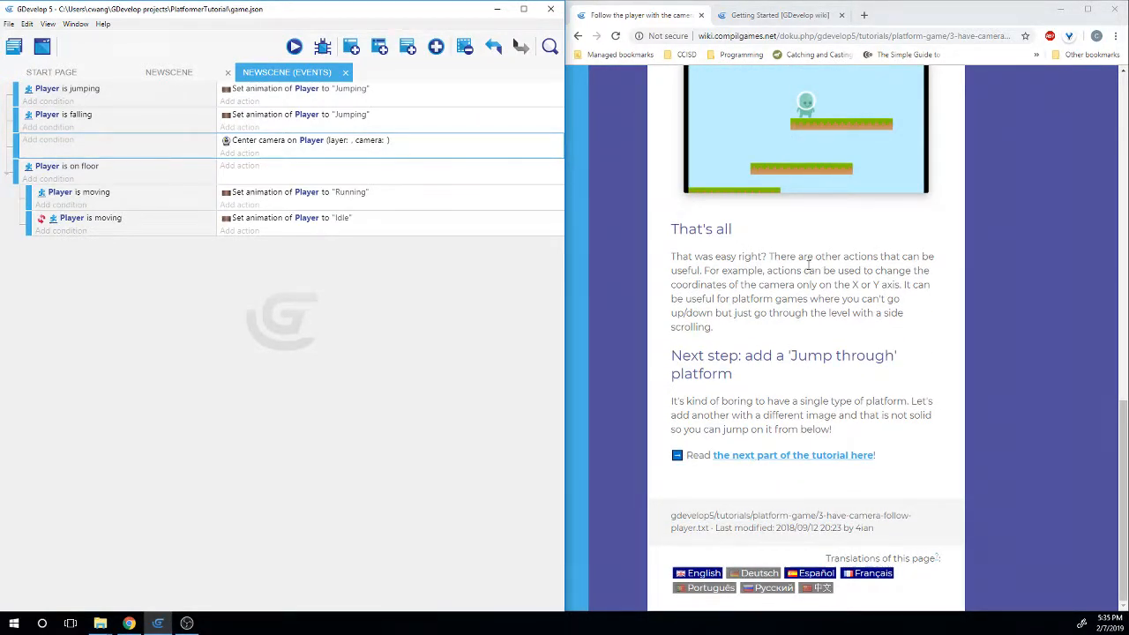
pyautogui.moveTo(777, 260); pyautogui.dragTo(912, 266)
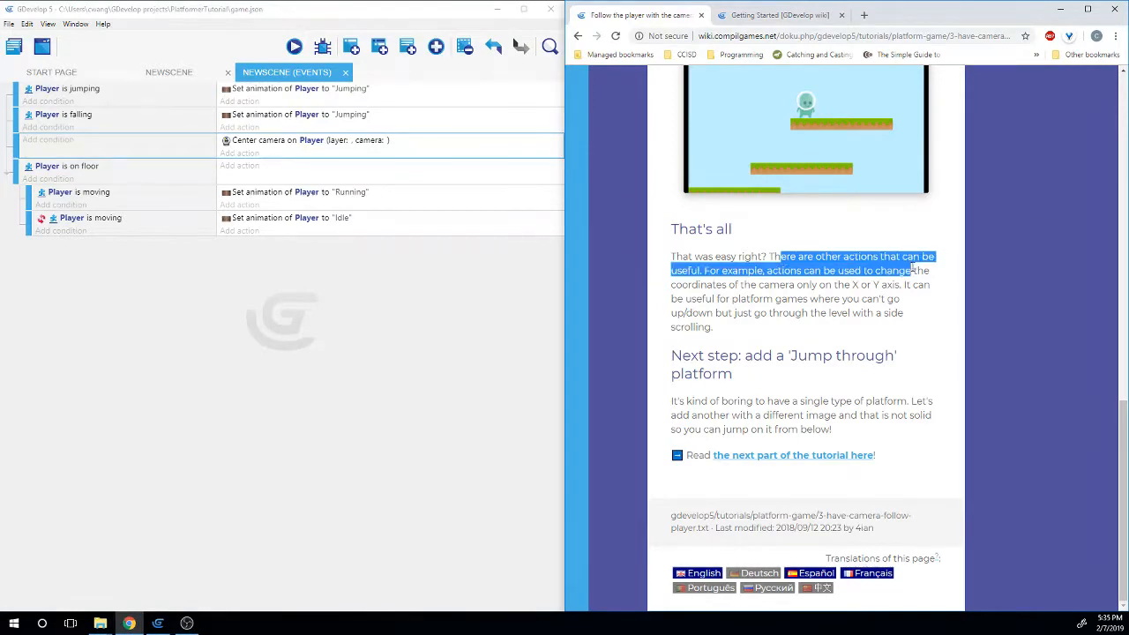
# Open the next tutorial part about adding a 'Jump through' platform, and save the game project in GDevelop
pyautogui.click(816, 275)
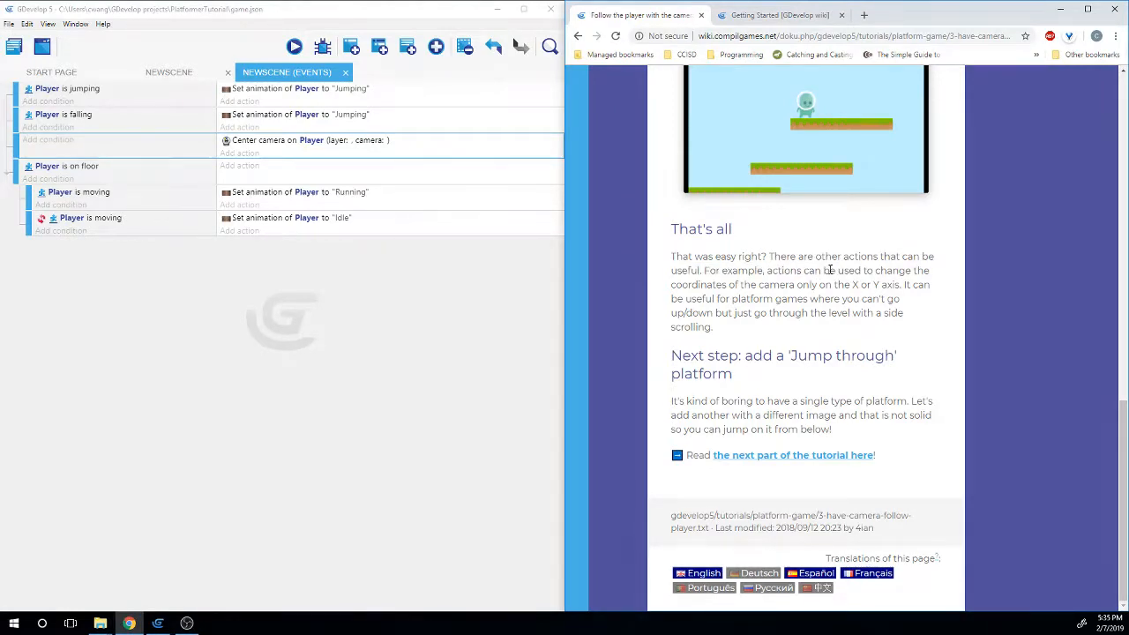
pyautogui.moveTo(777, 271); pyautogui.dragTo(899, 285)
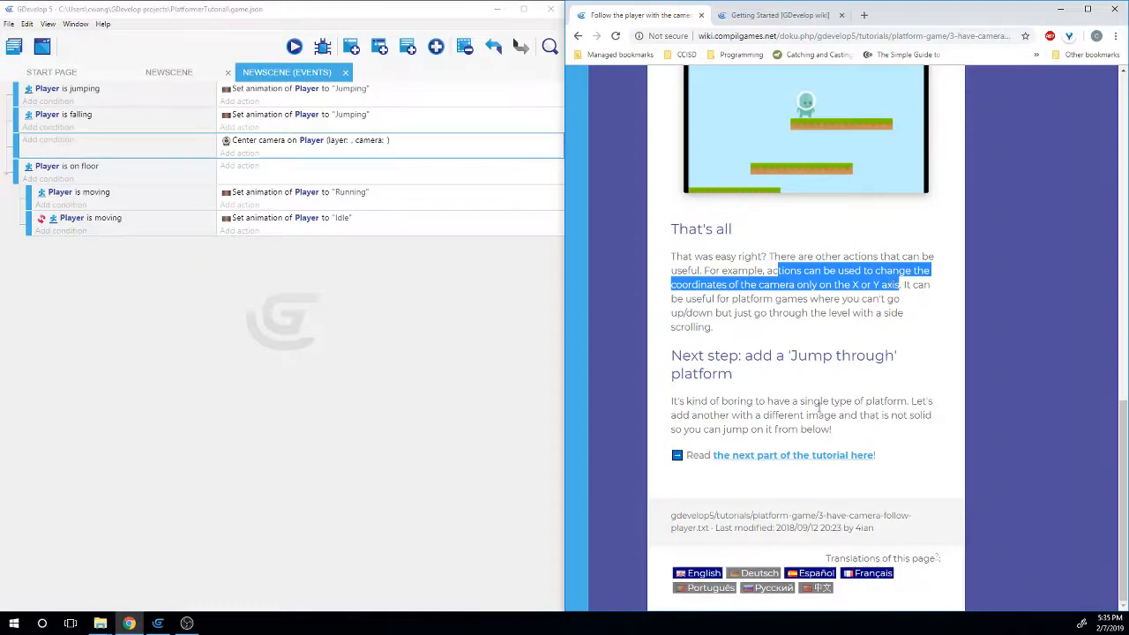
pyautogui.click(796, 455)
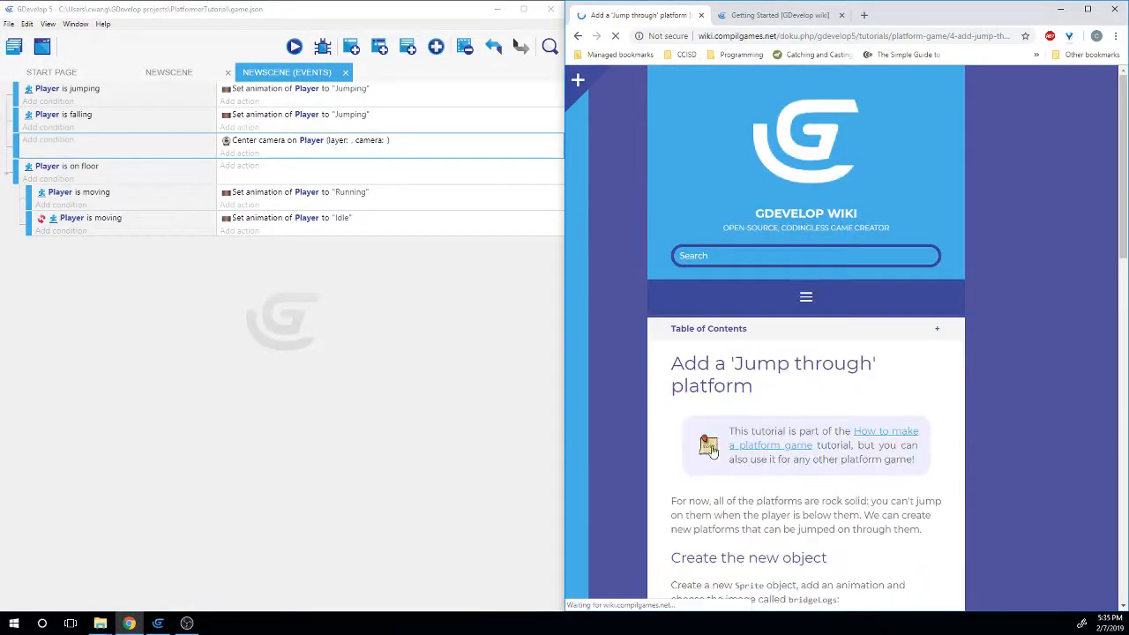
pyautogui.click(287, 334)
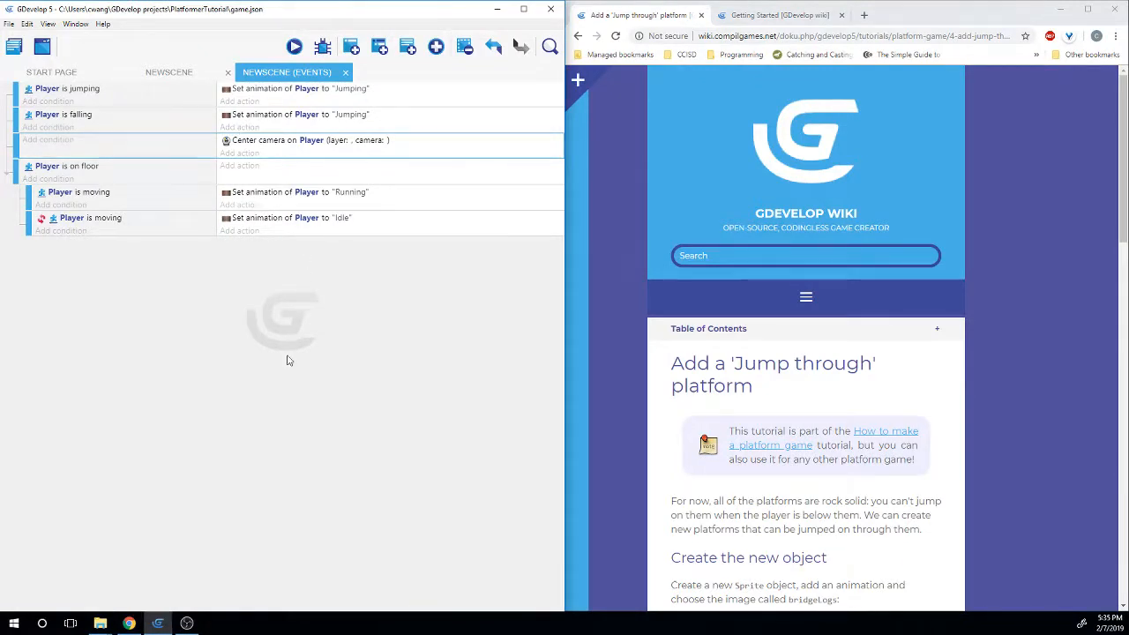
pyautogui.hotkey('ctrl', 's')
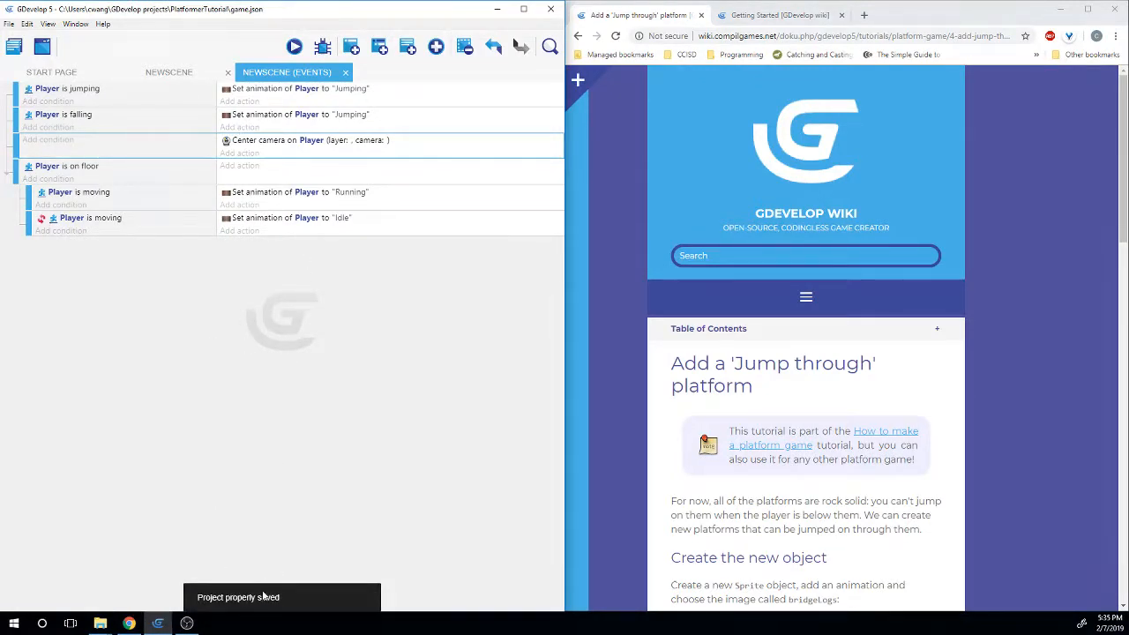
# Add a new Sprite object to NewScene, following the tutorial's "Create the new object" section
pyautogui.scroll(-4, 631, 414)
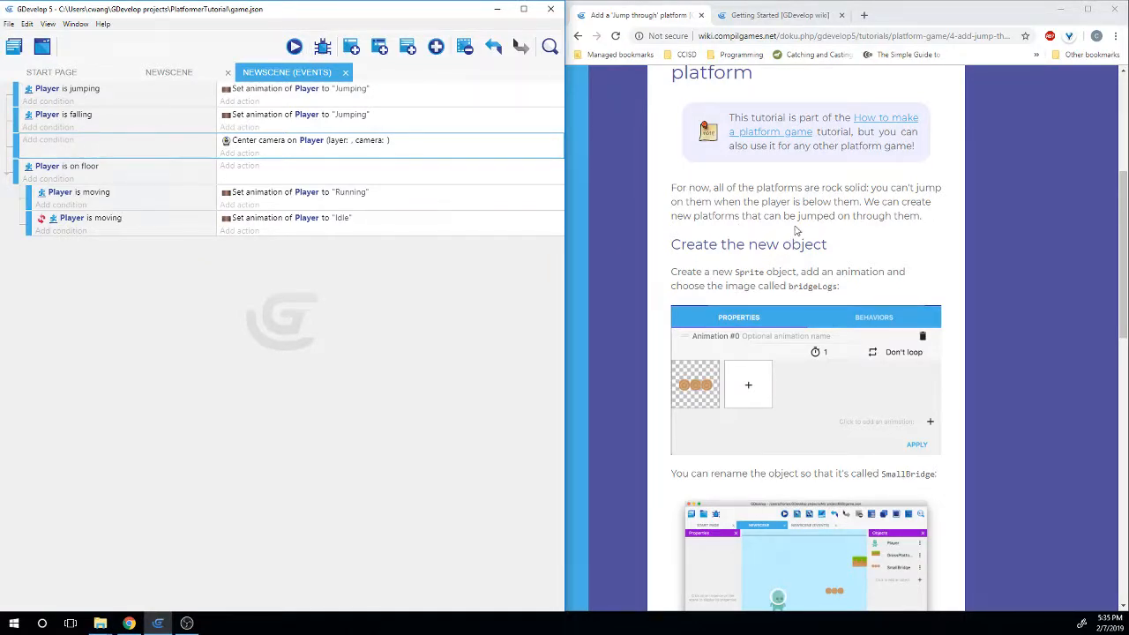
pyautogui.scroll(-3, 837, 230)
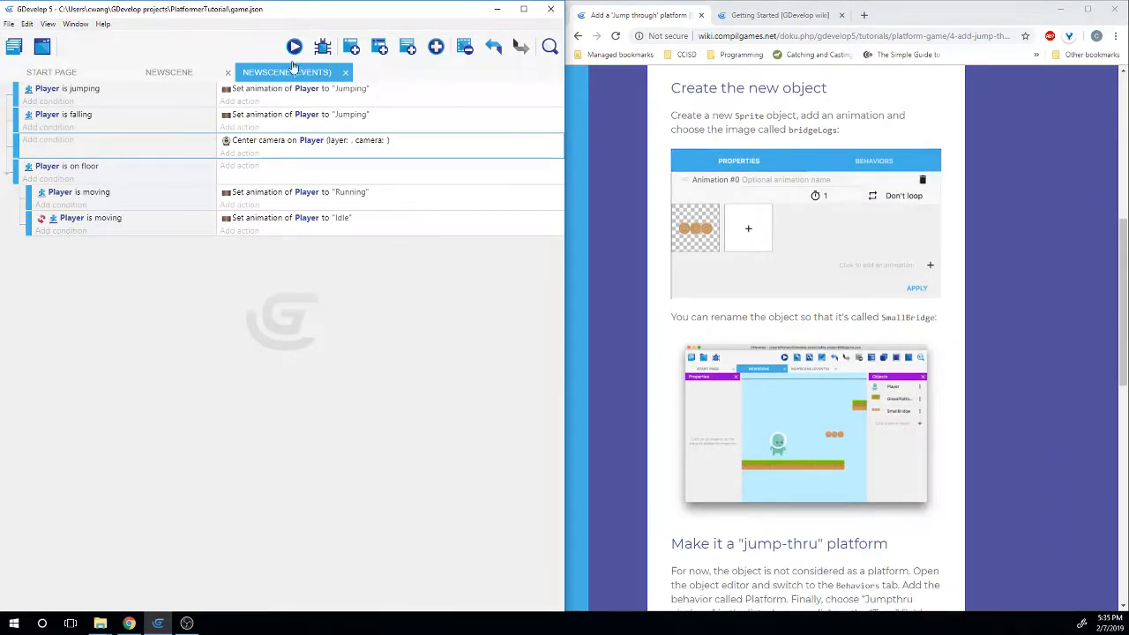
pyautogui.click(187, 76)
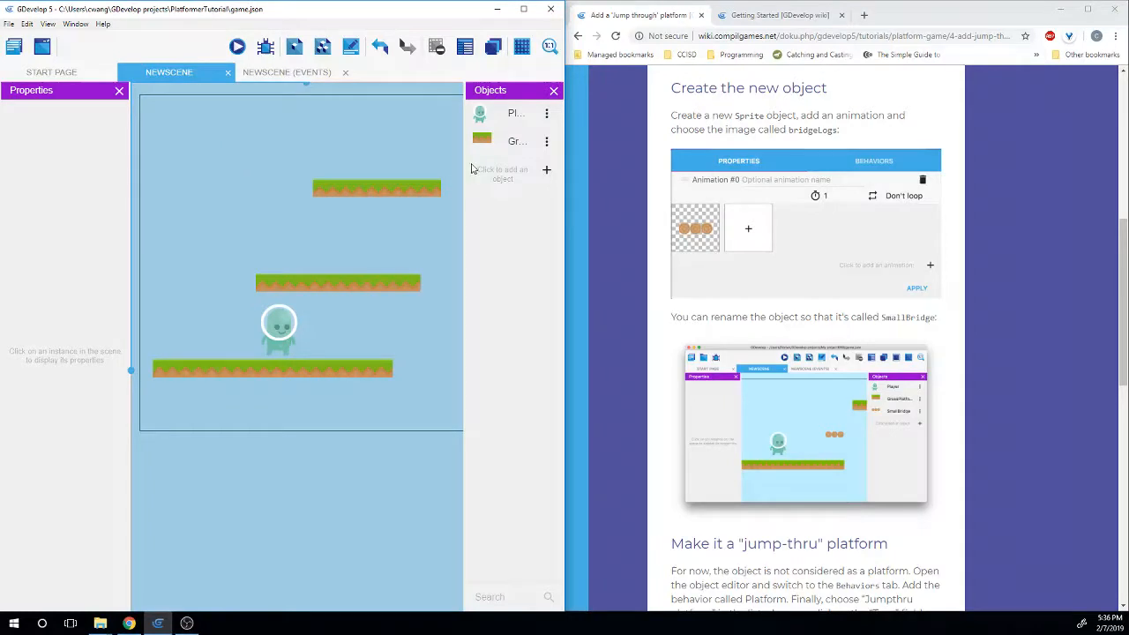
pyautogui.click(547, 171)
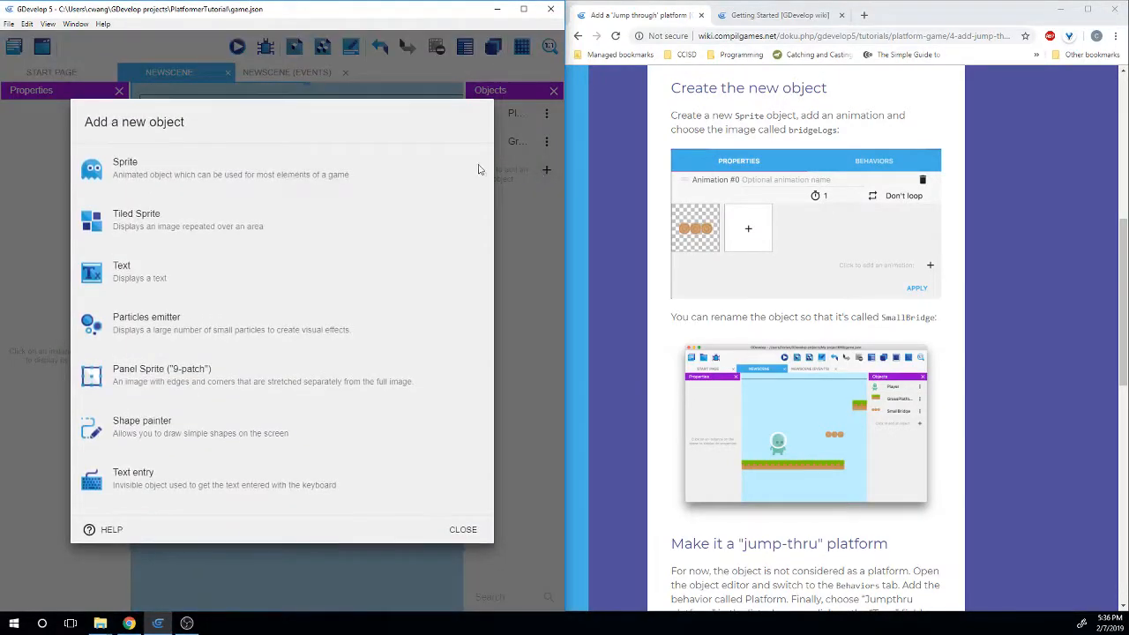
pyautogui.click(217, 174)
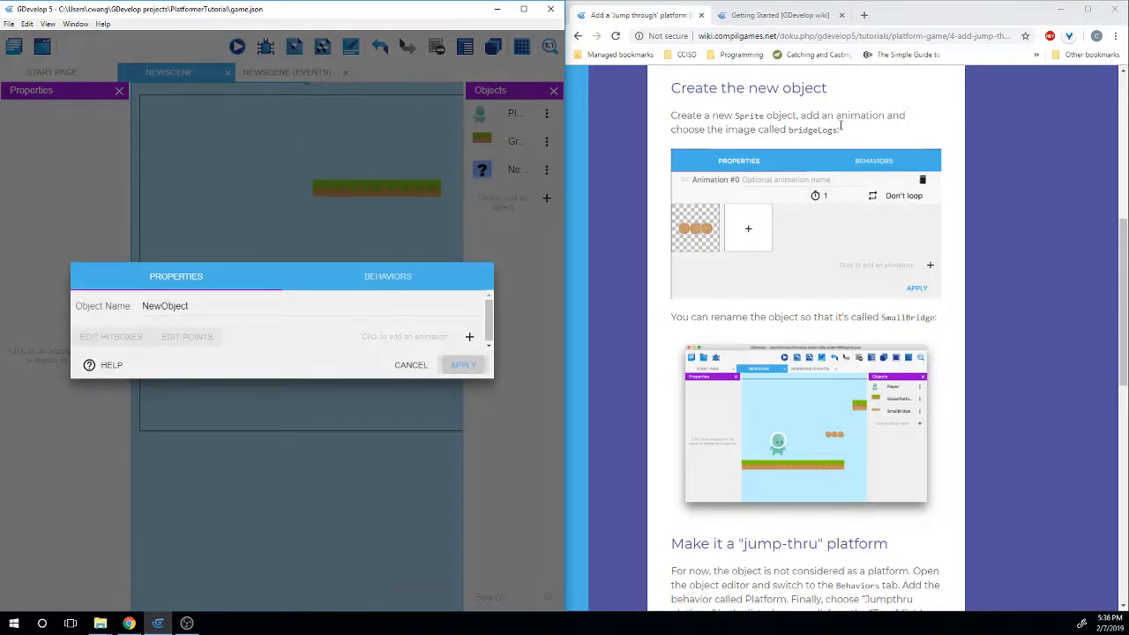
# Add an animation to the new sprite with the bridgeLogs image from the PlatformerTutorialResources folder
pyautogui.click(470, 337)
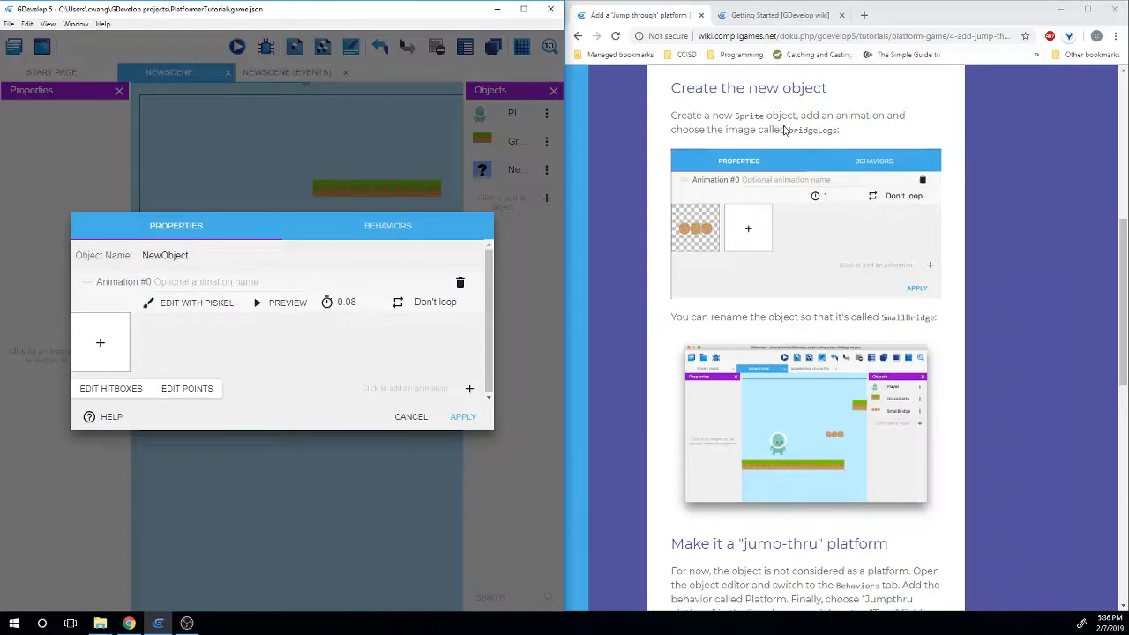
pyautogui.click(103, 344)
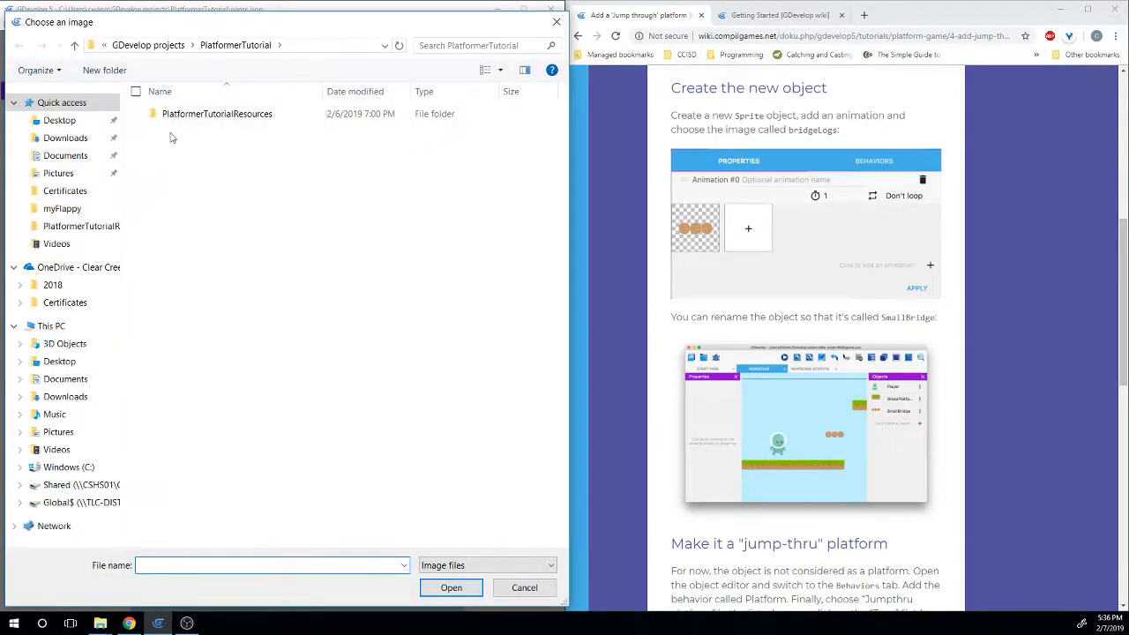
pyautogui.doubleClick(192, 115)
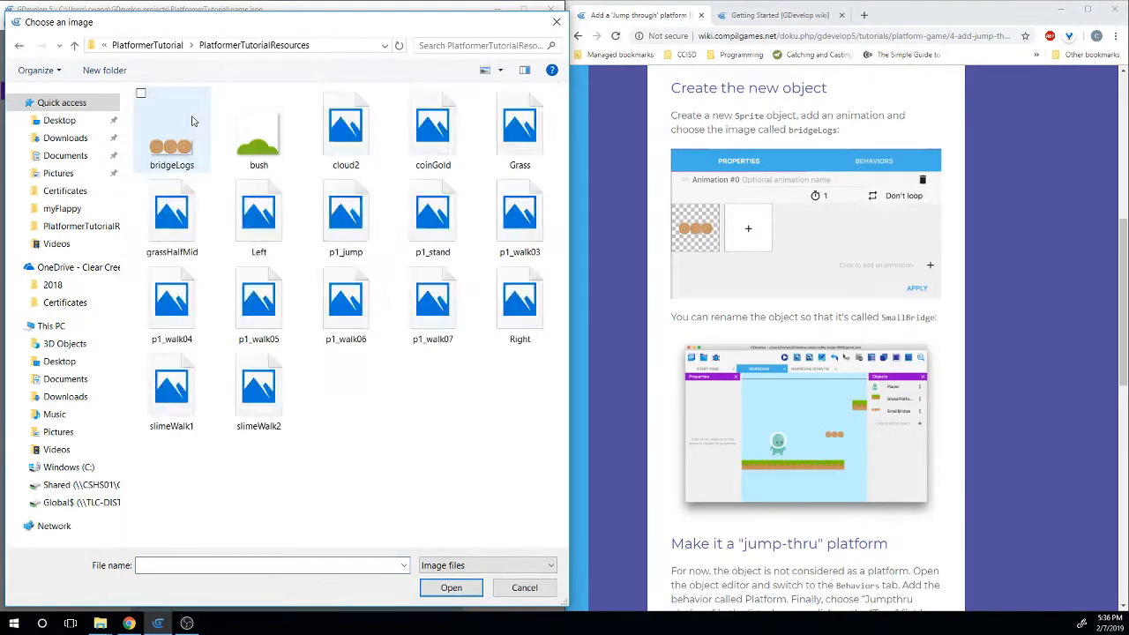
pyautogui.doubleClick(187, 152)
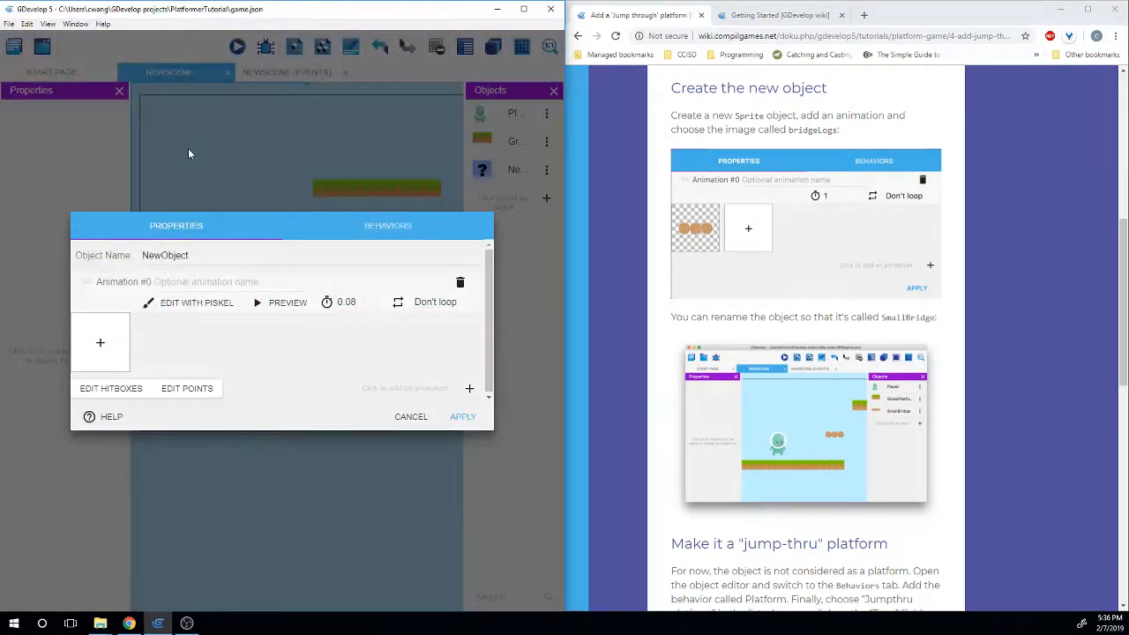
# Name the new sprite object SmallBridge and apply its properties
pyautogui.scroll(-2, 625, 305)
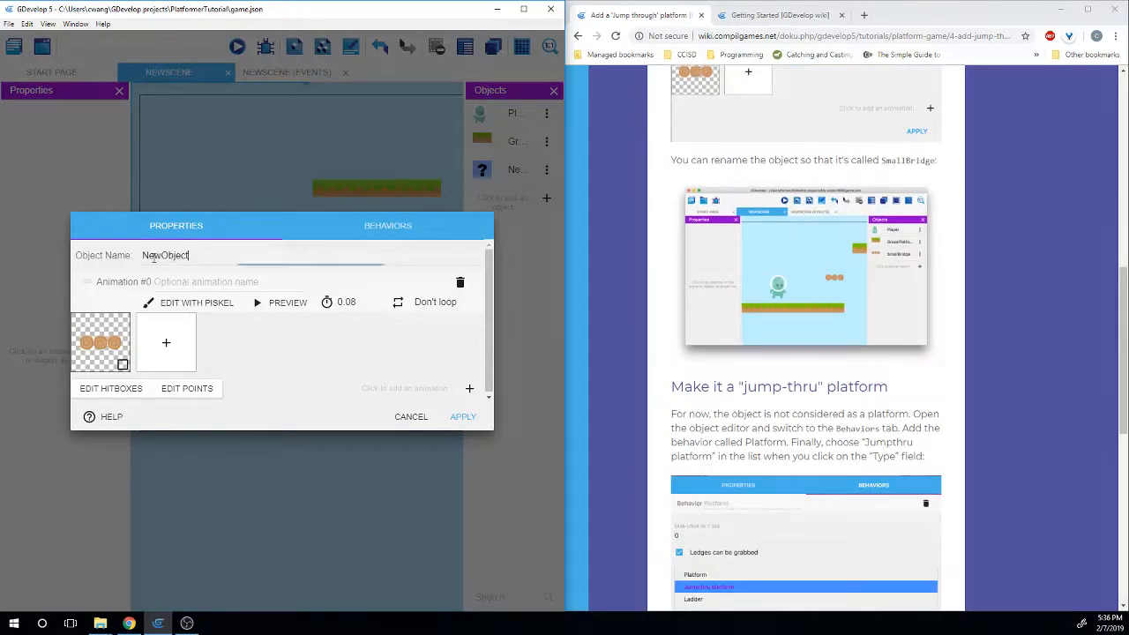
pyautogui.doubleClick(182, 255)
pyautogui.write('SmallBridge')
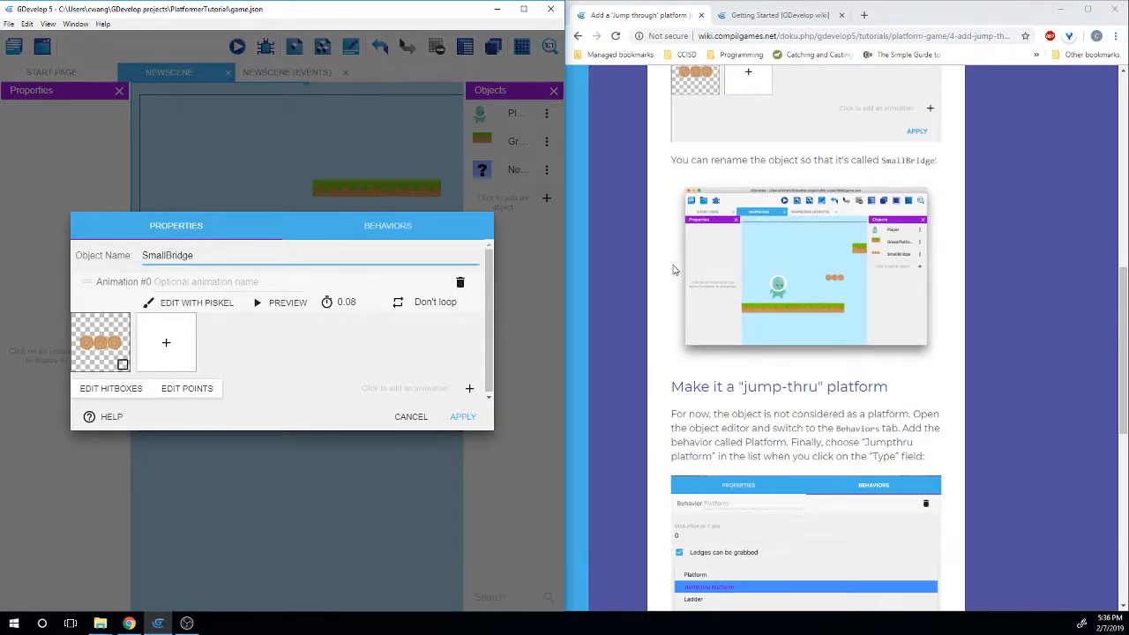
pyautogui.scroll(-1, 672, 269)
pyautogui.click(465, 418)
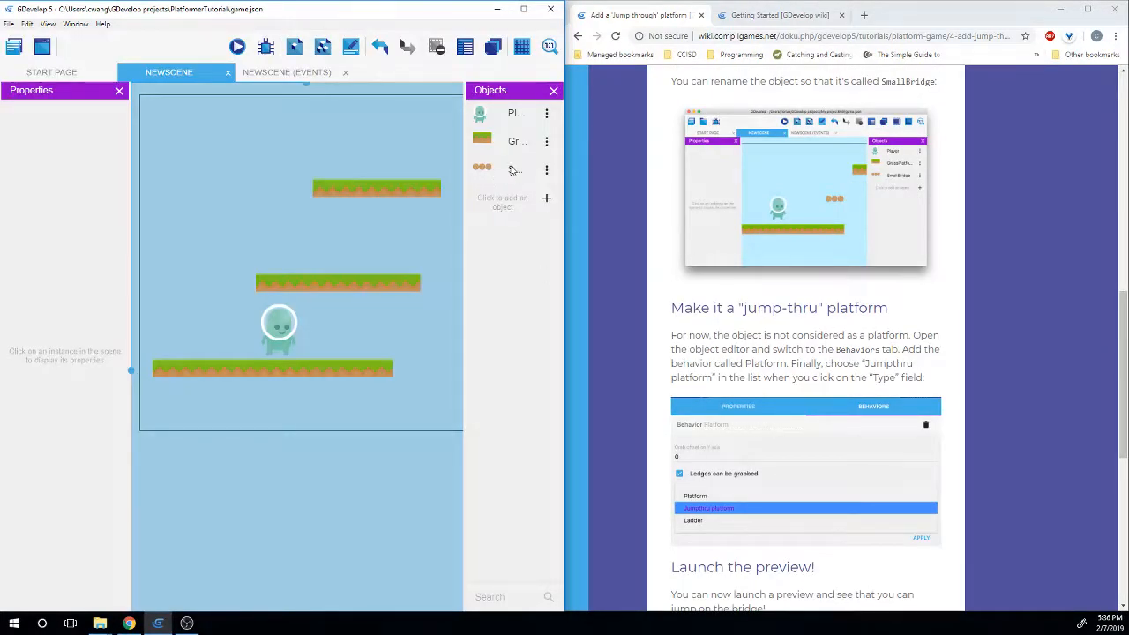
# Place a SmallBridge instance in the scene beside the left end of the middle grass platform, and save the project
pyautogui.scroll(-2, 697, 282)
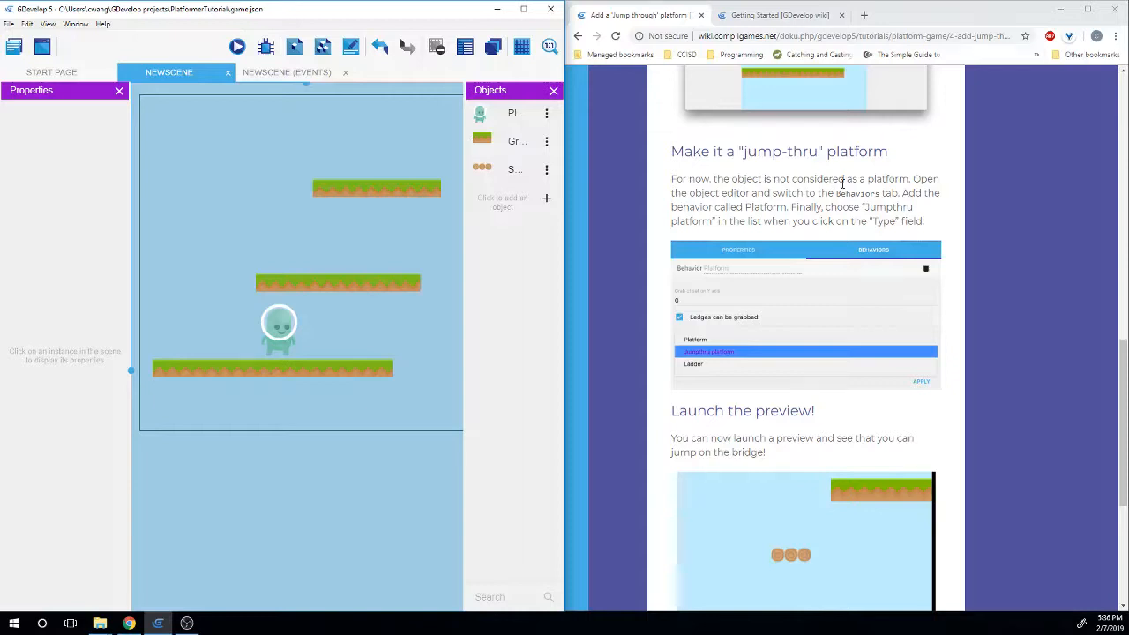
pyautogui.moveTo(488, 172); pyautogui.dragTo(228, 287)
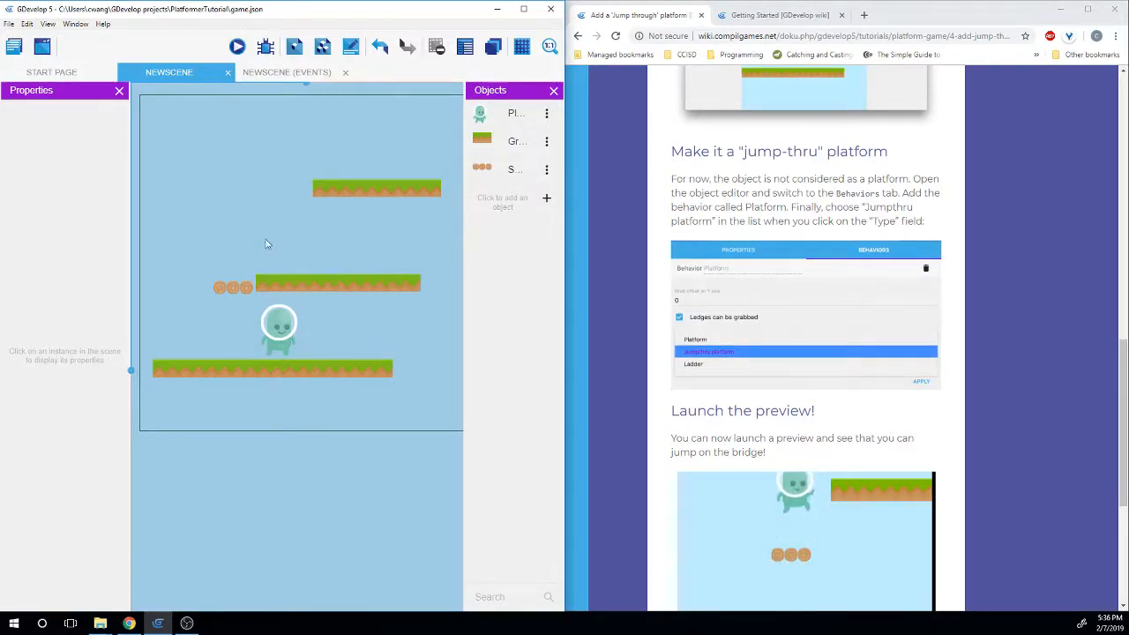
pyautogui.hotkey('ctrl', 's')
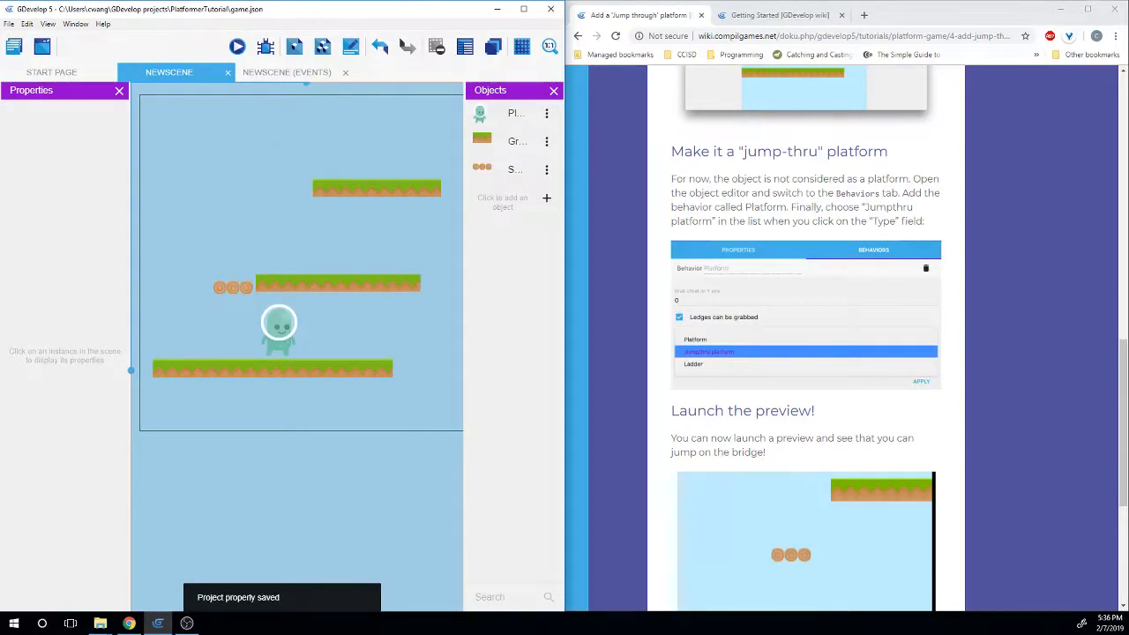
# Preview the scene, make the player jump under and against the log bridge to test it, and close the preview
pyautogui.click(237, 46)
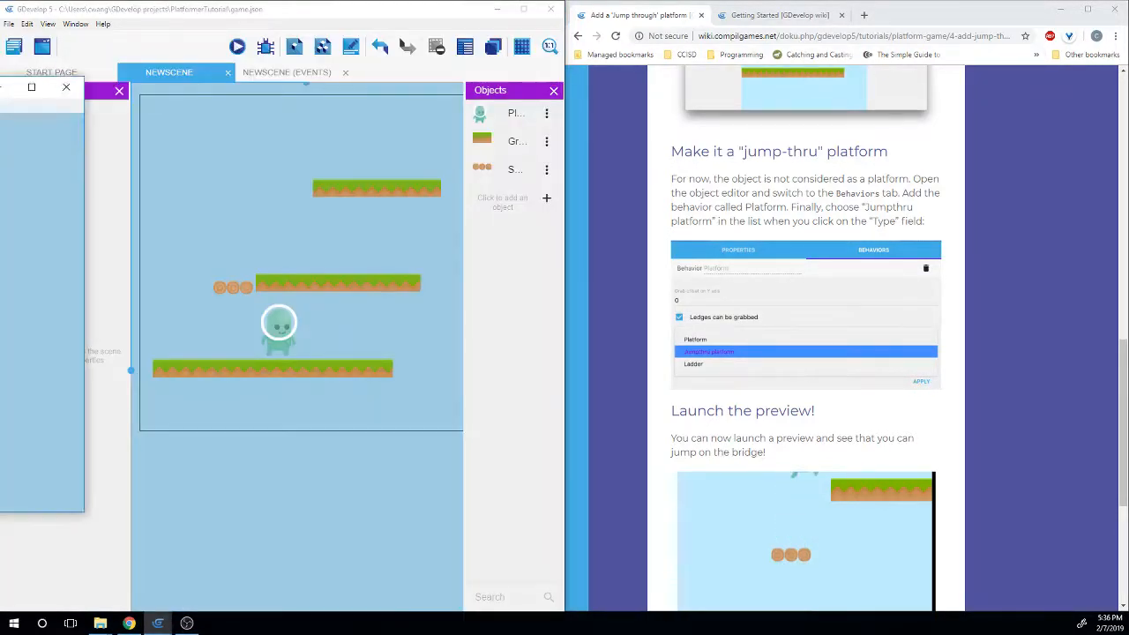
pyautogui.moveTo(0, 85); pyautogui.dragTo(504, 83)
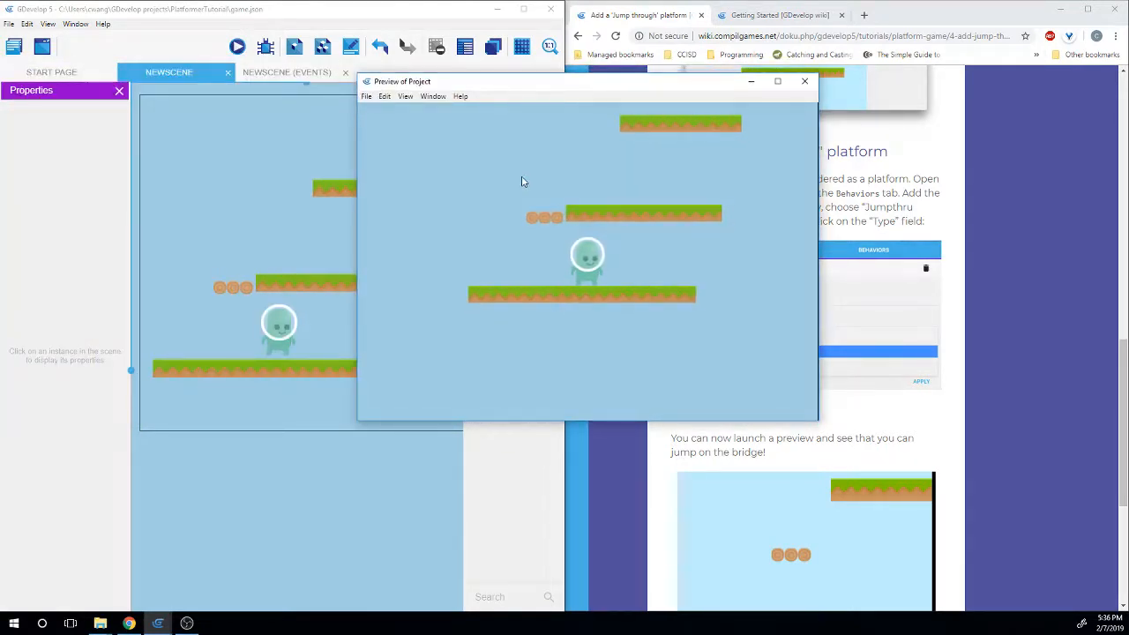
pyautogui.press('space')
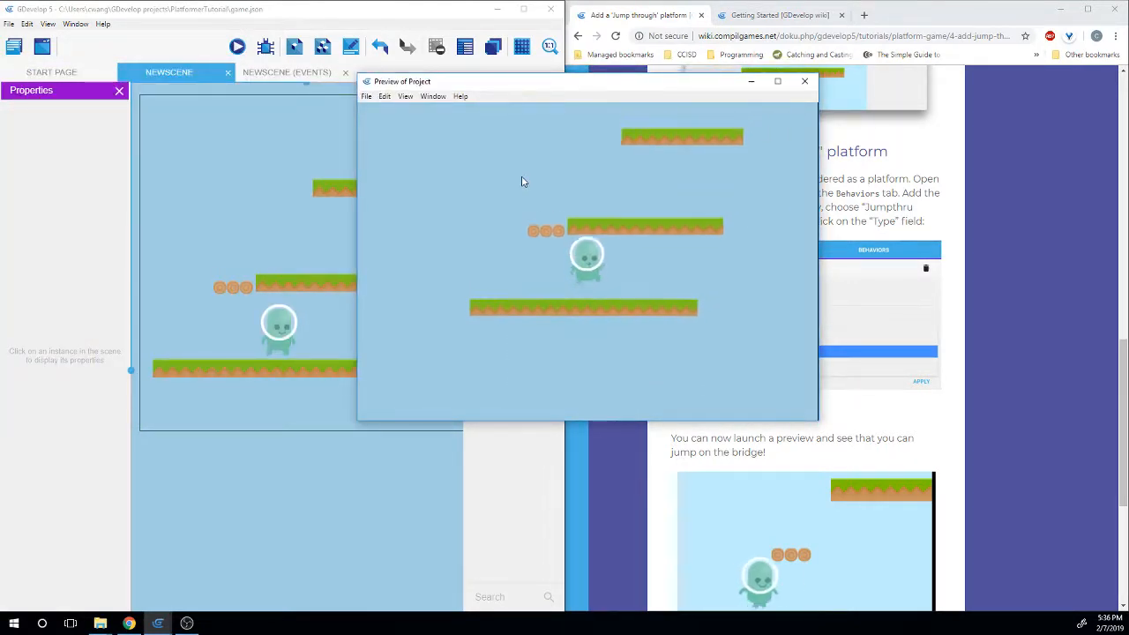
pyautogui.press('space')
pyautogui.press('space')
pyautogui.press('Left')
pyautogui.press('space')
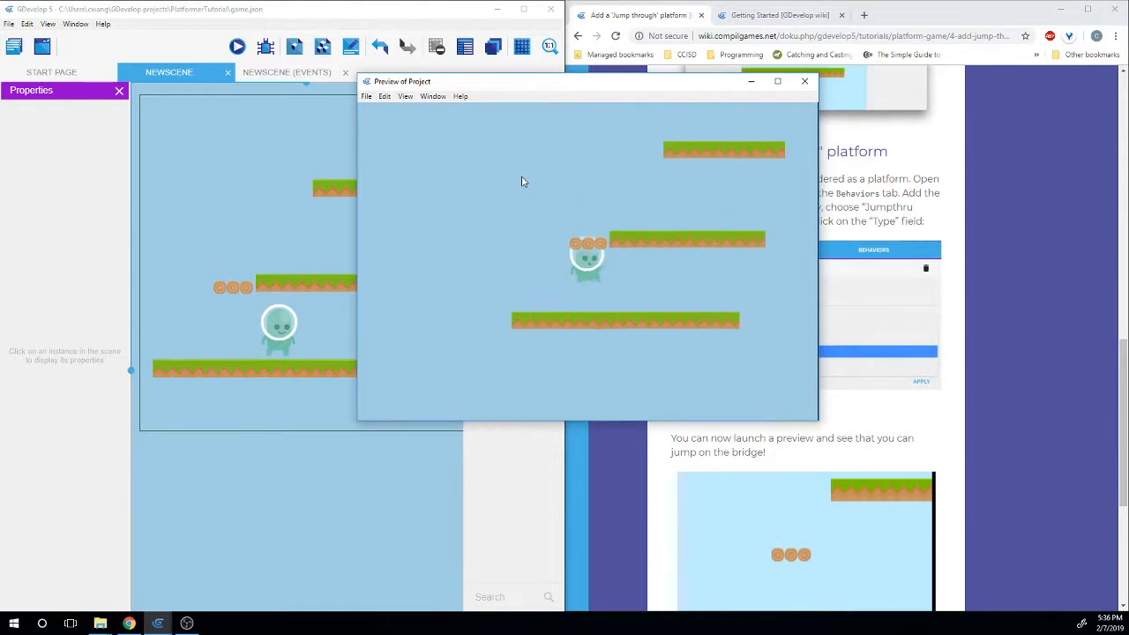
pyautogui.press('space')
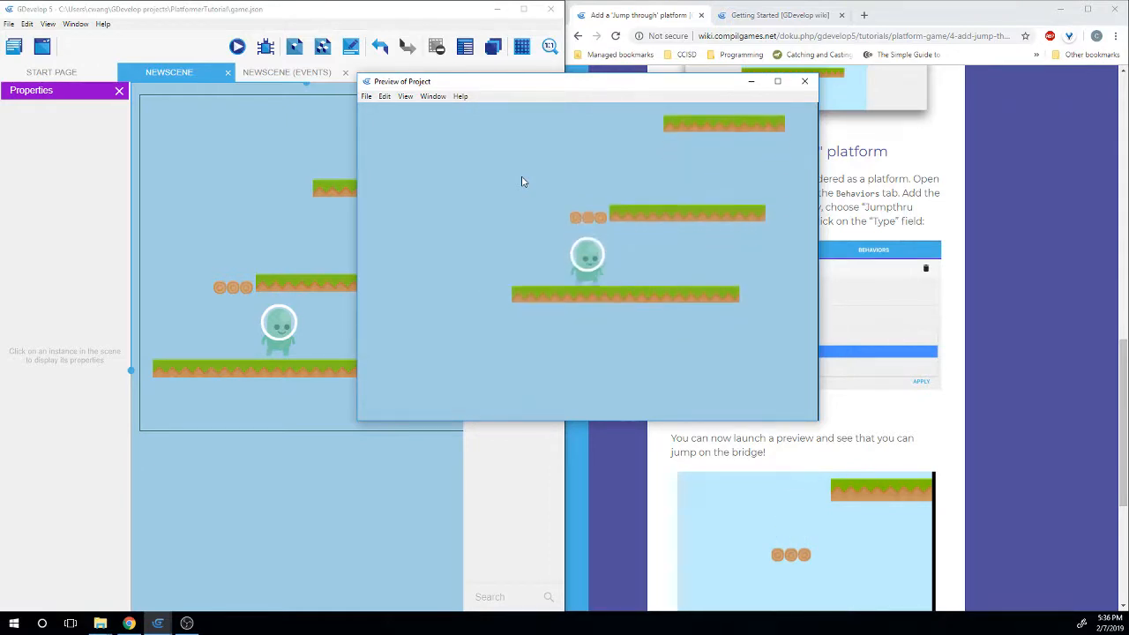
pyautogui.click(804, 82)
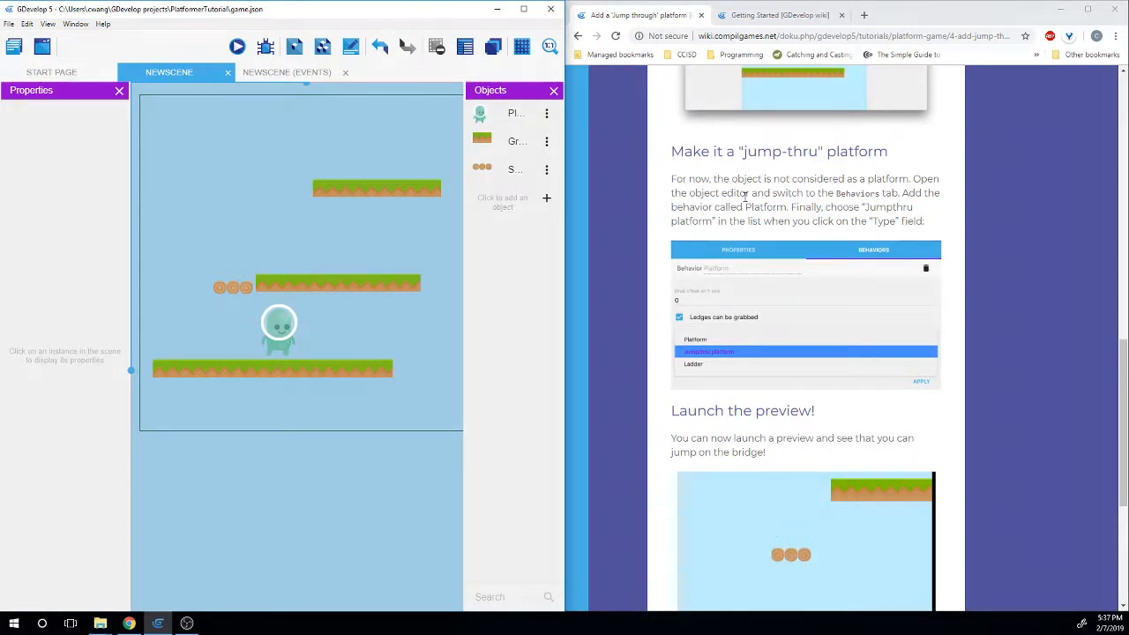
# Edit the SmallBridge object and add the Platform behavior to it
pyautogui.rightClick(481, 170)
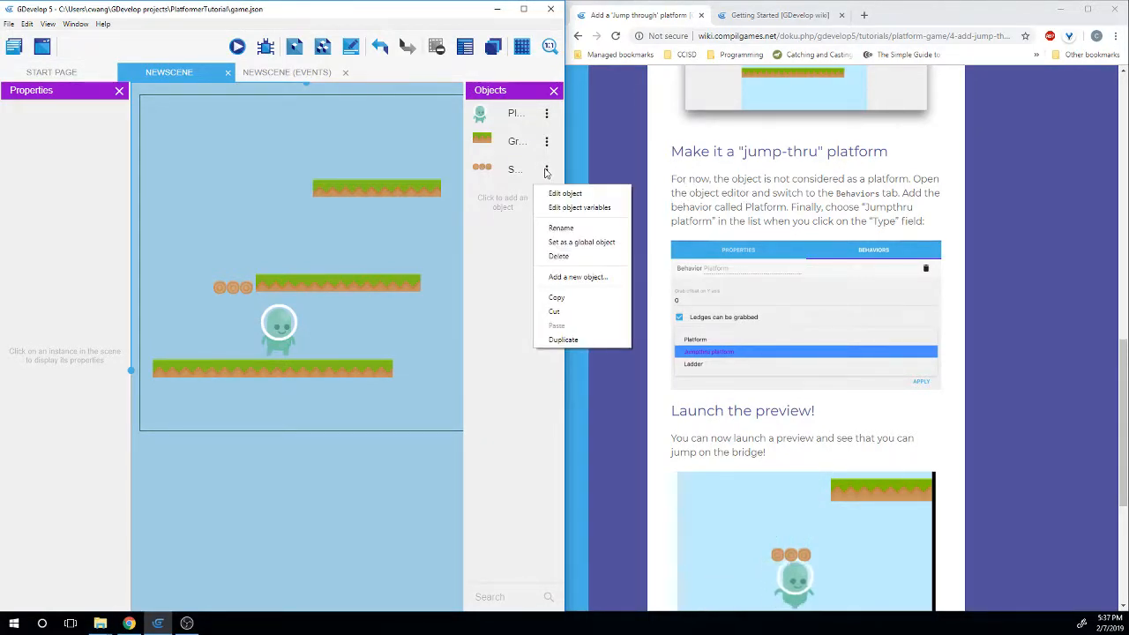
pyautogui.click(562, 193)
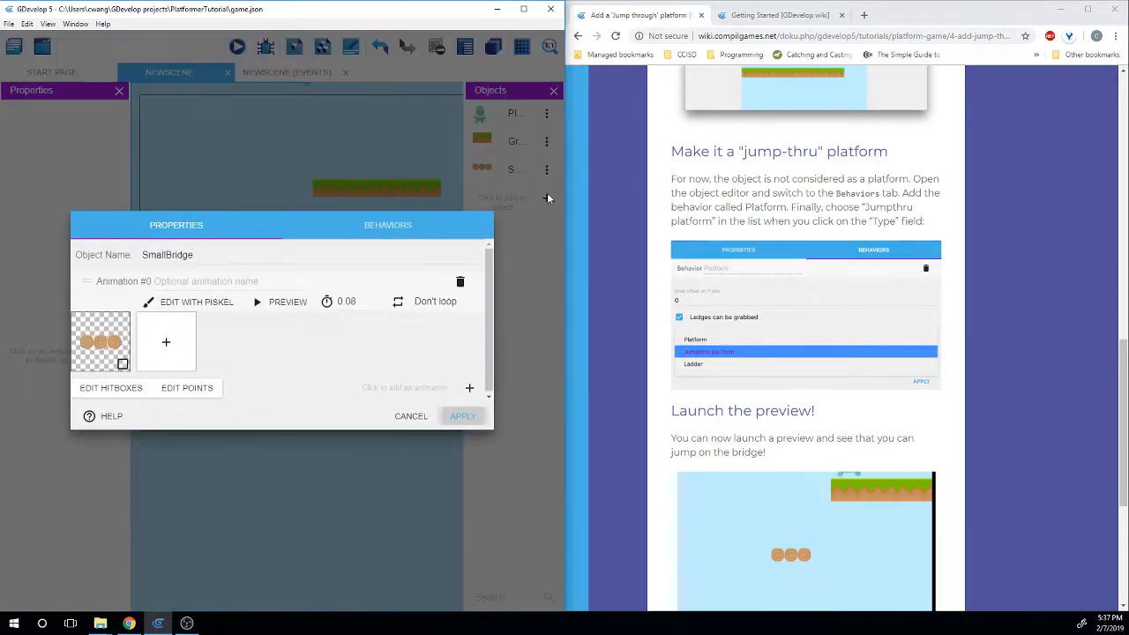
pyautogui.click(388, 277)
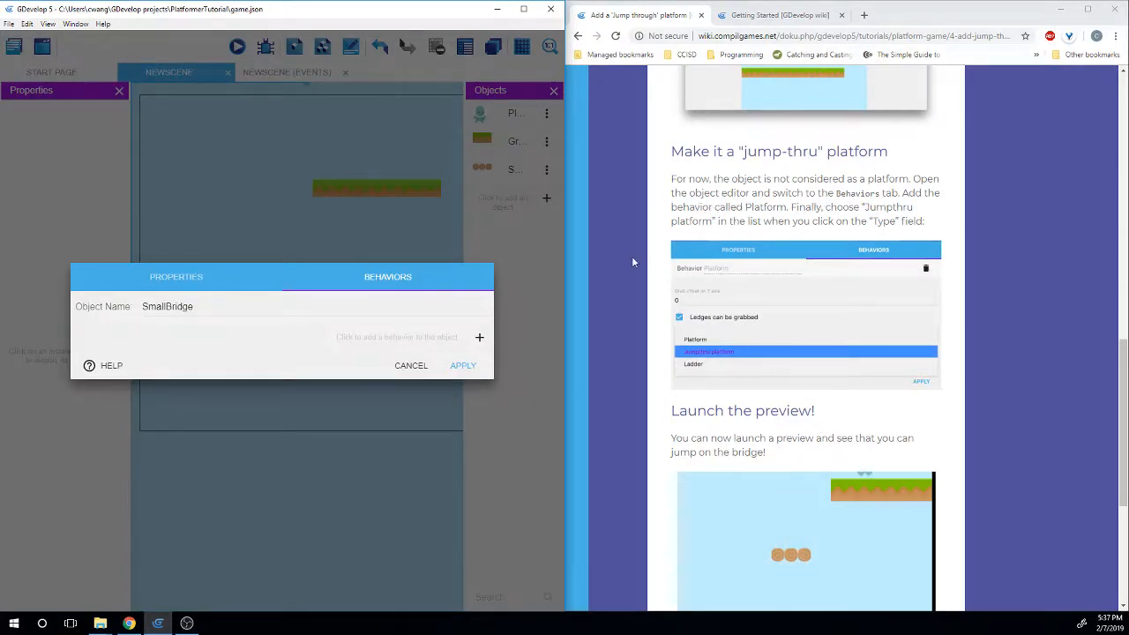
pyautogui.click(478, 337)
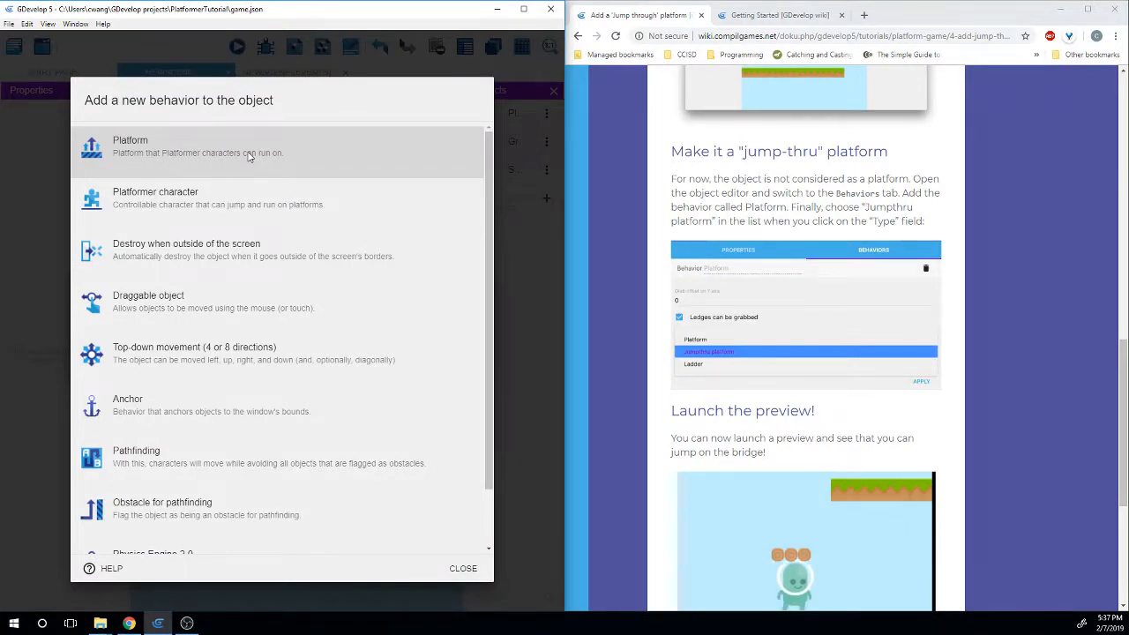
pyautogui.click(249, 156)
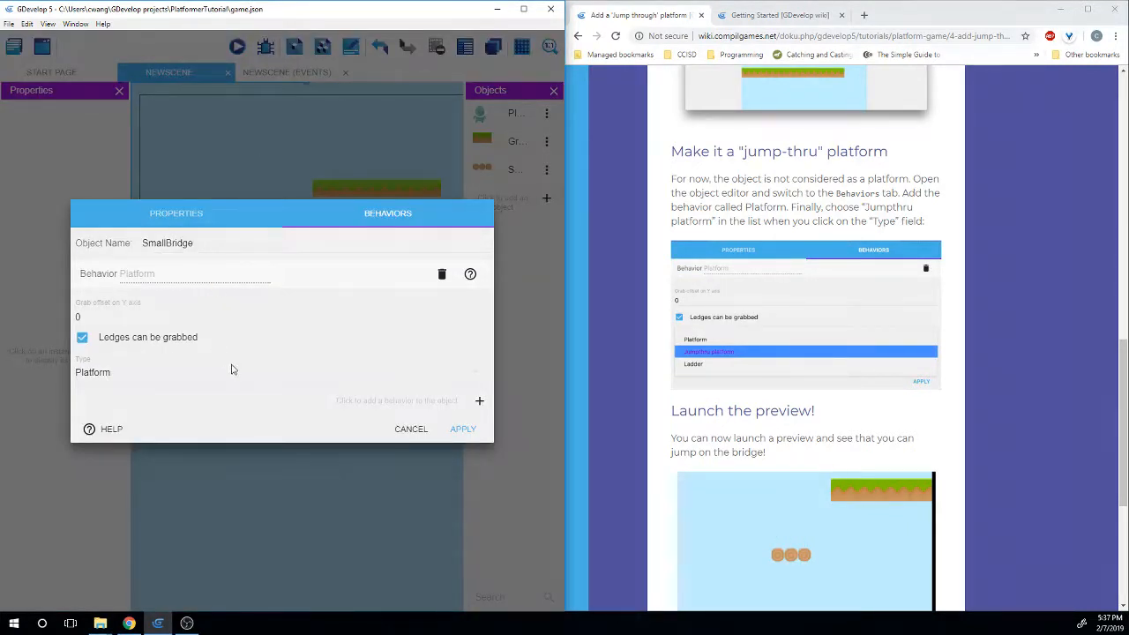
# Set the type of SmallBridge's Platform behavior to Jumpthru platform and apply the change
pyautogui.click(109, 378)
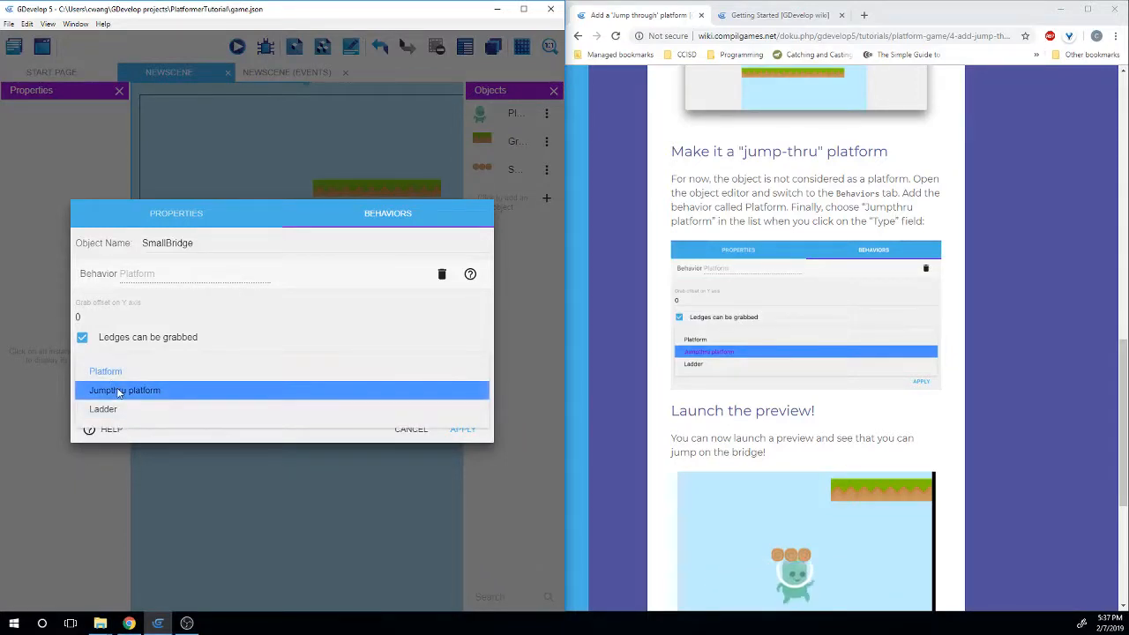
pyautogui.click(174, 396)
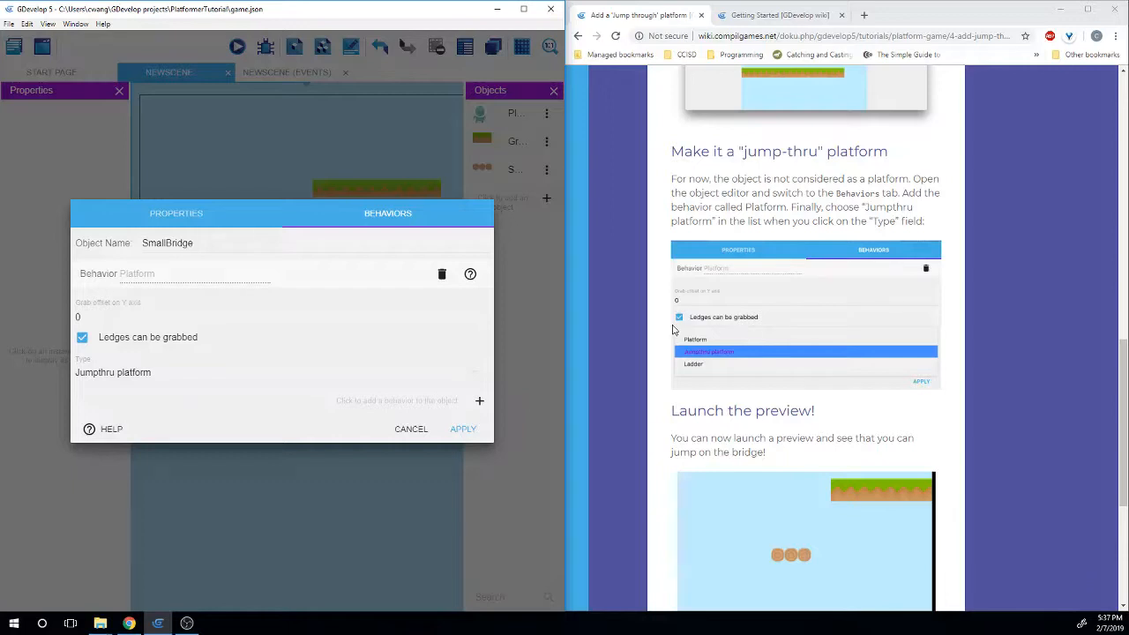
pyautogui.scroll(-1, 648, 332)
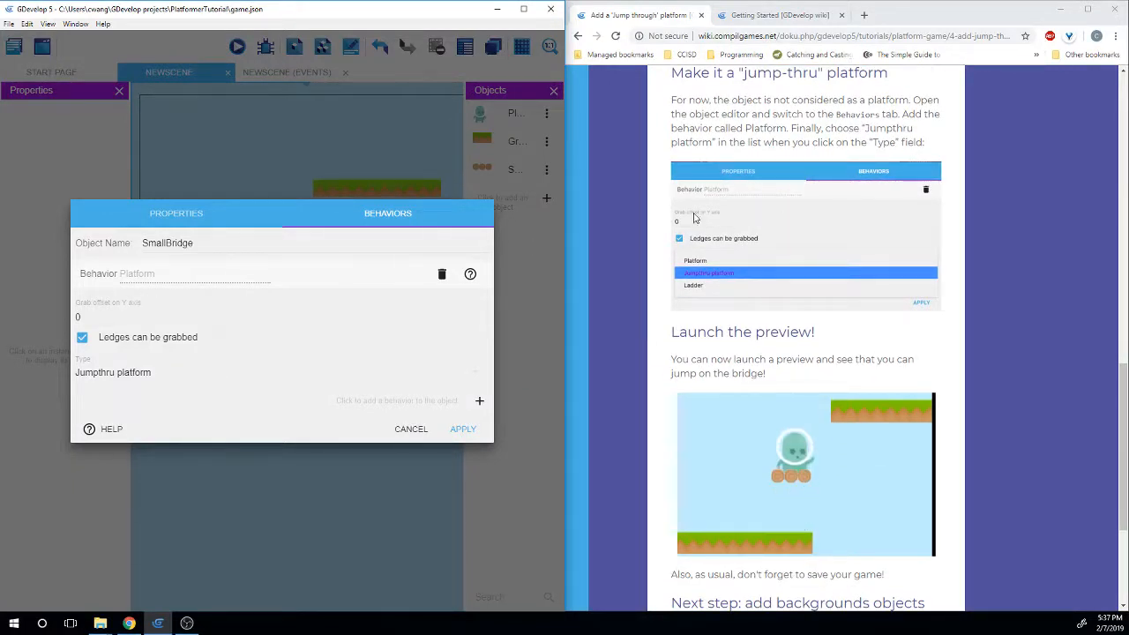
pyautogui.click(460, 428)
pyautogui.scroll(-2, 853, 351)
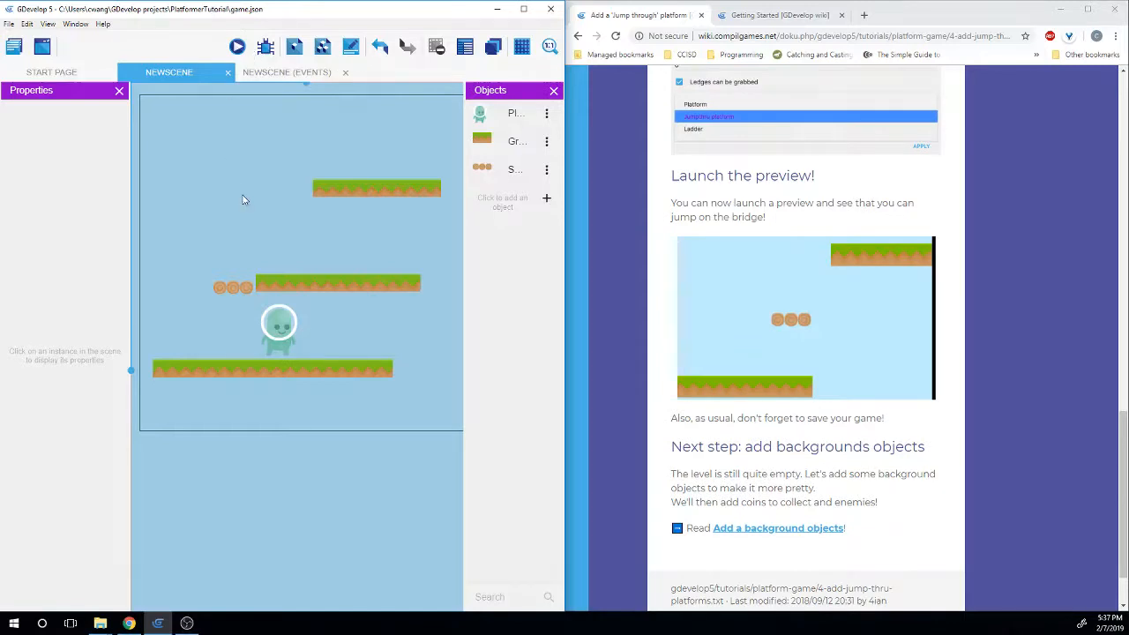
# Save the project, launch the scene preview, and make the player jump up through the log bridge from below
pyautogui.hotkey('ctrl', 's')
pyautogui.click(236, 48)
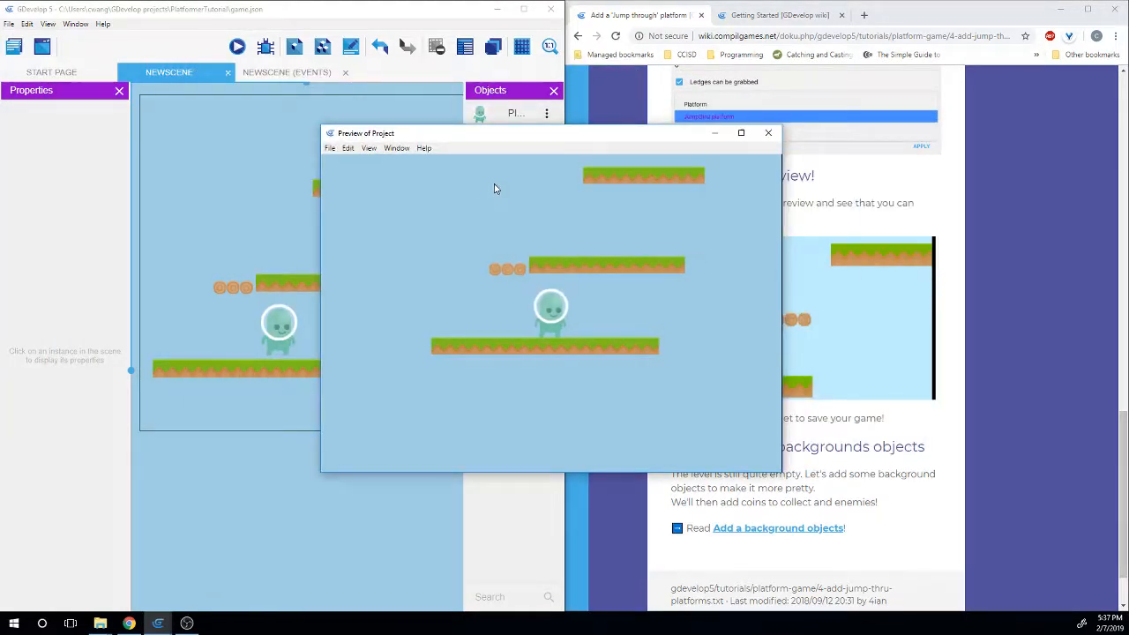
pyautogui.press('space')
pyautogui.press('Left')
pyautogui.press('space')
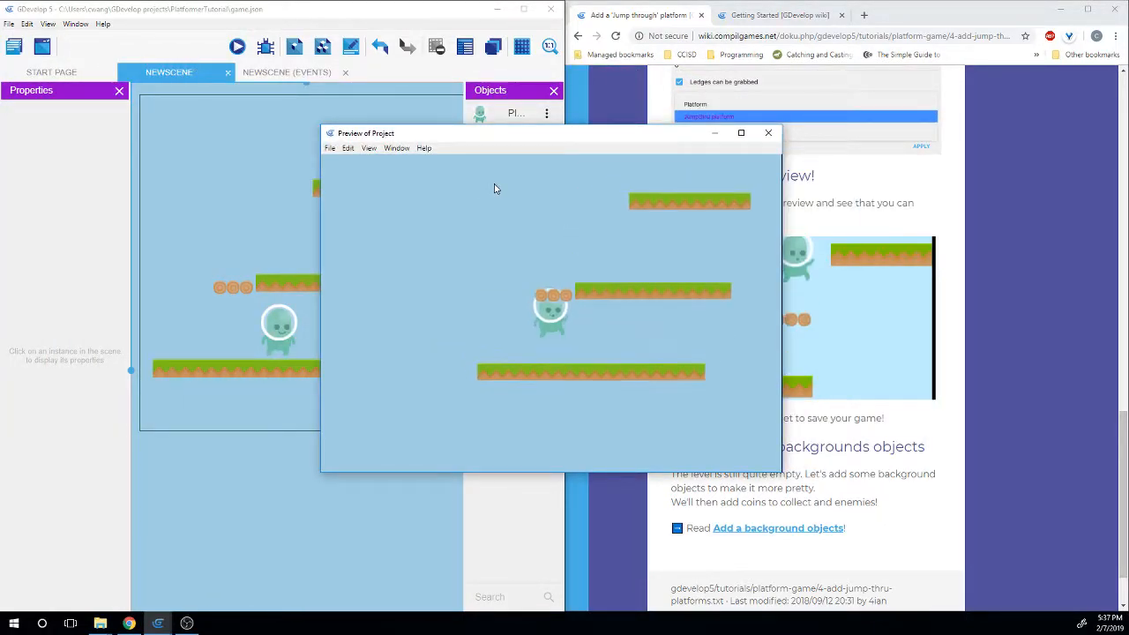
pyautogui.press('space')
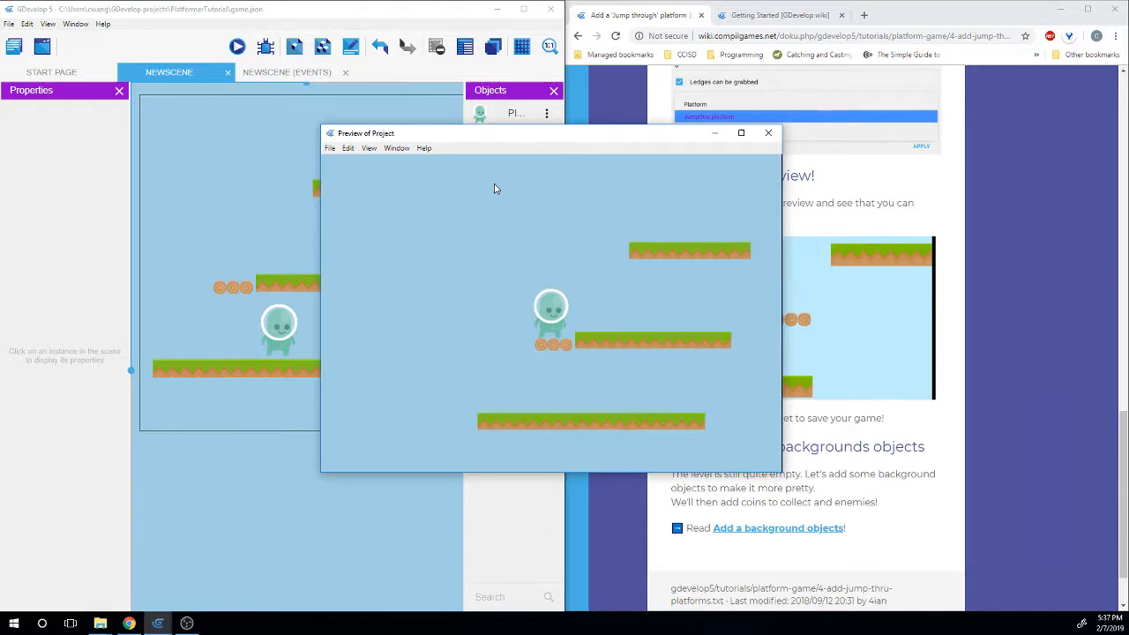
# Test moving and jumping between the log bridge and the grass platforms in the preview, and close the preview
pyautogui.press('space')
pyautogui.press('Right')
pyautogui.press('Left')
pyautogui.press('Right')
pyautogui.press('Right')
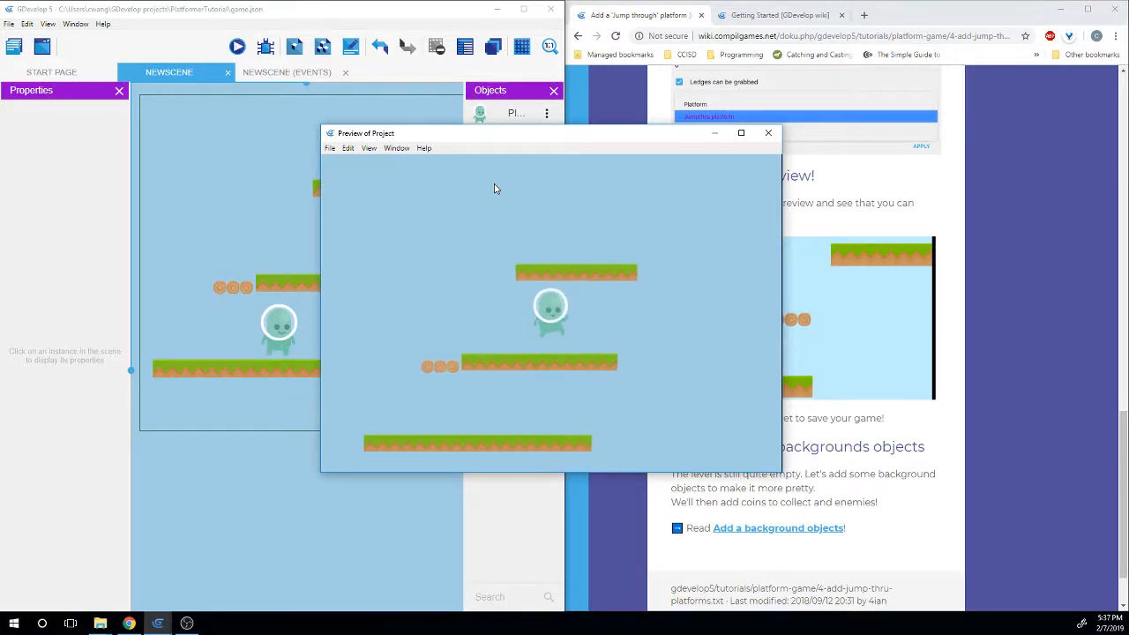
pyautogui.press('Left')
pyautogui.press('space')
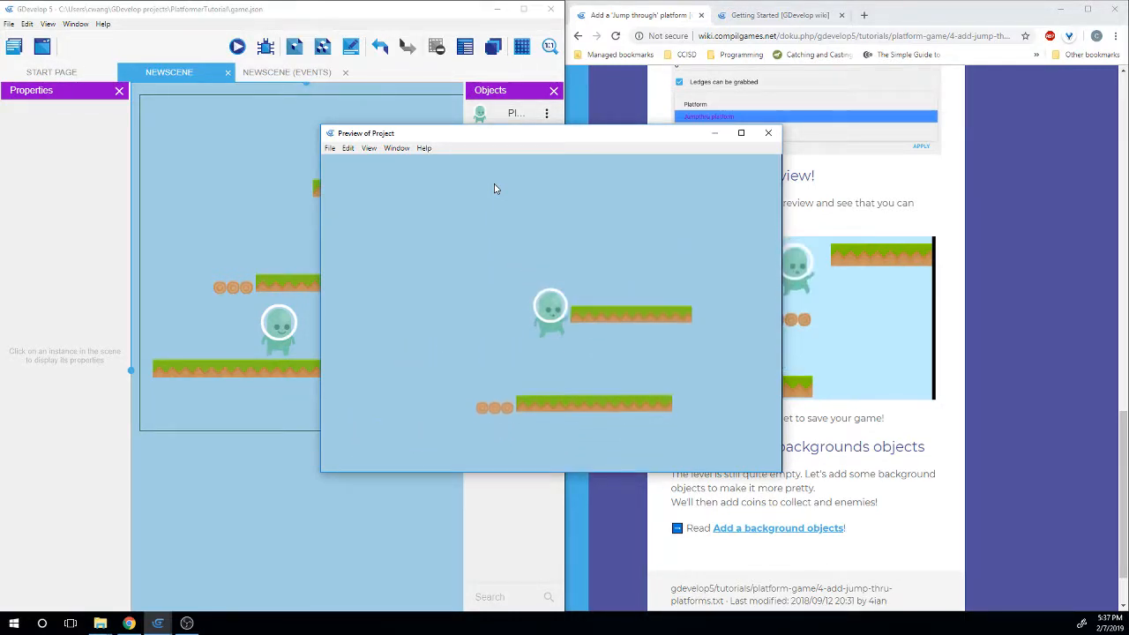
pyautogui.press('Right')
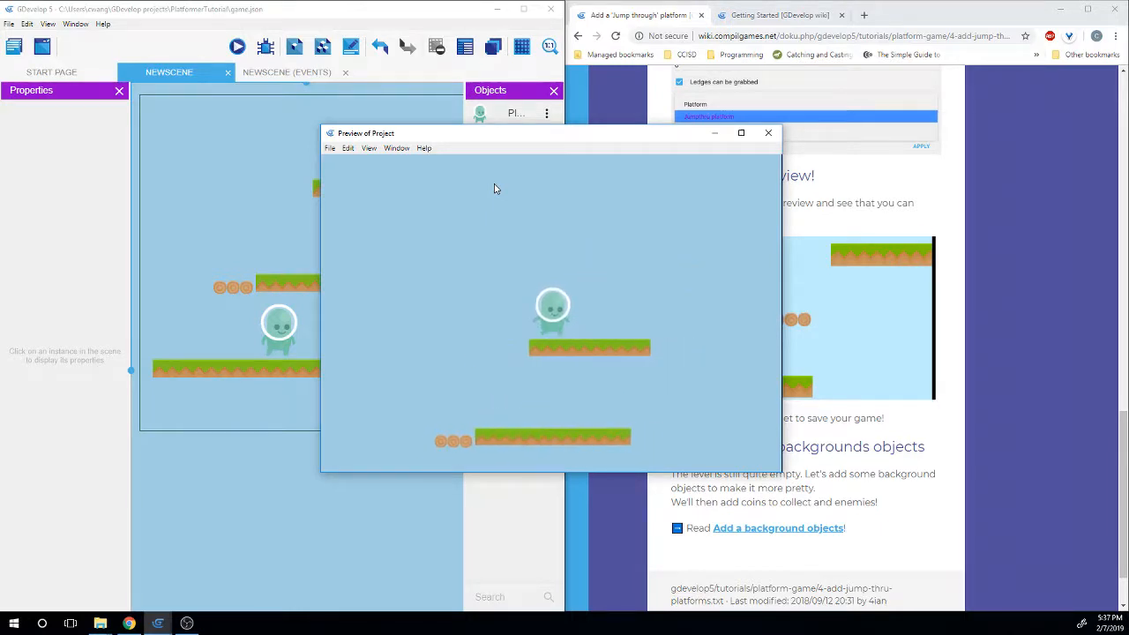
pyautogui.press('Right')
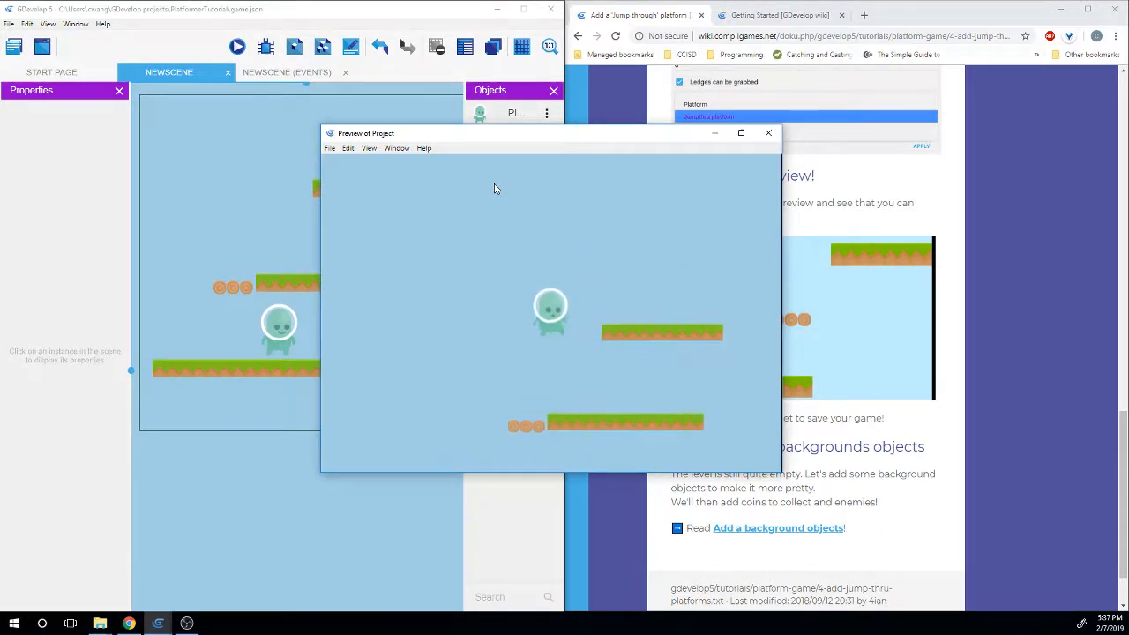
pyautogui.press('Right')
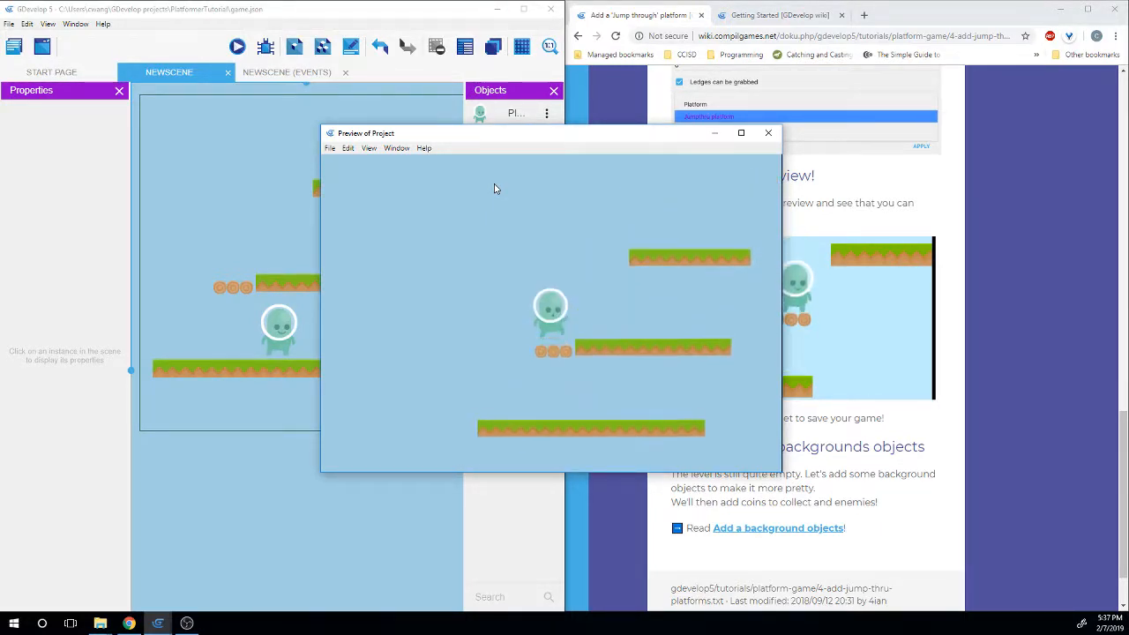
pyautogui.press('Right')
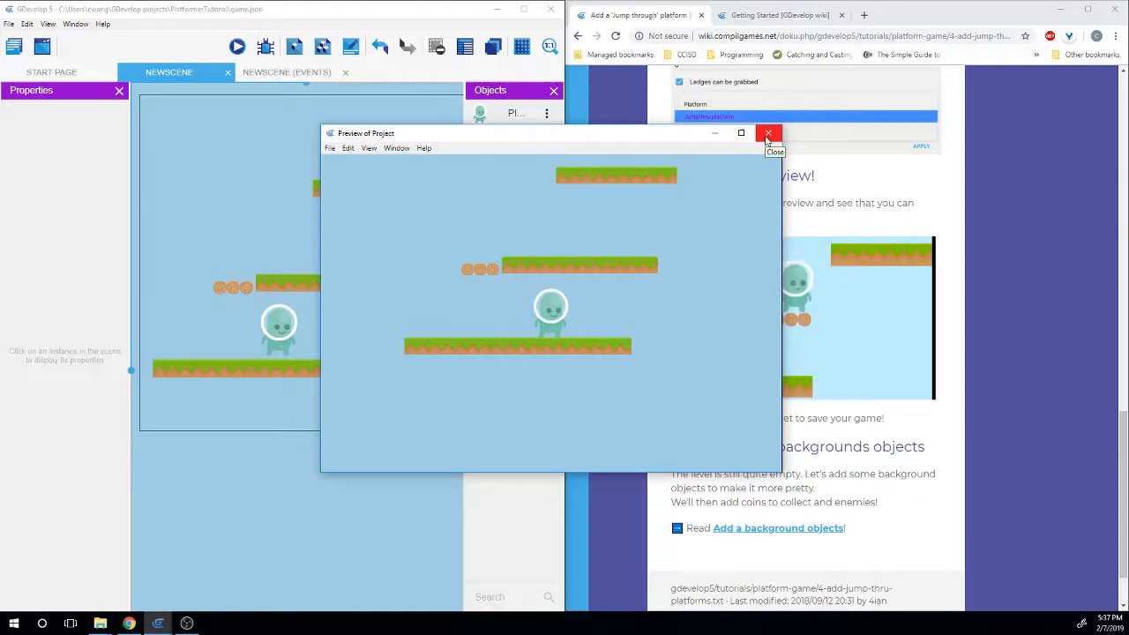
pyautogui.click(768, 133)
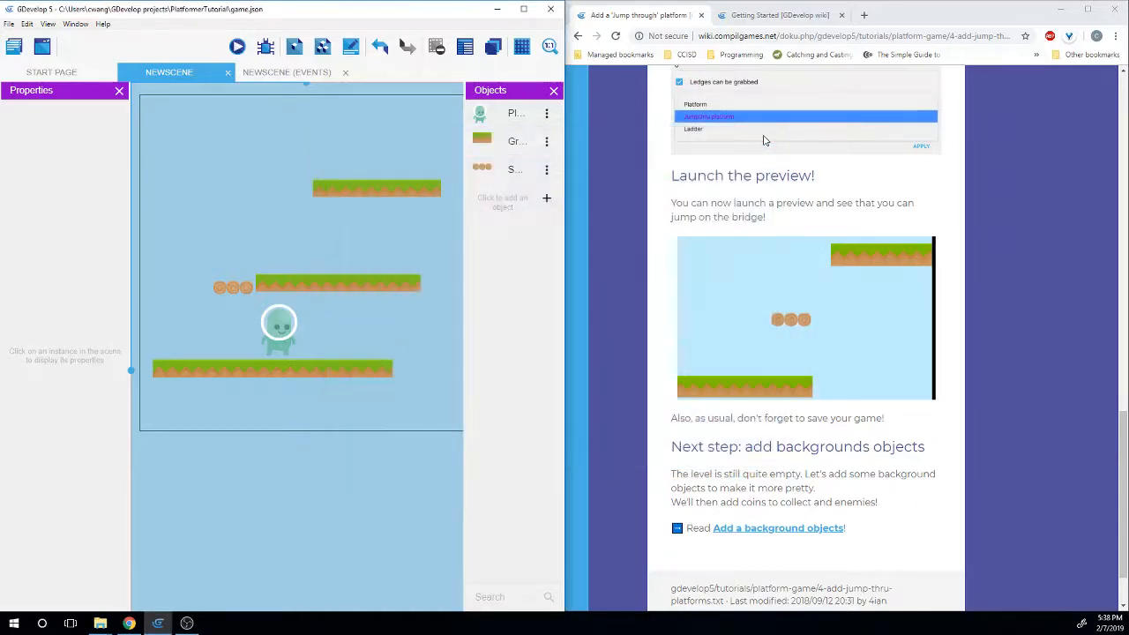
# Review the Platform behavior settings of the GrassPlatform object and close its editor without changes
pyautogui.click(516, 143)
pyautogui.moveTo(508, 171); pyautogui.dragTo(509, 153)
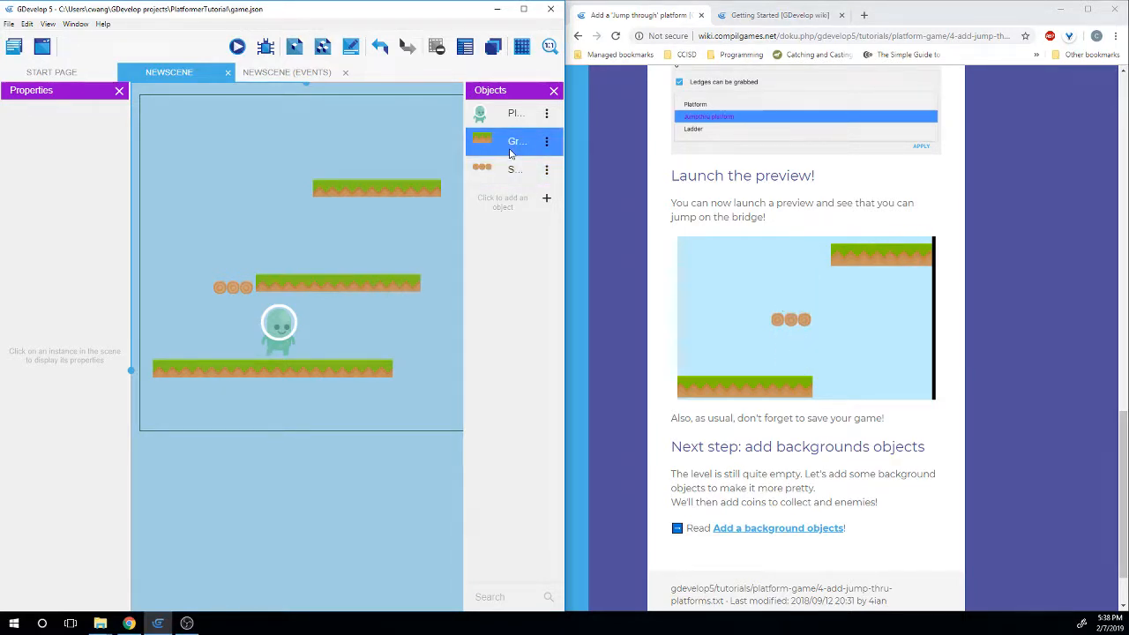
pyautogui.rightClick(510, 150)
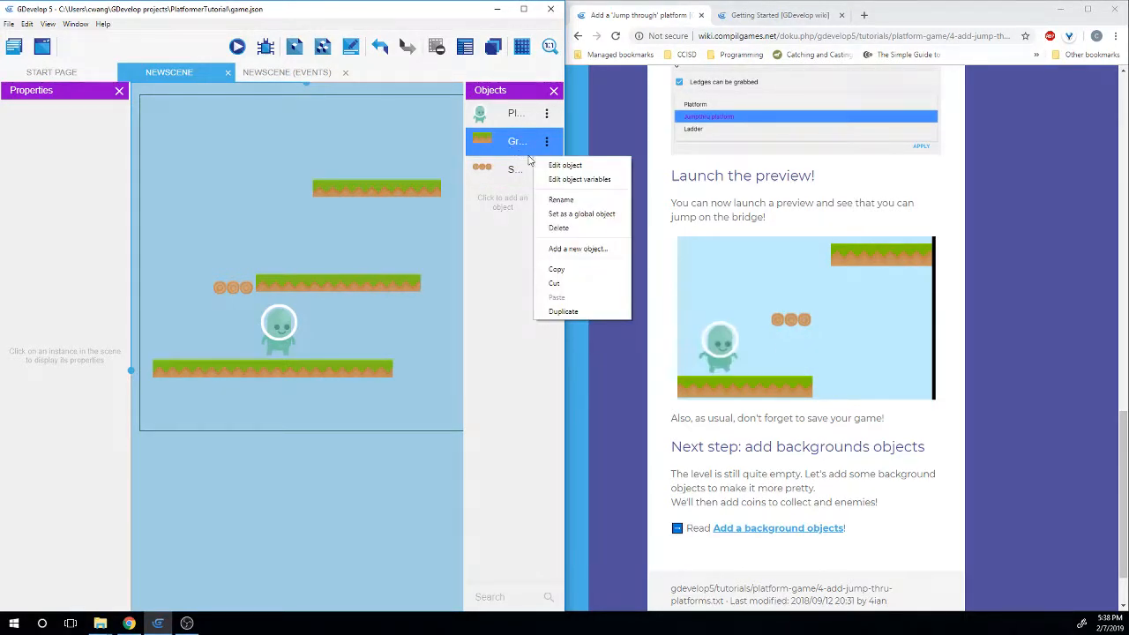
pyautogui.click(545, 160)
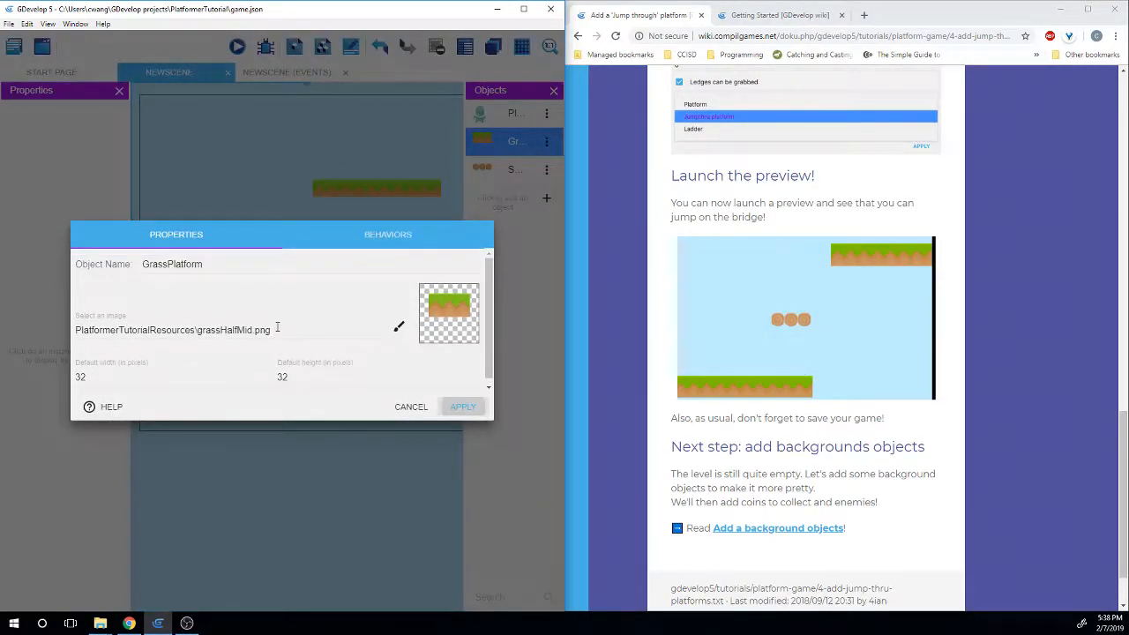
pyautogui.click(364, 238)
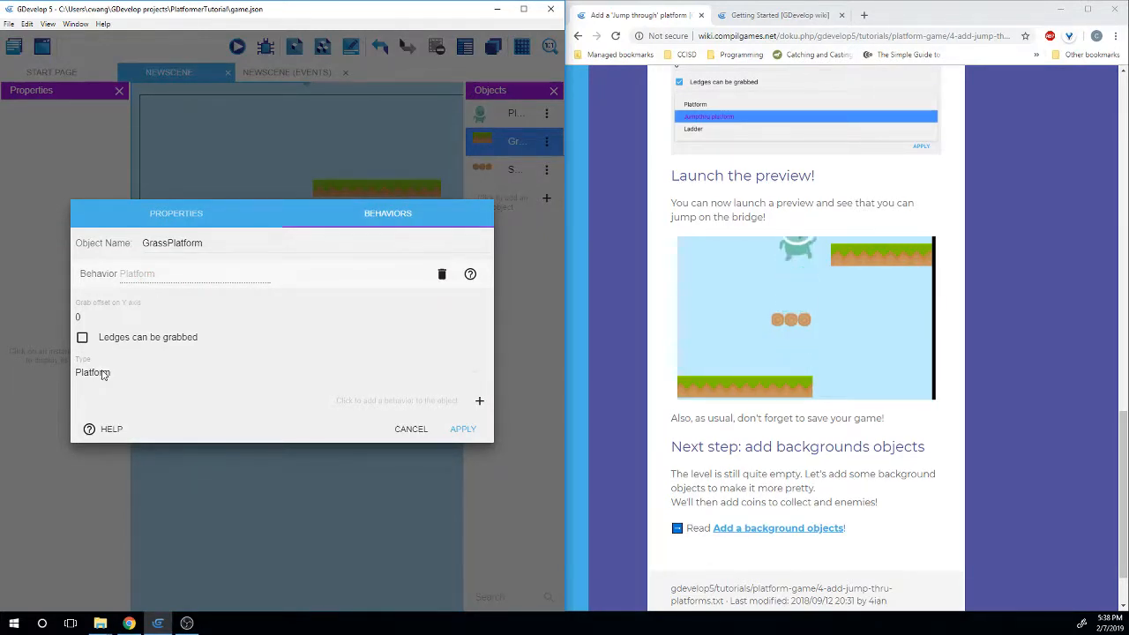
pyautogui.click(407, 429)
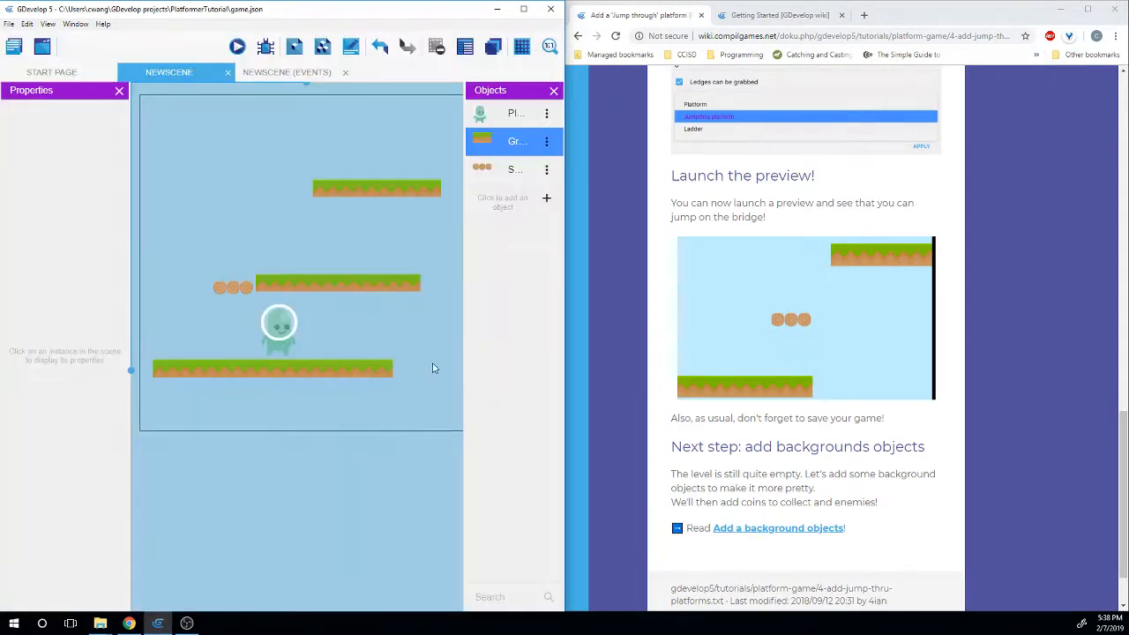
# Review the Platform behavior of the SmallBridge object and its available platform types, and close the editor without changes
pyautogui.rightClick(527, 179)
pyautogui.click(565, 193)
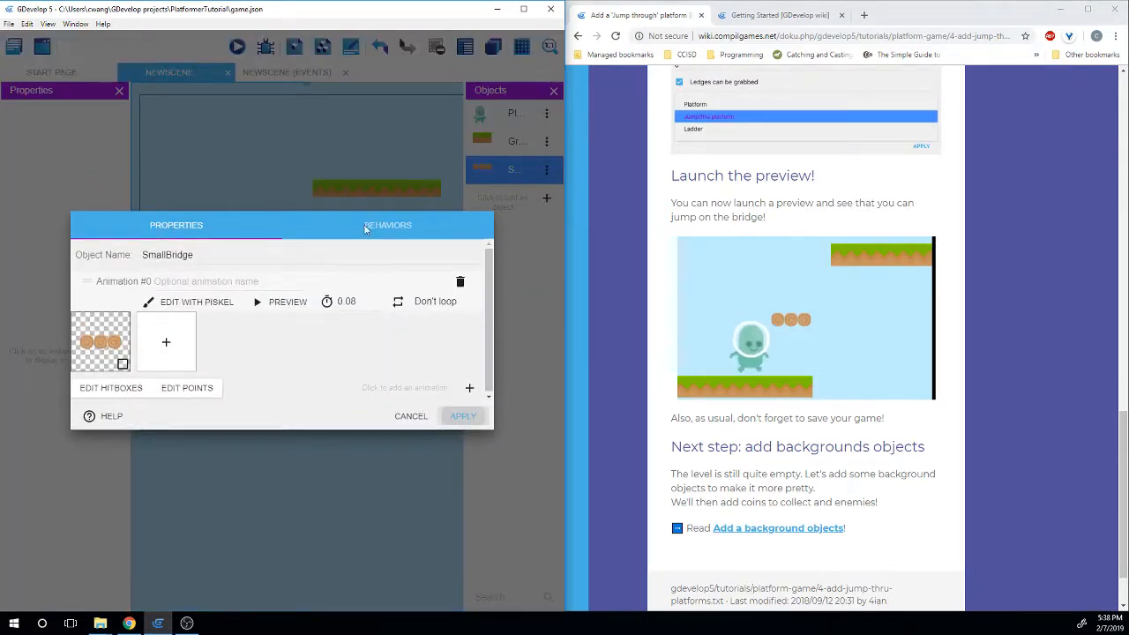
pyautogui.click(371, 218)
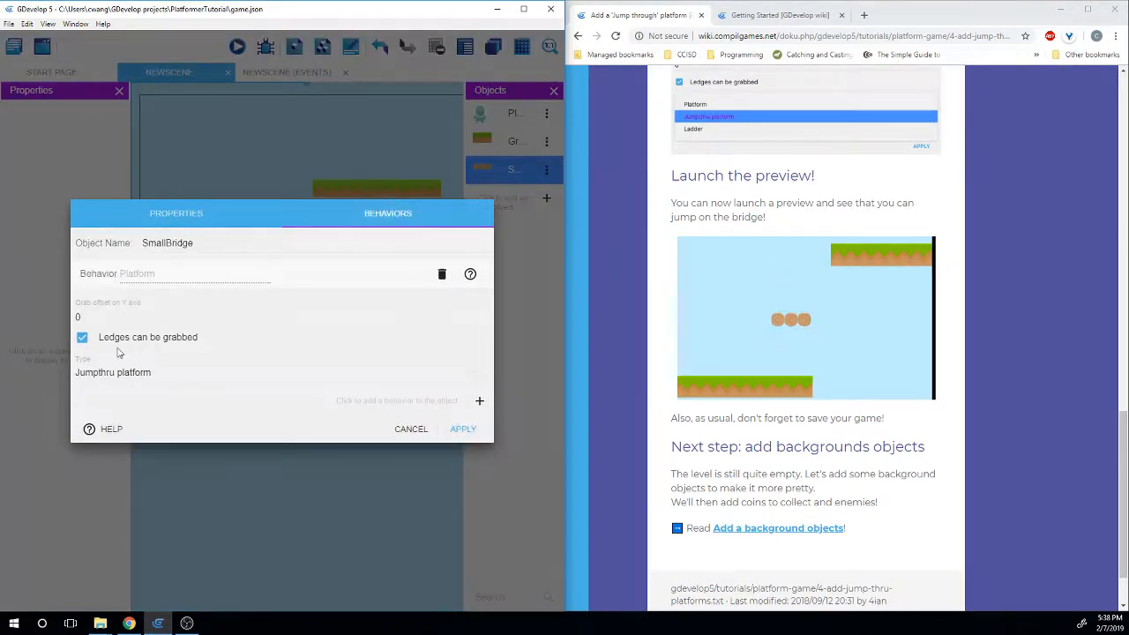
pyautogui.click(110, 373)
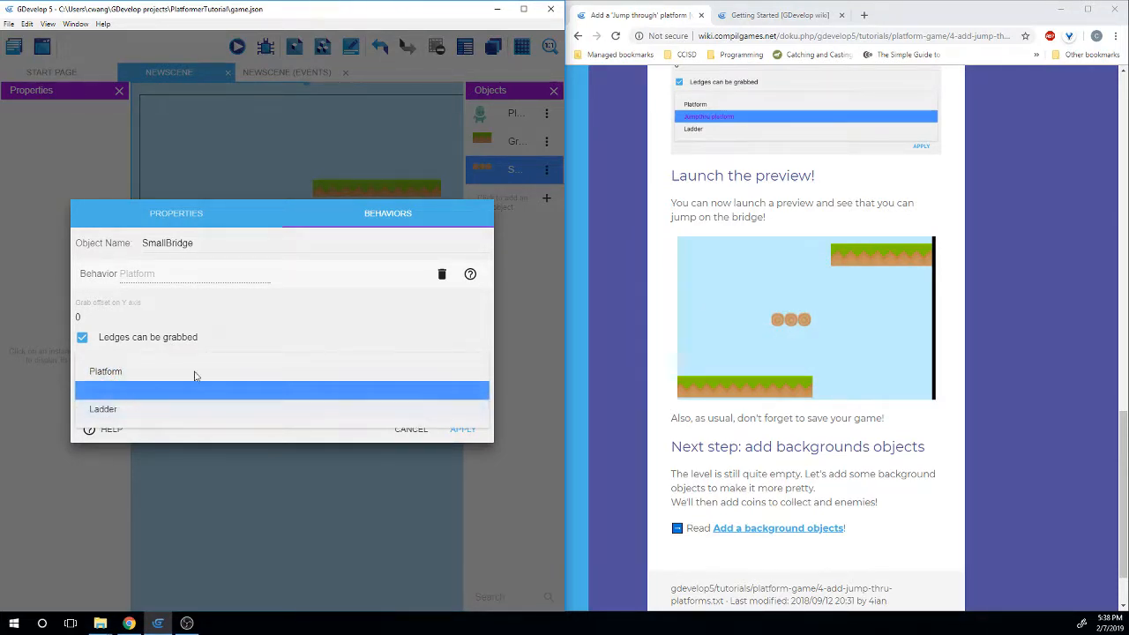
pyautogui.click(250, 317)
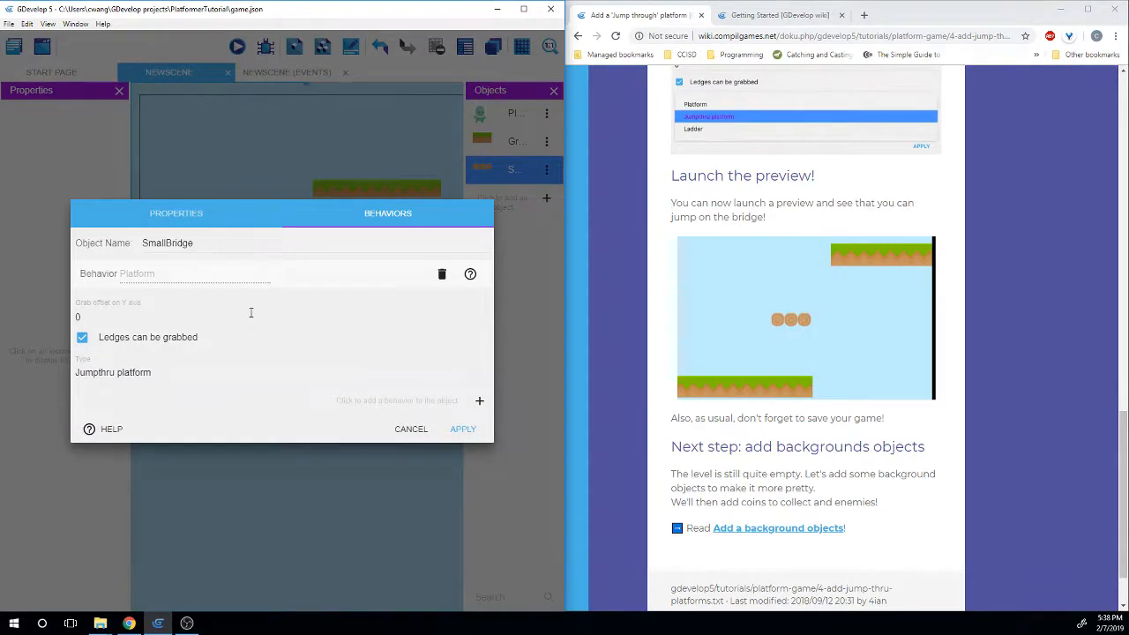
pyautogui.click(407, 429)
pyautogui.click(428, 319)
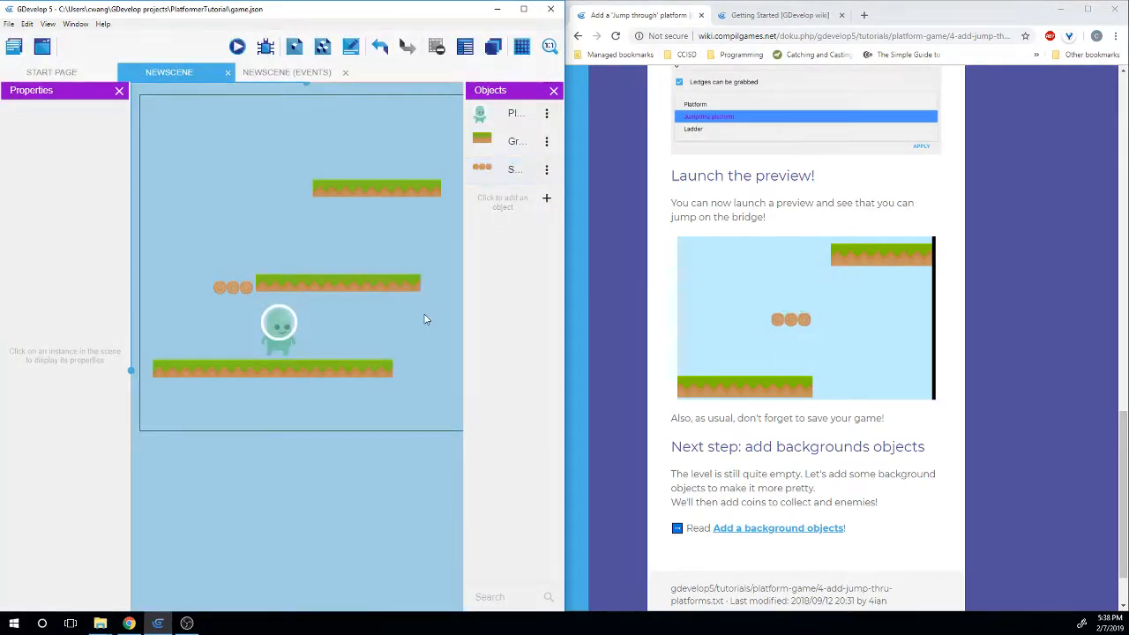
# Save the project, open the tutorial's "Add a background objects" page, and read its Create objects section
pyautogui.hotkey('ctrl', 's')
pyautogui.scroll(-1, 644, 368)
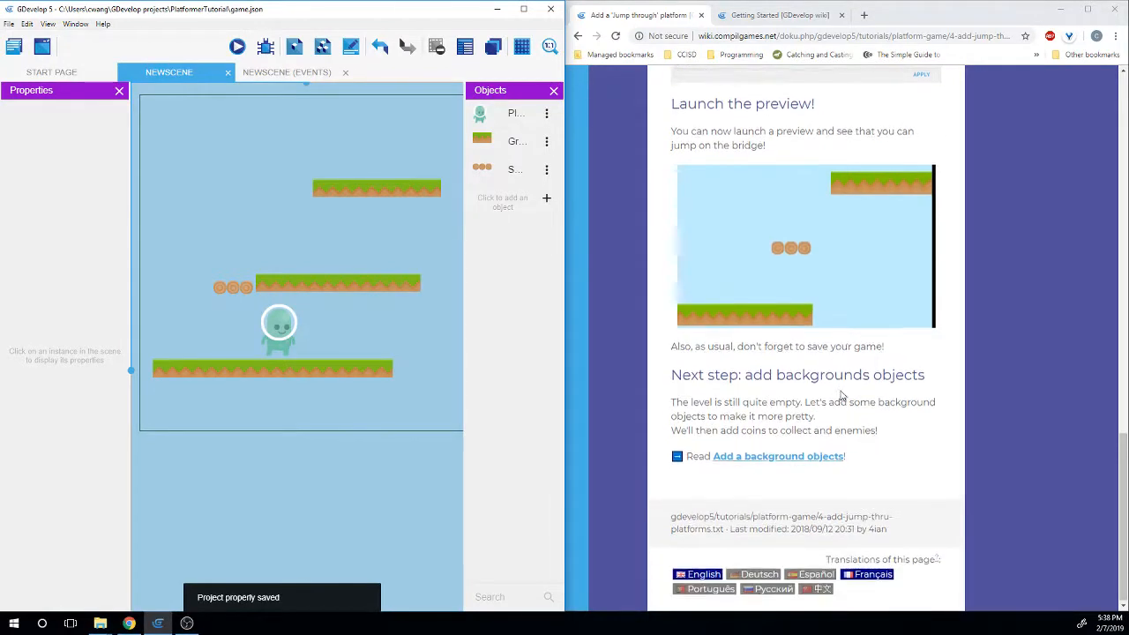
pyautogui.click(785, 457)
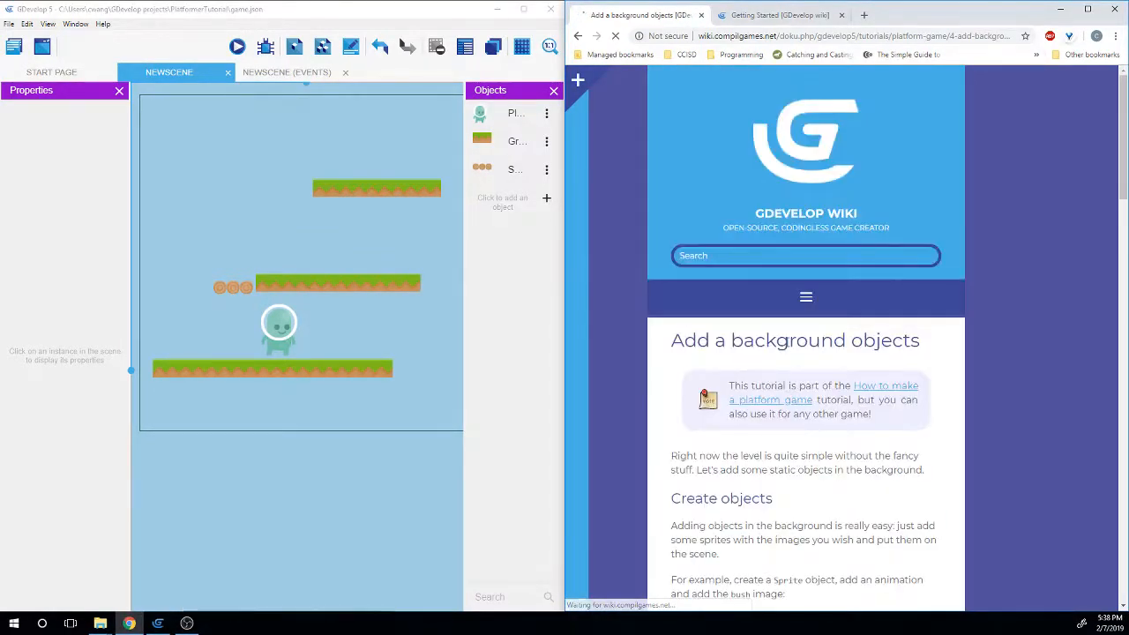
pyautogui.scroll(-1, 809, 330)
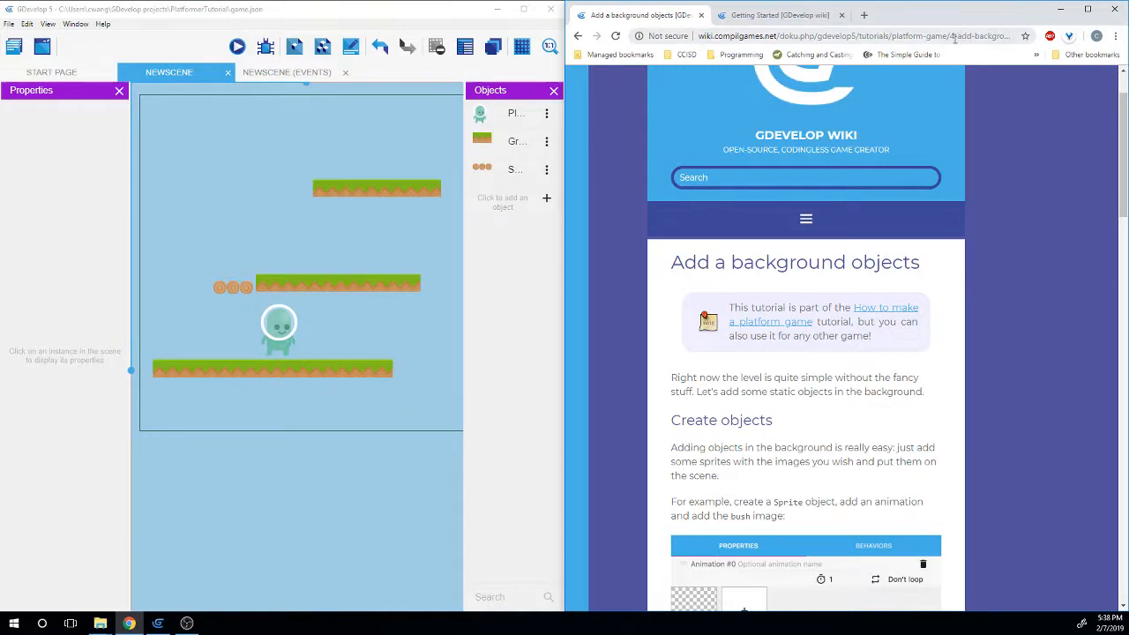
pyautogui.scroll(-3, 693, 180)
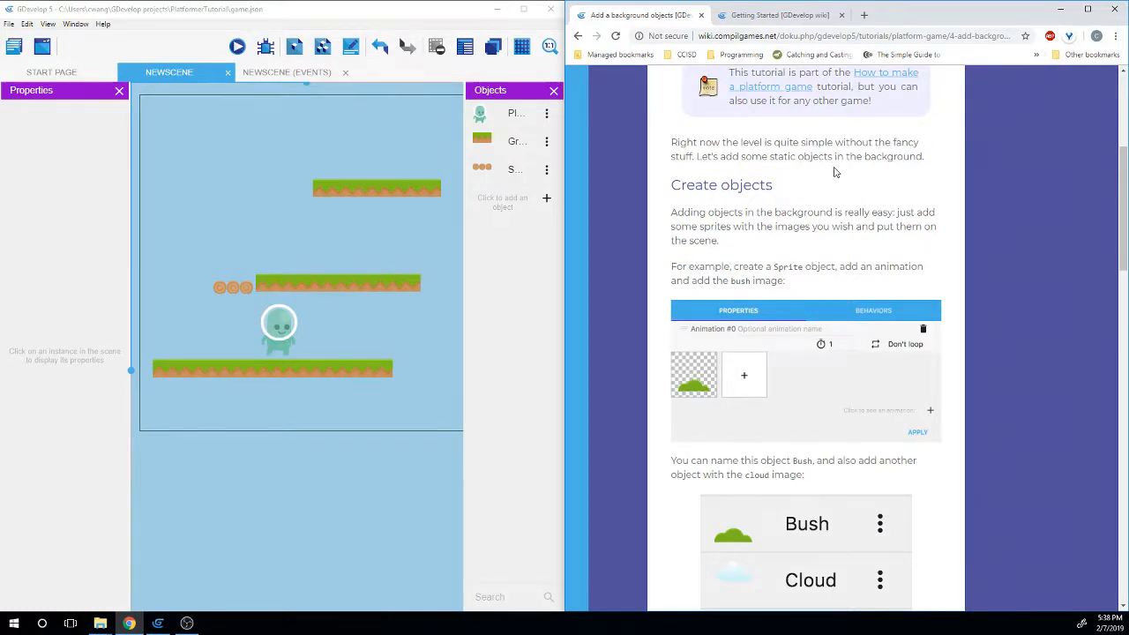
pyautogui.scroll(-1, 835, 172)
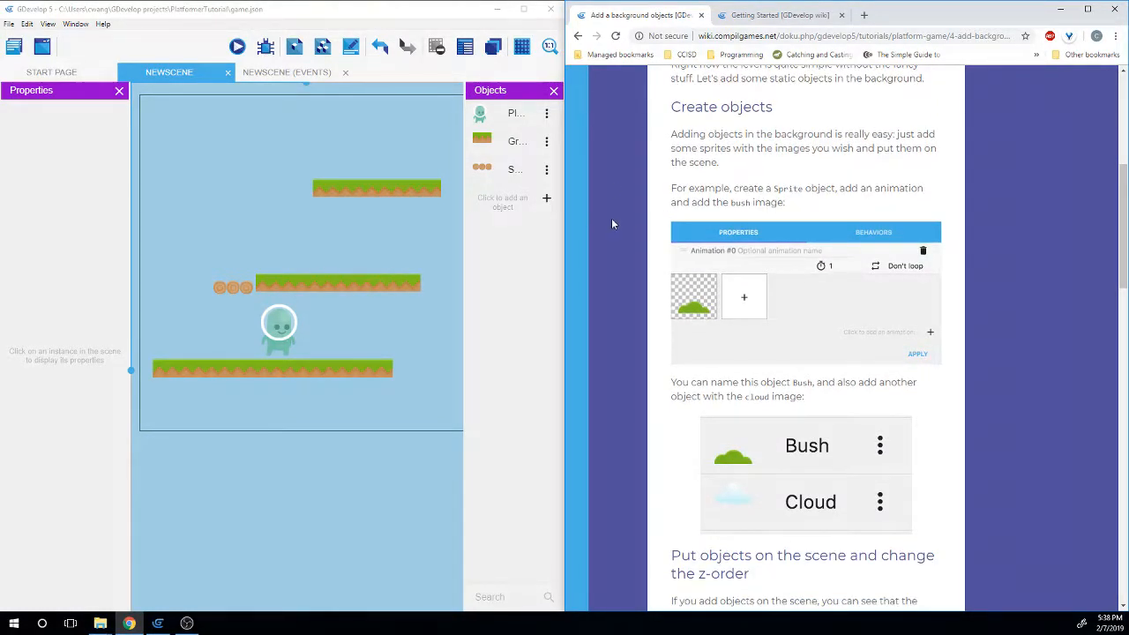
# Add a new Sprite object with an animation that uses the bush image from PlatformerTutorialResources
pyautogui.click(546, 199)
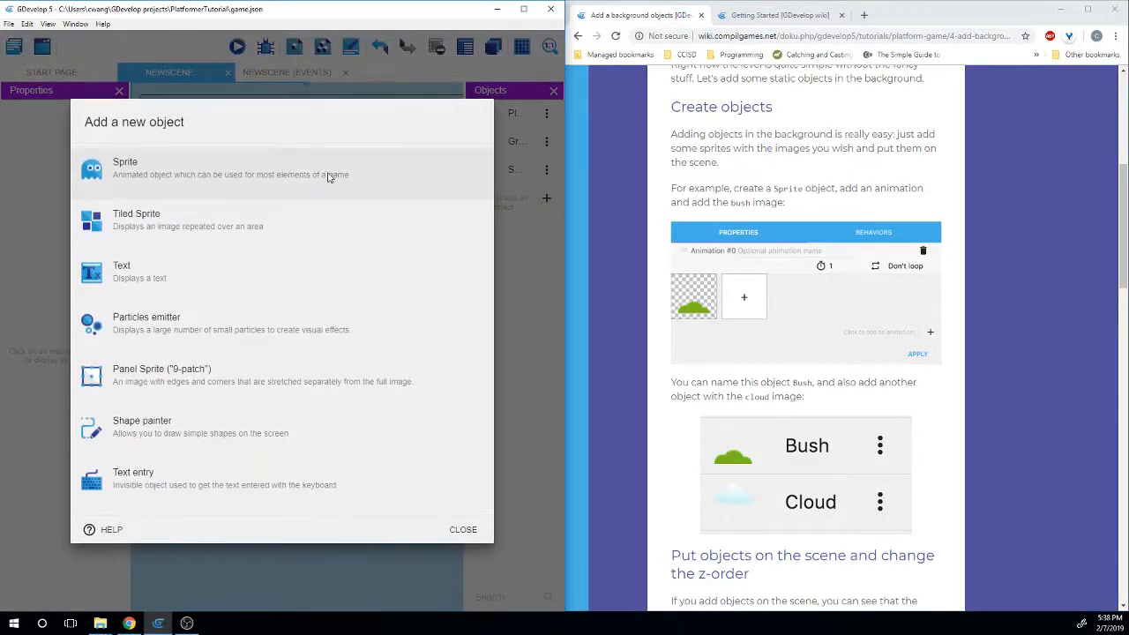
pyautogui.click(328, 176)
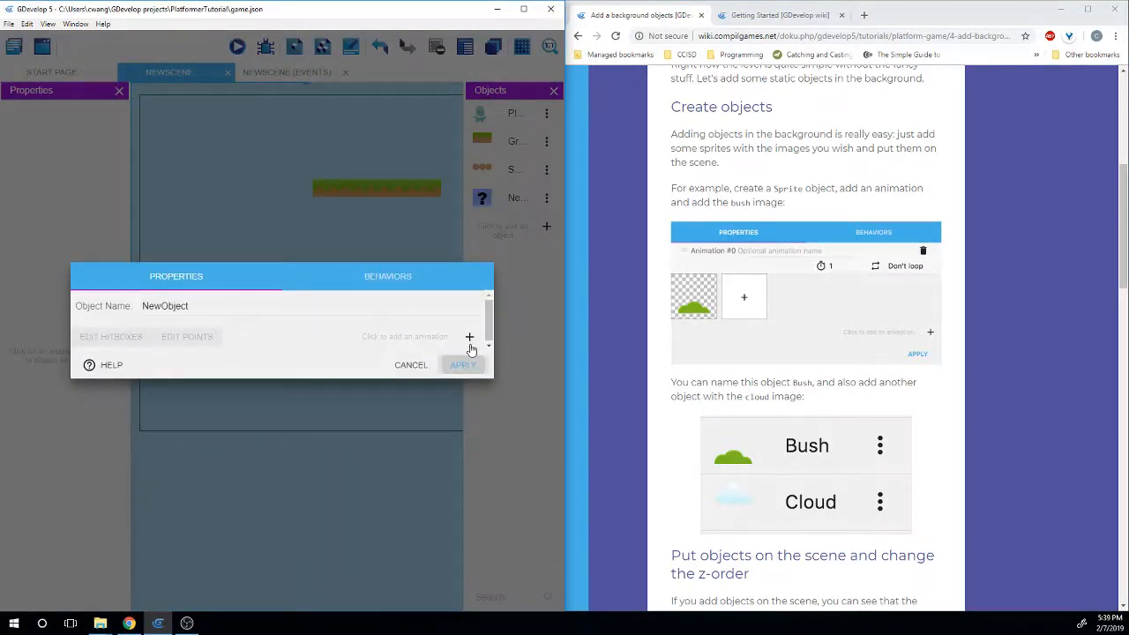
pyautogui.click(471, 344)
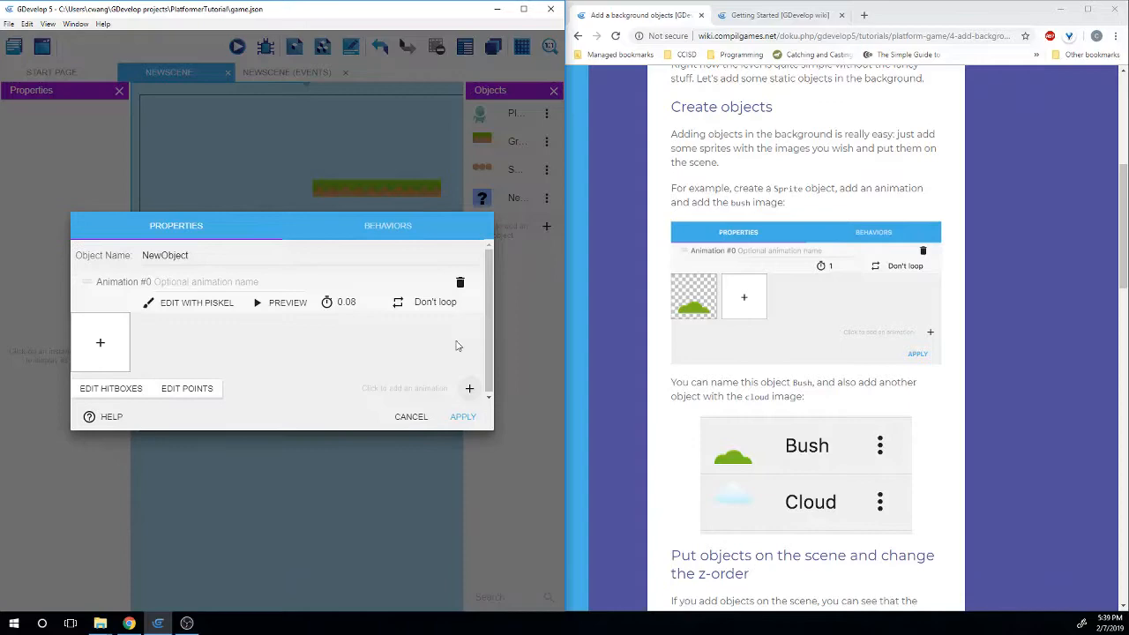
pyautogui.click(110, 344)
pyautogui.doubleClick(181, 114)
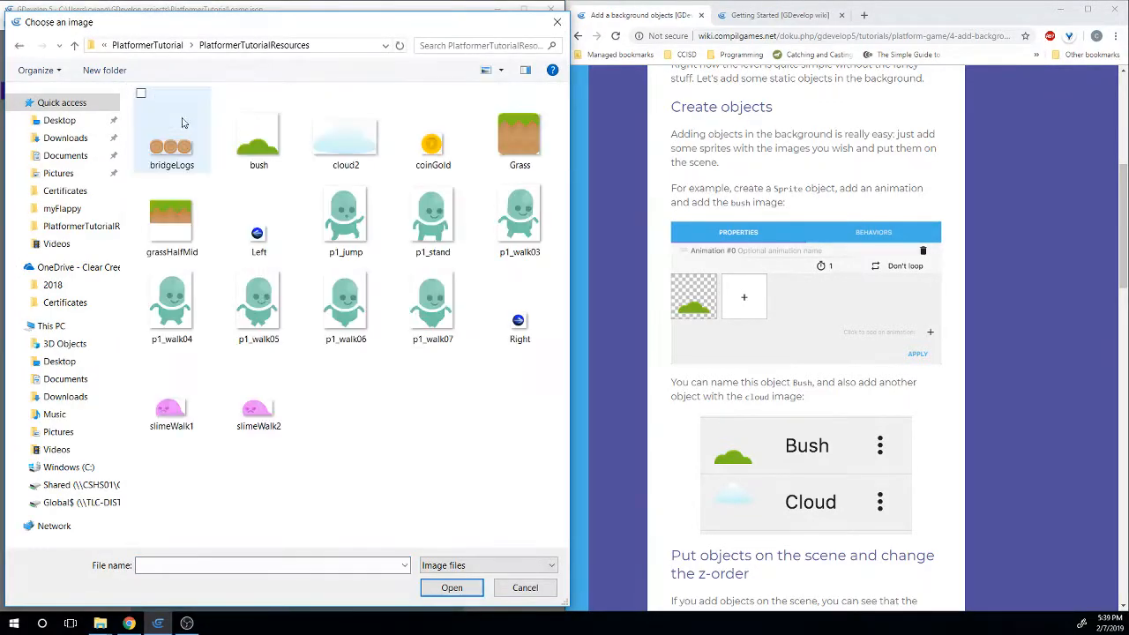
pyautogui.doubleClick(260, 146)
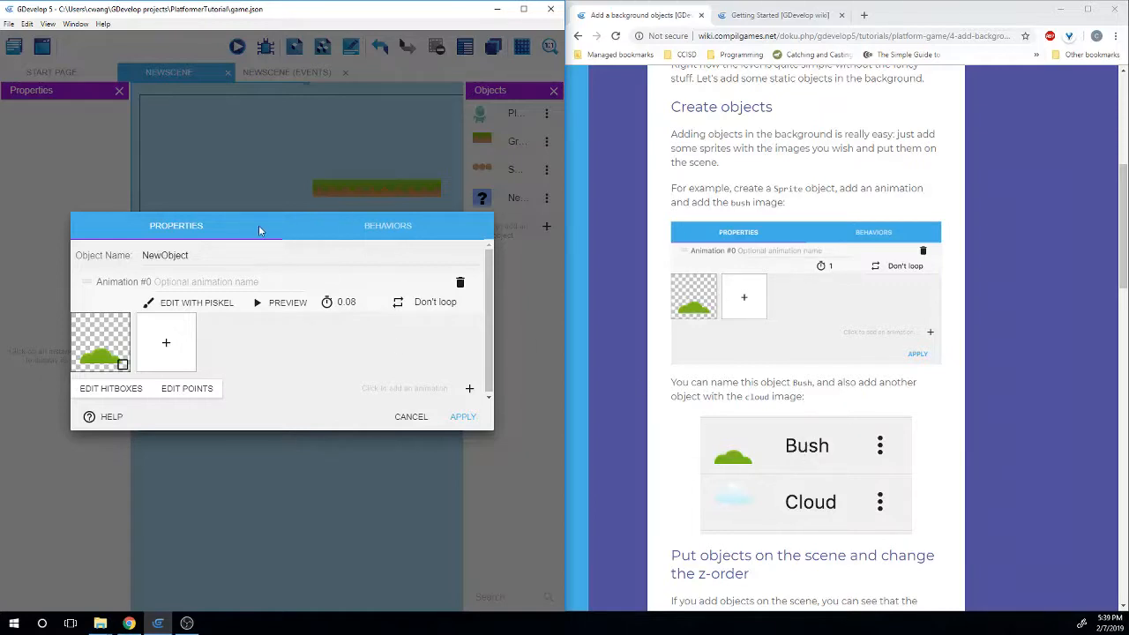
# Name the new bush sprite object Bush and apply the changes
pyautogui.doubleClick(219, 254)
pyautogui.write('Bush')
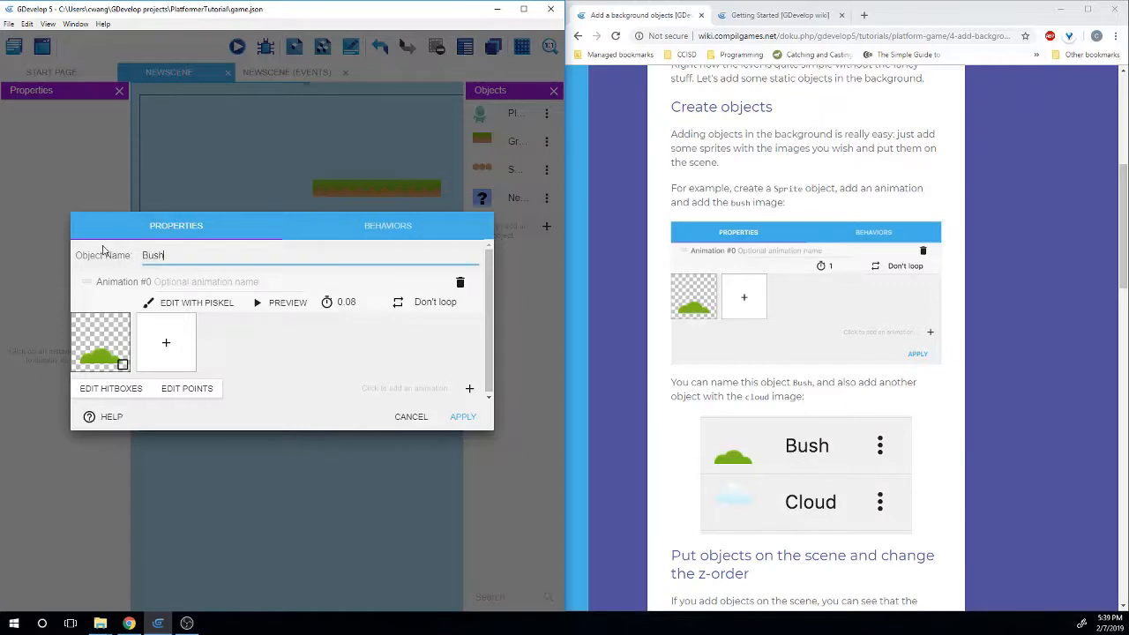
pyautogui.click(463, 418)
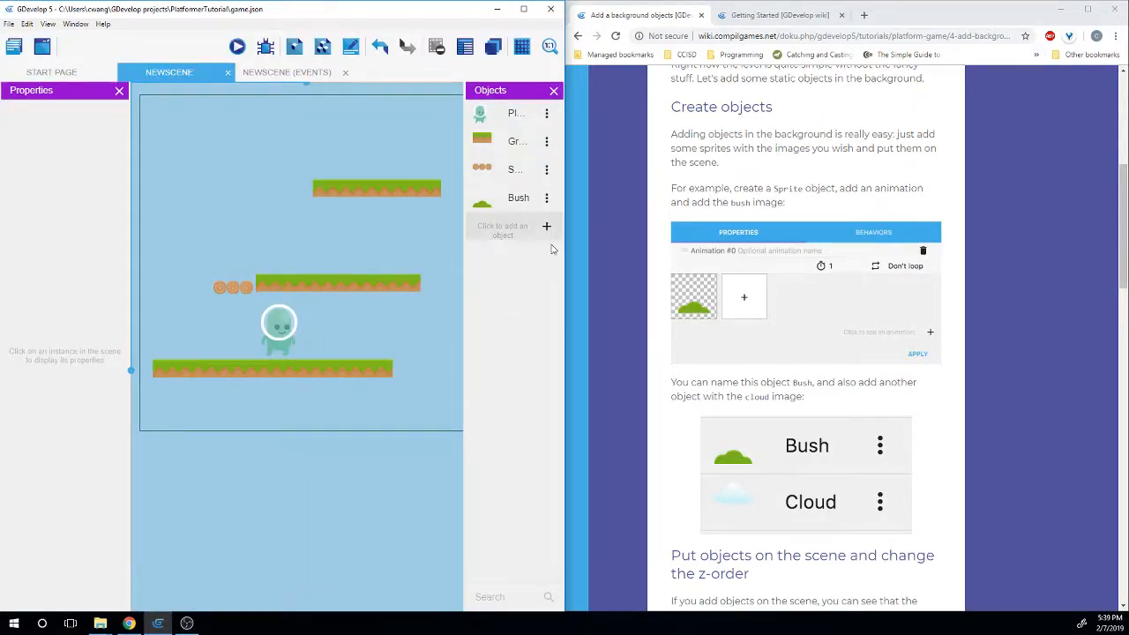
# Add another new Sprite object with an animation that uses the cloud2 image
pyautogui.scroll(-2, 748, 241)
pyautogui.moveTo(728, 240); pyautogui.dragTo(804, 240)
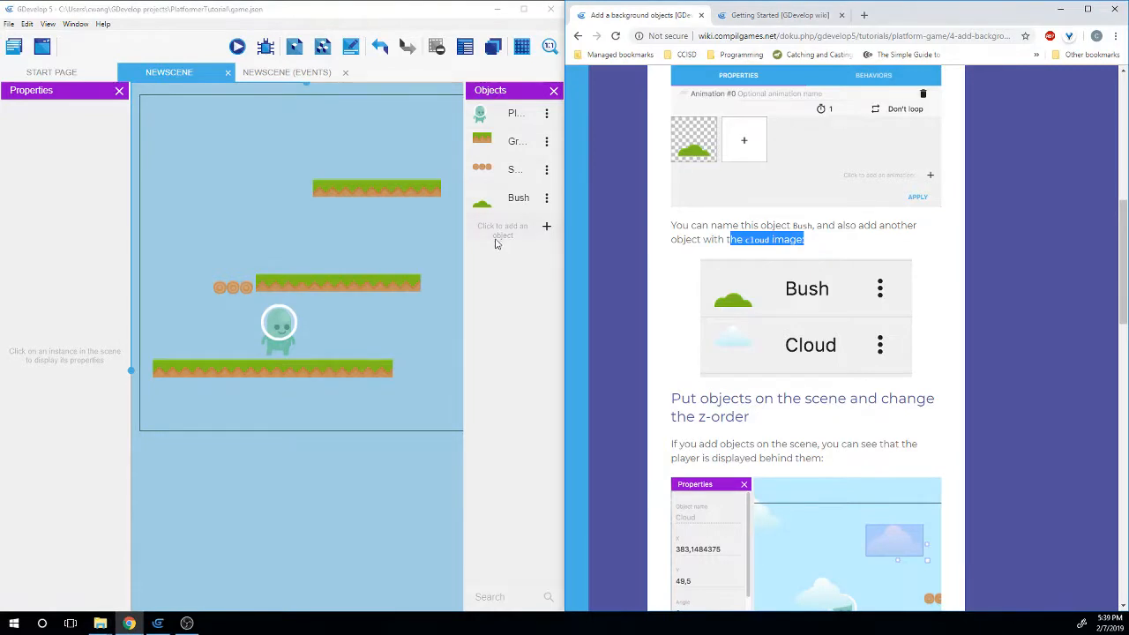
pyautogui.click(499, 231)
pyautogui.click(301, 162)
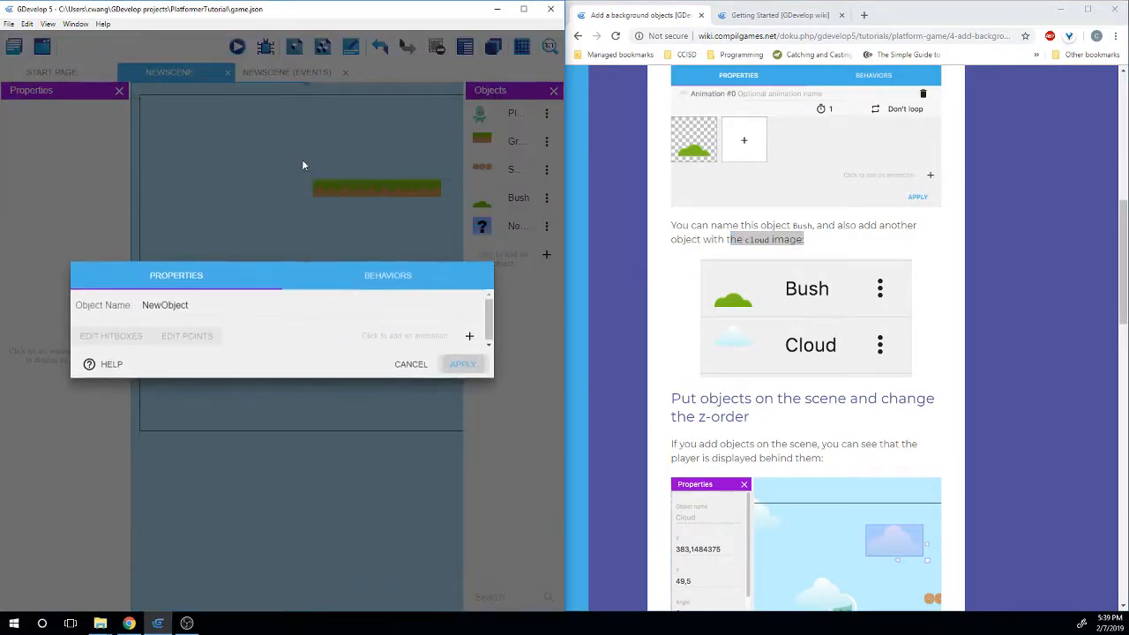
pyautogui.click(469, 337)
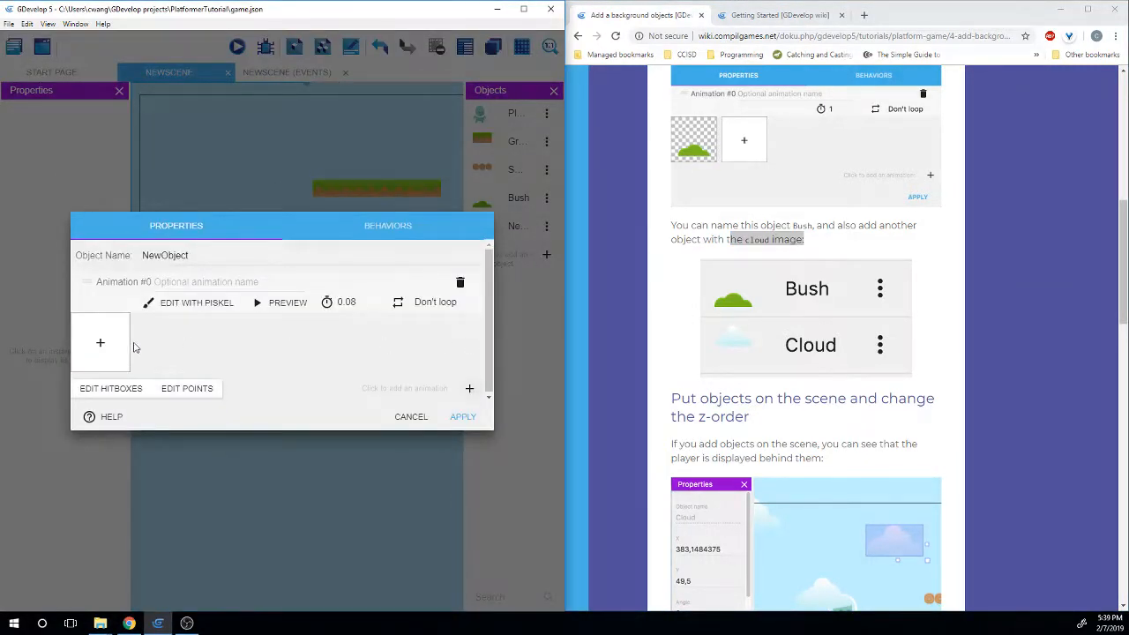
pyautogui.click(102, 342)
pyautogui.doubleClick(247, 114)
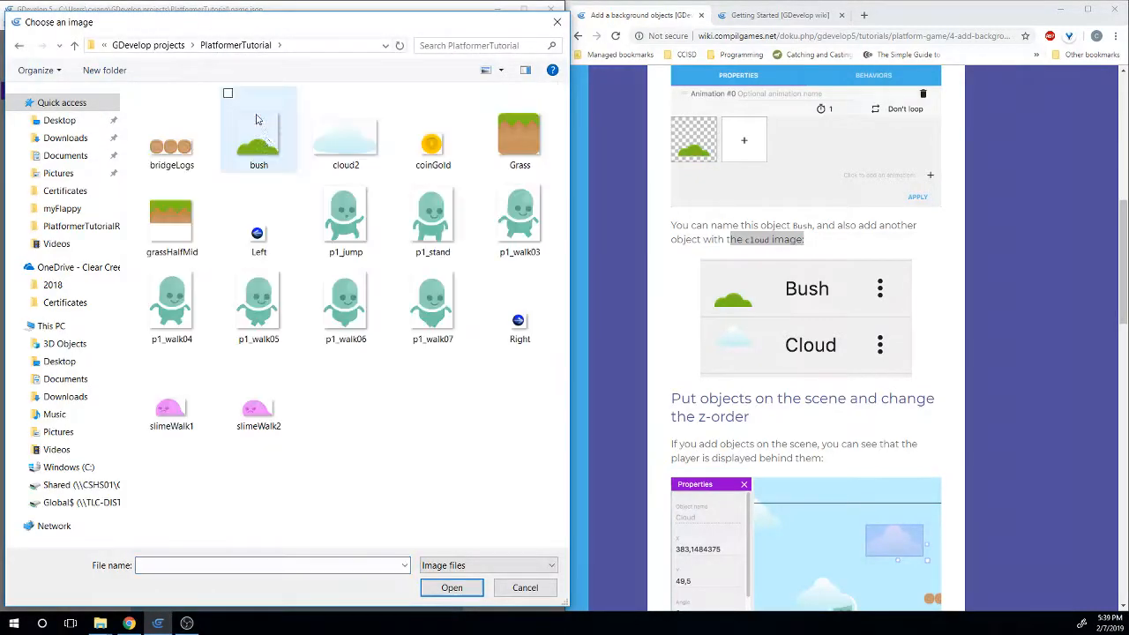
pyautogui.doubleClick(339, 147)
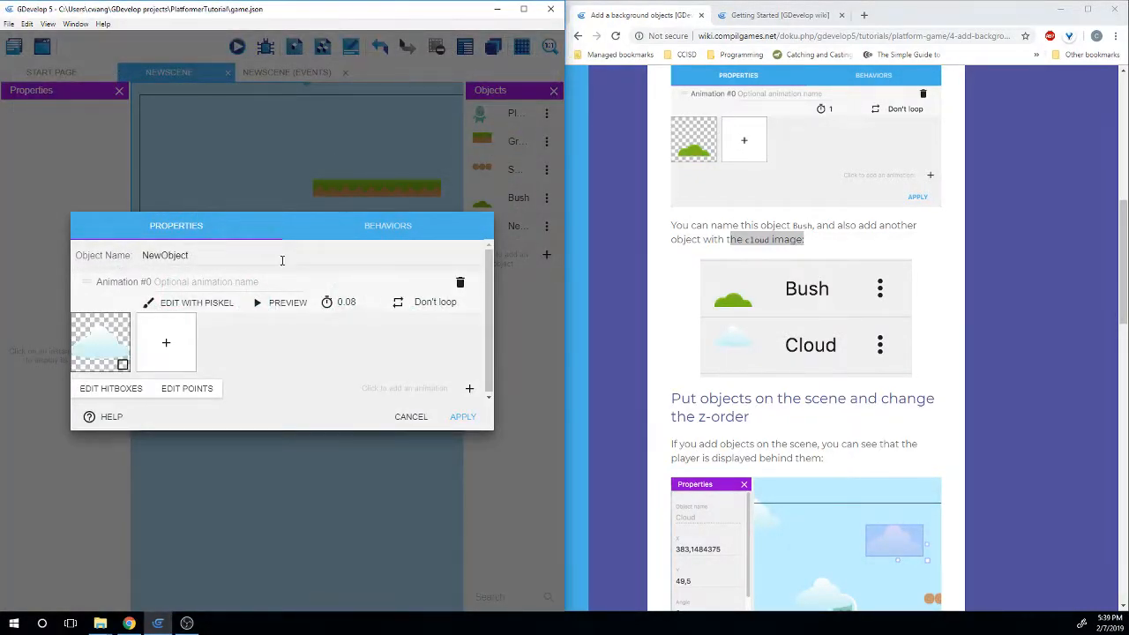
# Name the new cloud sprite object Cloud and apply the changes
pyautogui.moveTo(281, 259); pyautogui.dragTo(69, 256)
pyautogui.write('Cloud')
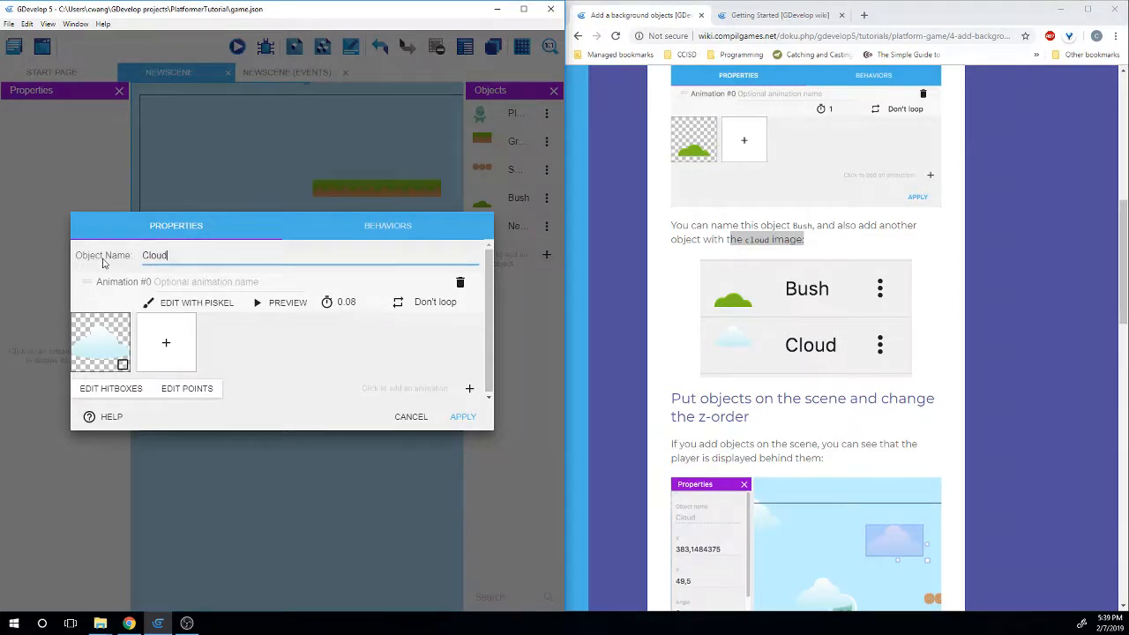
pyautogui.click(462, 417)
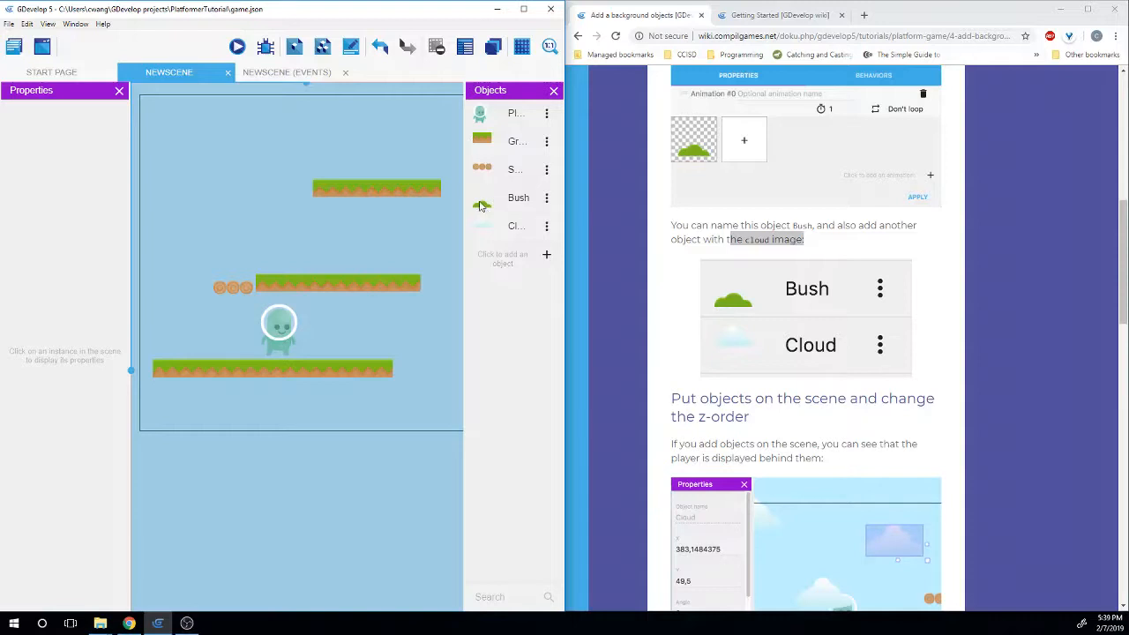
# Place three Bush instances in the scene: two on the middle grass platform and one on the lowest platform beside the player
pyautogui.moveTo(492, 201); pyautogui.dragTo(396, 247)
pyautogui.moveTo(386, 304); pyautogui.dragTo(377, 263)
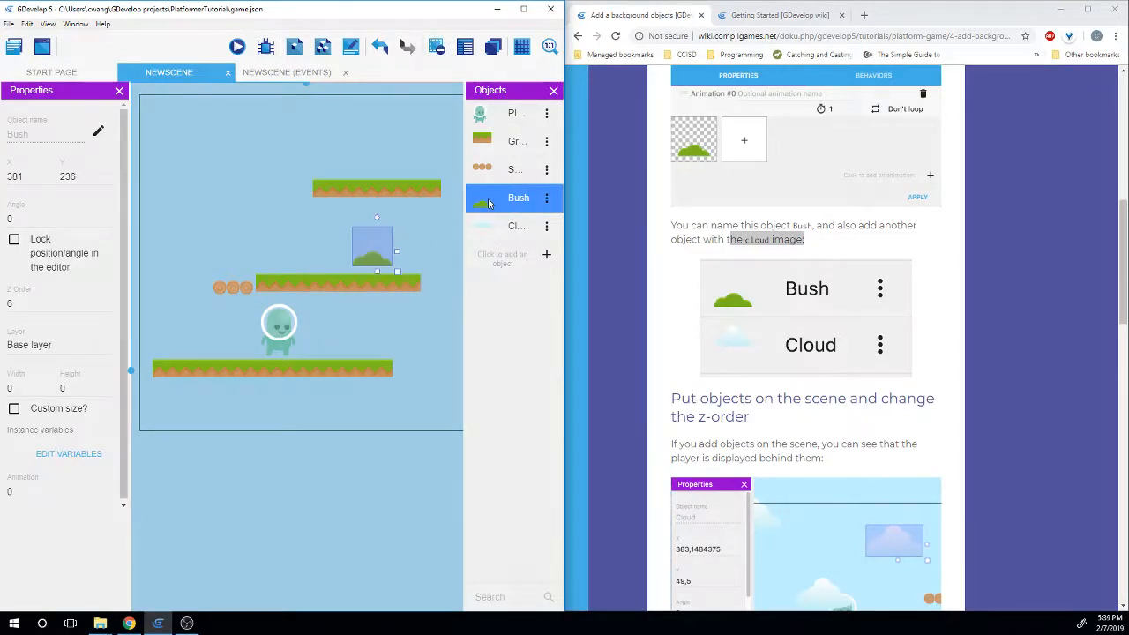
pyautogui.moveTo(495, 200); pyautogui.dragTo(383, 266)
pyautogui.moveTo(319, 296); pyautogui.dragTo(306, 276)
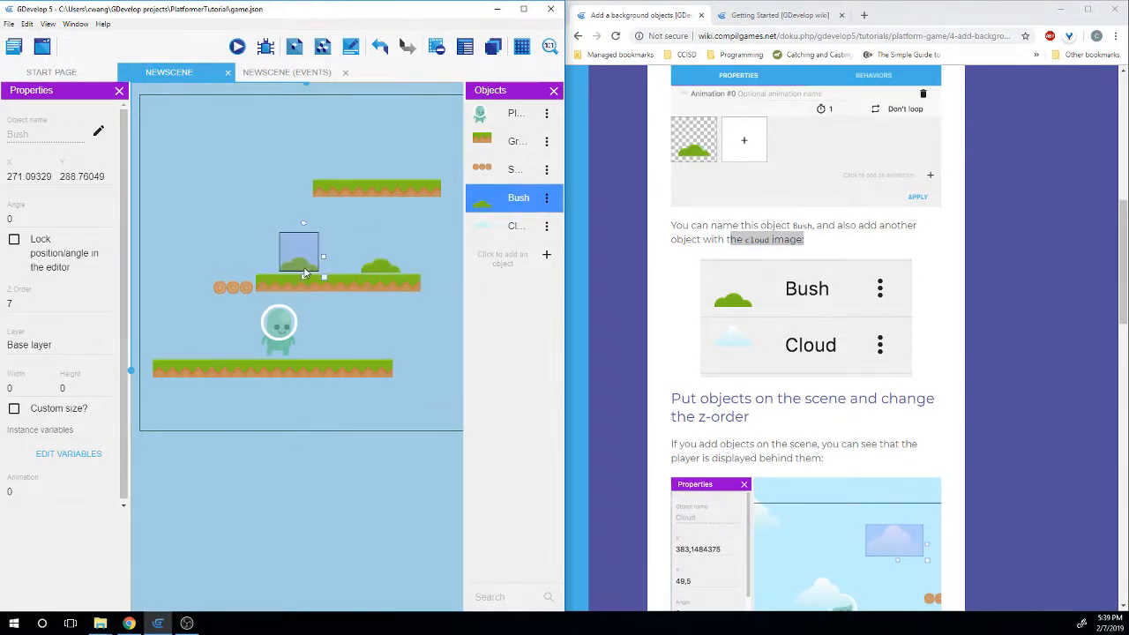
pyautogui.moveTo(483, 204); pyautogui.dragTo(327, 356)
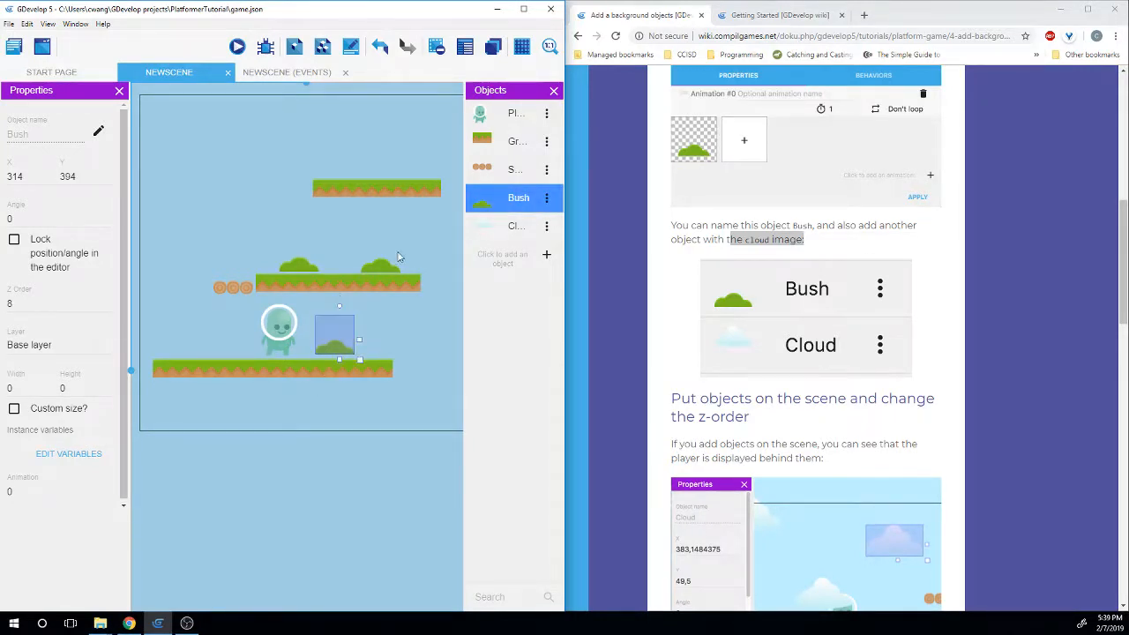
# Add three Cloud instances to the scene: two near the top of the sky and one above the middle platform's bushes
pyautogui.click(489, 226)
pyautogui.rightClick(205, 124)
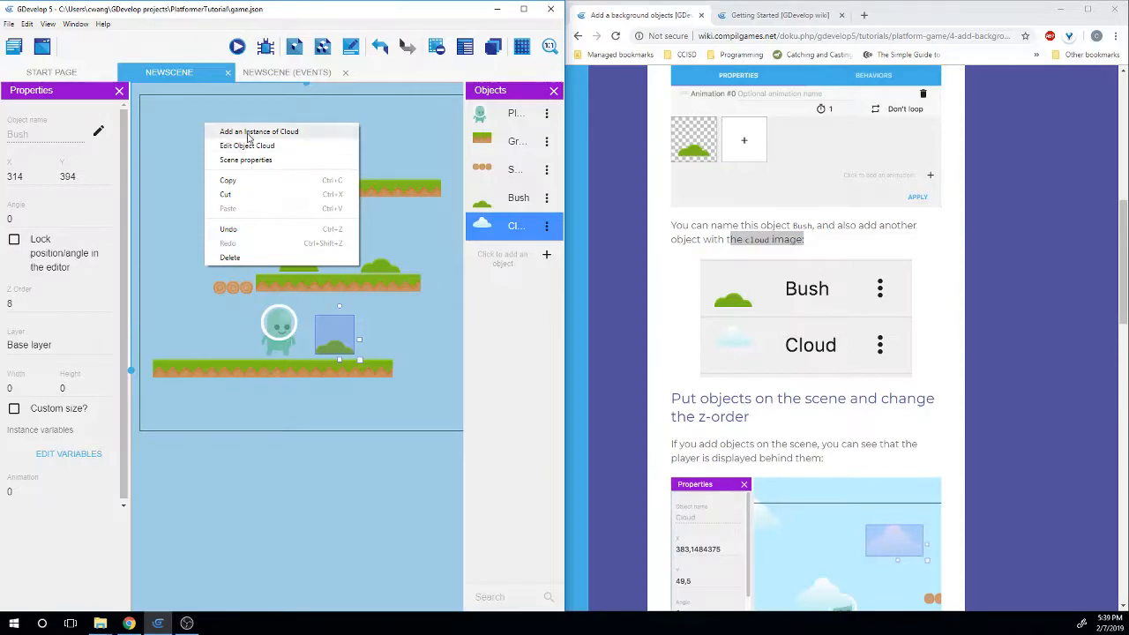
pyautogui.click(248, 134)
pyautogui.rightClick(355, 128)
pyautogui.click(382, 136)
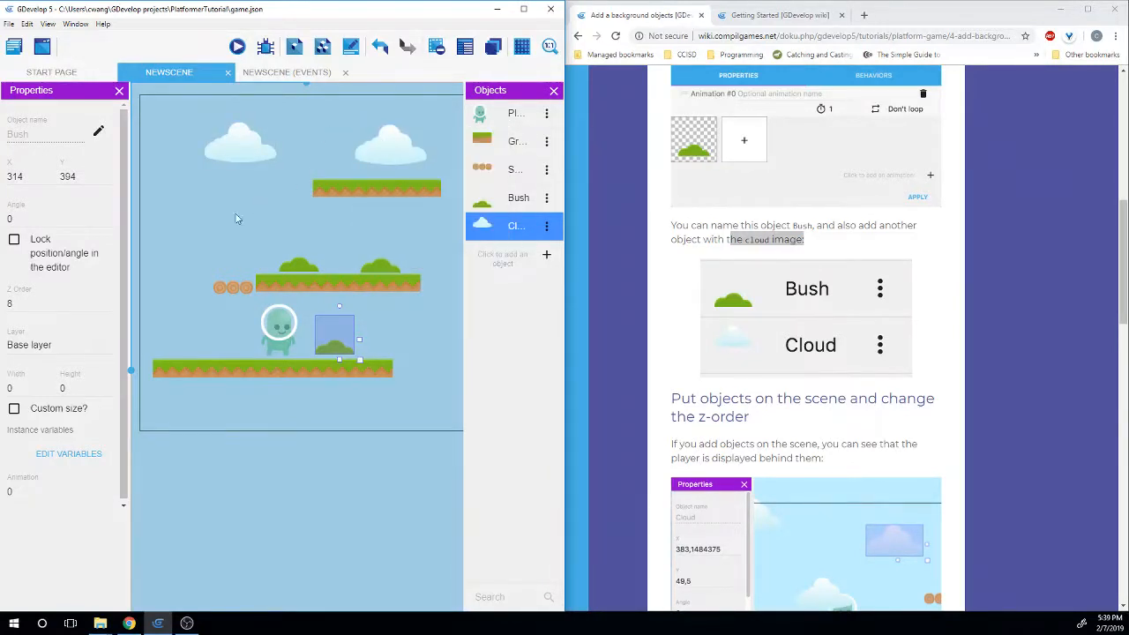
pyautogui.rightClick(216, 228)
pyautogui.click(245, 237)
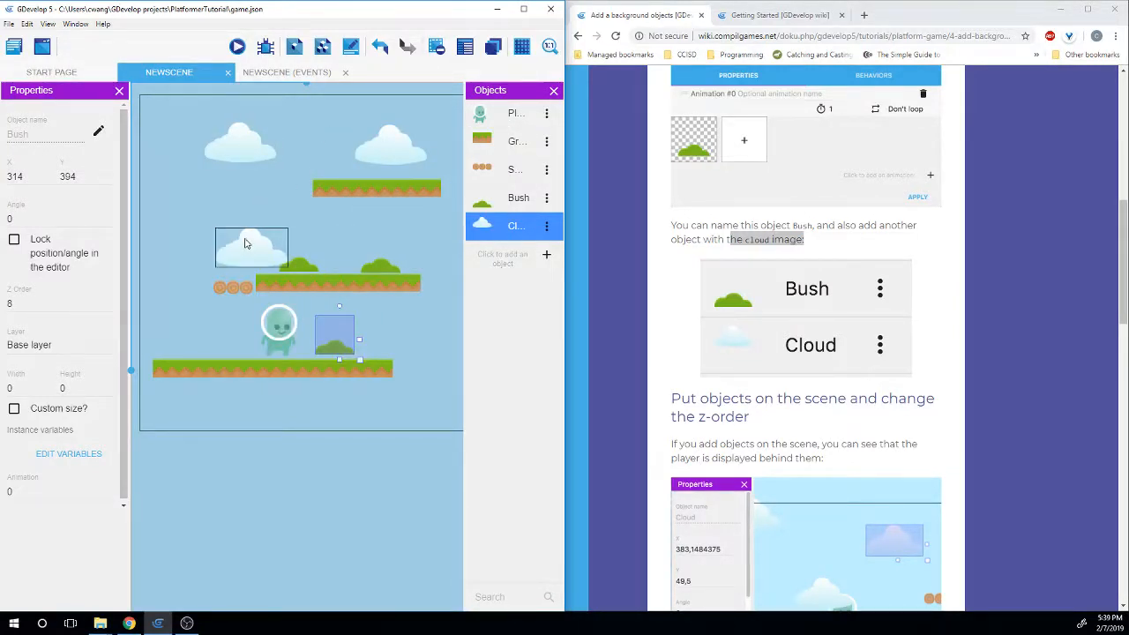
pyautogui.moveTo(246, 243); pyautogui.dragTo(279, 217)
pyautogui.click(297, 159)
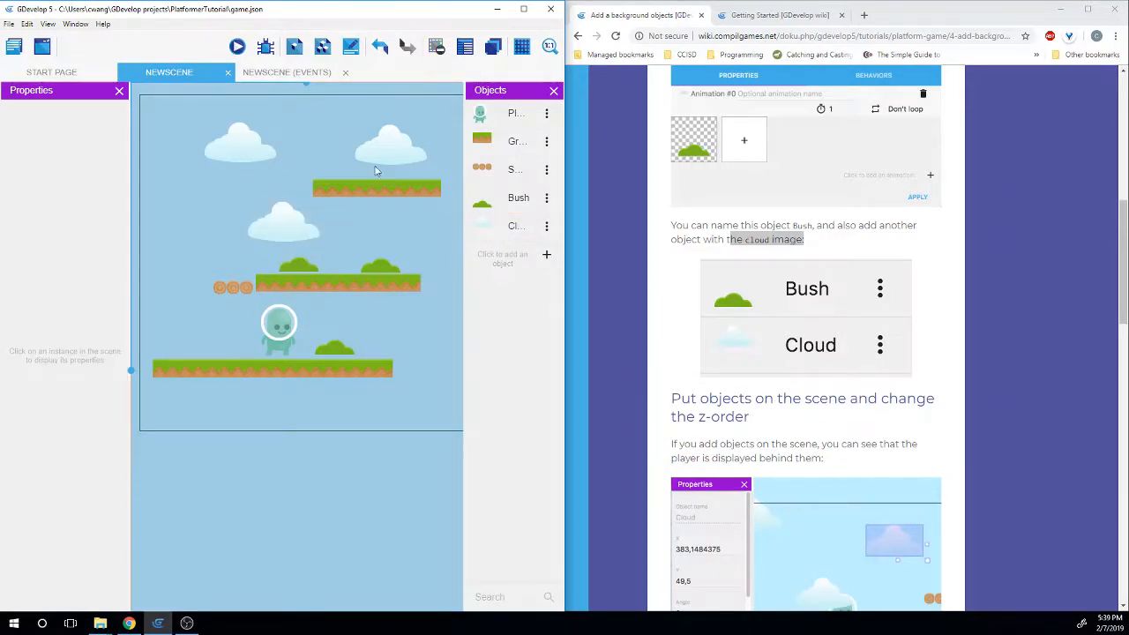
# Preview the game, walk and jump the player past the bushes and clouds, and close the preview
pyautogui.click(237, 46)
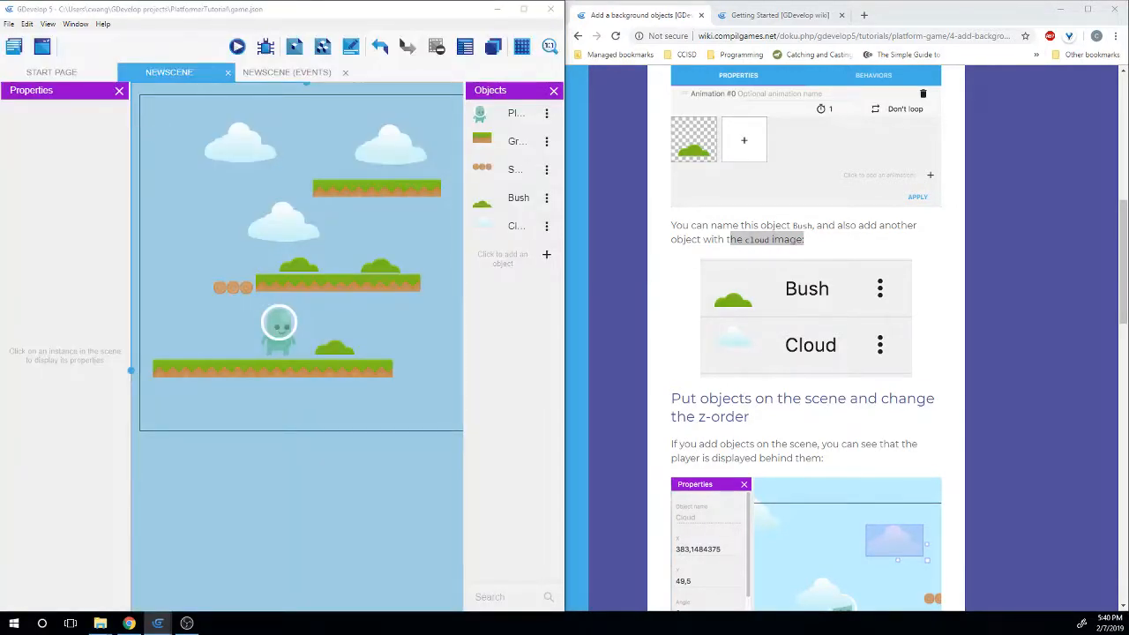
pyautogui.moveTo(0, 50); pyautogui.dragTo(473, 79)
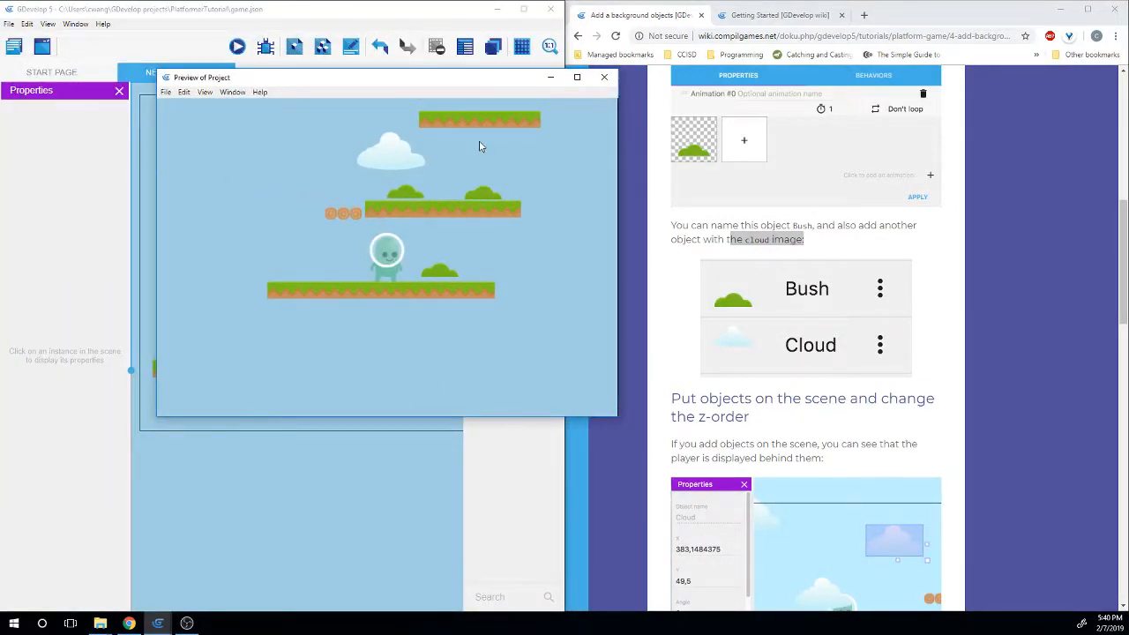
pyautogui.press('Right')
pyautogui.press('Left')
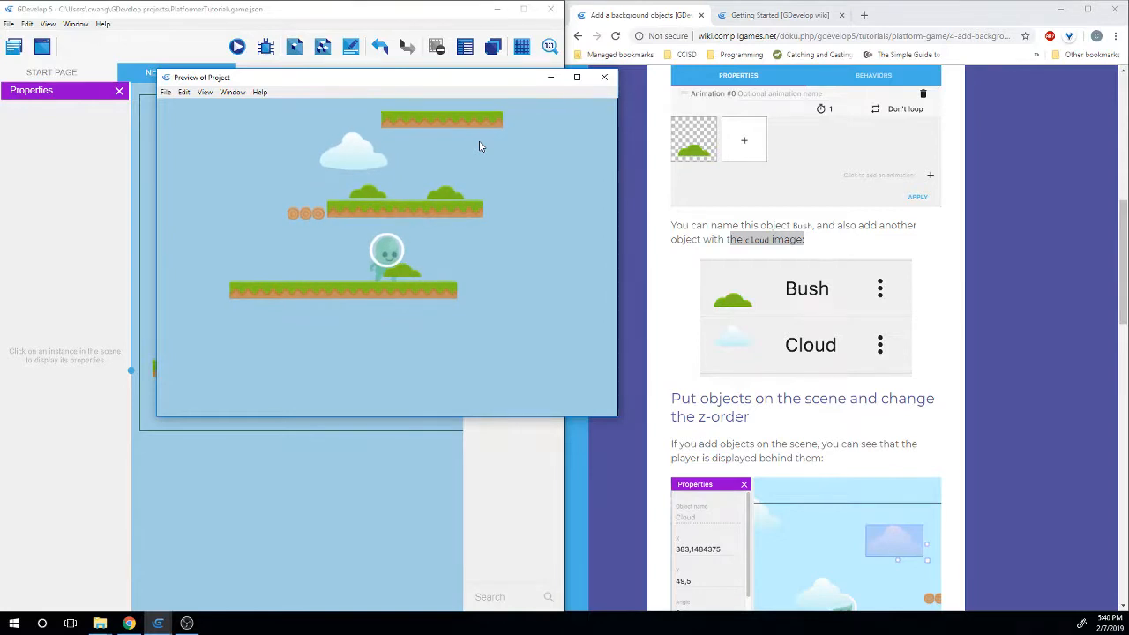
pyautogui.press('Right')
pyautogui.press('Left')
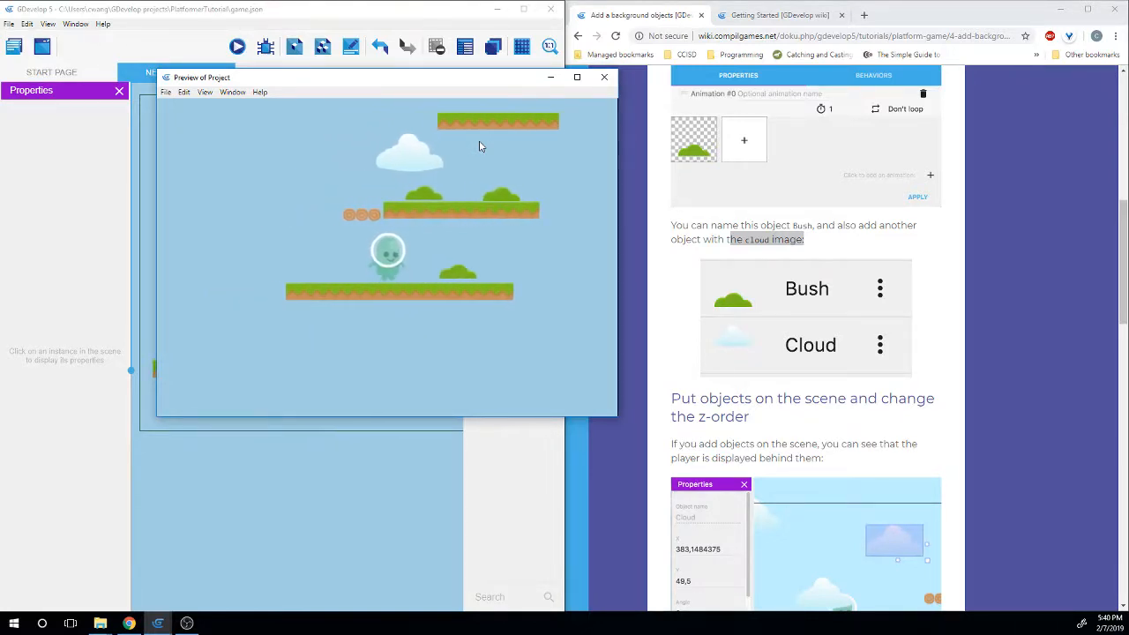
pyautogui.press('space')
pyautogui.press('space')
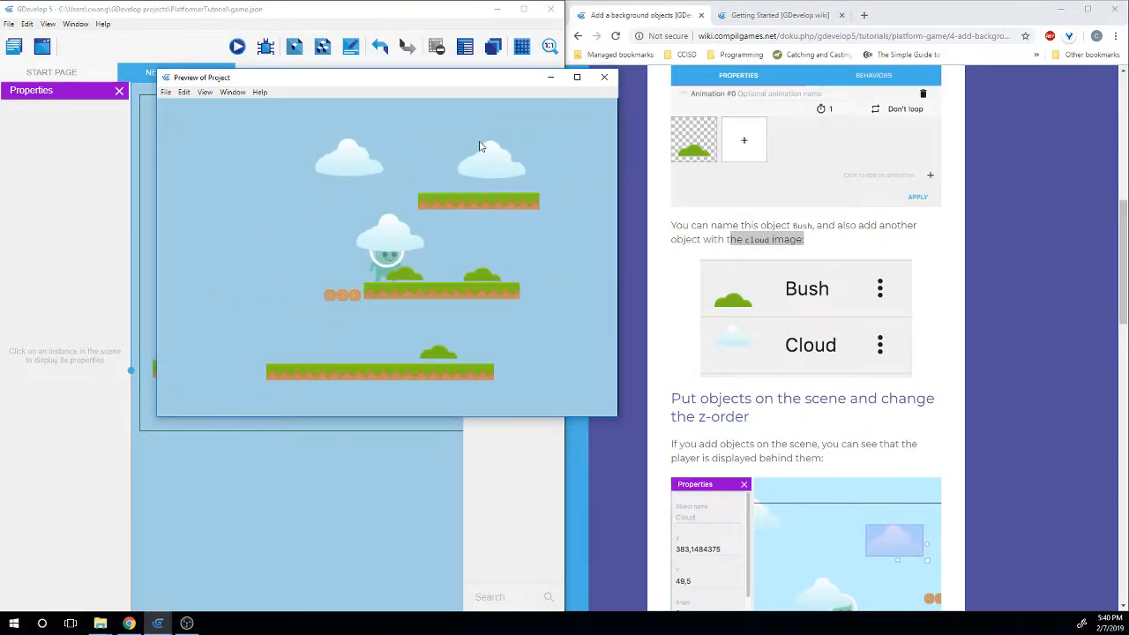
pyautogui.press('space')
pyautogui.press('Left')
pyautogui.press('Right')
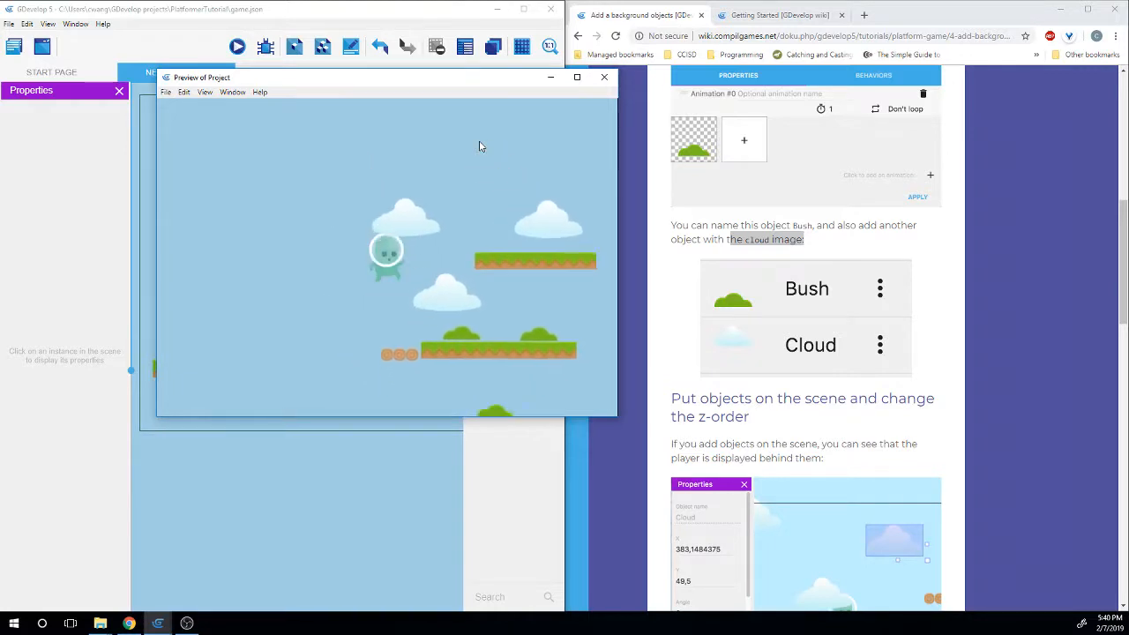
pyautogui.press('space')
pyautogui.press('Right')
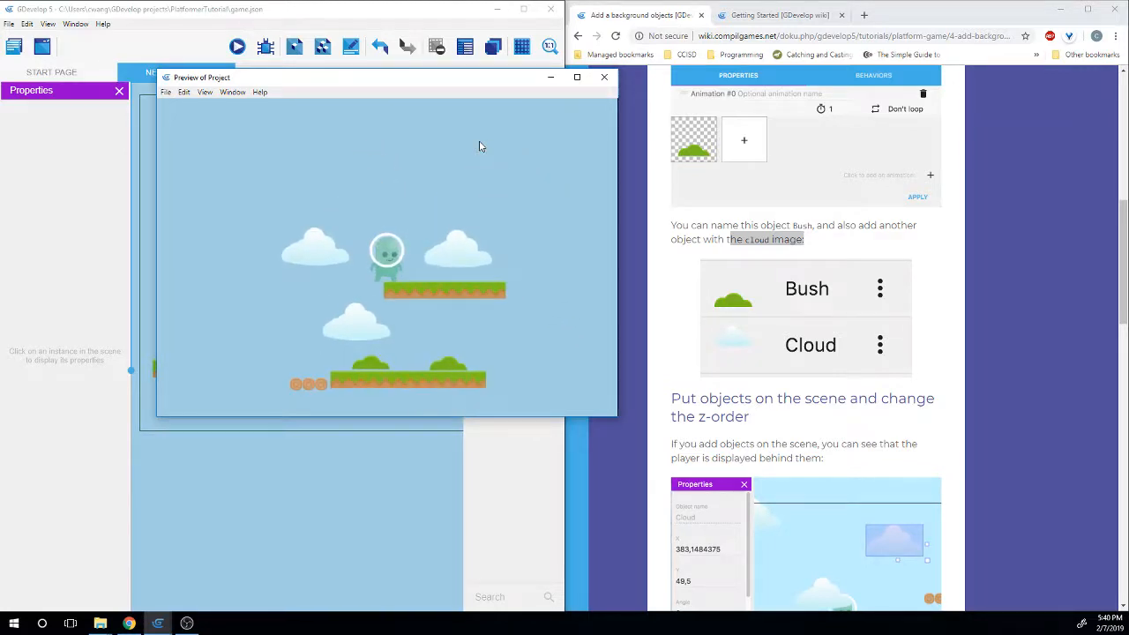
pyautogui.click(603, 79)
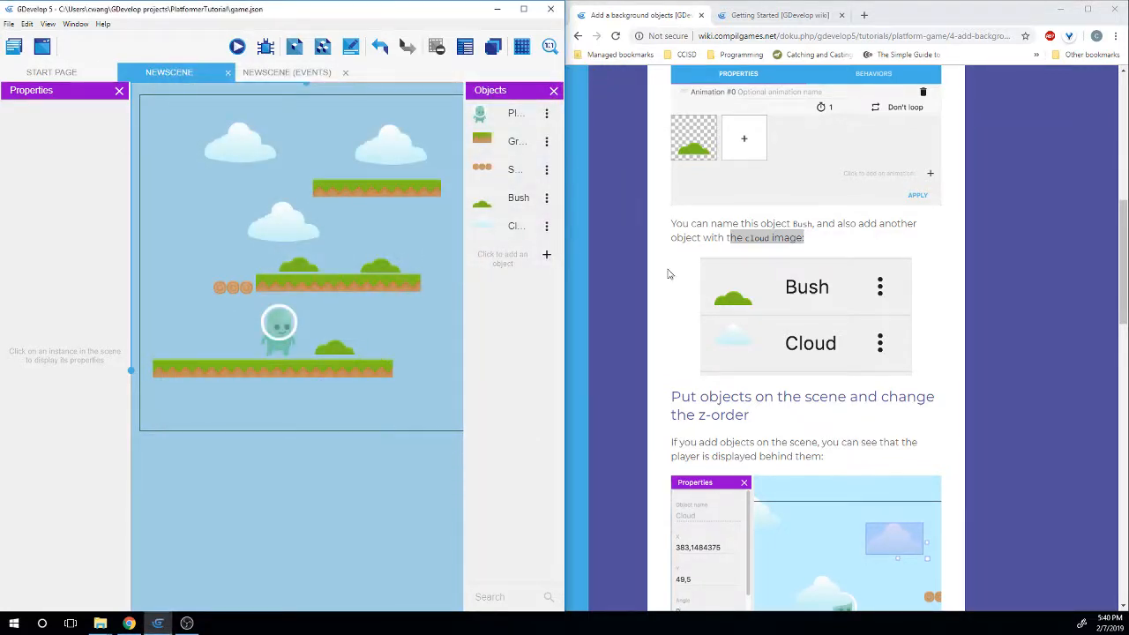
# Read the tutorial's section on putting objects on the scene and changing the z-order, and check the Player instance's Z Order
pyautogui.scroll(-3, 665, 183)
pyautogui.moveTo(668, 168); pyautogui.dragTo(779, 192)
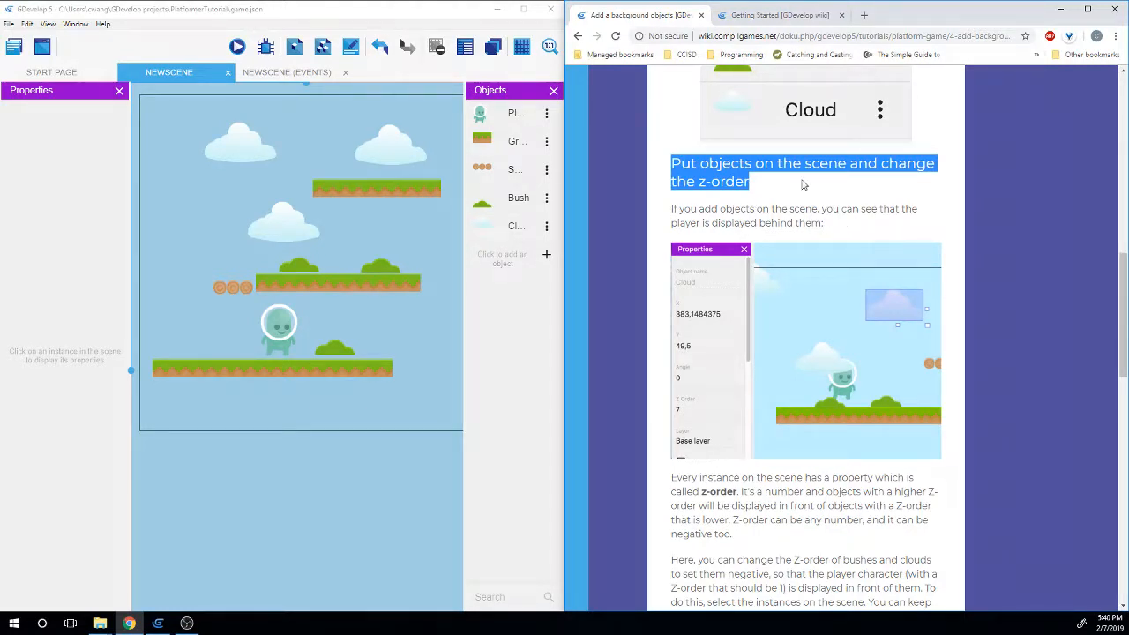
pyautogui.click(447, 377)
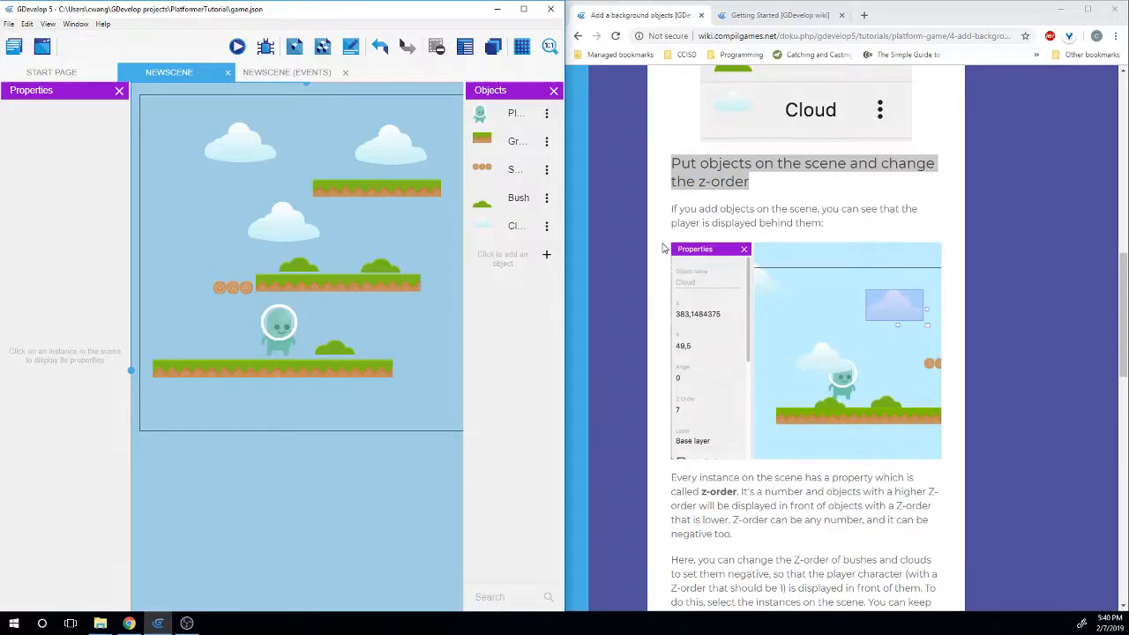
pyautogui.scroll(-2, 670, 264)
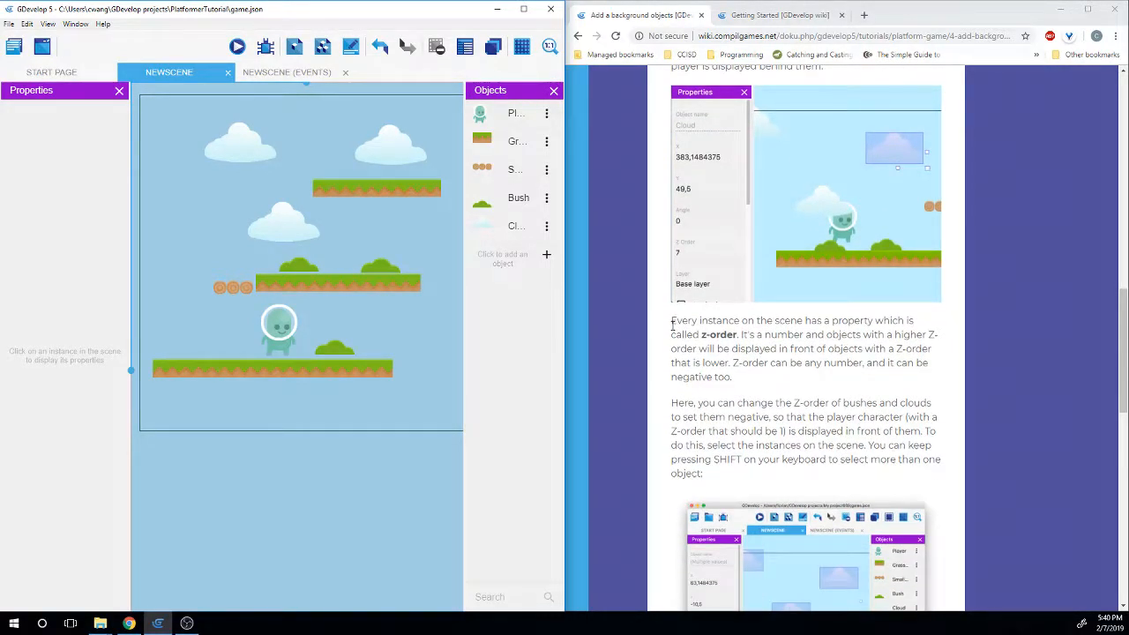
pyautogui.moveTo(698, 336); pyautogui.dragTo(737, 336)
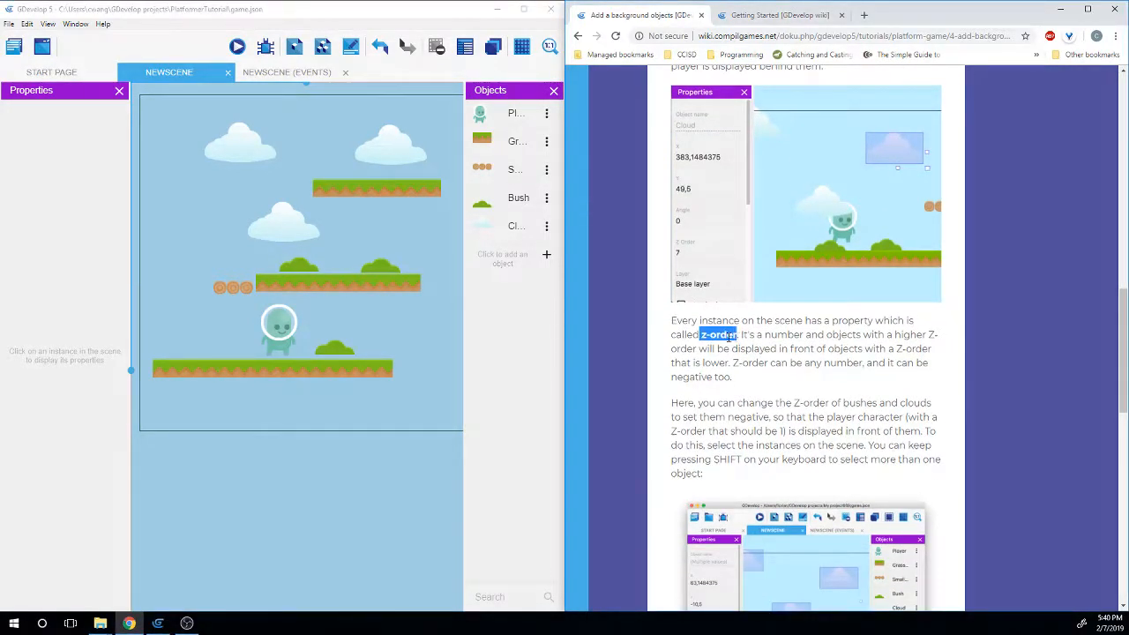
pyautogui.scroll(1, 732, 337)
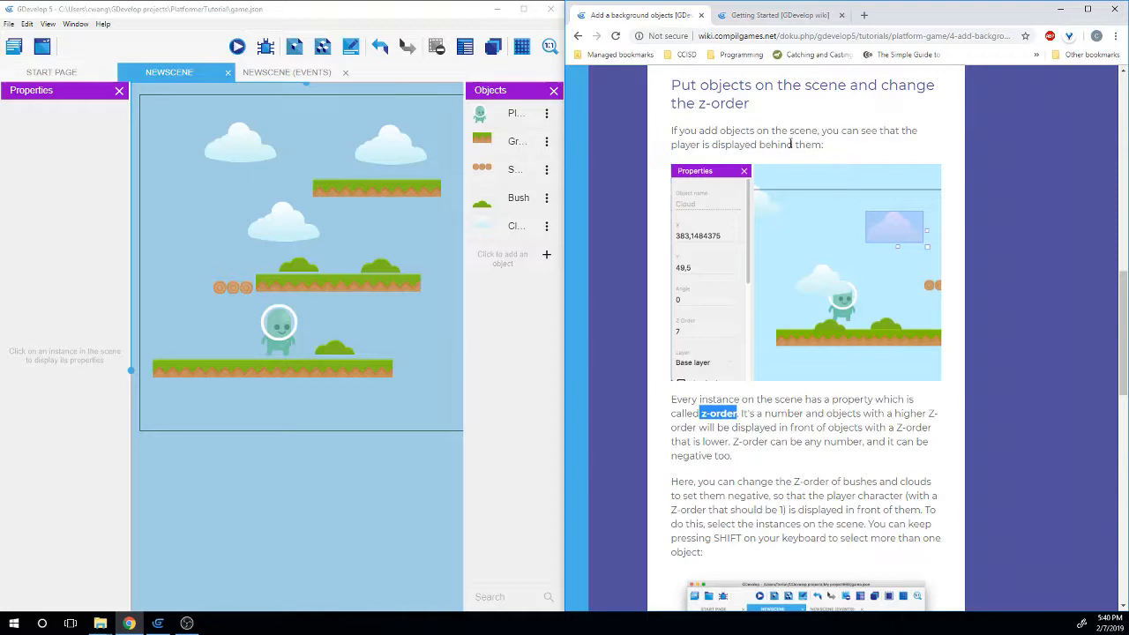
pyautogui.scroll(-1, 790, 144)
pyautogui.scroll(-1, 723, 298)
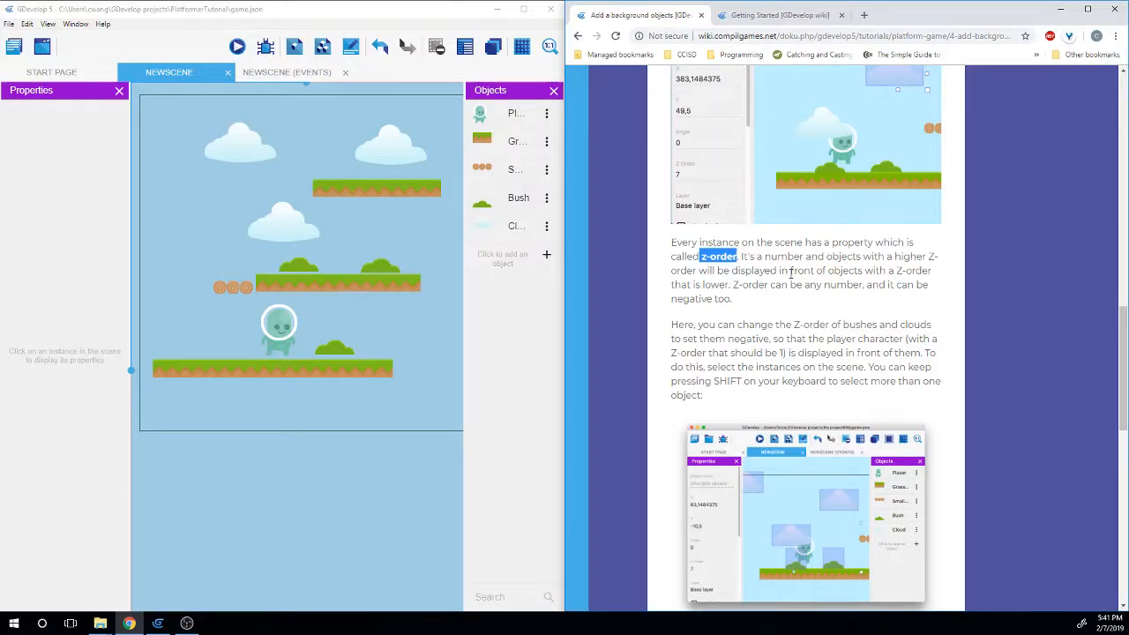
pyautogui.moveTo(790, 271); pyautogui.dragTo(852, 272)
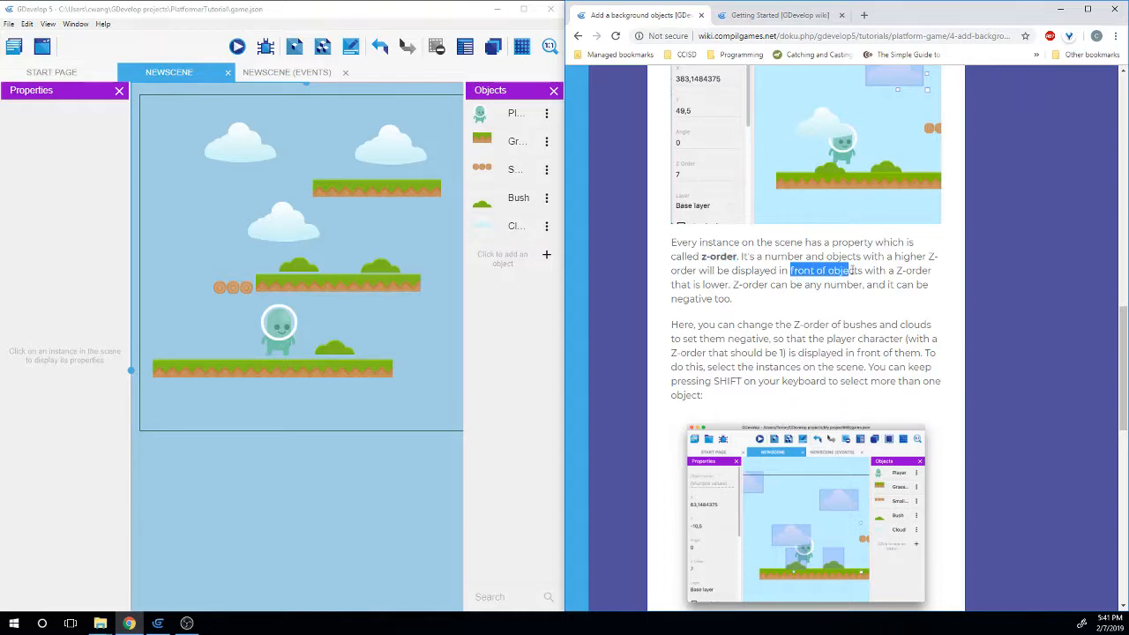
pyautogui.moveTo(704, 285); pyautogui.dragTo(734, 284)
pyautogui.click(725, 284)
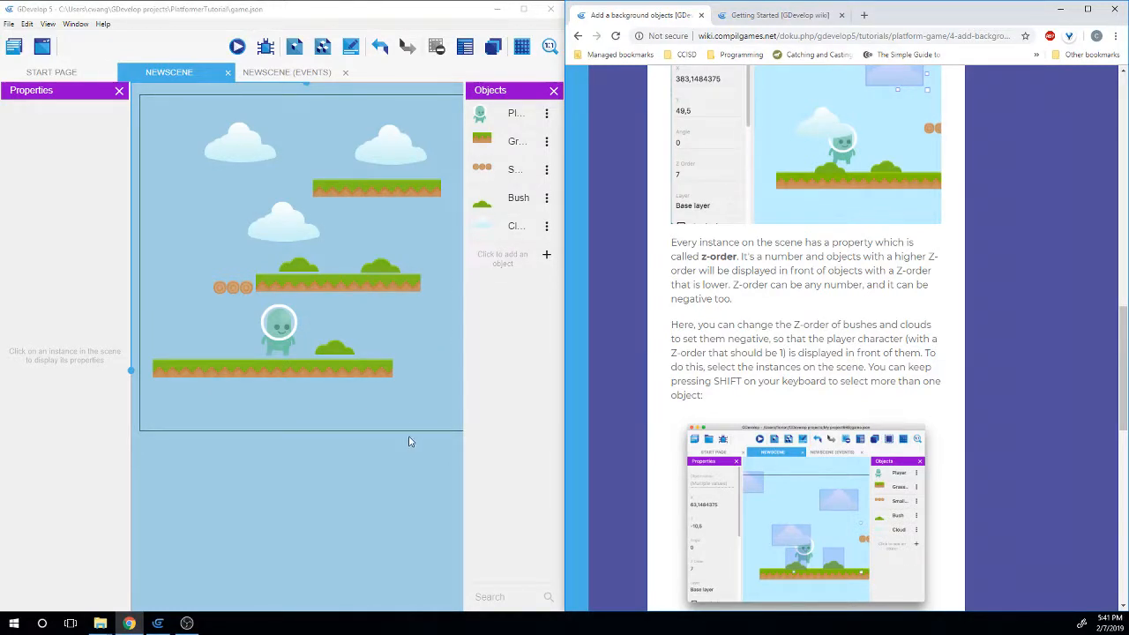
pyautogui.scroll(-1, 673, 351)
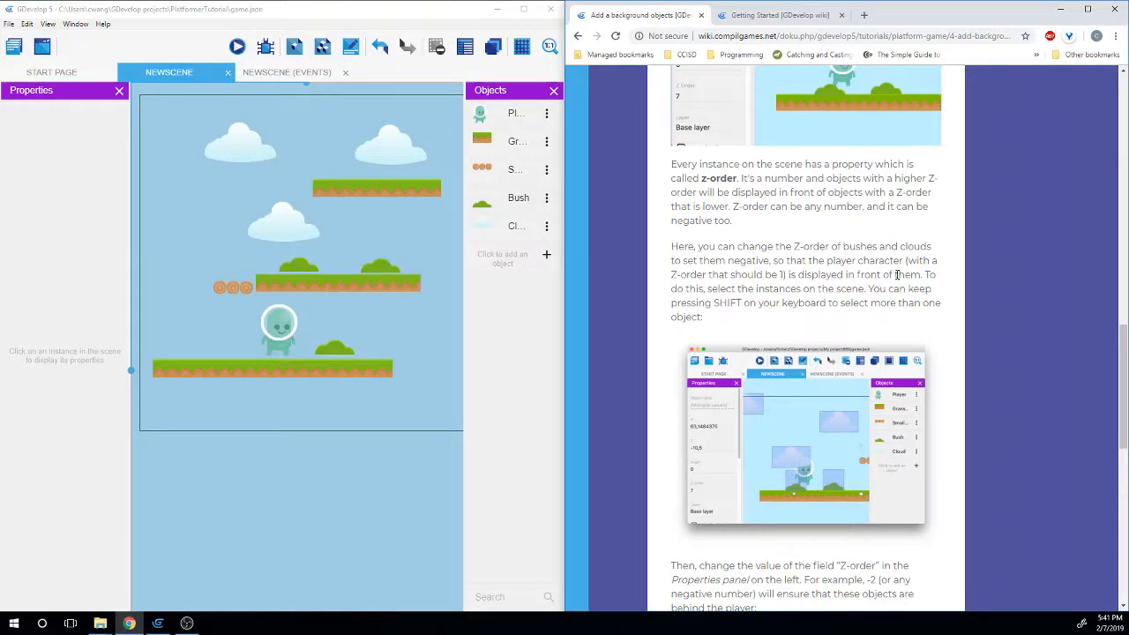
pyautogui.scroll(-1, 893, 273)
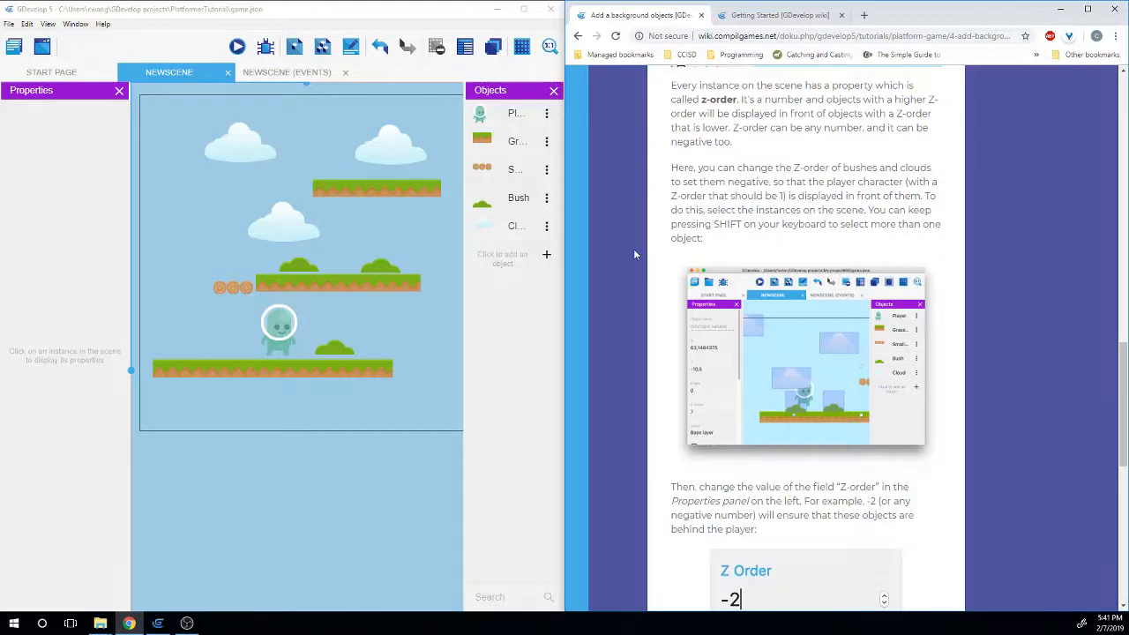
pyautogui.click(284, 335)
pyautogui.click(289, 338)
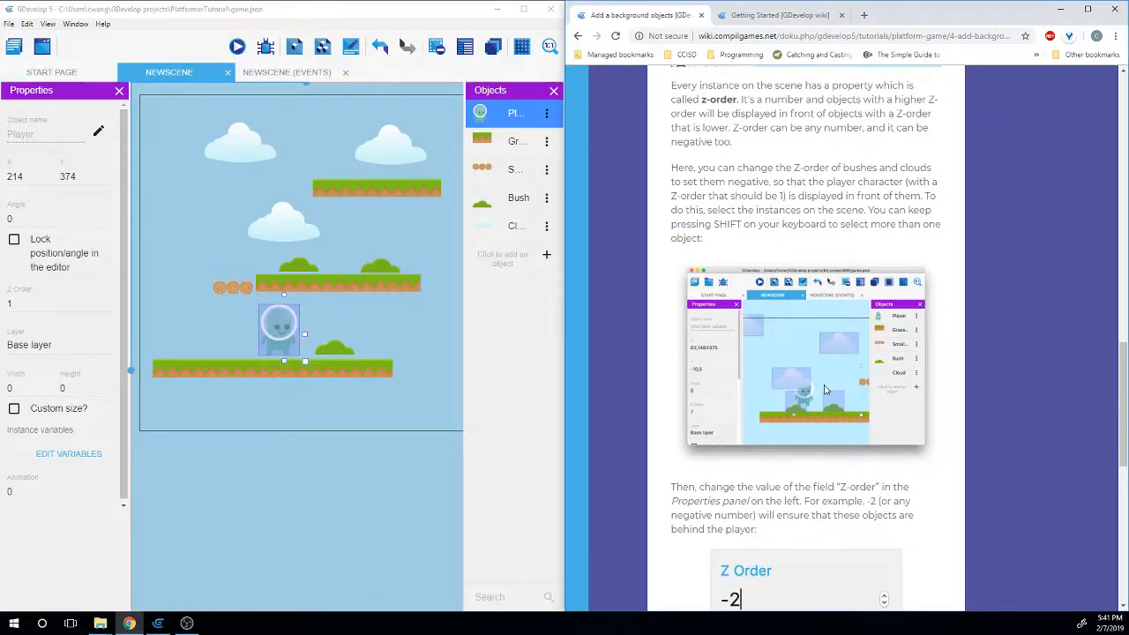
# Set the Z Order of all three Bush and all three Cloud instances in the scene to -2
pyautogui.click(343, 333)
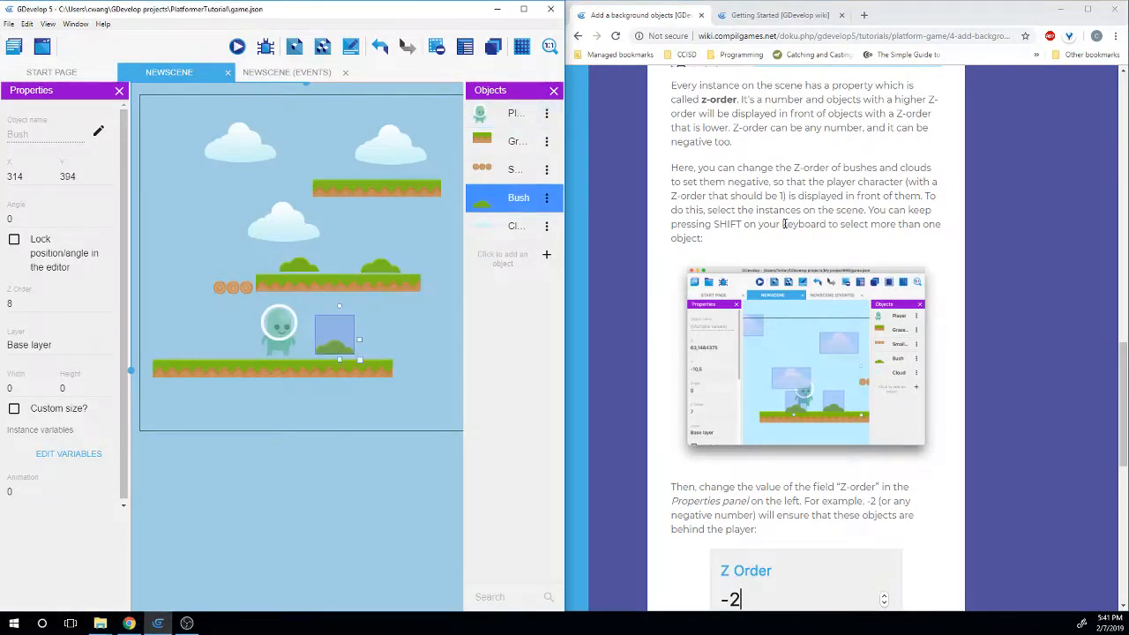
pyautogui.keyDown('shift'); pyautogui.click(380, 254); pyautogui.keyUp('shift')
pyautogui.keyDown('shift'); pyautogui.click(299, 255); pyautogui.keyUp('shift')
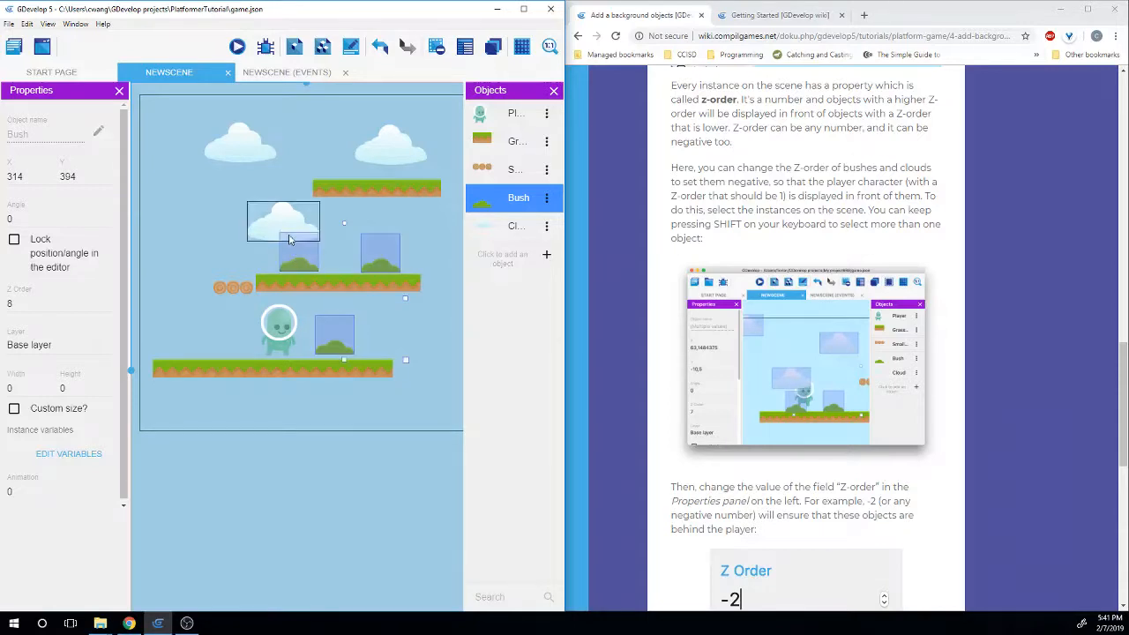
pyautogui.keyDown('shift'); pyautogui.click(283, 221); pyautogui.keyUp('shift')
pyautogui.keyDown('shift'); pyautogui.click(240, 143); pyautogui.keyUp('shift')
pyautogui.keyDown('shift'); pyautogui.click(391, 145); pyautogui.keyUp('shift')
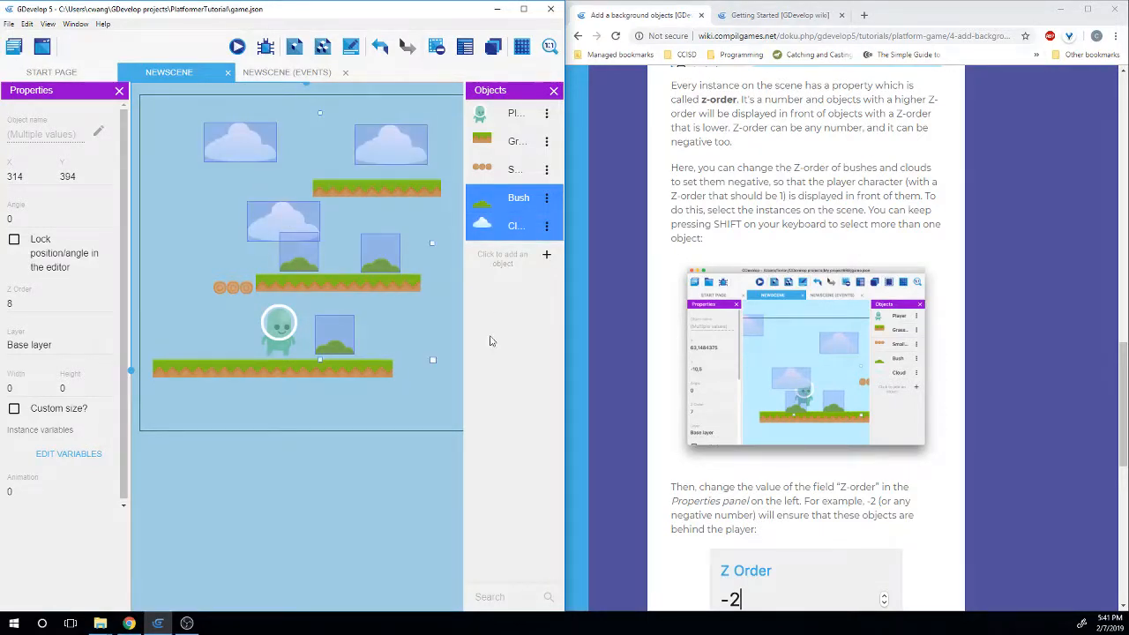
pyautogui.scroll(-2, 680, 325)
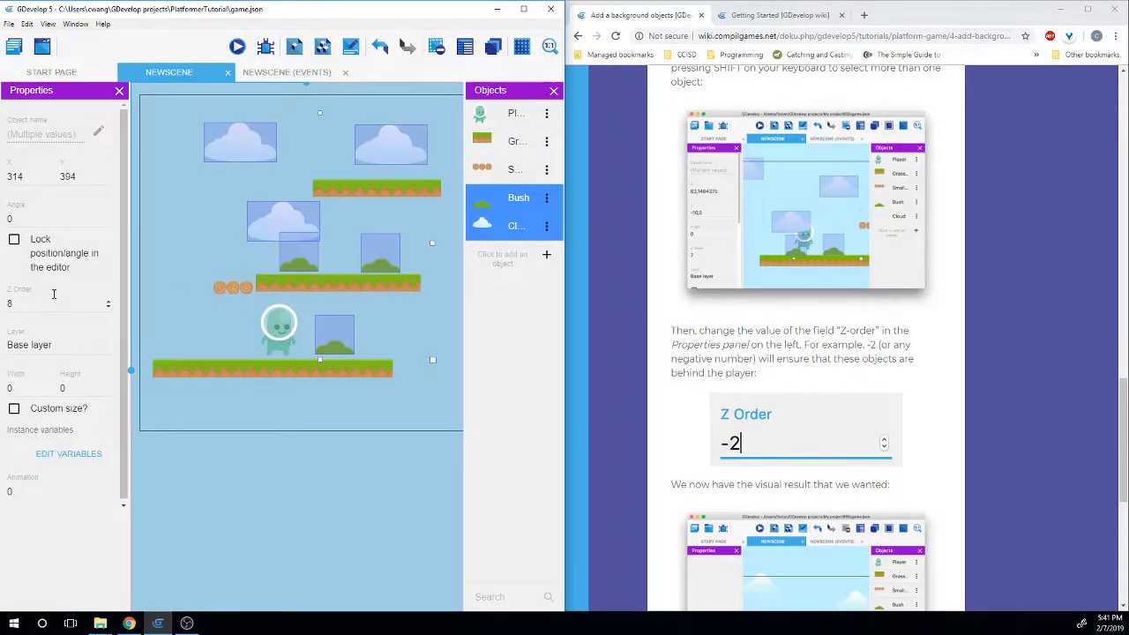
pyautogui.scroll(-1, 793, 316)
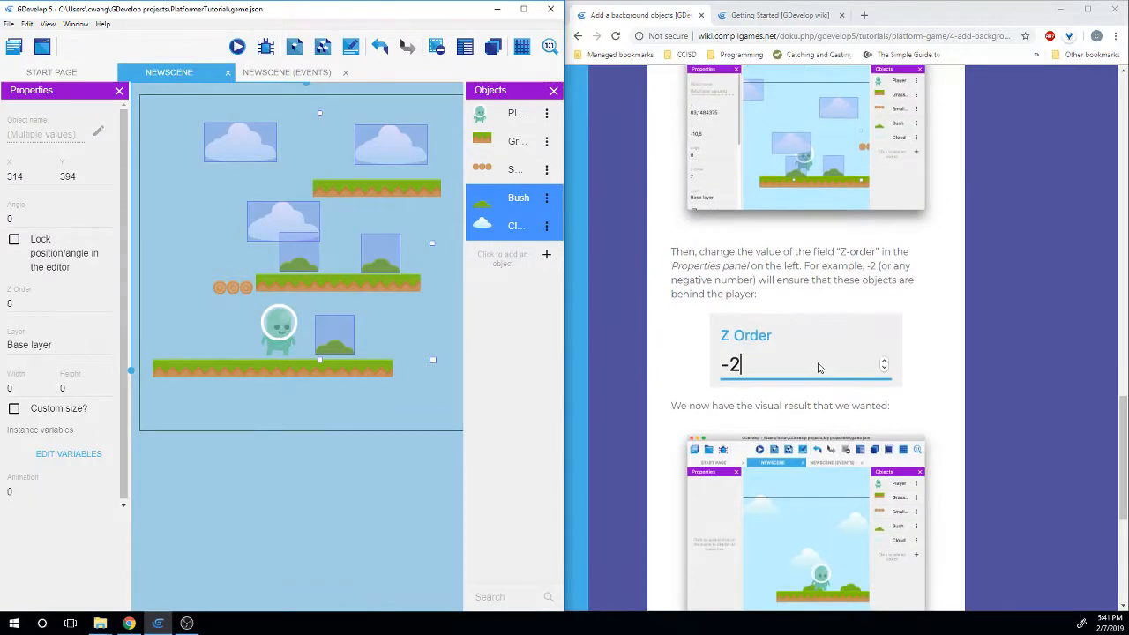
pyautogui.moveTo(4, 300); pyautogui.dragTo(26, 307)
pyautogui.click(394, 402)
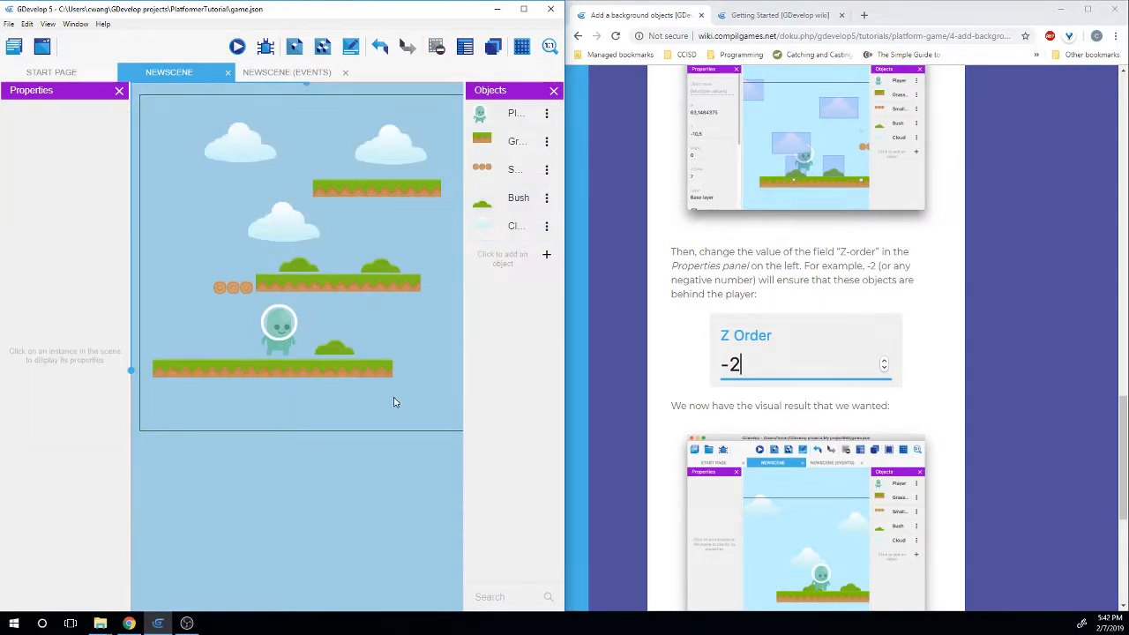
# Preview the game, move and jump the player in front of the bushes and clouds, and close the preview
pyautogui.scroll(-3, 653, 360)
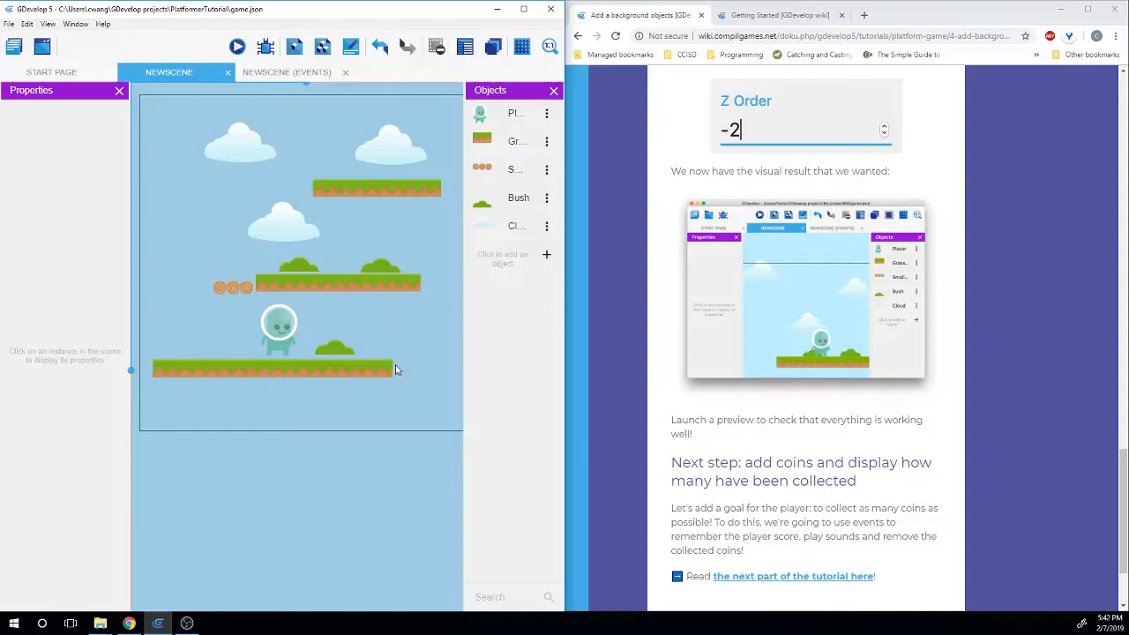
pyautogui.click(237, 46)
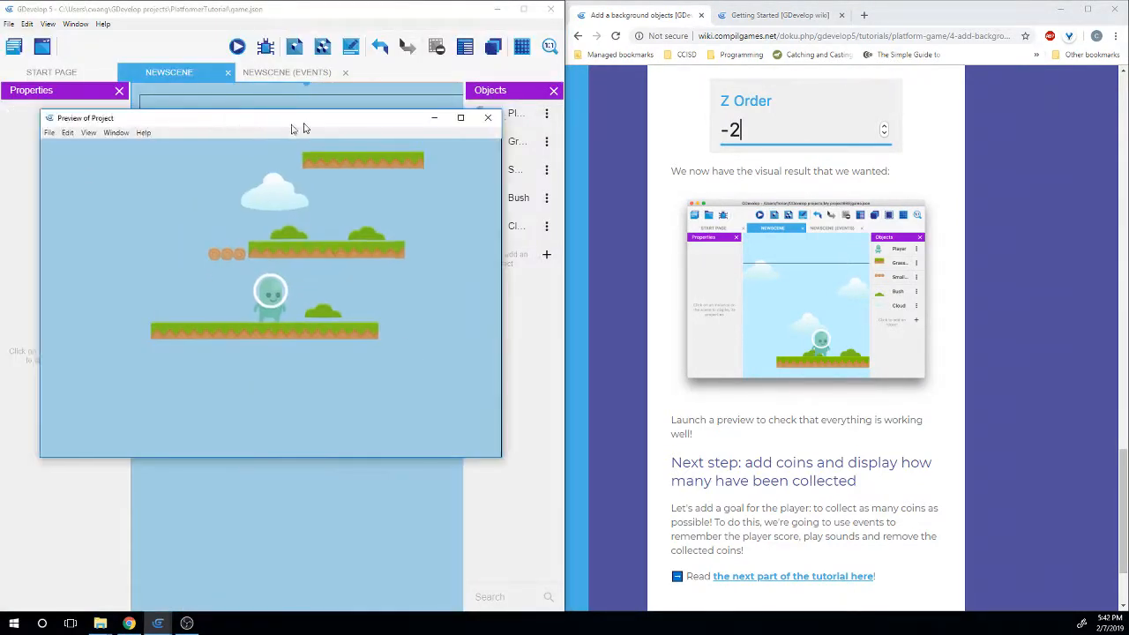
pyautogui.press('Left')
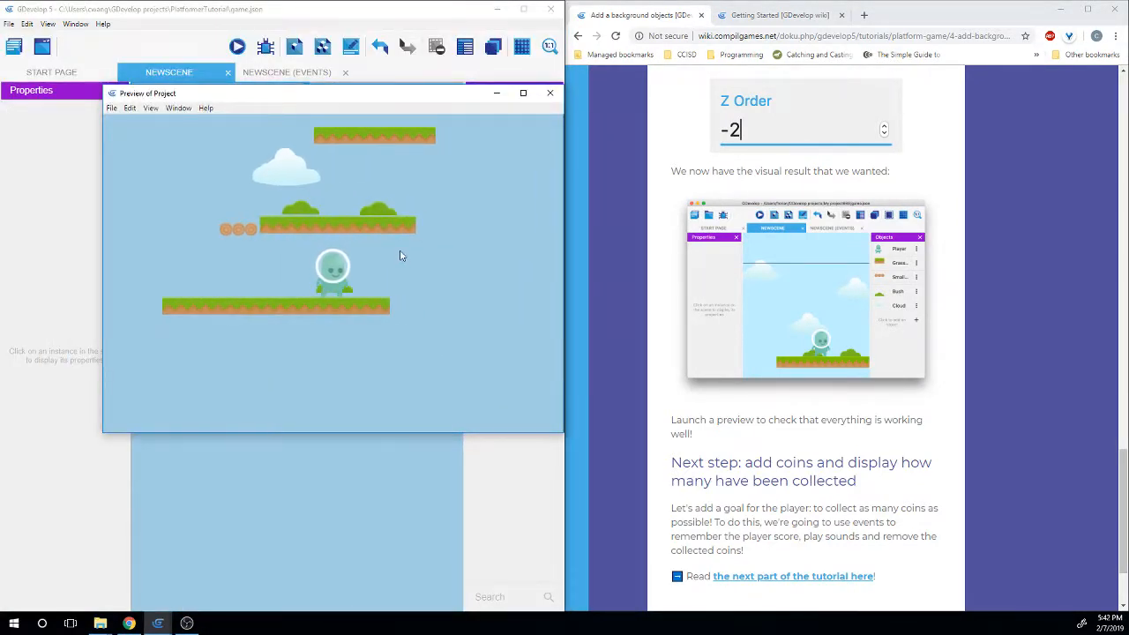
pyautogui.press('space')
pyautogui.press('Right')
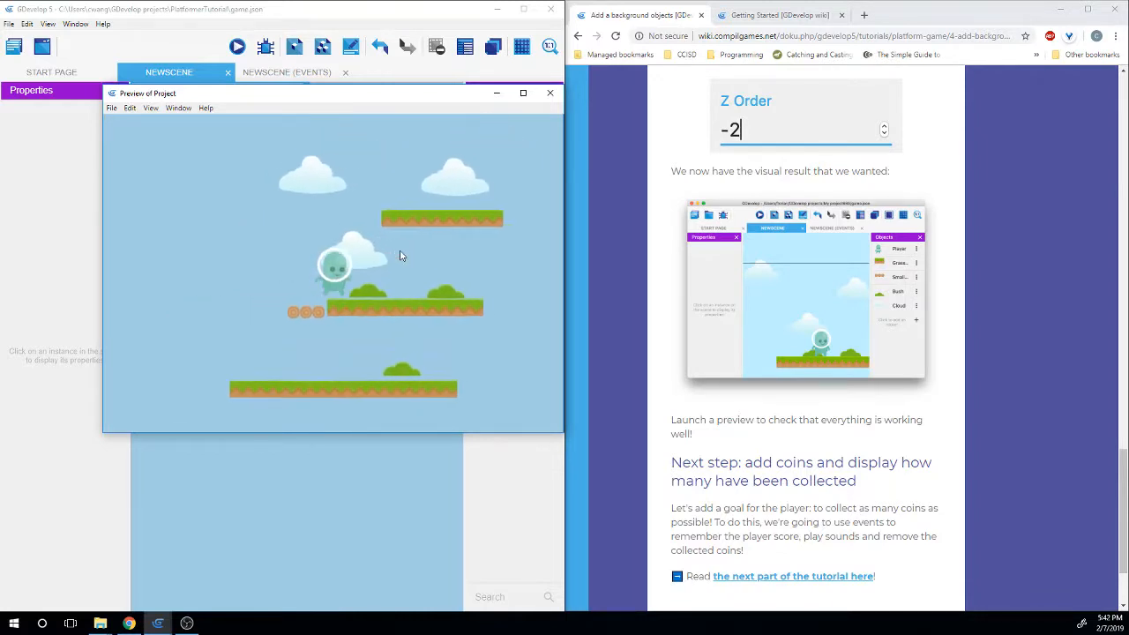
pyautogui.press('space')
pyautogui.press('Left')
pyautogui.press('Left')
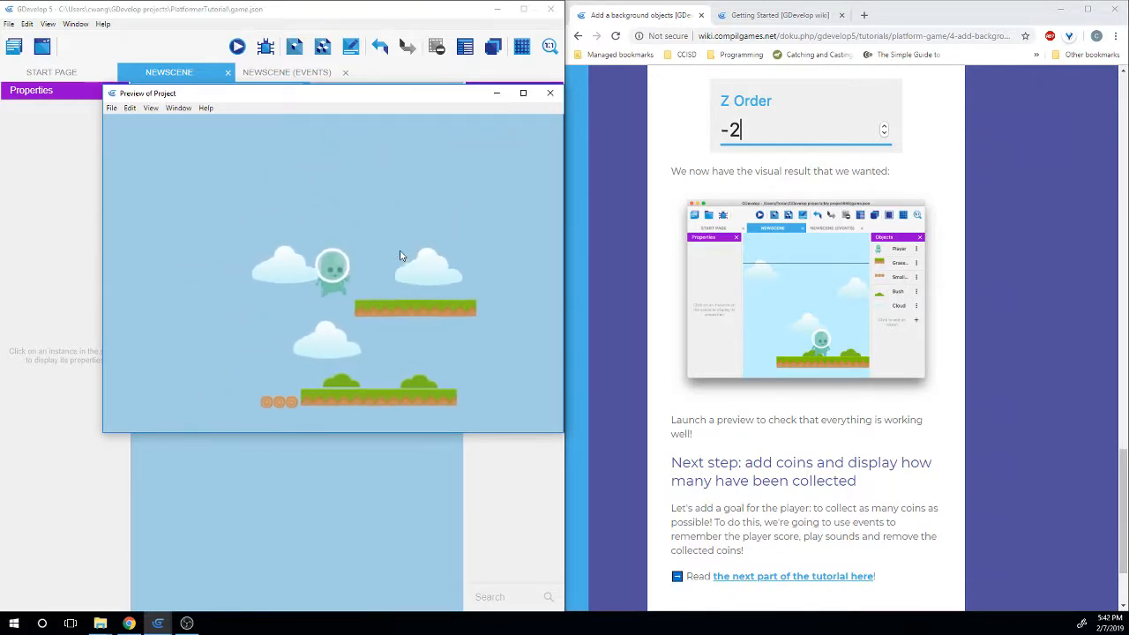
pyautogui.press('Right')
pyautogui.press('Left')
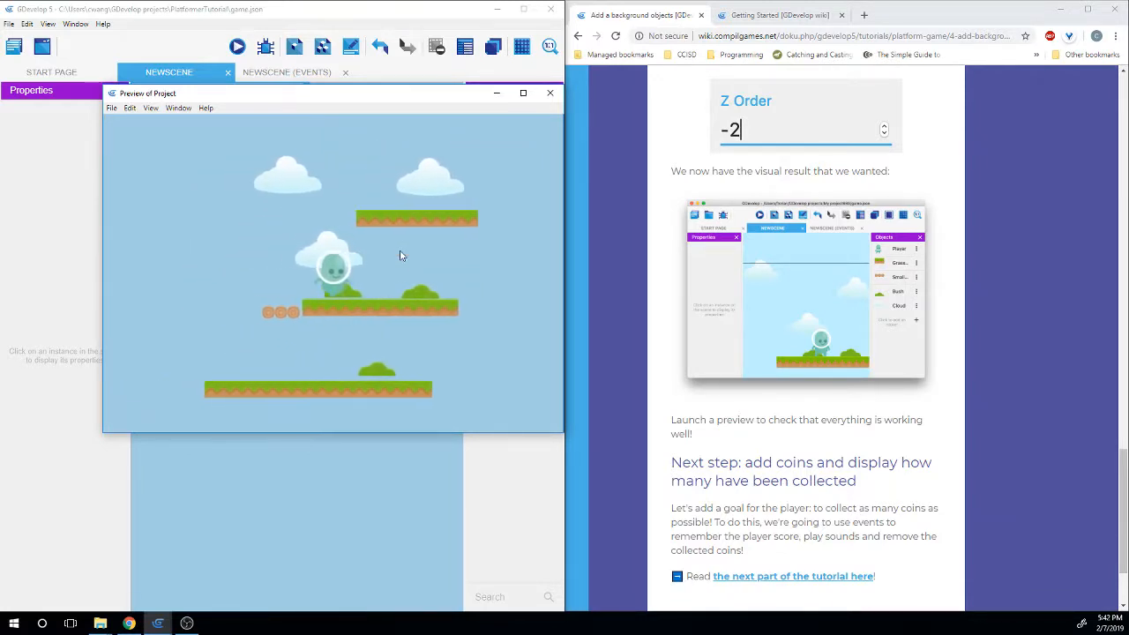
pyautogui.press('Right')
pyautogui.press('Left')
pyautogui.press('Right')
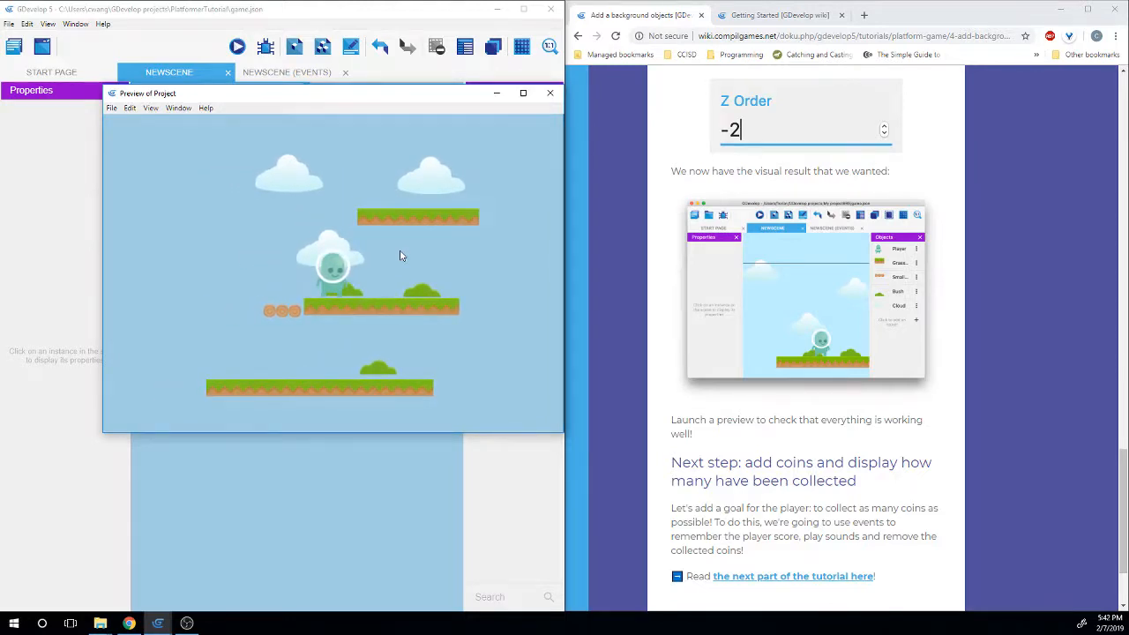
pyautogui.click(550, 93)
# Select the three Bush instances together, check their Z Order, and clear the selection
pyautogui.click(818, 476)
pyautogui.scroll(-3, 818, 476)
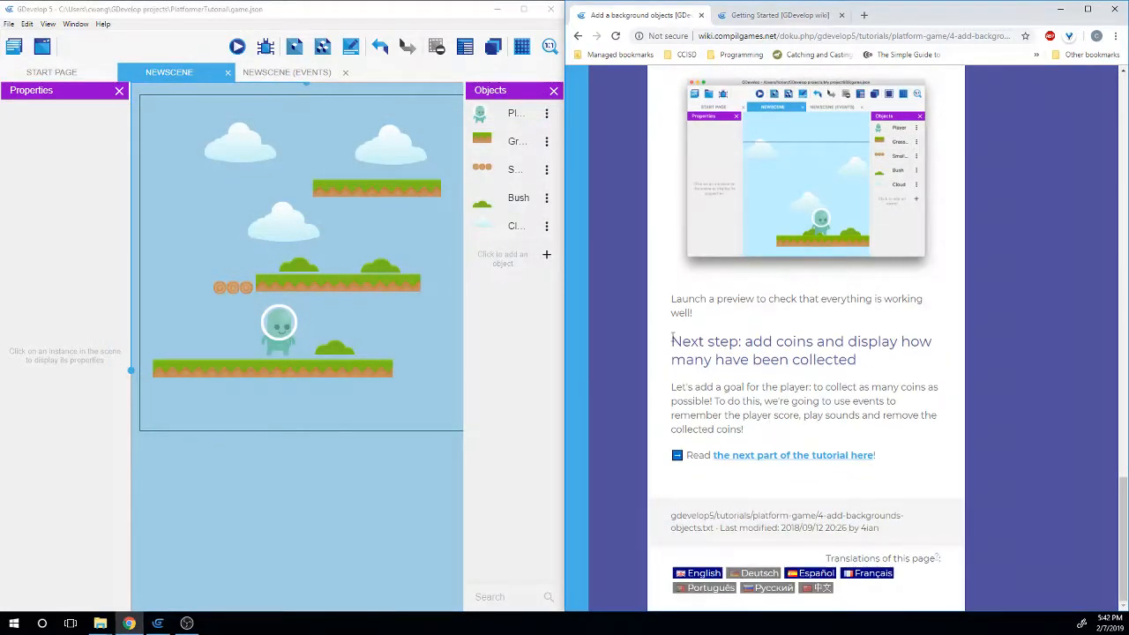
pyautogui.click(309, 265)
pyautogui.keyDown('shift'); pyautogui.click(382, 265); pyautogui.keyUp('shift')
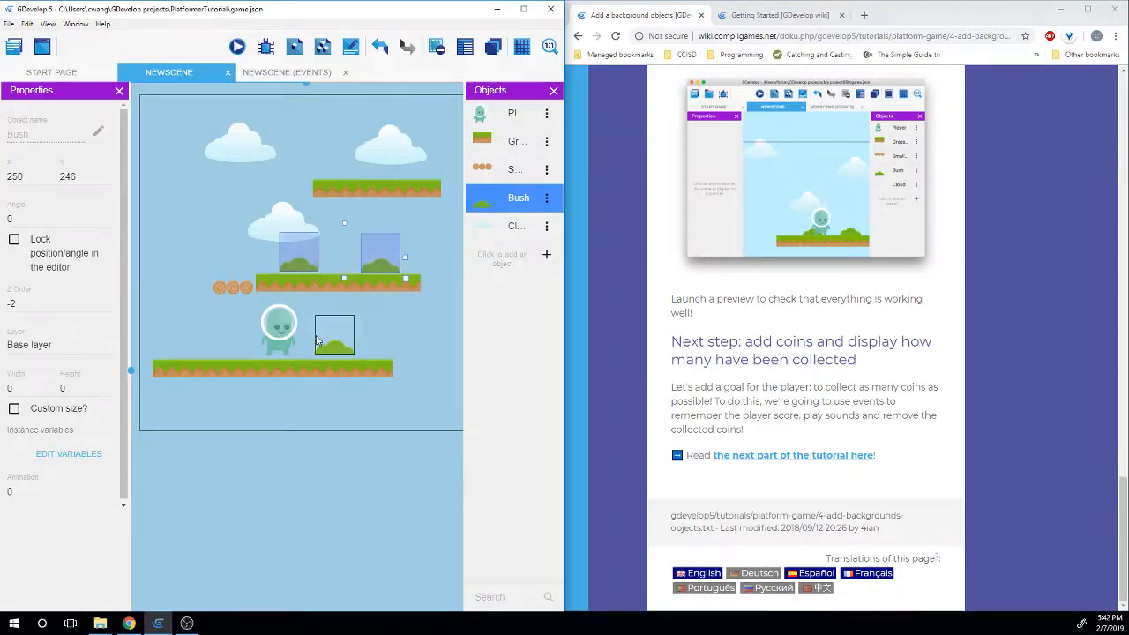
pyautogui.keyDown('shift'); pyautogui.click(330, 349); pyautogui.keyUp('shift')
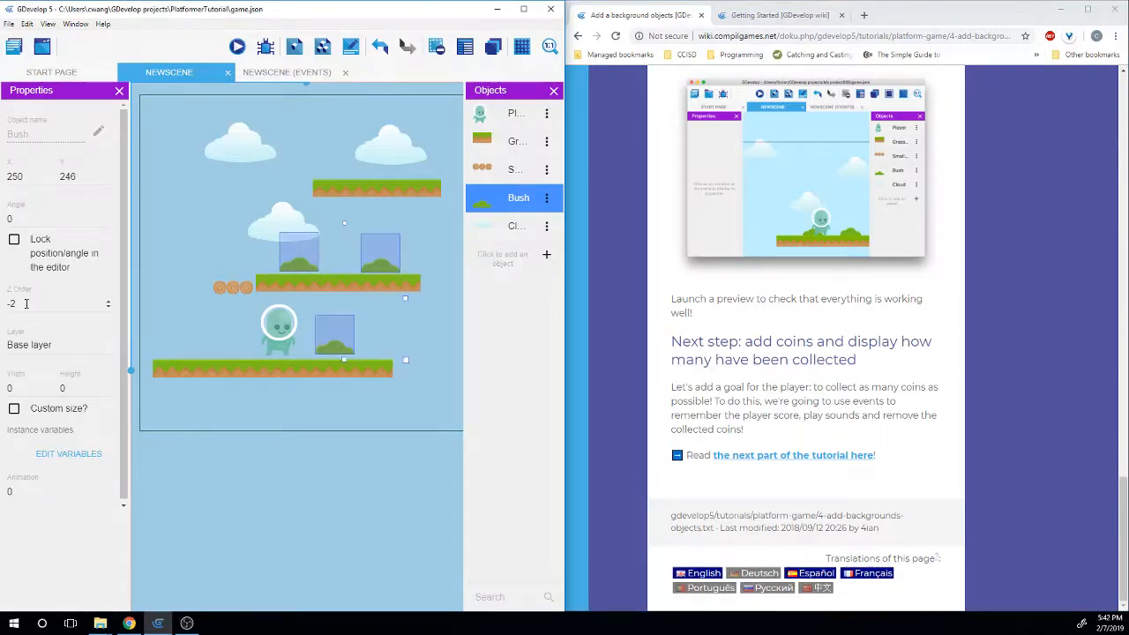
pyautogui.click(444, 329)
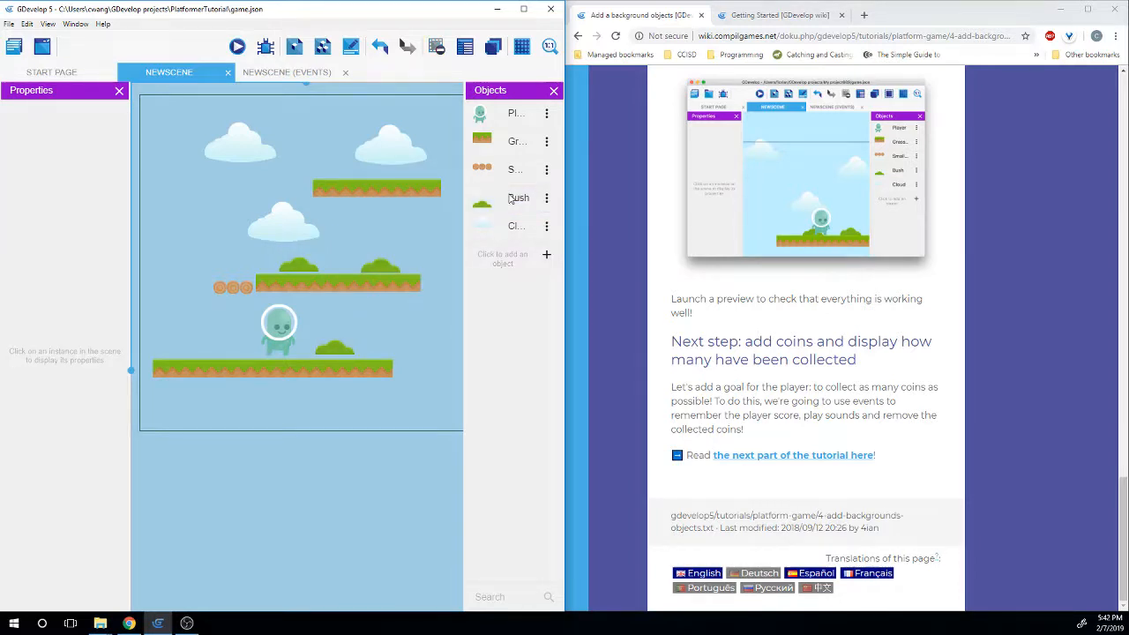
# Inspect the Bush object's variables, properties and behaviors without changing them, and check one Bush instance's properties
pyautogui.click(519, 198)
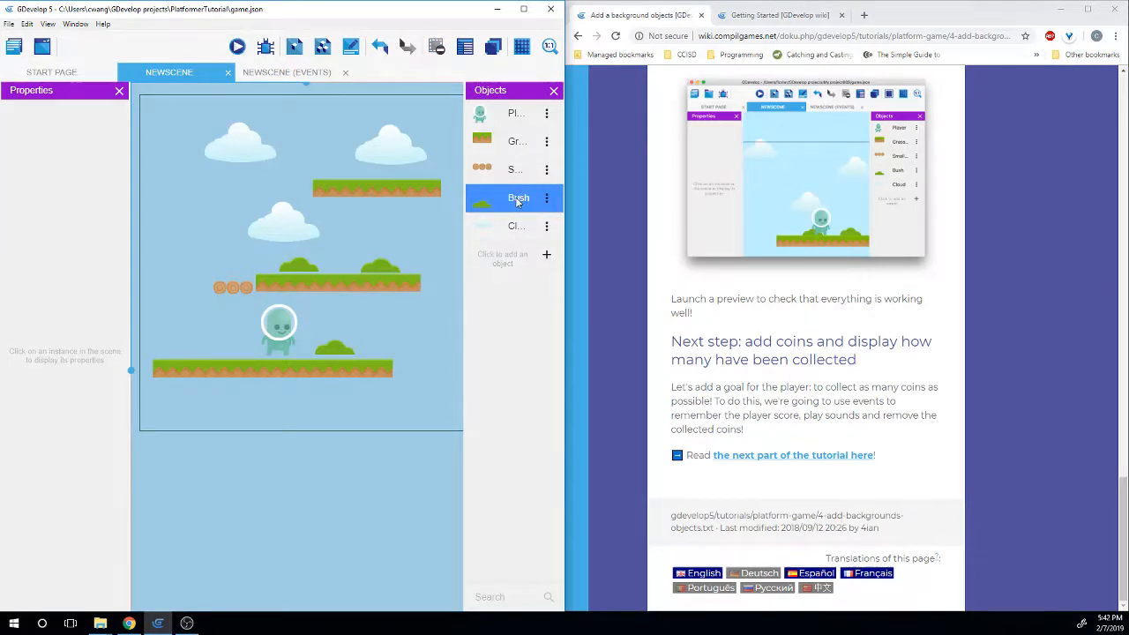
pyautogui.rightClick(520, 205)
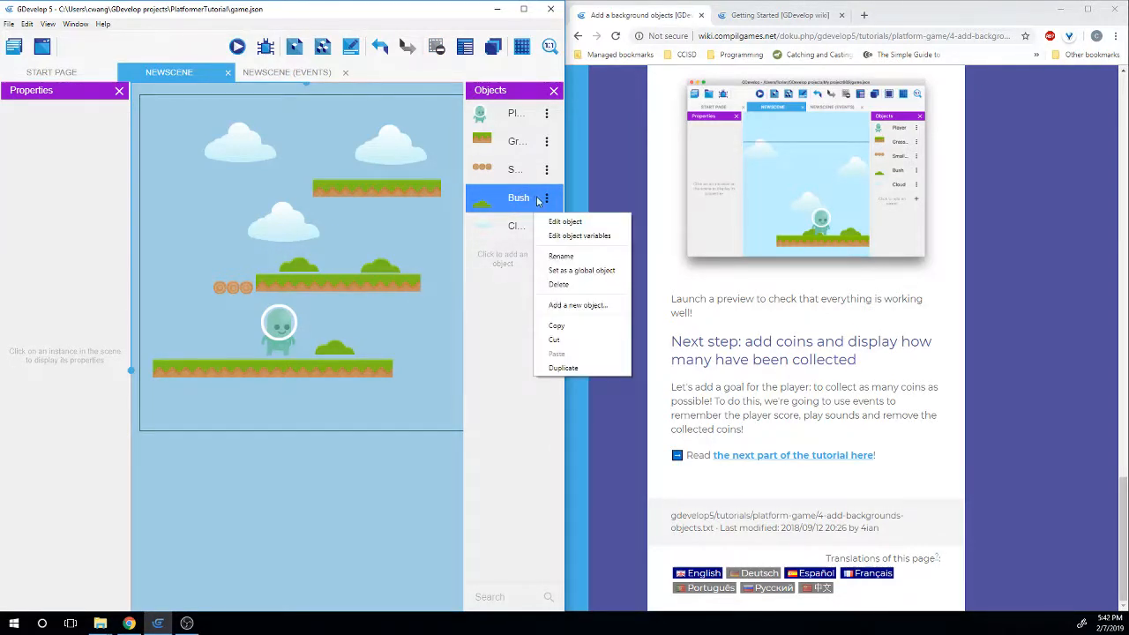
pyautogui.click(561, 236)
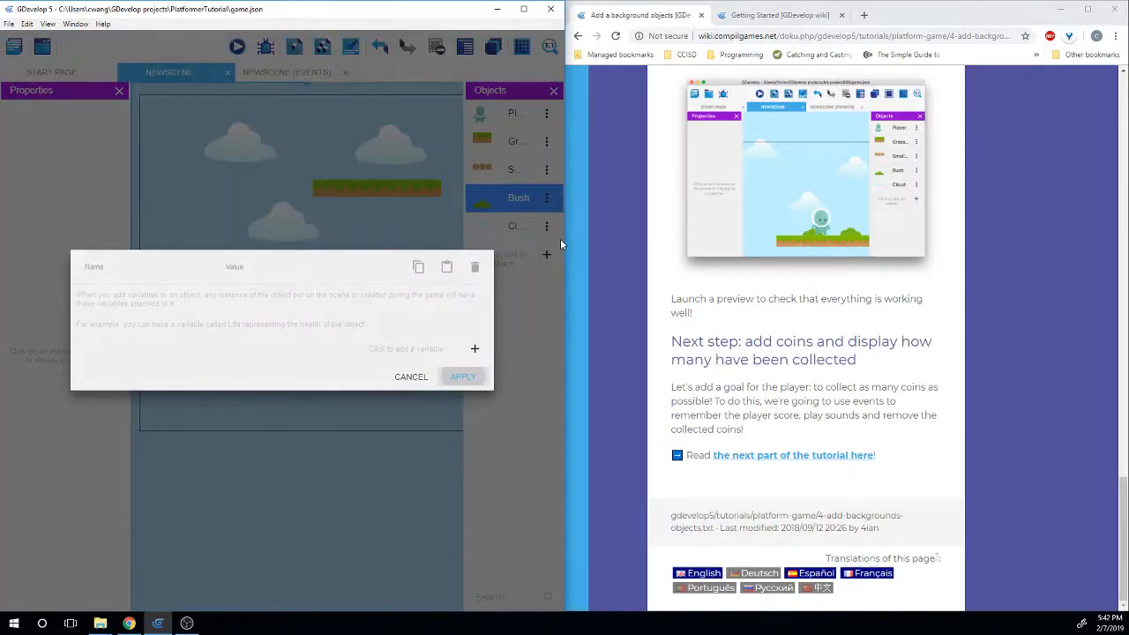
pyautogui.click(413, 377)
pyautogui.rightClick(522, 201)
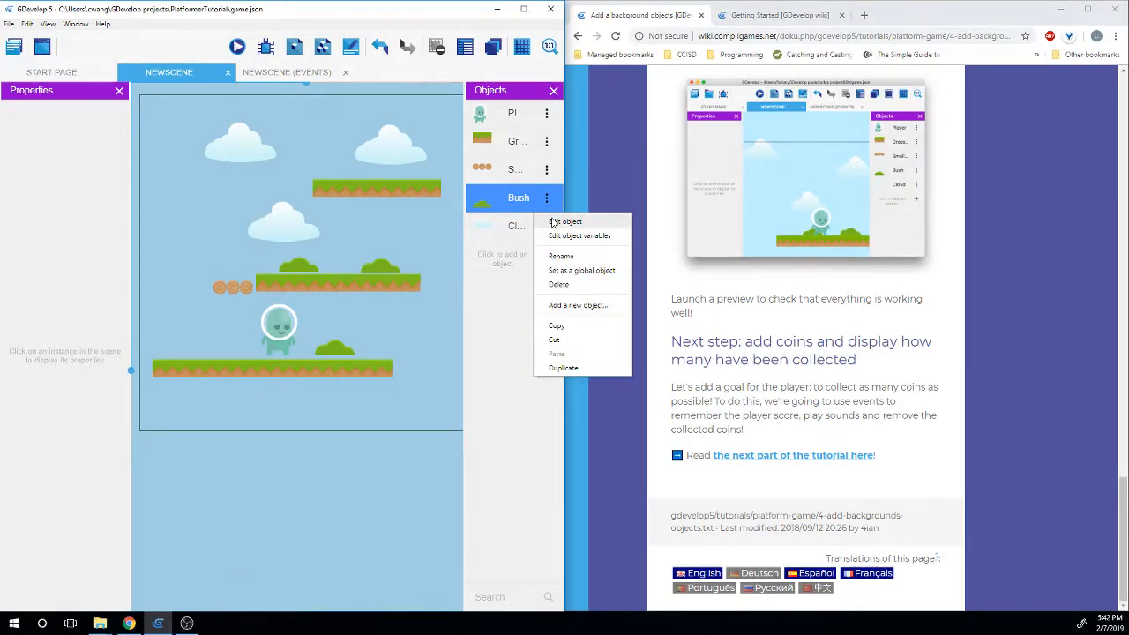
pyautogui.click(563, 221)
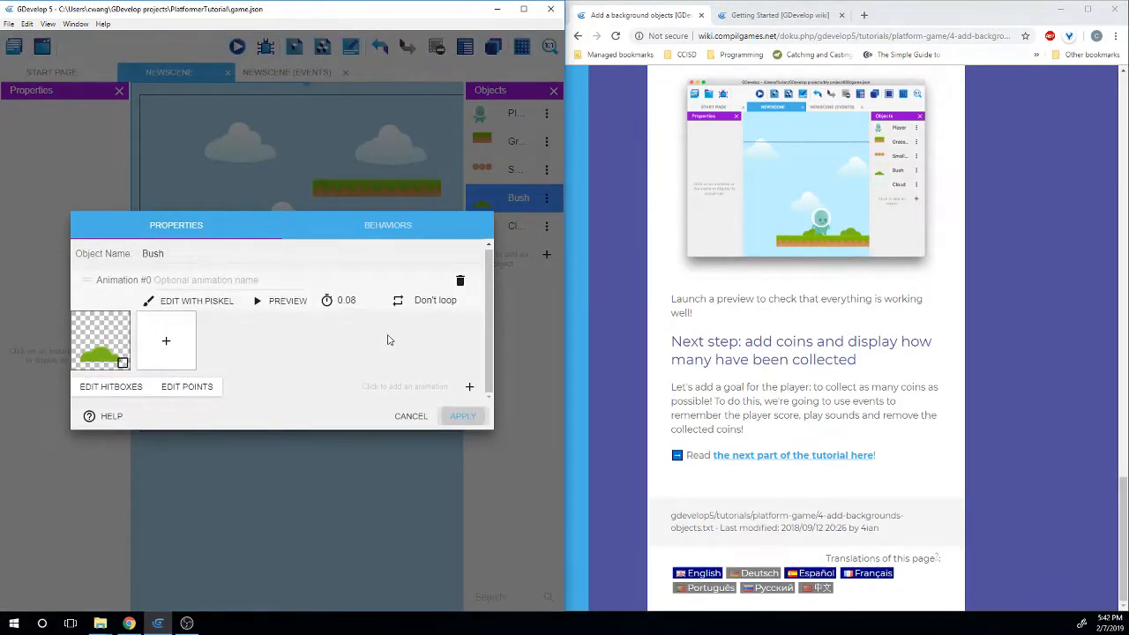
pyautogui.click(399, 235)
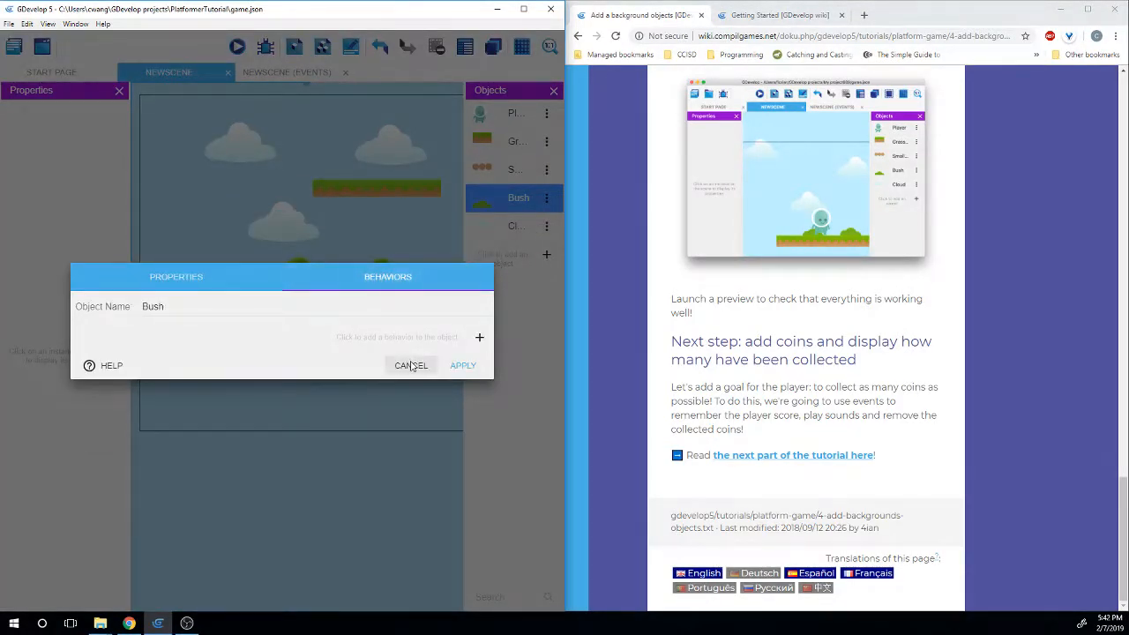
pyautogui.click(411, 365)
pyautogui.click(373, 264)
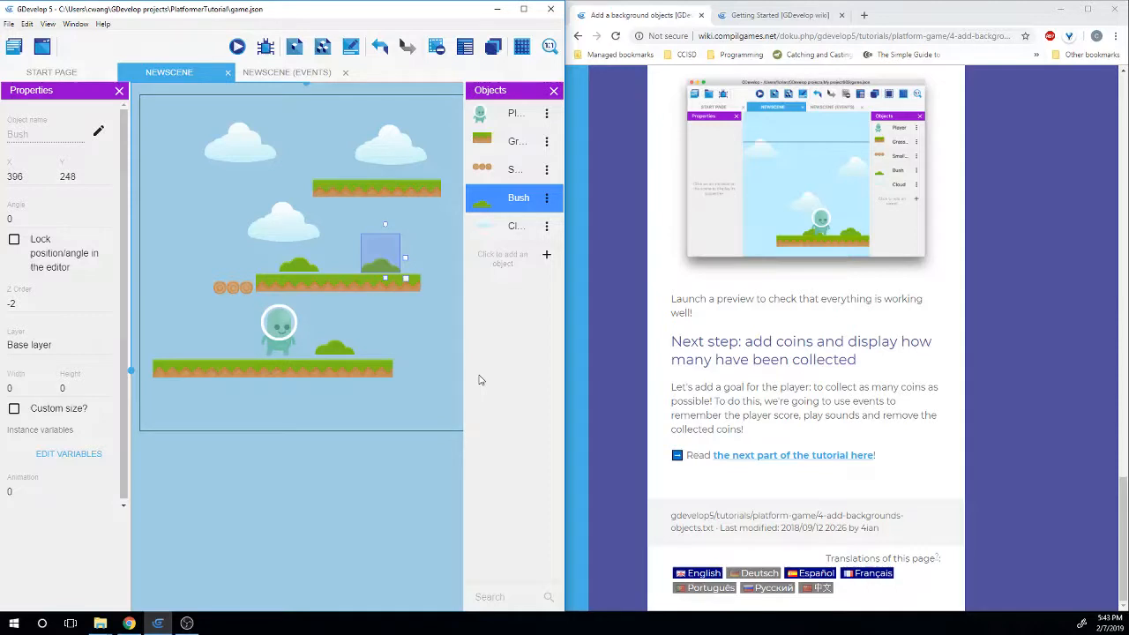
# Open the next part of the tutorial, save the project, and read the Add coins section
pyautogui.click(778, 457)
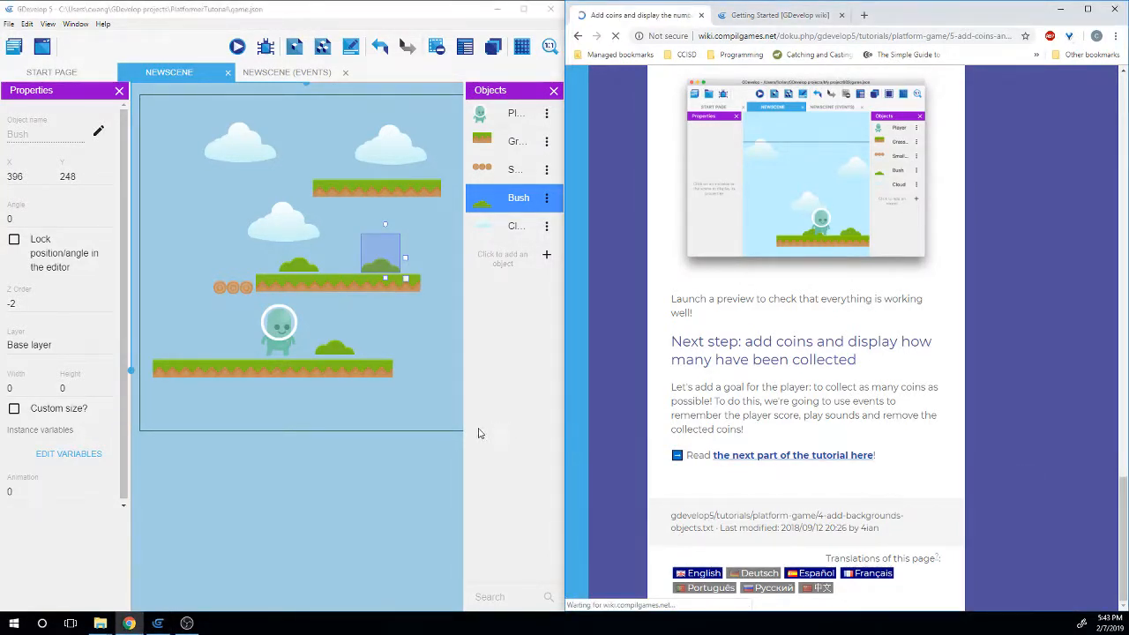
pyautogui.hotkey('ctrl', 's')
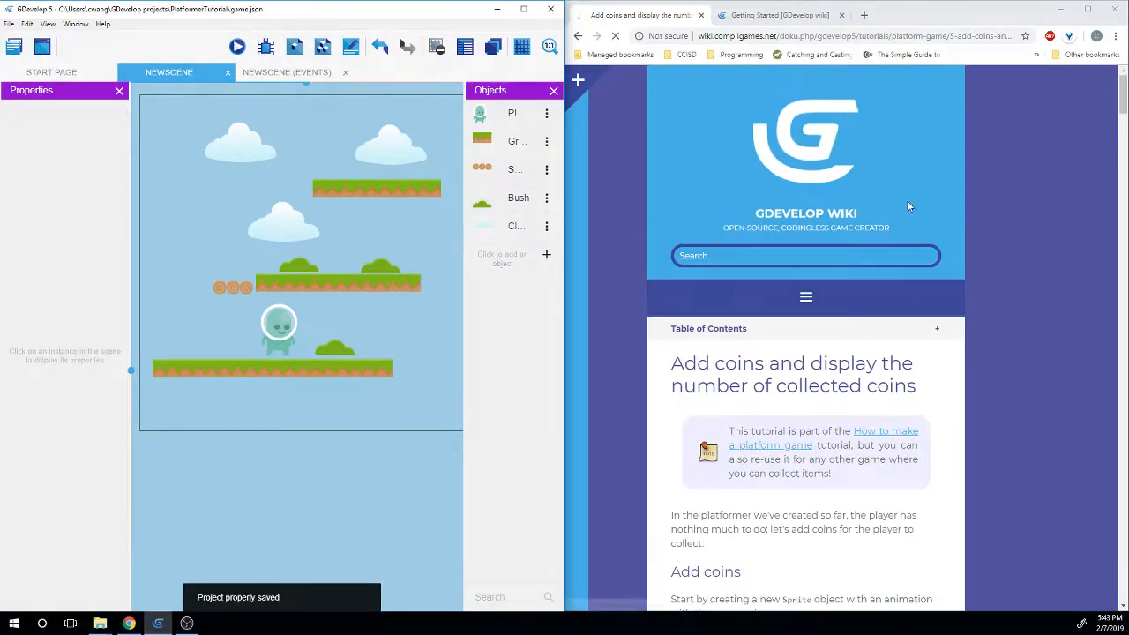
pyautogui.scroll(-4, 952, 329)
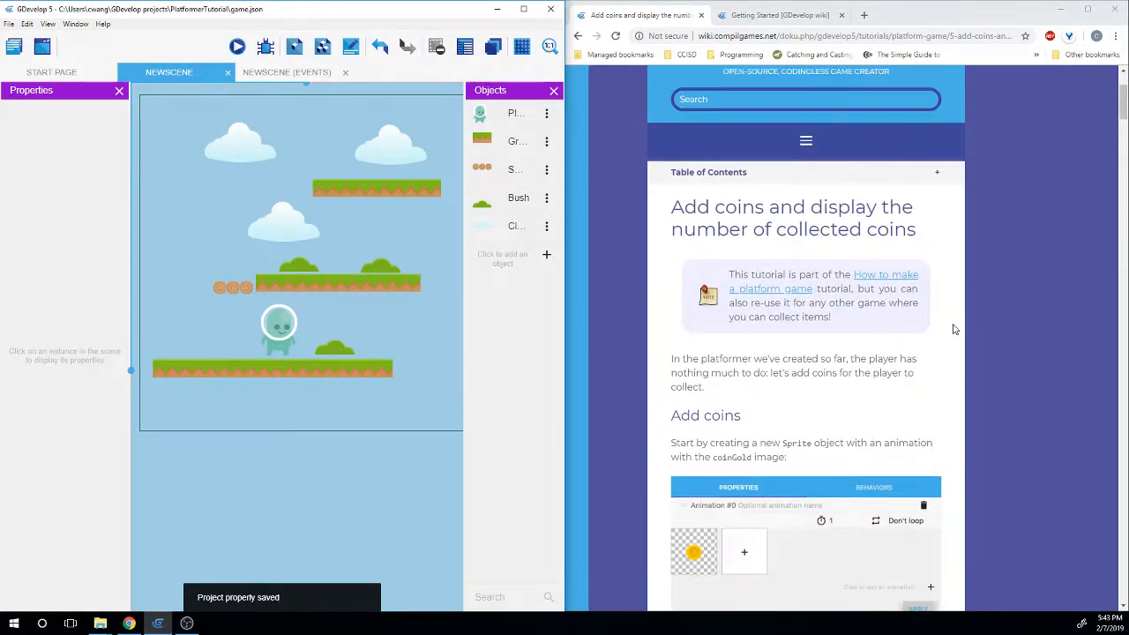
pyautogui.scroll(-1, 952, 329)
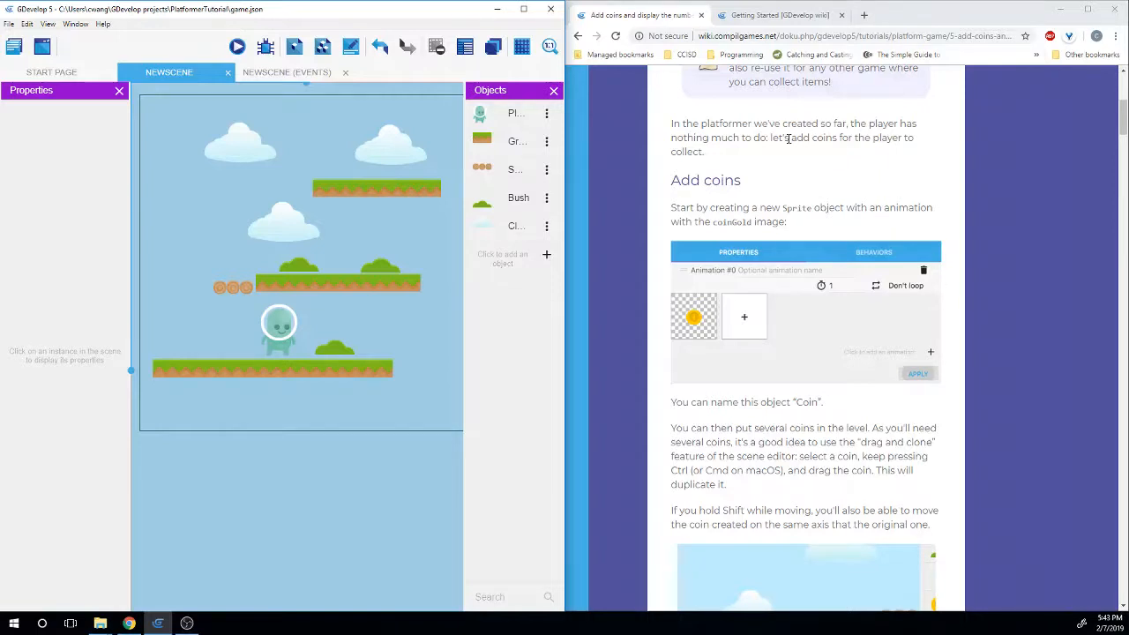
pyautogui.scroll(1, 788, 139)
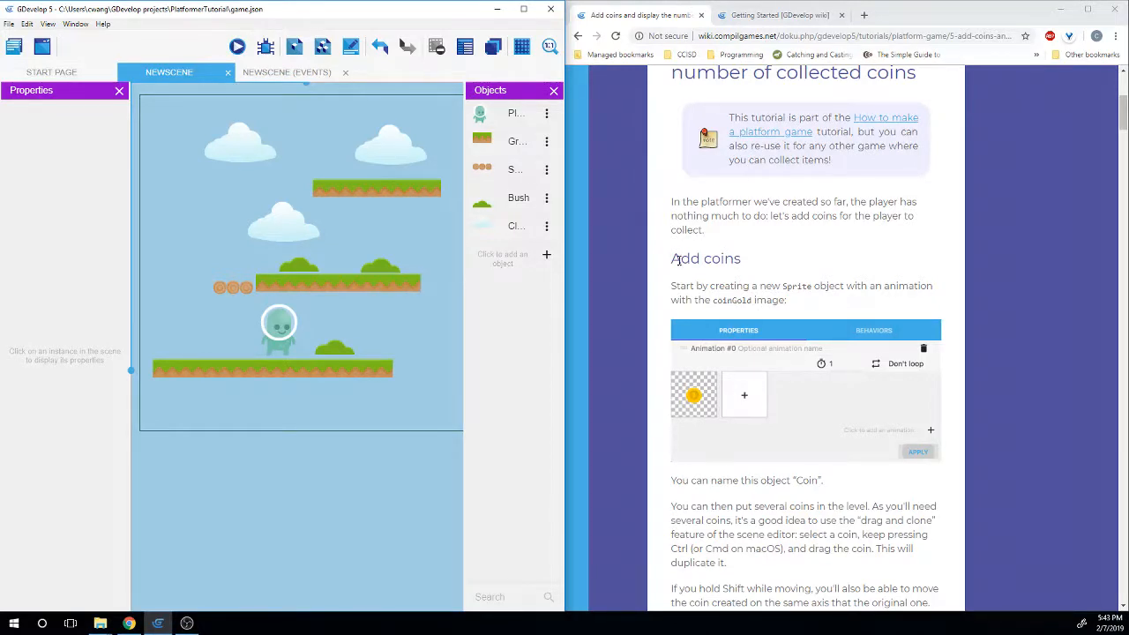
pyautogui.scroll(-2, 667, 261)
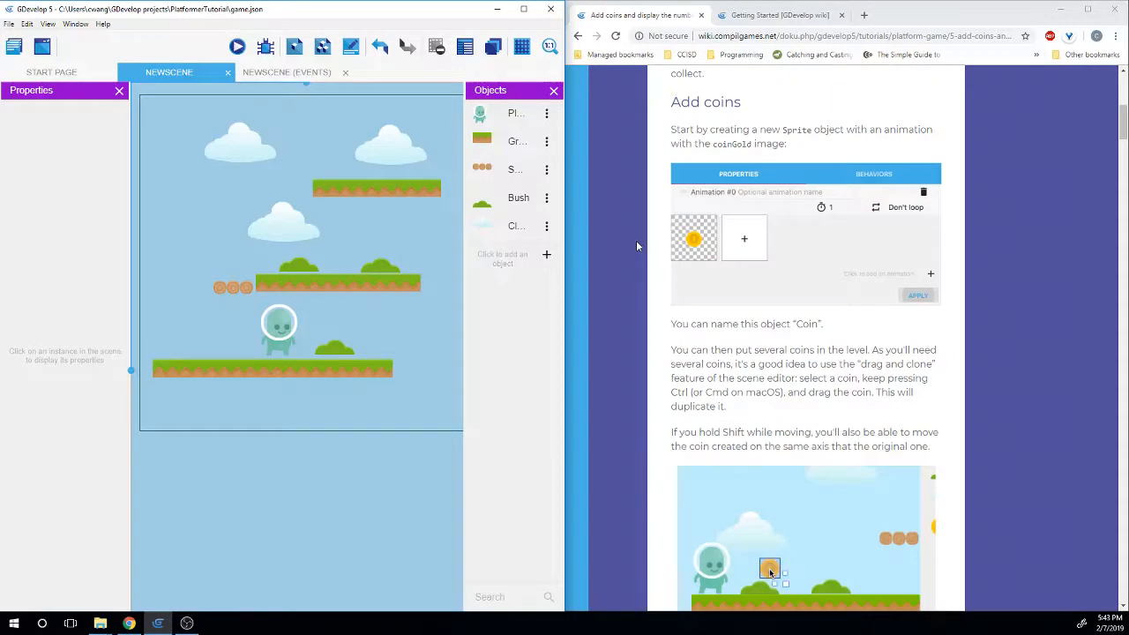
# Add a new Sprite object with one empty animation, cancelling the image selection and applying the object
pyautogui.click(546, 255)
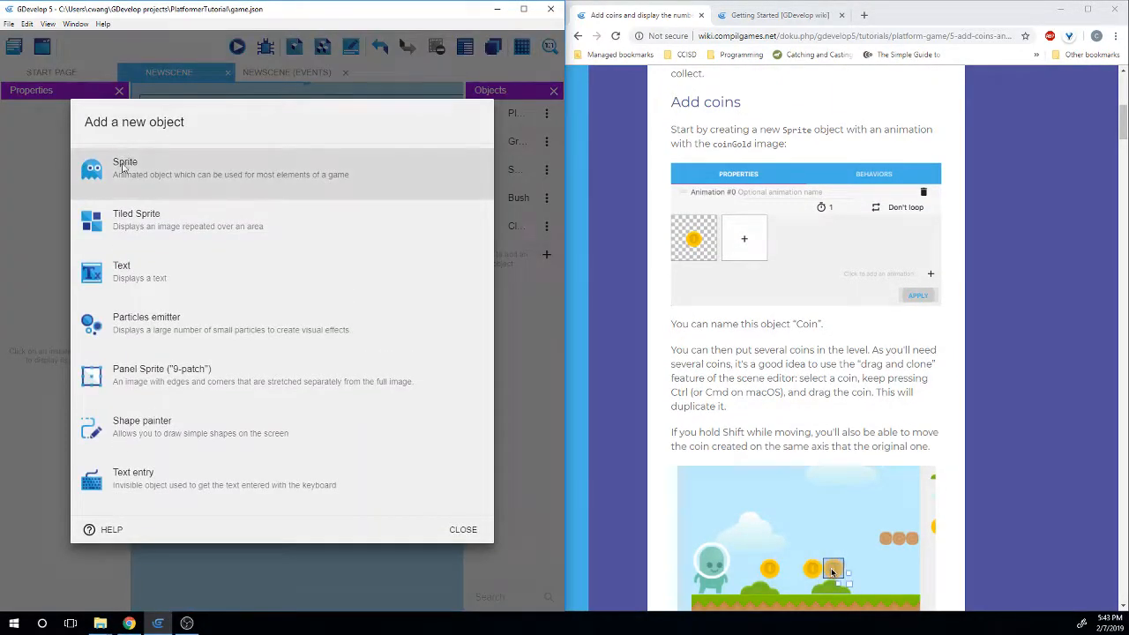
pyautogui.click(124, 168)
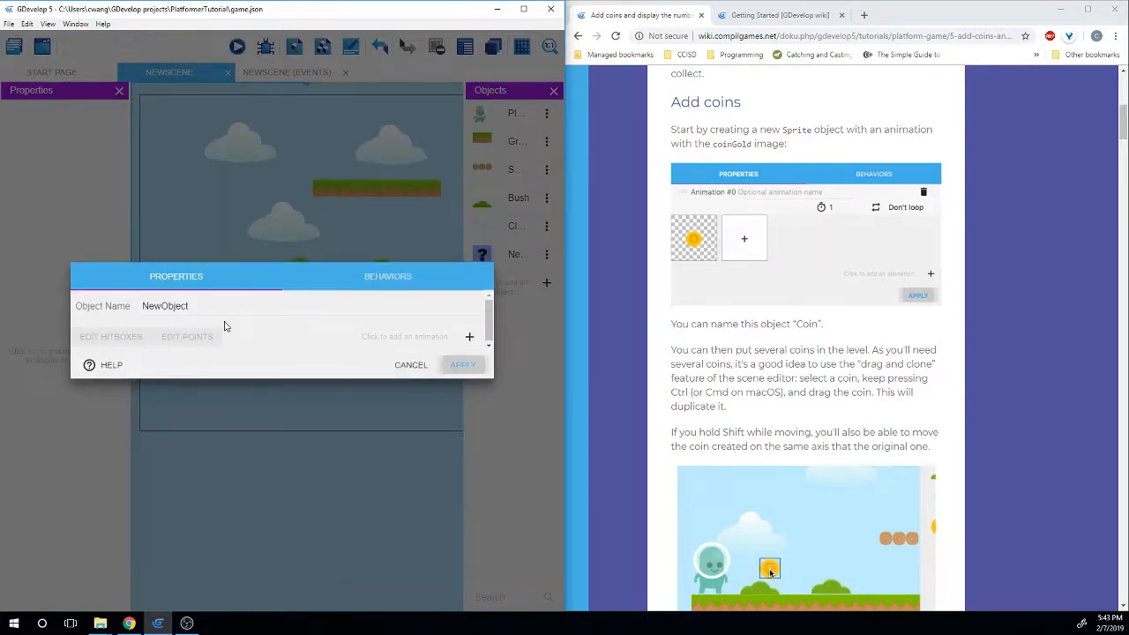
pyautogui.click(469, 337)
pyautogui.click(102, 345)
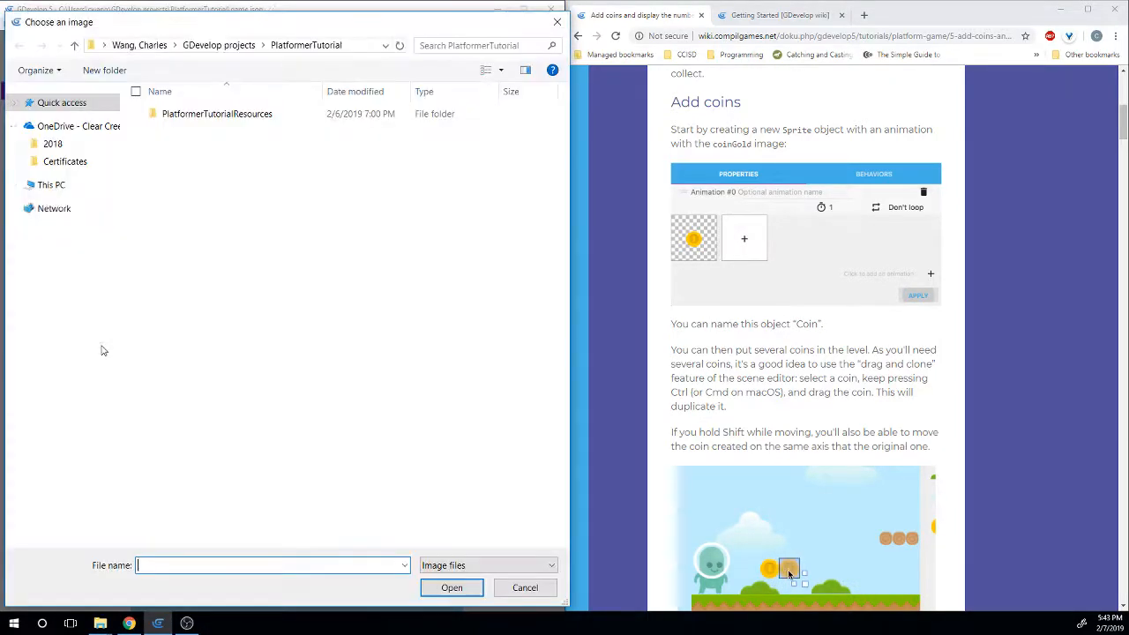
pyautogui.click(561, 23)
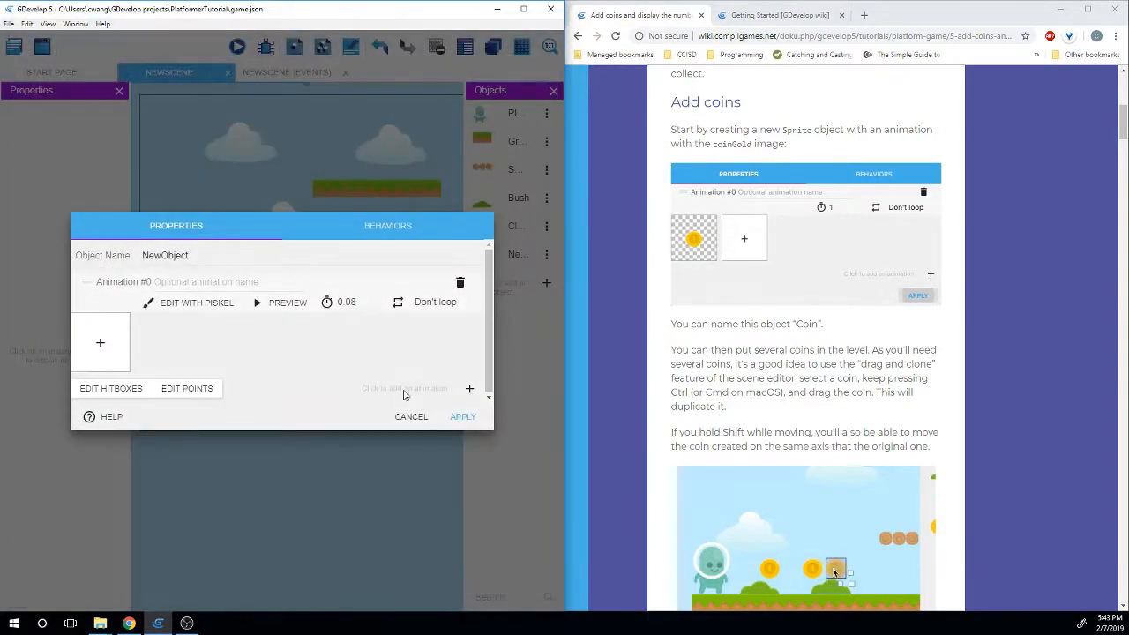
pyautogui.click(463, 417)
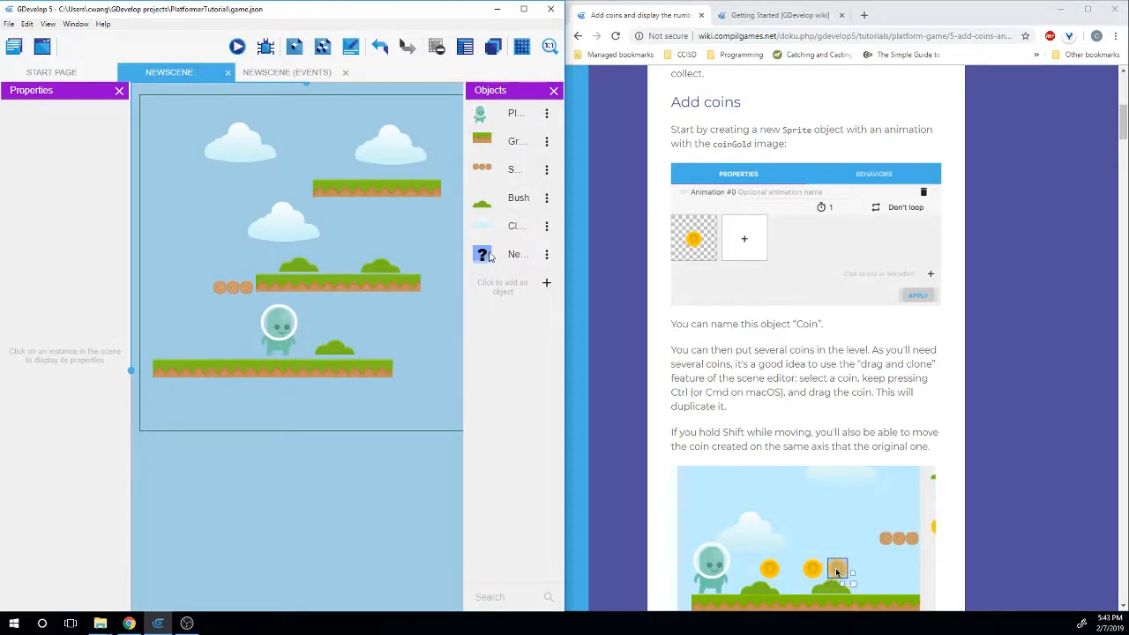
# Place a NewObject instance in the air above the bush beside the player, preview the scene, and close the preview
pyautogui.click(523, 9)
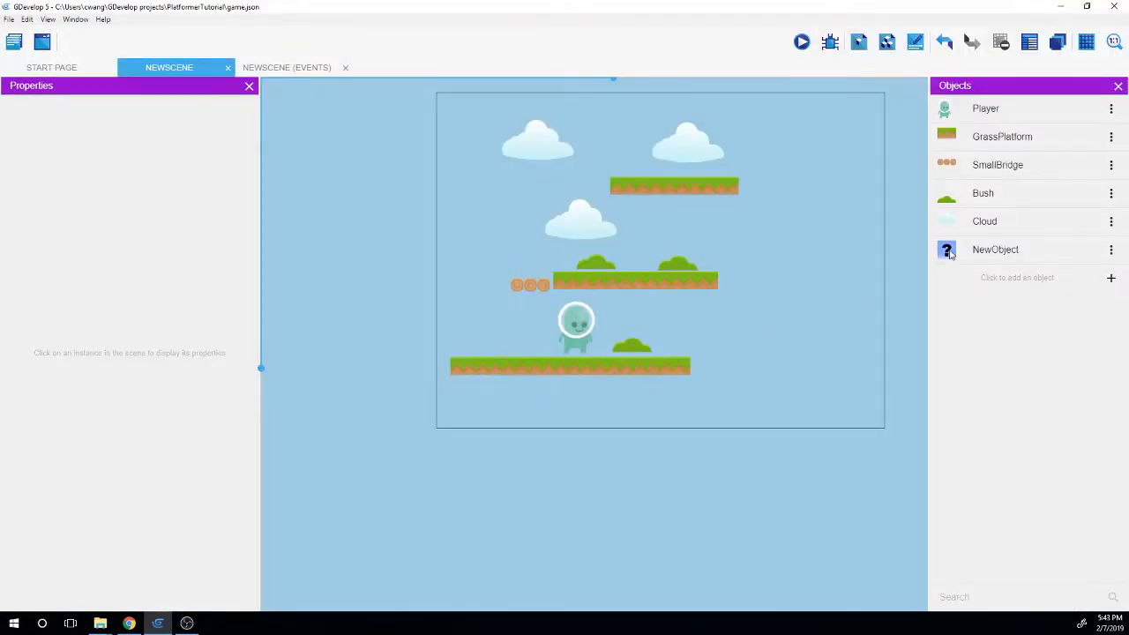
pyautogui.moveTo(951, 253); pyautogui.dragTo(658, 323)
pyautogui.click(757, 318)
pyautogui.click(800, 46)
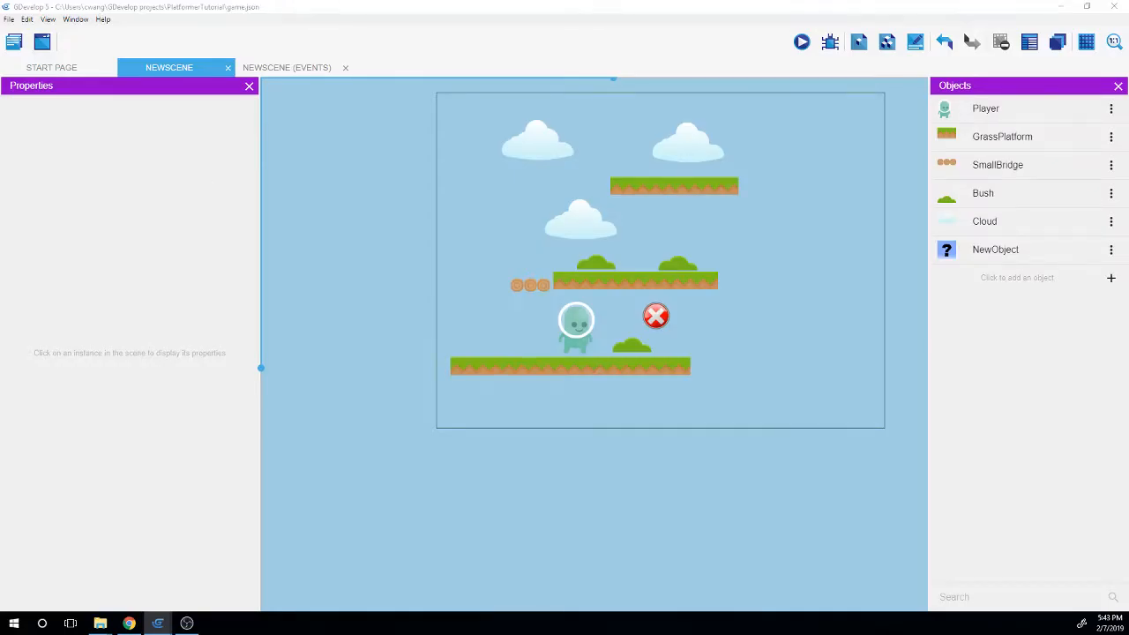
pyautogui.moveTo(469, 77); pyautogui.dragTo(320, 124)
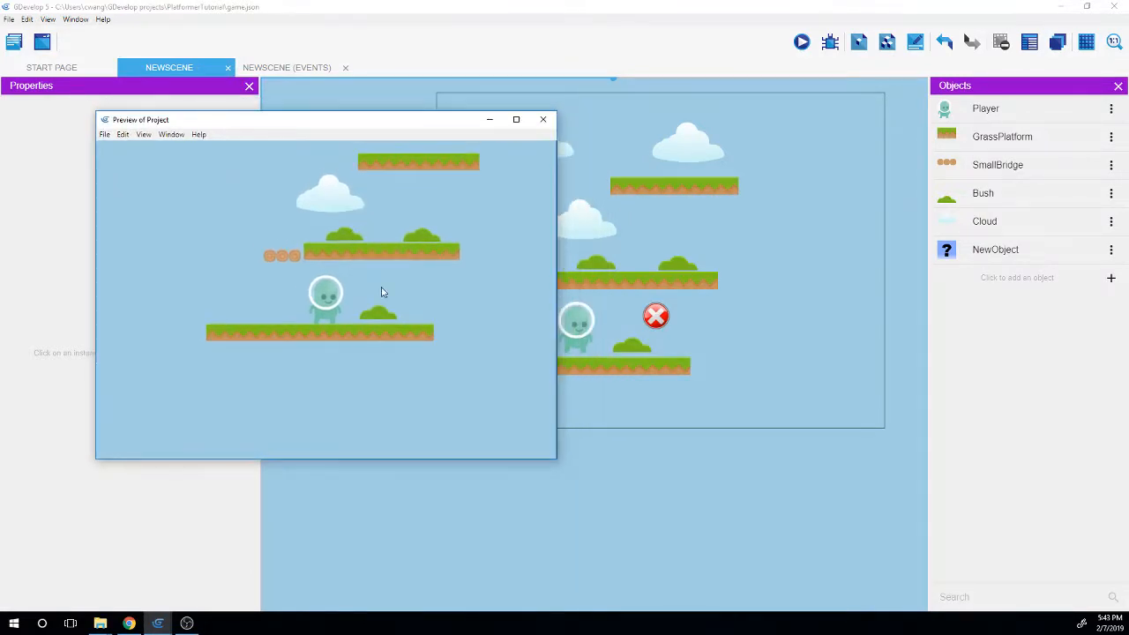
pyautogui.click(543, 119)
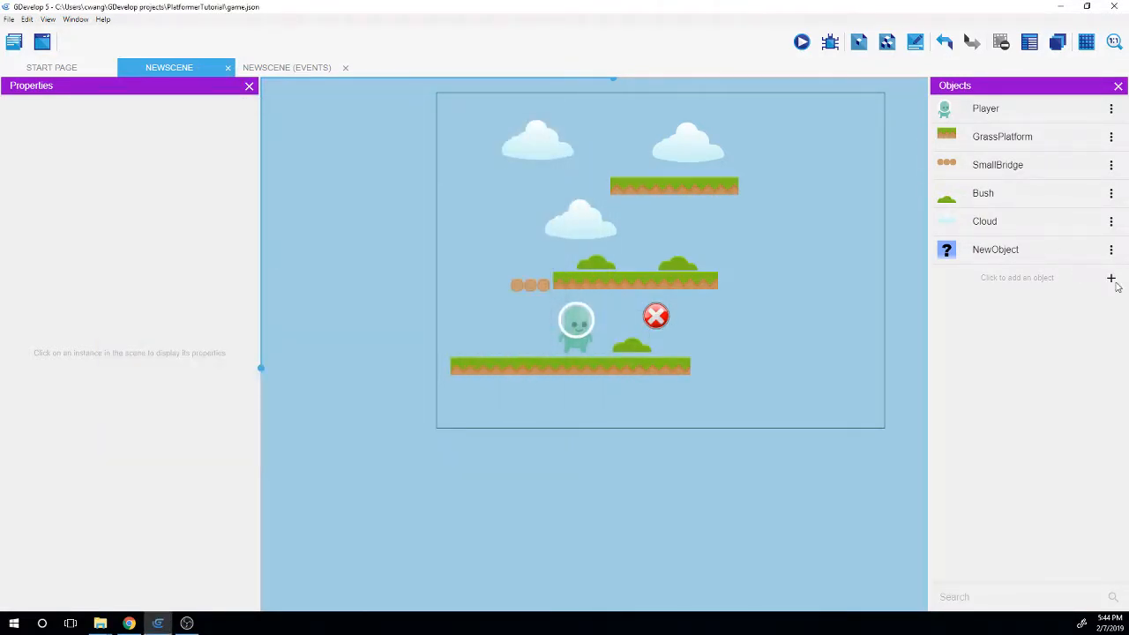
# Edit NewObject and add the coinGold image from the PlatformerTutorialResources folder to its Animation #0
pyautogui.click(1006, 249)
pyautogui.rightClick(1013, 250)
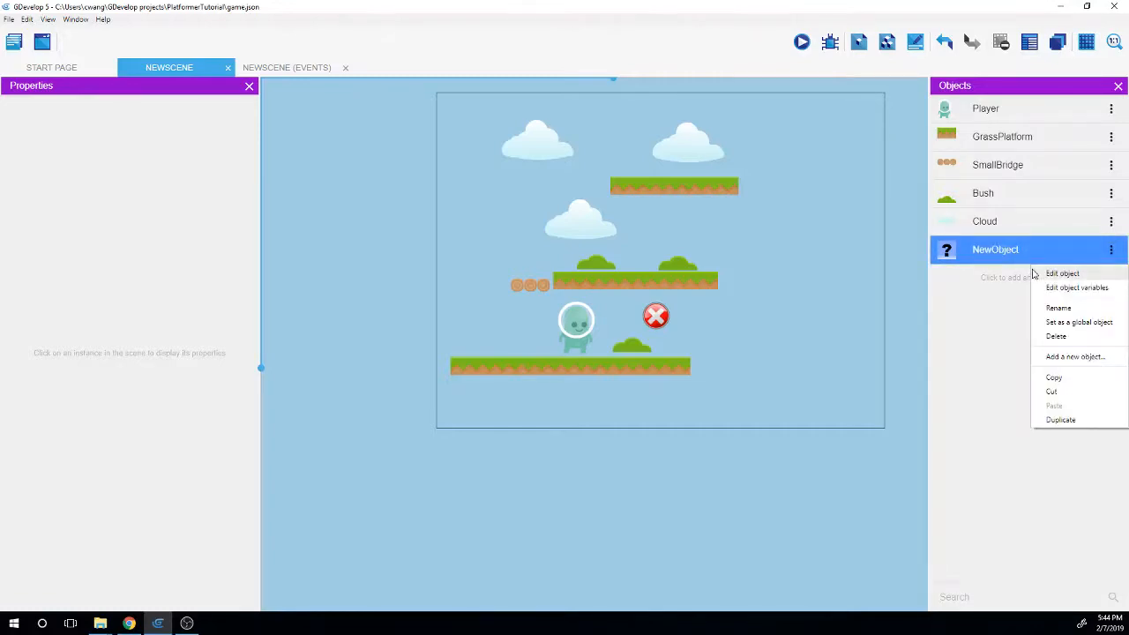
pyautogui.click(1037, 274)
pyautogui.click(368, 343)
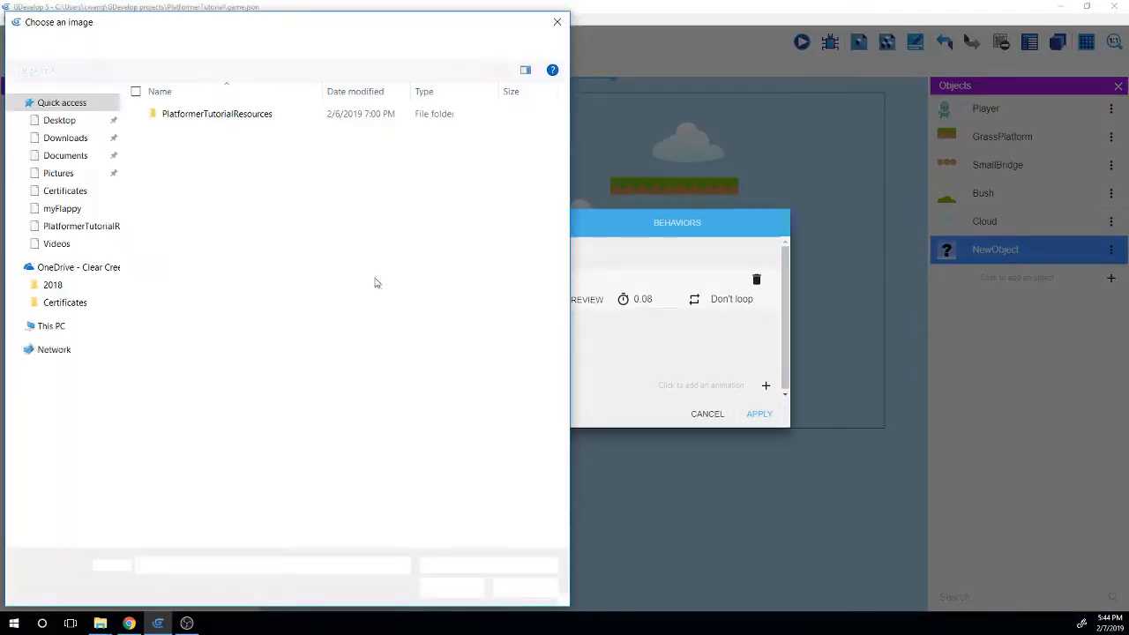
pyautogui.doubleClick(265, 114)
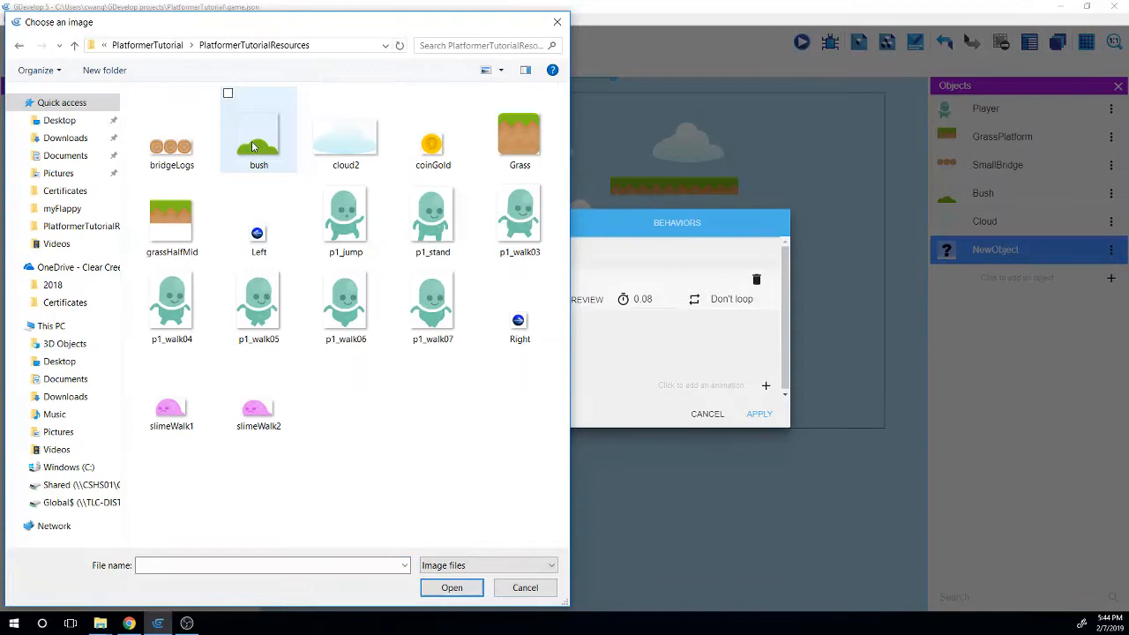
pyautogui.doubleClick(433, 141)
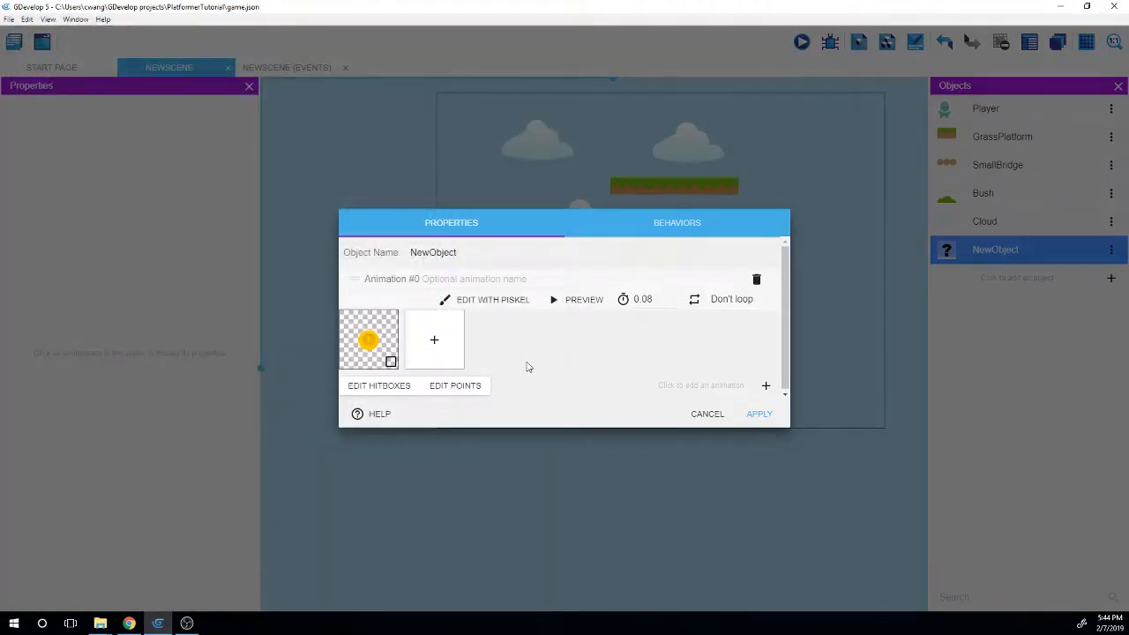
# Show the editor beside the tutorial, name the object Coin, and apply the object changes
pyautogui.press('super+Left')
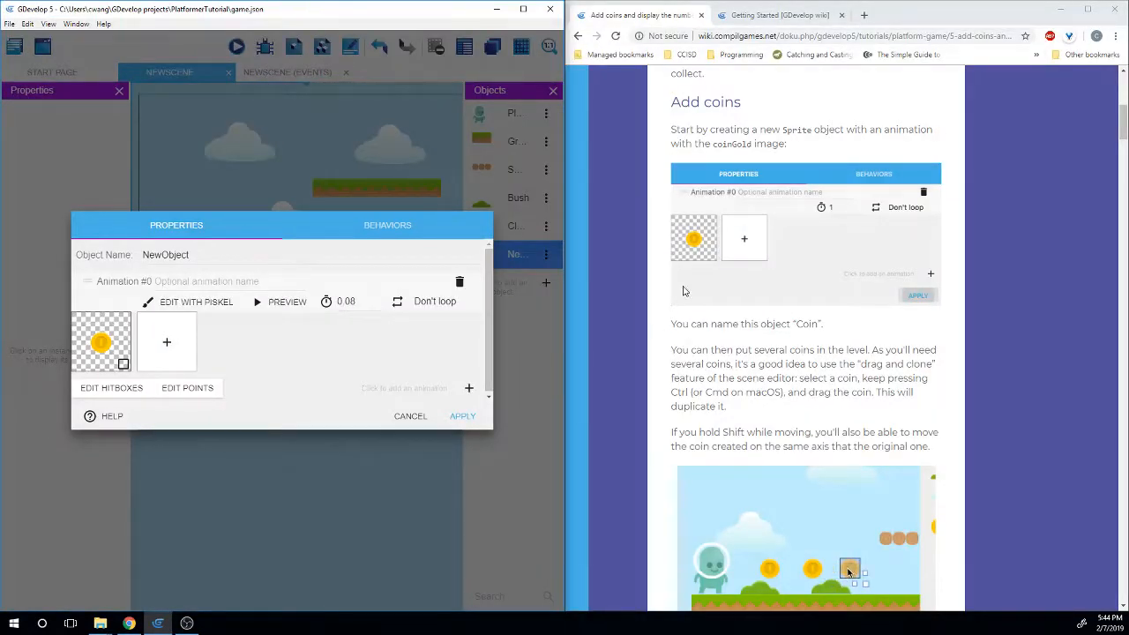
pyautogui.scroll(-1, 670, 284)
pyautogui.doubleClick(237, 258)
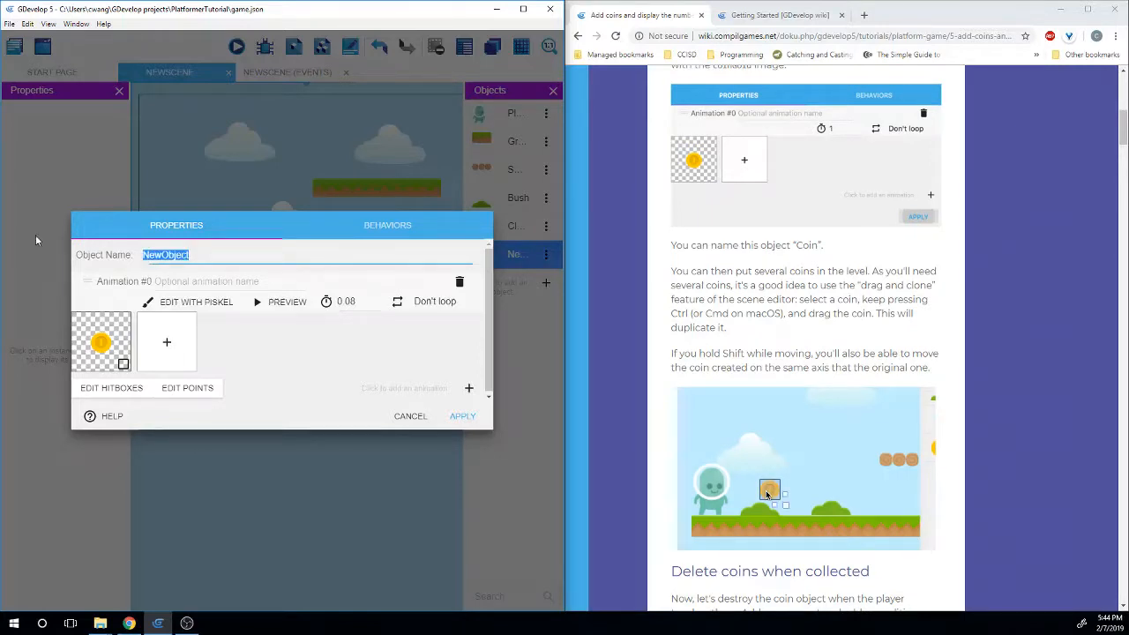
pyautogui.write('Coin')
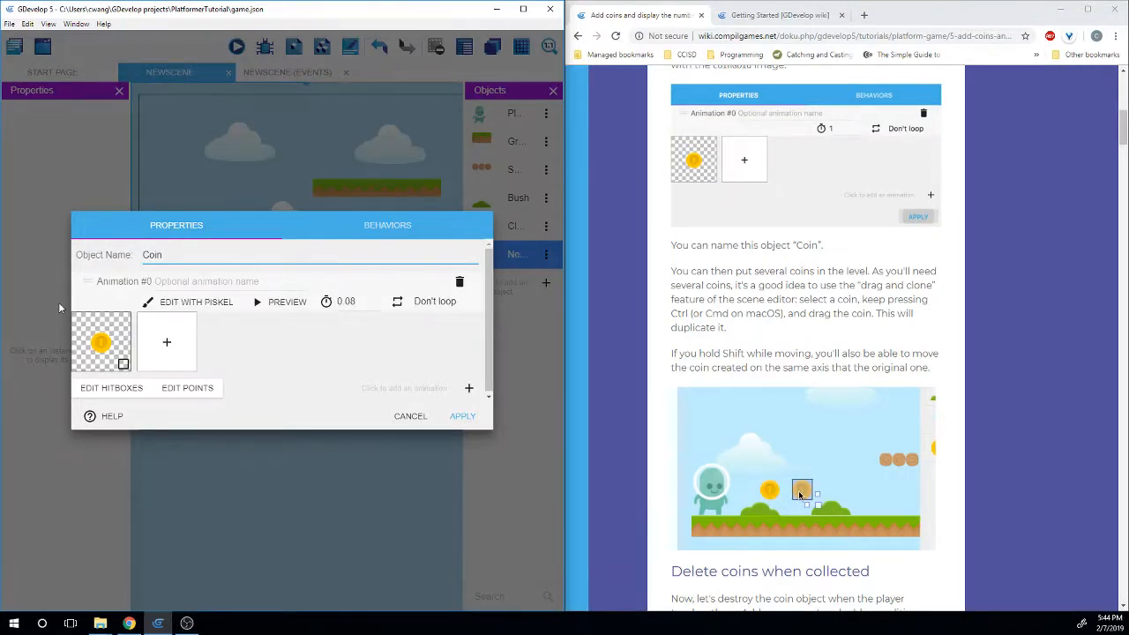
pyautogui.scroll(-1, 608, 348)
pyautogui.click(480, 417)
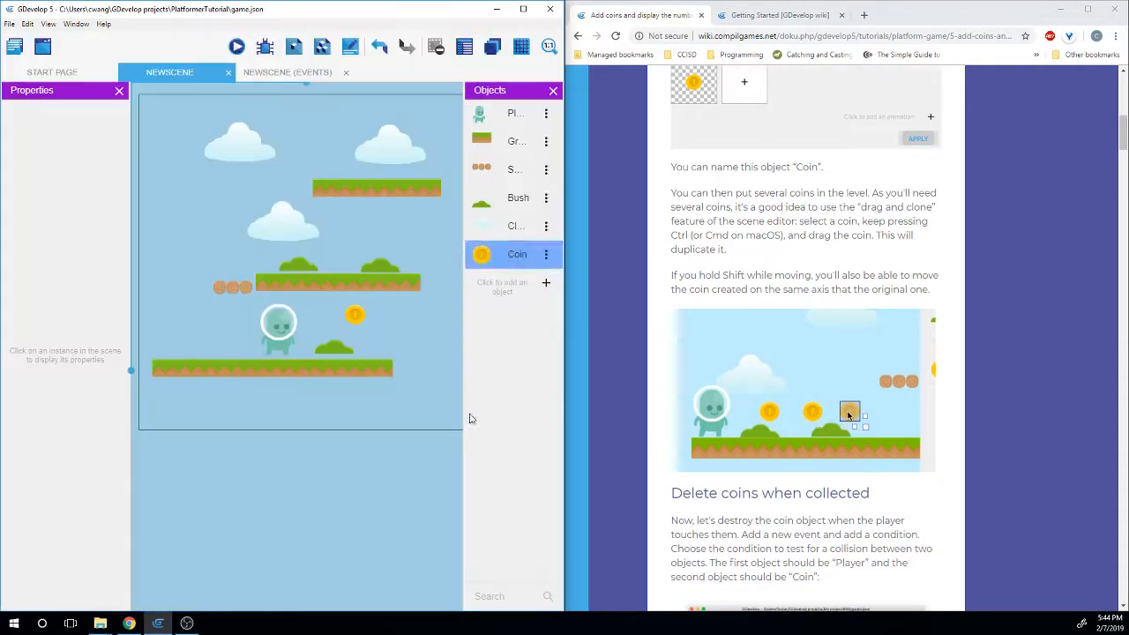
# Move the coin onto the lowest platform beyond its bush, and place a second coin between the two bushes on the middle platform
pyautogui.click(374, 342)
pyautogui.moveTo(376, 342); pyautogui.dragTo(372, 349)
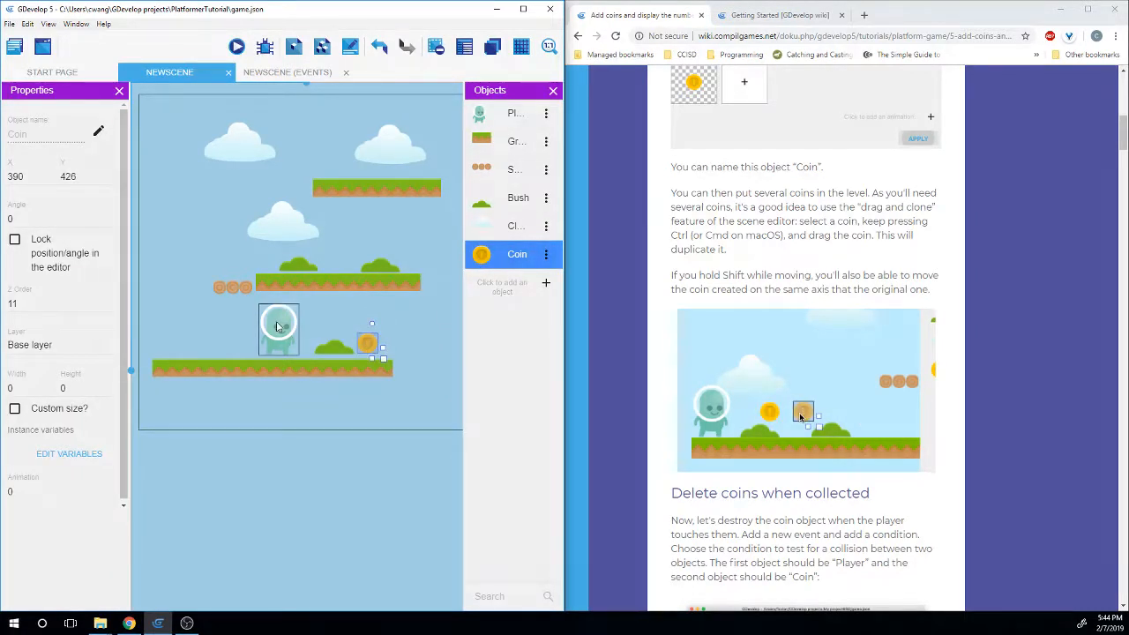
pyautogui.moveTo(372, 340)
pyautogui.mouseDown()
pyautogui.moveTo(372, 353)
pyautogui.moveTo(393, 356)
pyautogui.moveTo(397, 316)
pyautogui.moveTo(353, 265)
pyautogui.mouseUp()
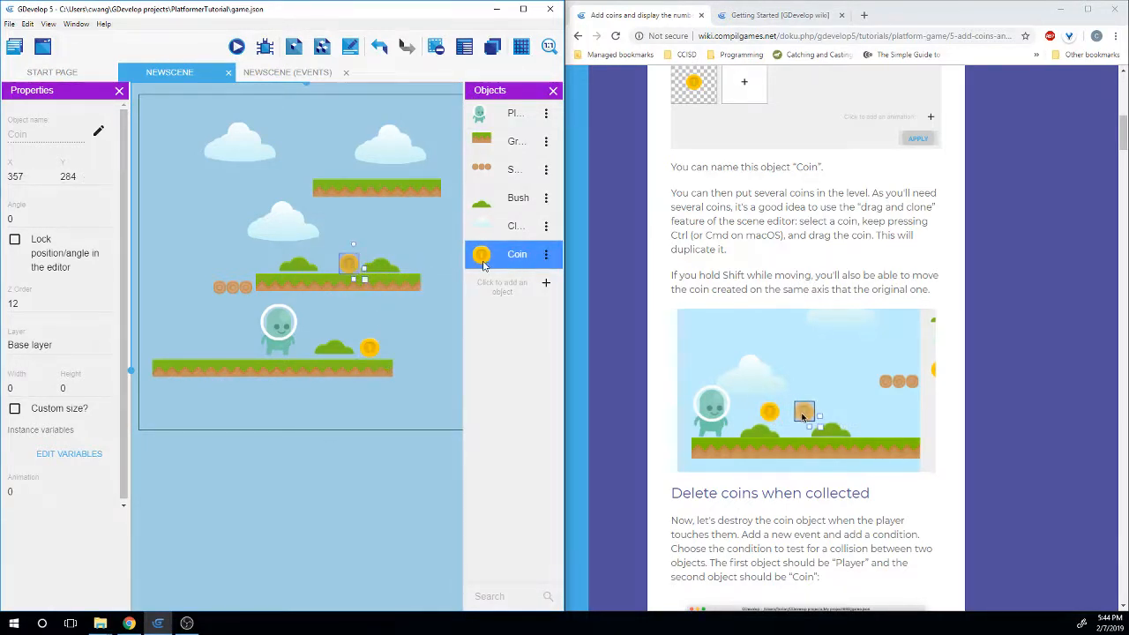
# Add two more Coin instances side by side on the lowest platform, between its outer end and the player
pyautogui.moveTo(485, 257); pyautogui.dragTo(226, 355)
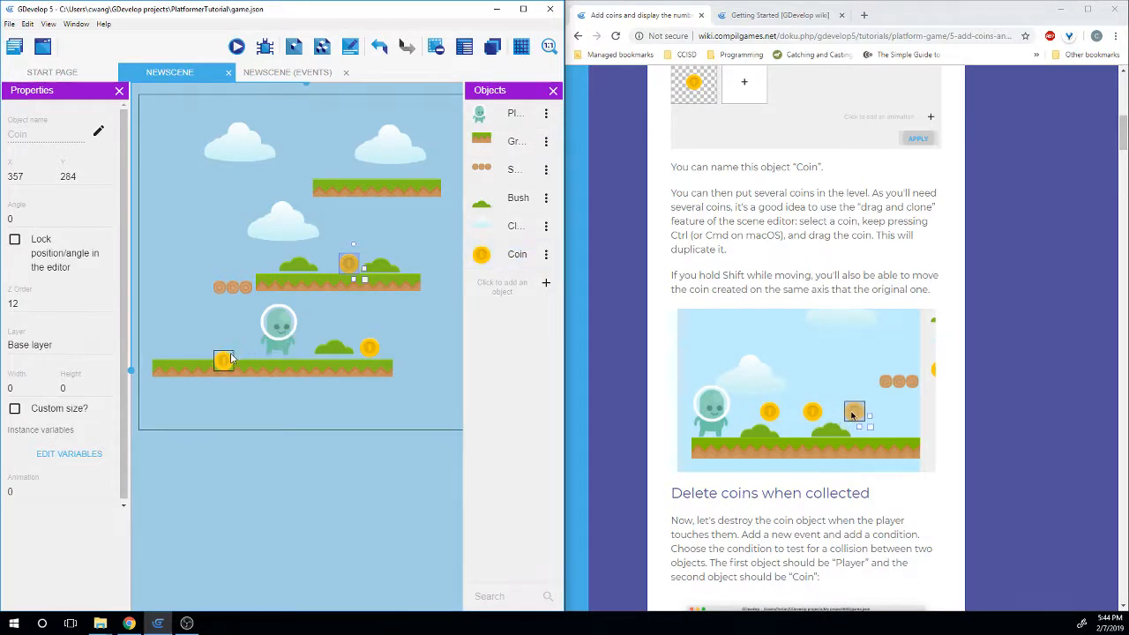
pyautogui.rightClick(181, 335)
pyautogui.click(211, 341)
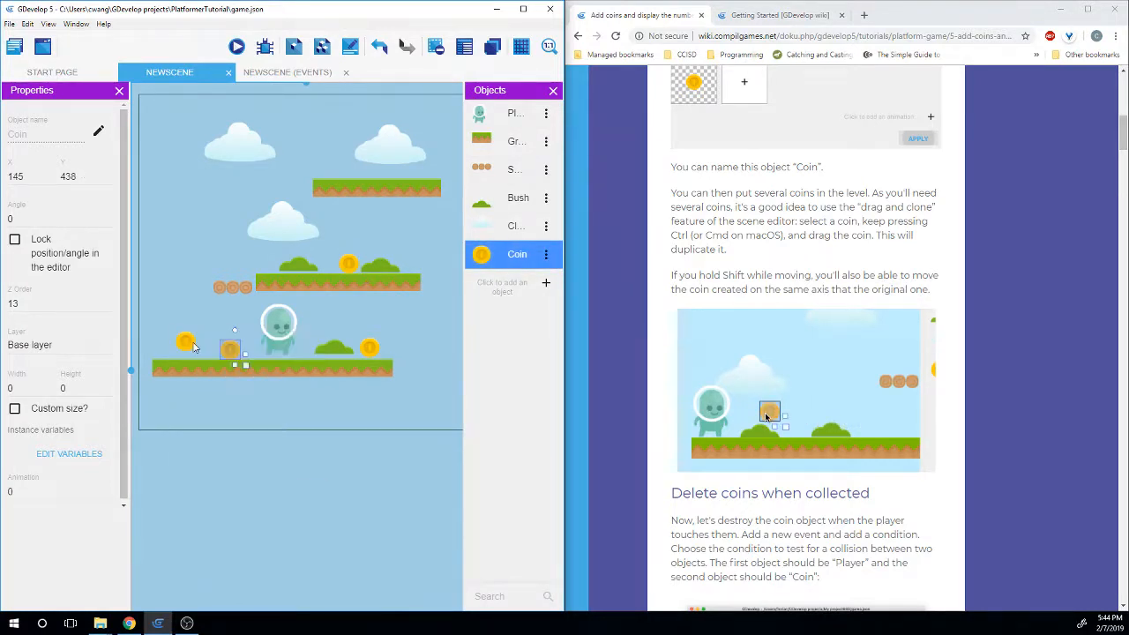
pyautogui.moveTo(187, 344); pyautogui.dragTo(187, 352)
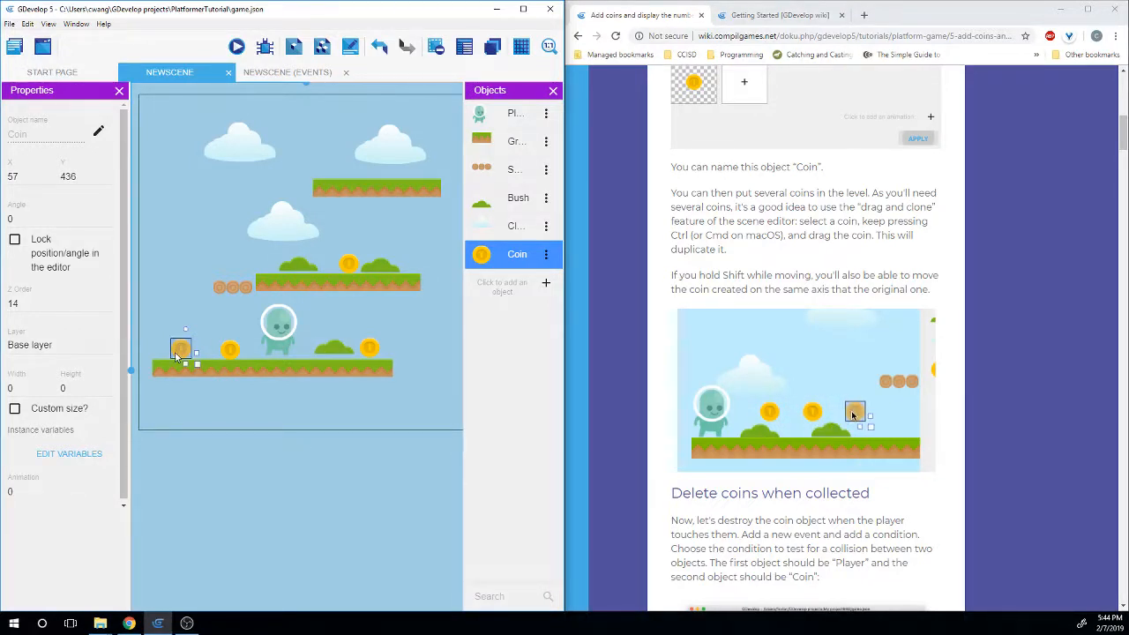
# Clone the middle platform's coin repeatedly along the platform, above the small bridge, and in the air above the platform
pyautogui.click(351, 267)
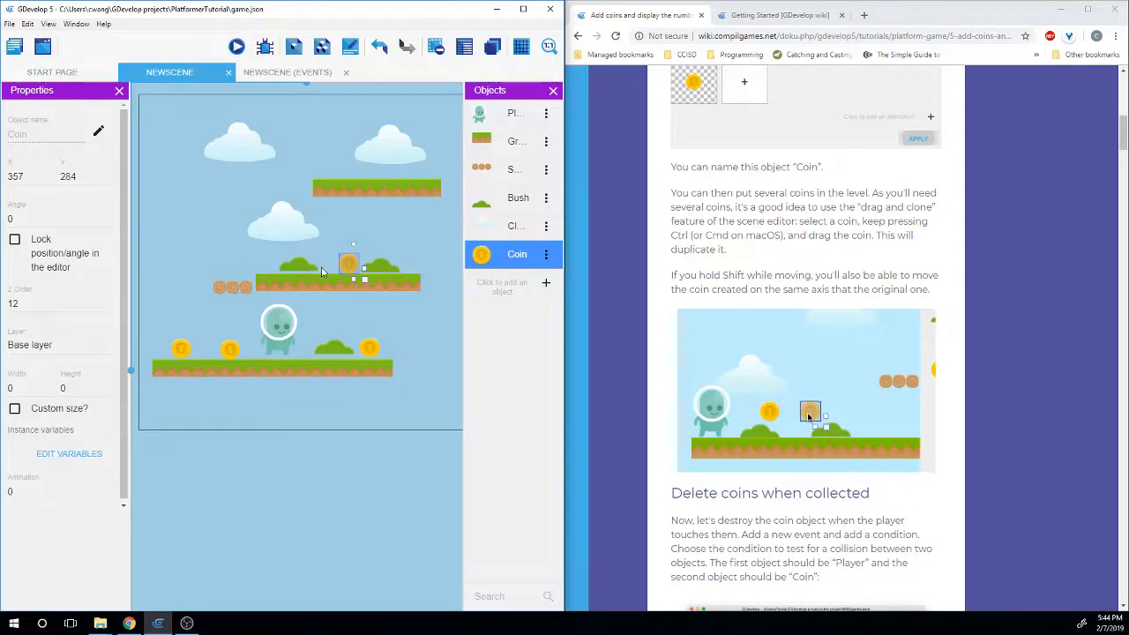
pyautogui.moveTo(338, 272)
pyautogui.keyDown('ctrl'); pyautogui.mouseDown()
pyautogui.moveTo(248, 271)
pyautogui.moveTo(402, 272)
pyautogui.moveTo(383, 236)
pyautogui.moveTo(303, 235)
pyautogui.mouseUp(); pyautogui.keyUp('ctrl')
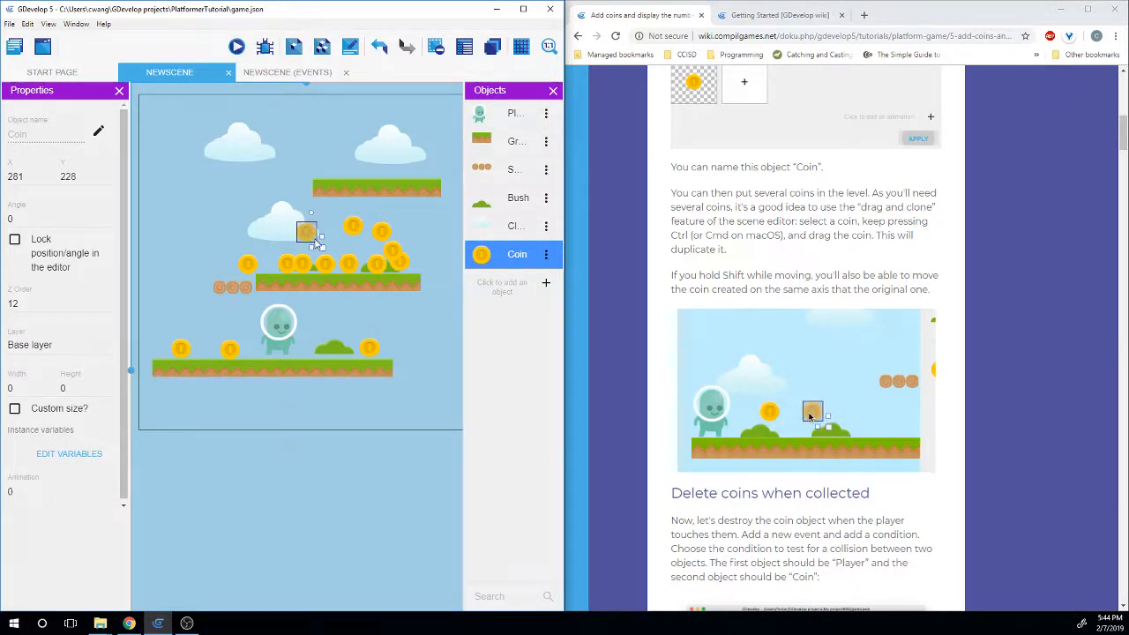
# Undo the last three coin clones in the air above the middle platform, and save the project
pyautogui.hotkey('ctrl', 'z')
pyautogui.hotkey('ctrl', 'z')
pyautogui.hotkey('ctrl', 'z')
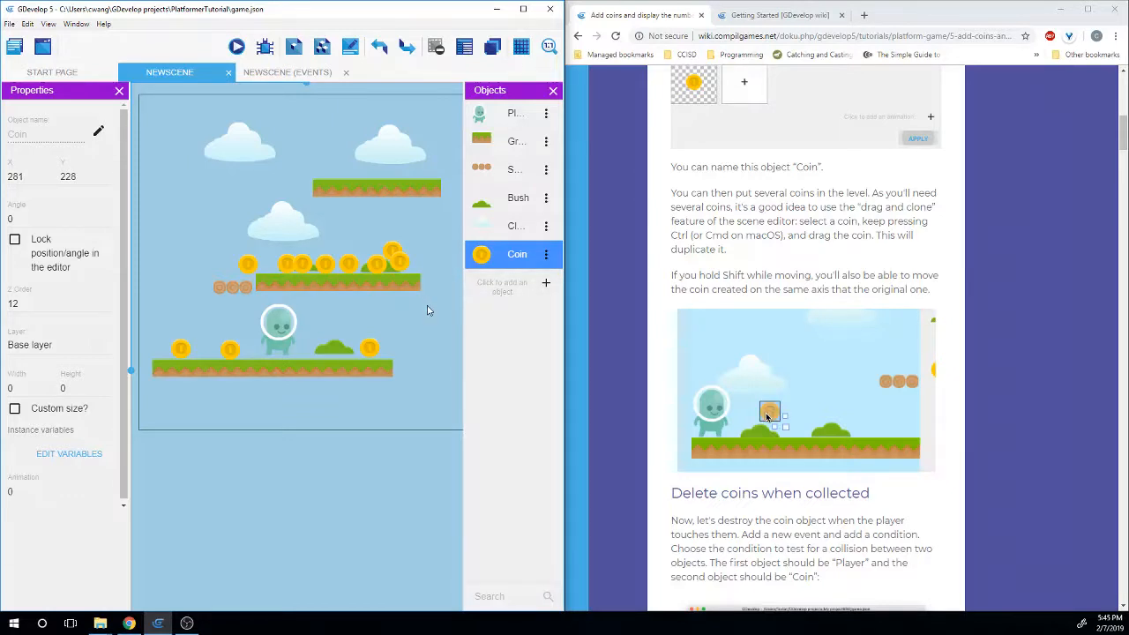
pyautogui.hotkey('ctrl', 's')
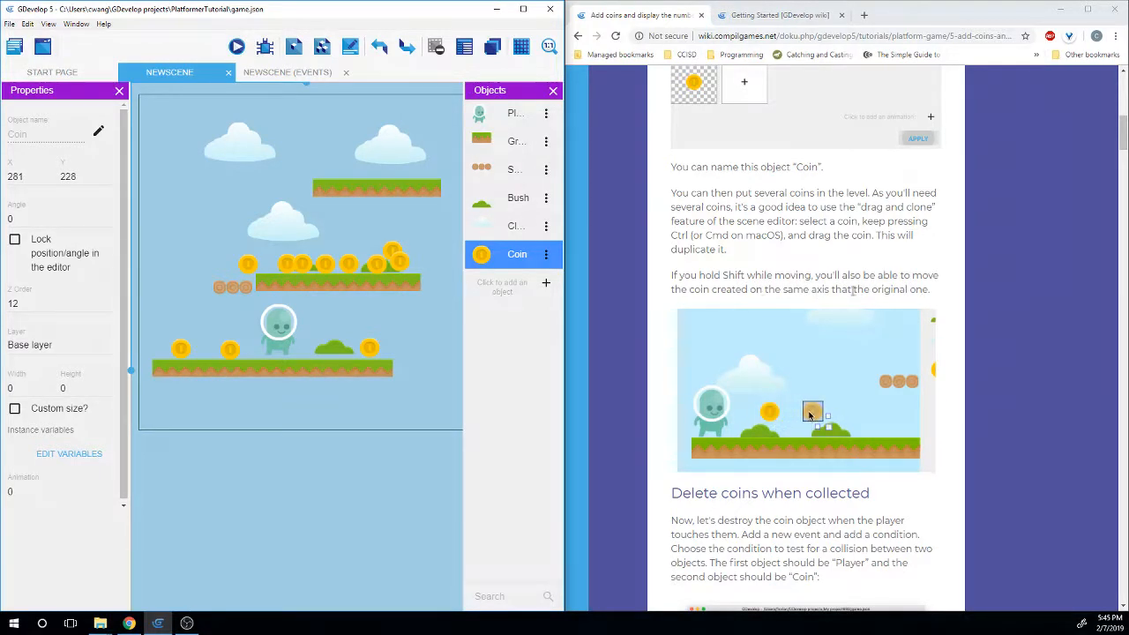
# Clone the coin at the far end of the lowest grass platform into three more coins clustered just beside and above it
pyautogui.click(369, 348)
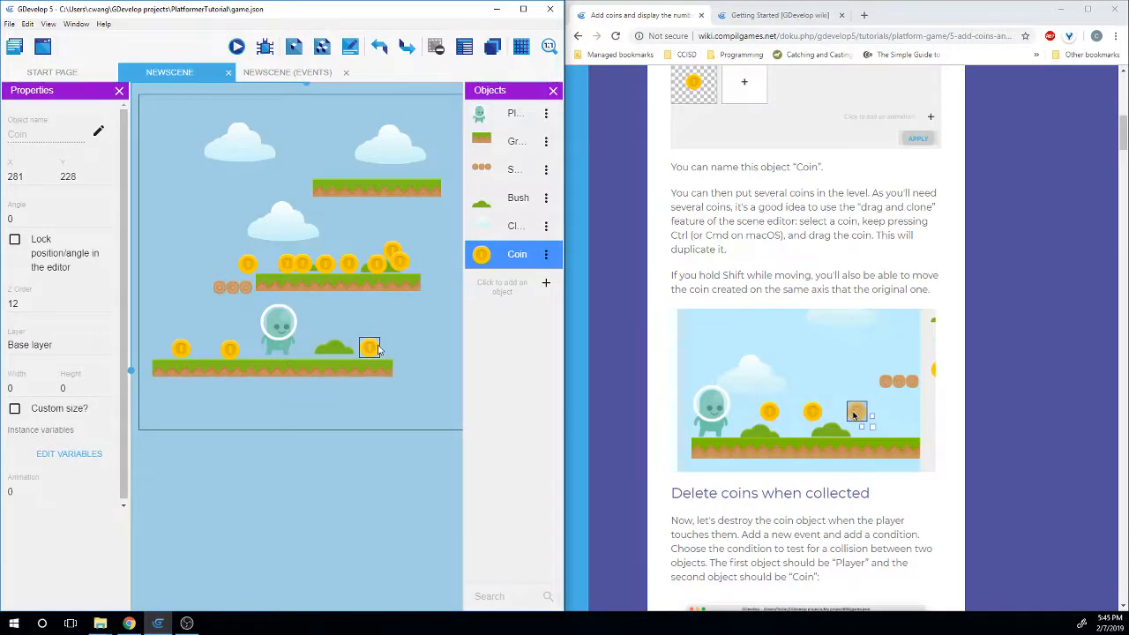
pyautogui.click(368, 350)
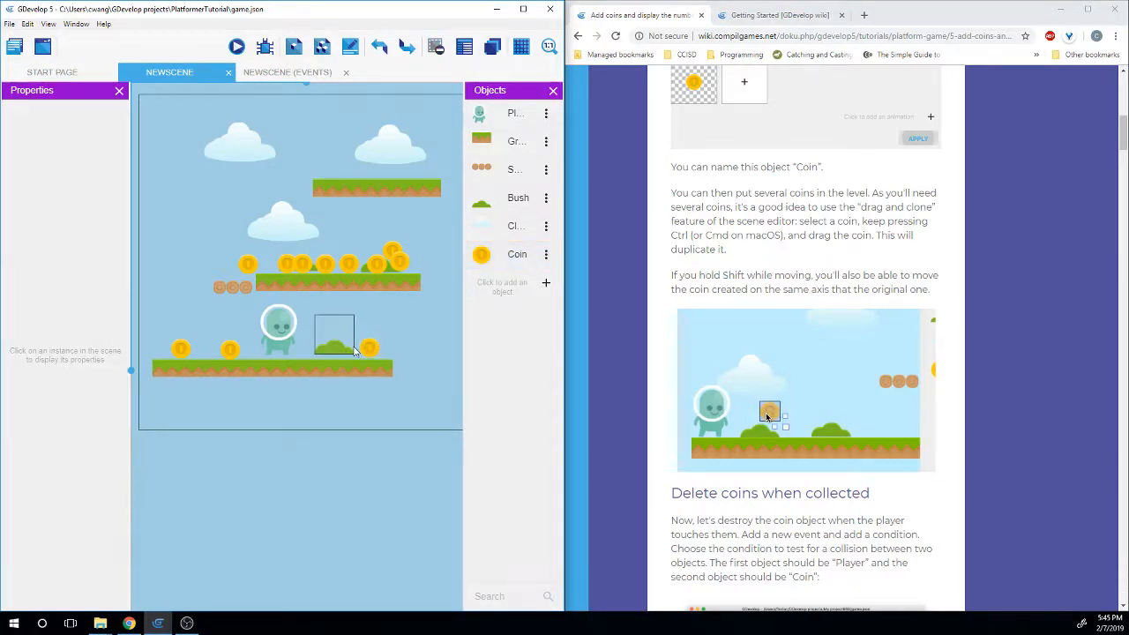
pyautogui.click(370, 349)
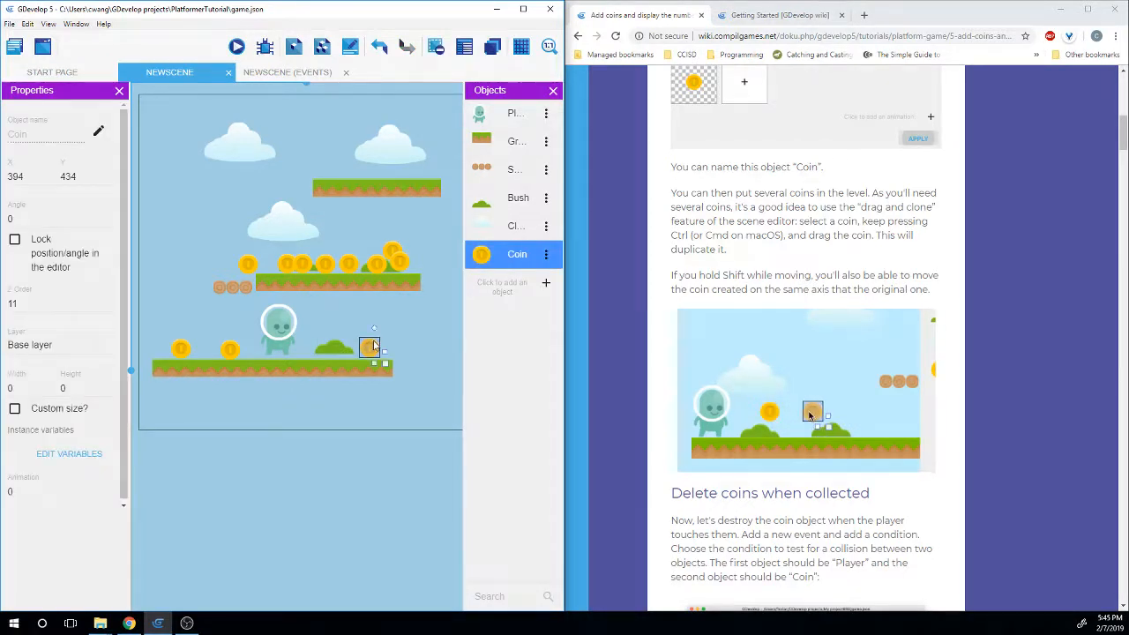
pyautogui.keyDown('ctrl'); pyautogui.moveTo(379, 350); pyautogui.dragTo(340, 346); pyautogui.keyUp('ctrl')
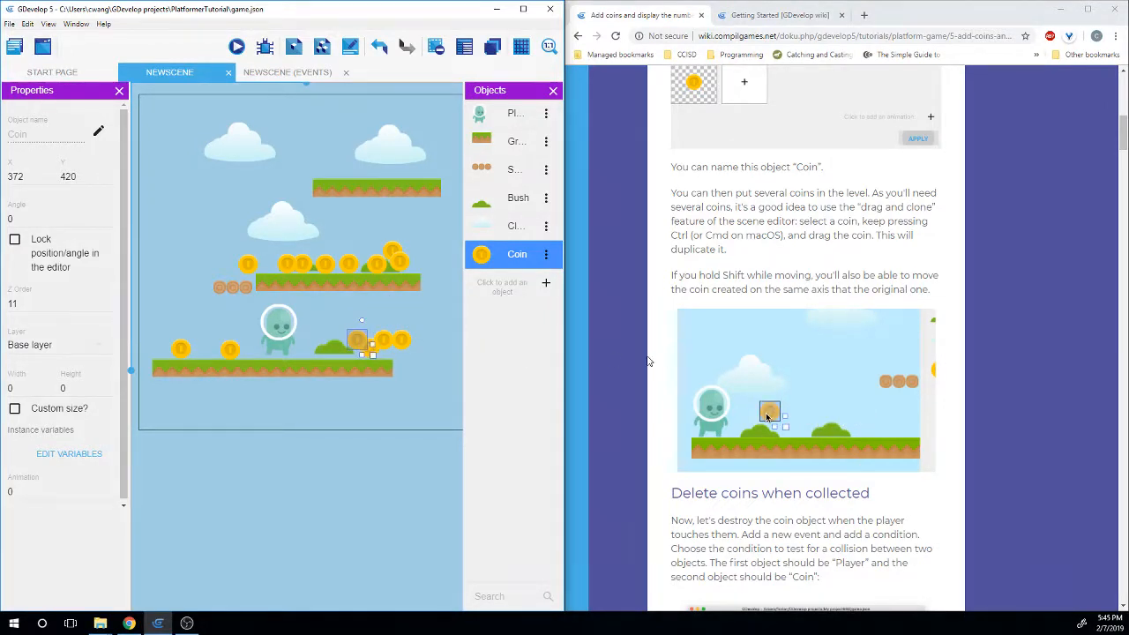
# Consult the tutorial's "Delete coins when collected" section and save the game project
pyautogui.scroll(-4, 644, 327)
pyautogui.click(644, 327)
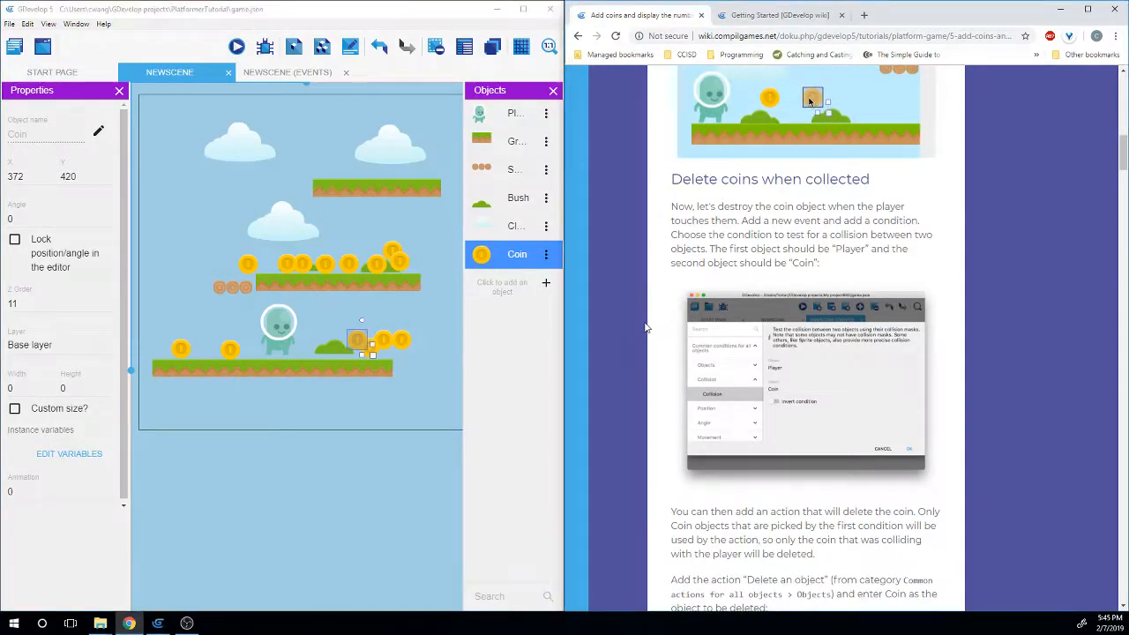
pyautogui.scroll(-1, 644, 327)
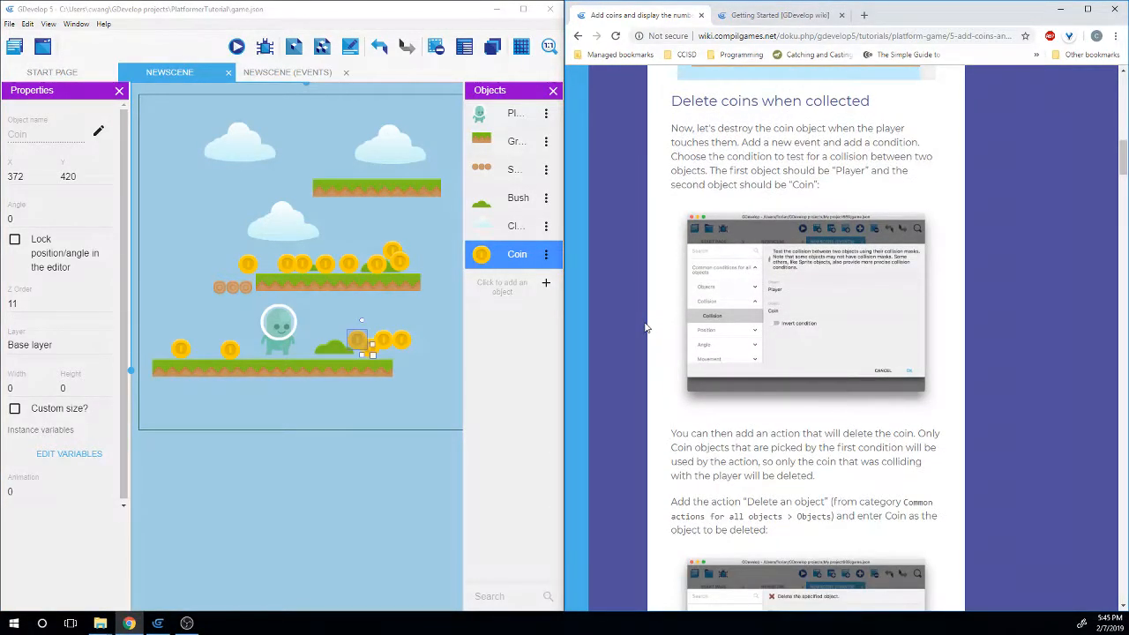
pyautogui.hotkey('ctrl', 's')
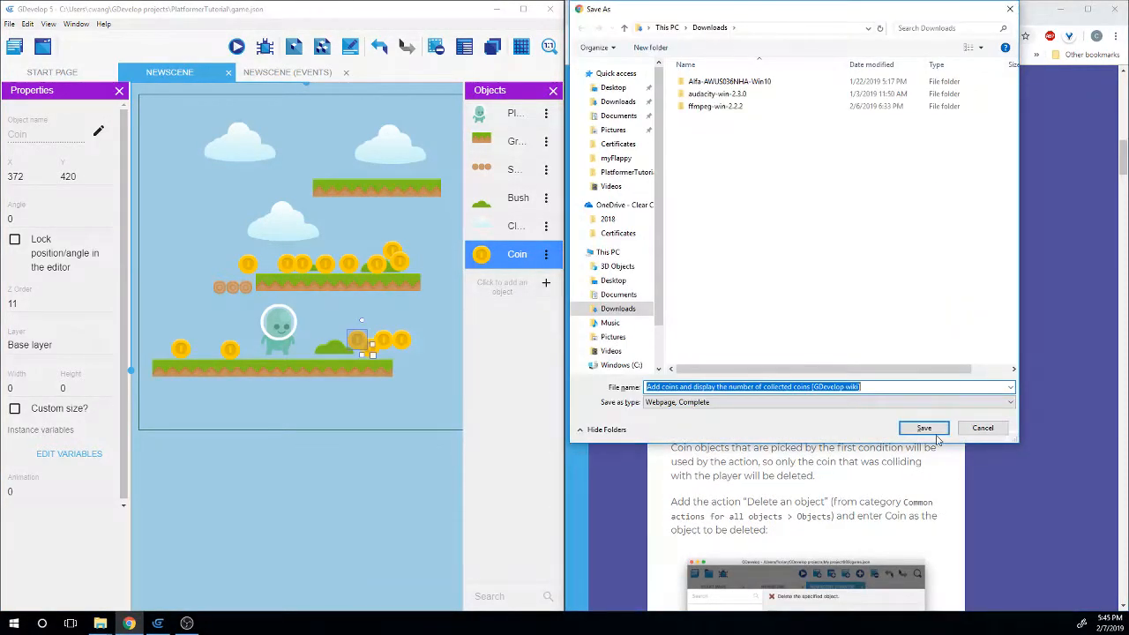
pyautogui.click(976, 426)
pyautogui.click(441, 345)
pyautogui.hotkey('ctrl', 's')
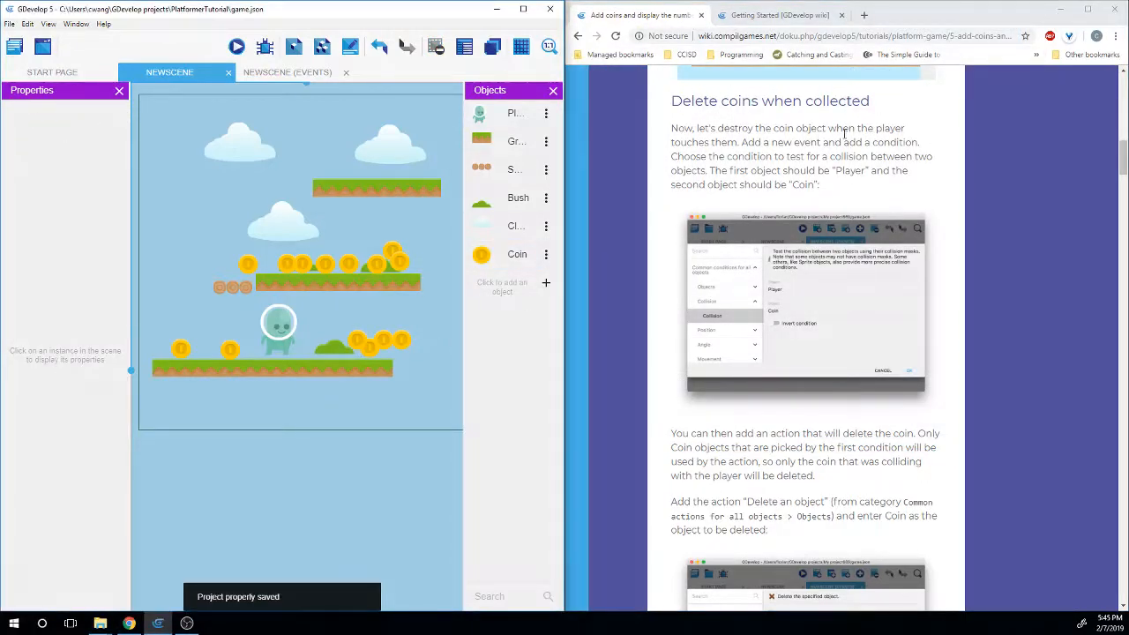
# Add an event below the camera-centering event in the NewScene events and choose the common Collision condition for it
pyautogui.click(288, 74)
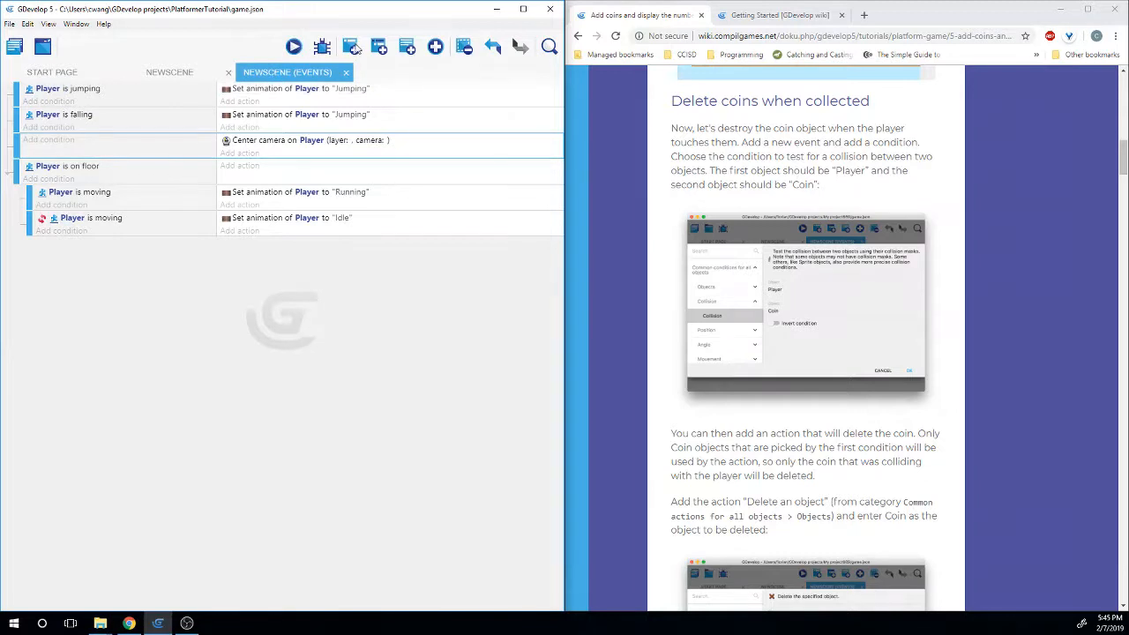
pyautogui.click(355, 49)
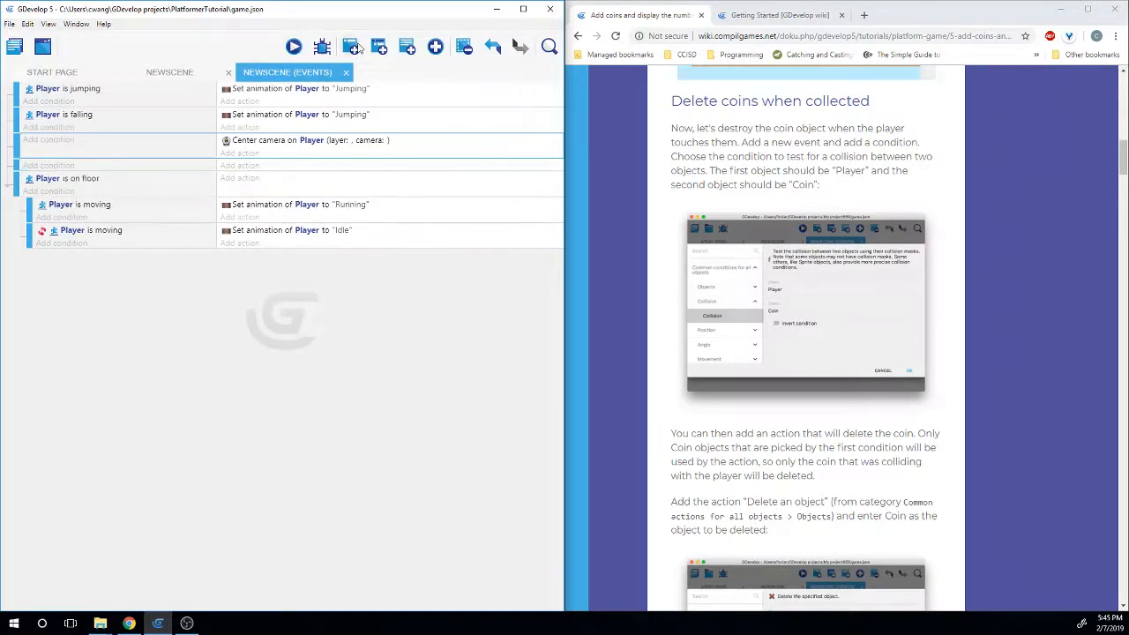
pyautogui.click(66, 171)
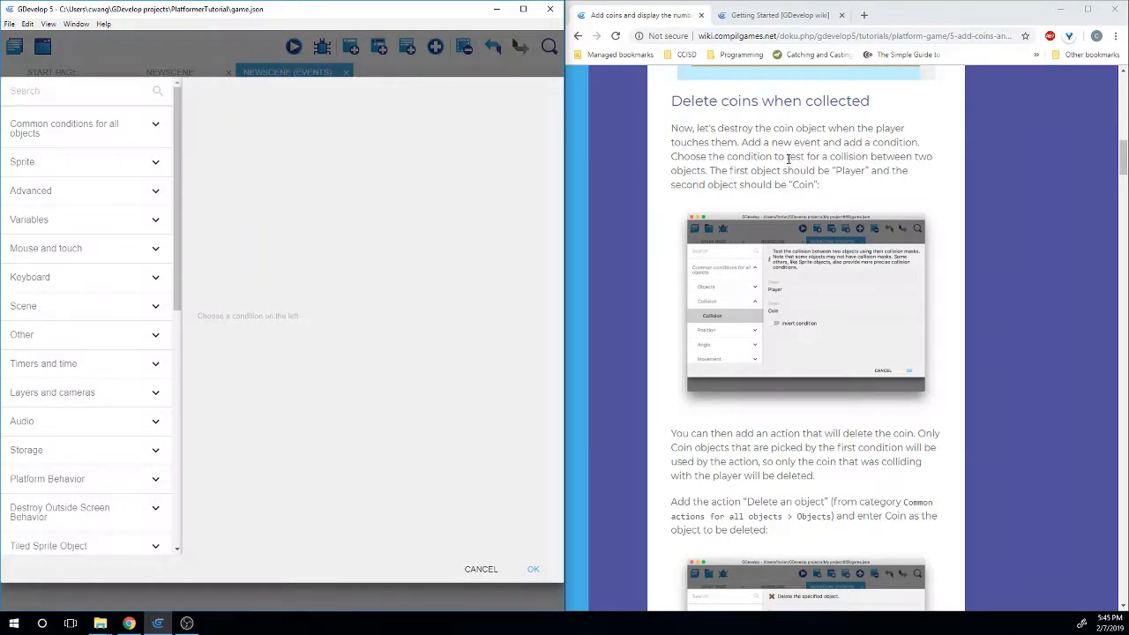
pyautogui.moveTo(828, 156); pyautogui.dragTo(705, 169)
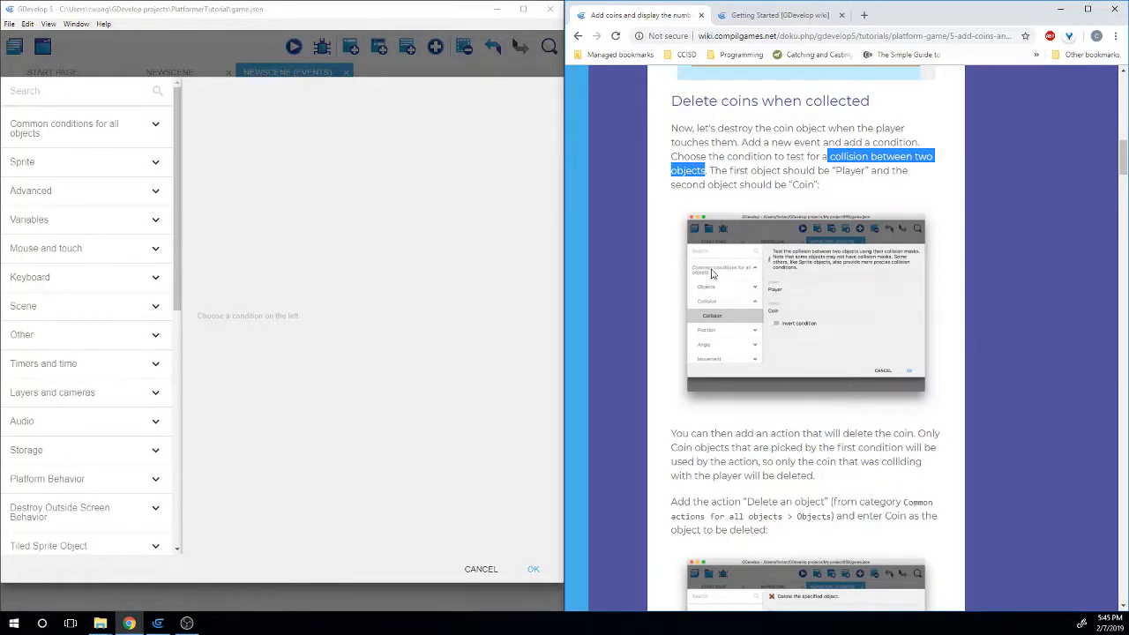
pyautogui.click(152, 125)
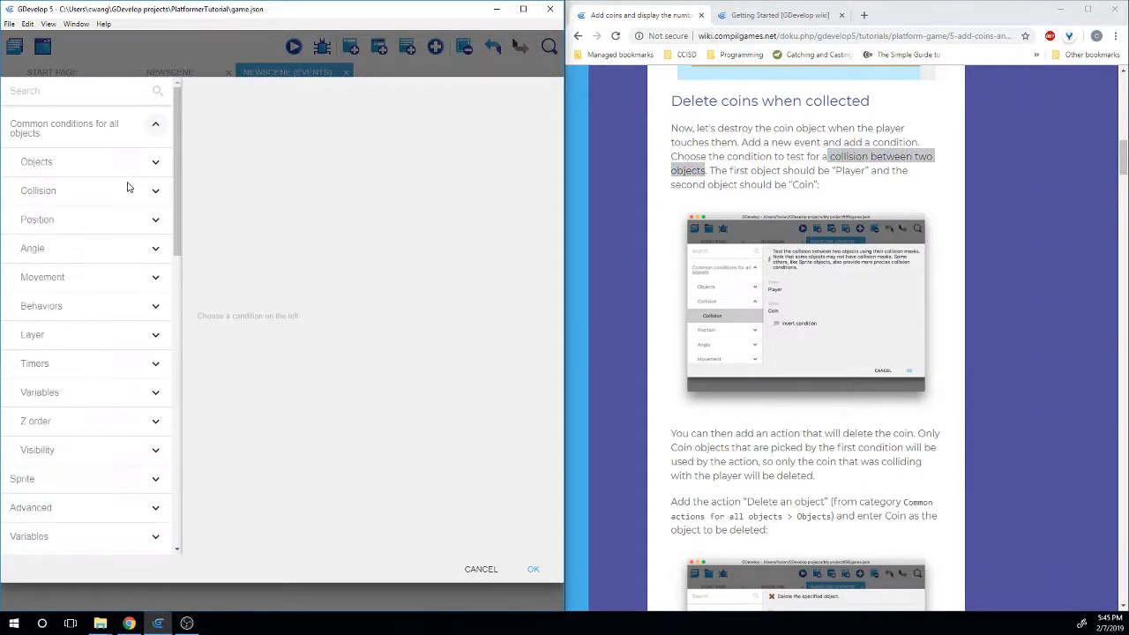
pyautogui.click(148, 191)
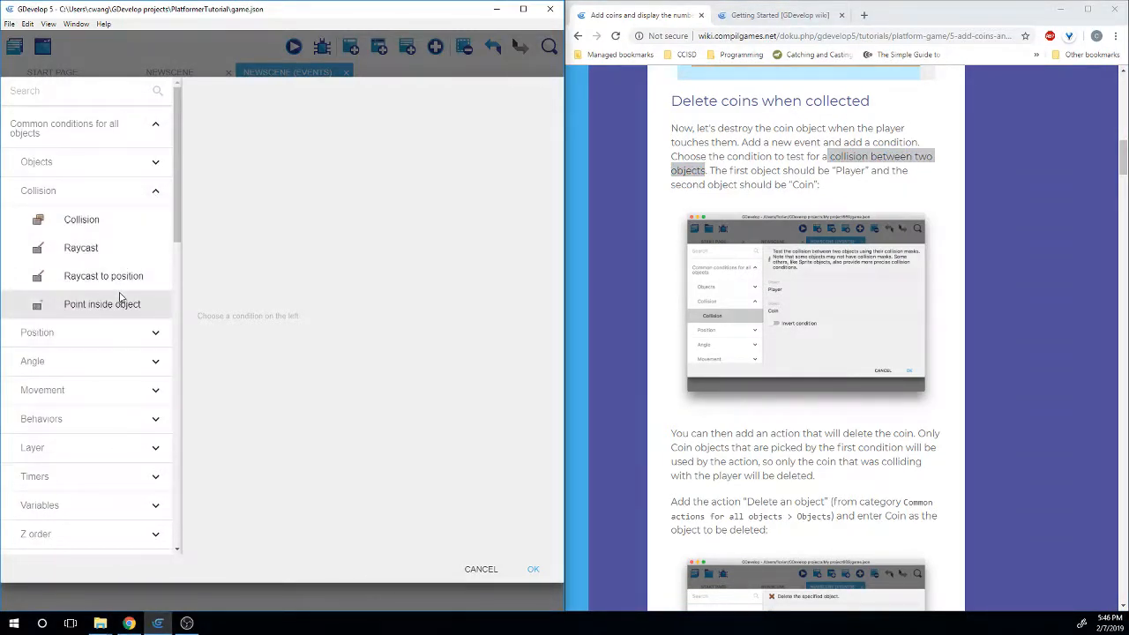
pyautogui.click(81, 220)
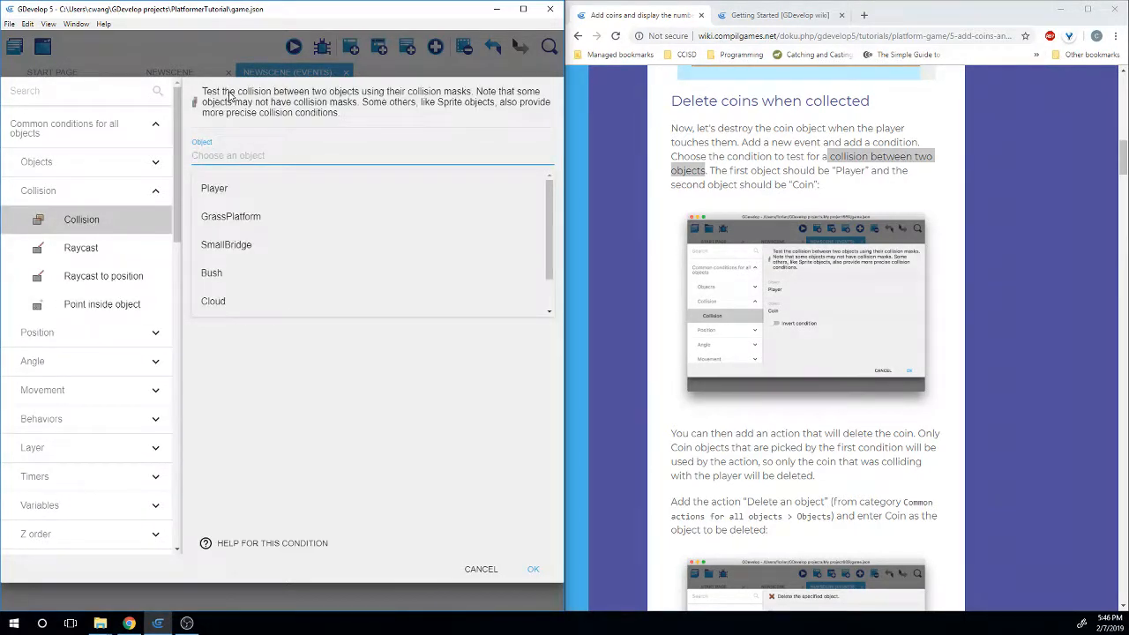
pyautogui.click(328, 93)
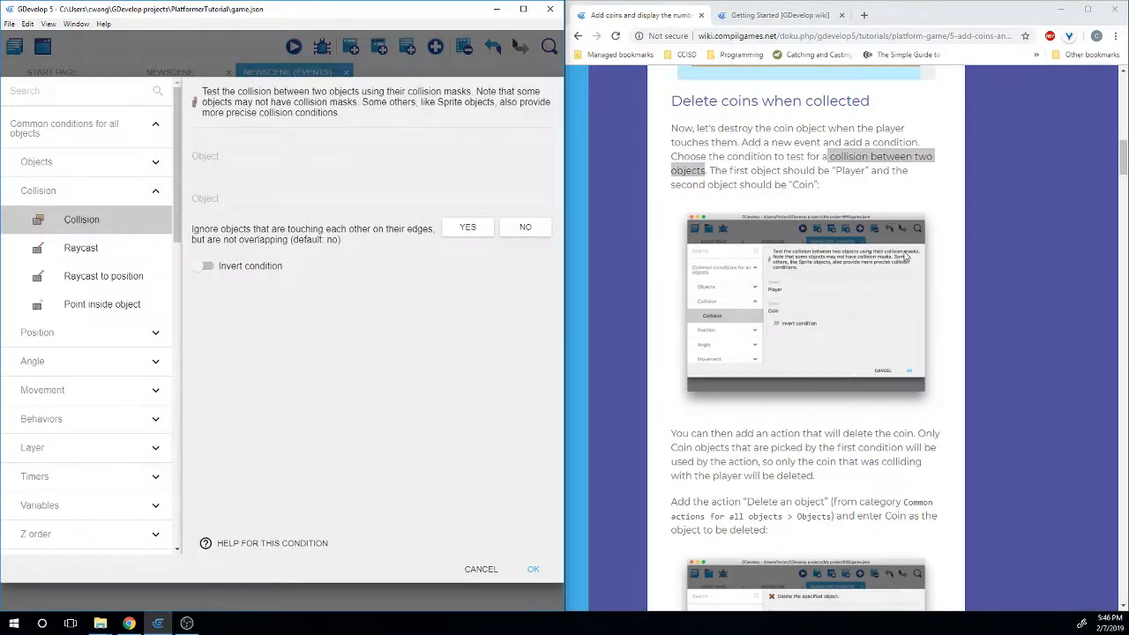
# Set the collision condition to test Player against Coin, with ignoring edge-touching objects set to No
pyautogui.click(205, 156)
pyautogui.click(221, 186)
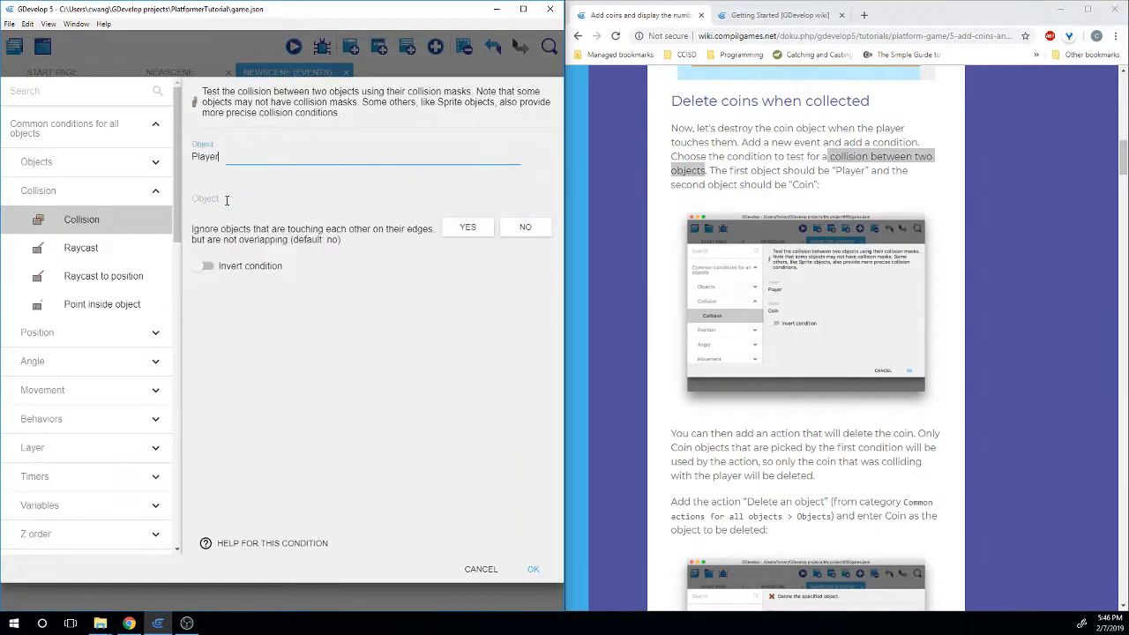
pyautogui.click(228, 199)
pyautogui.scroll(-1, 240, 291)
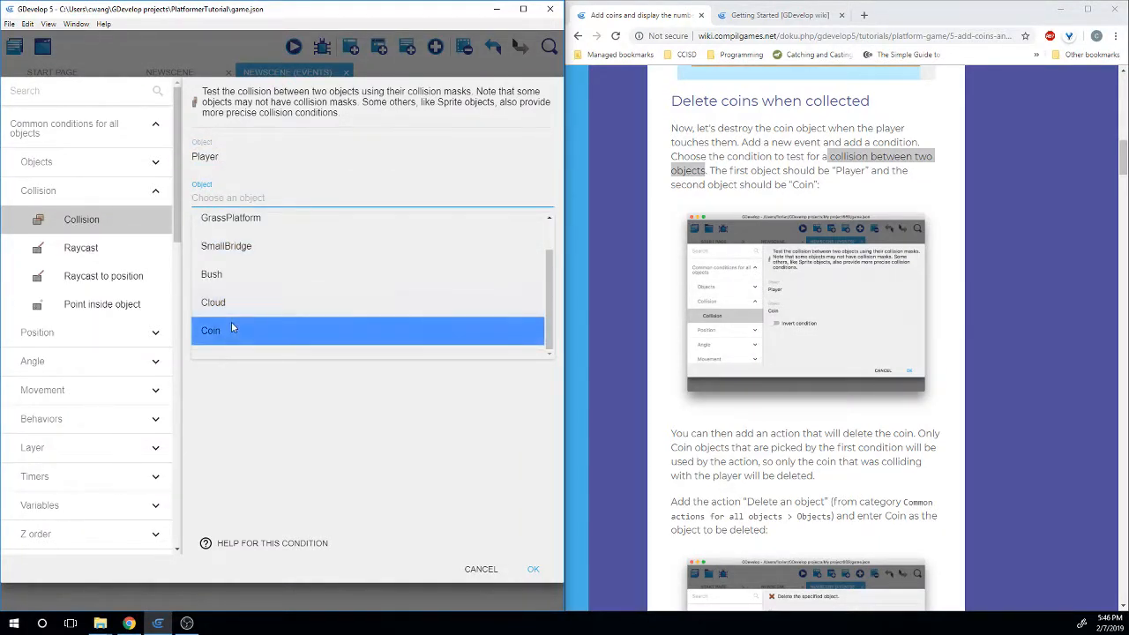
pyautogui.click(233, 329)
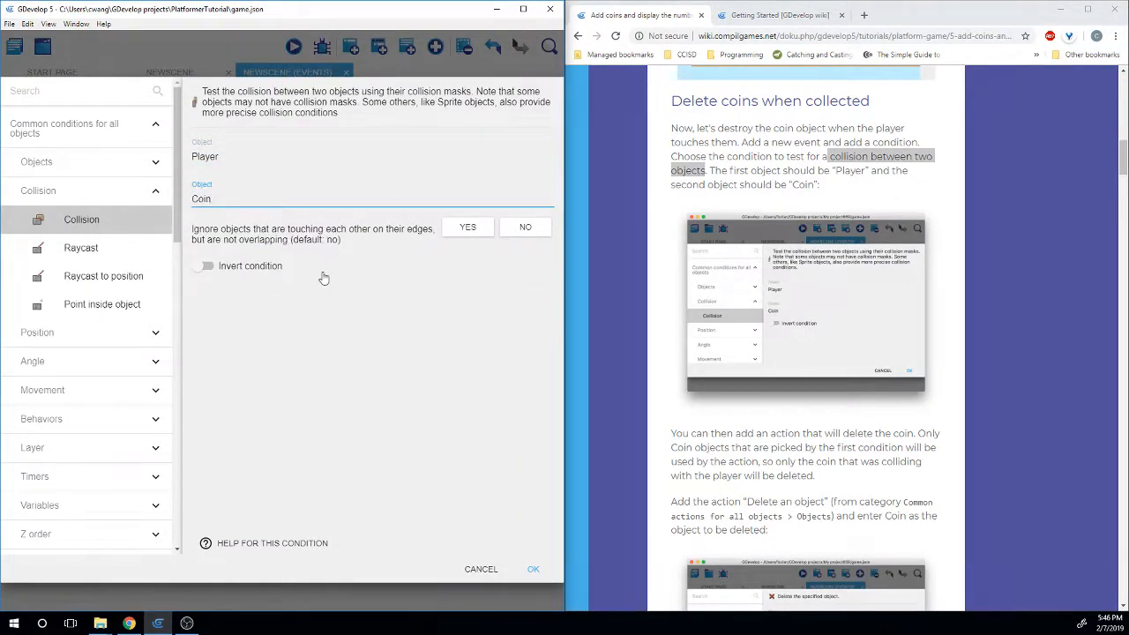
pyautogui.scroll(-3, 699, 356)
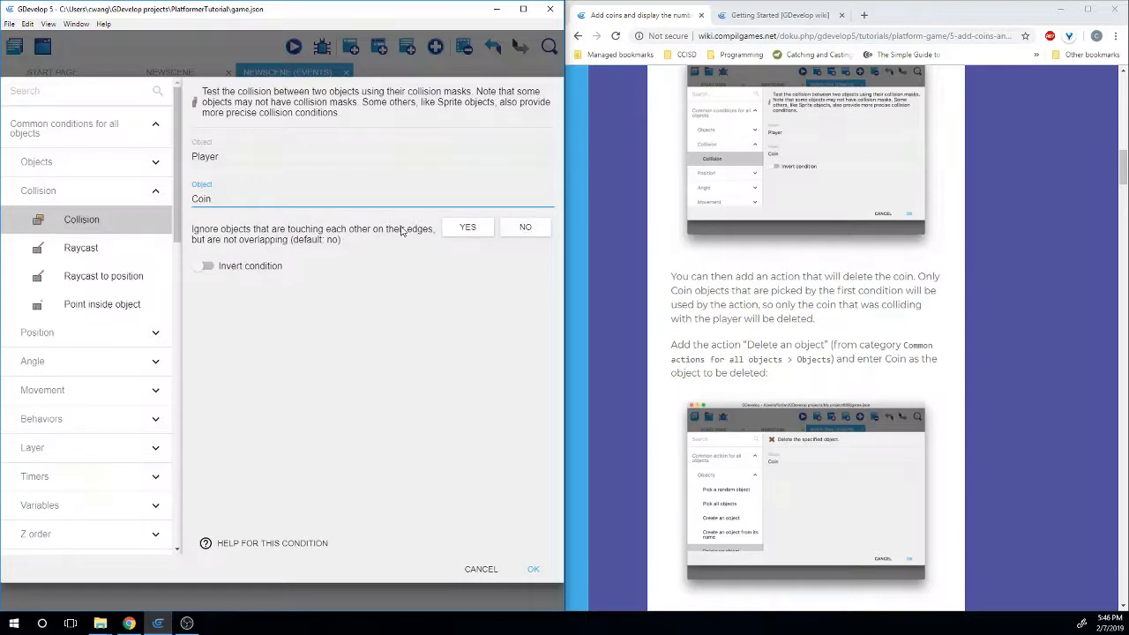
pyautogui.click(522, 232)
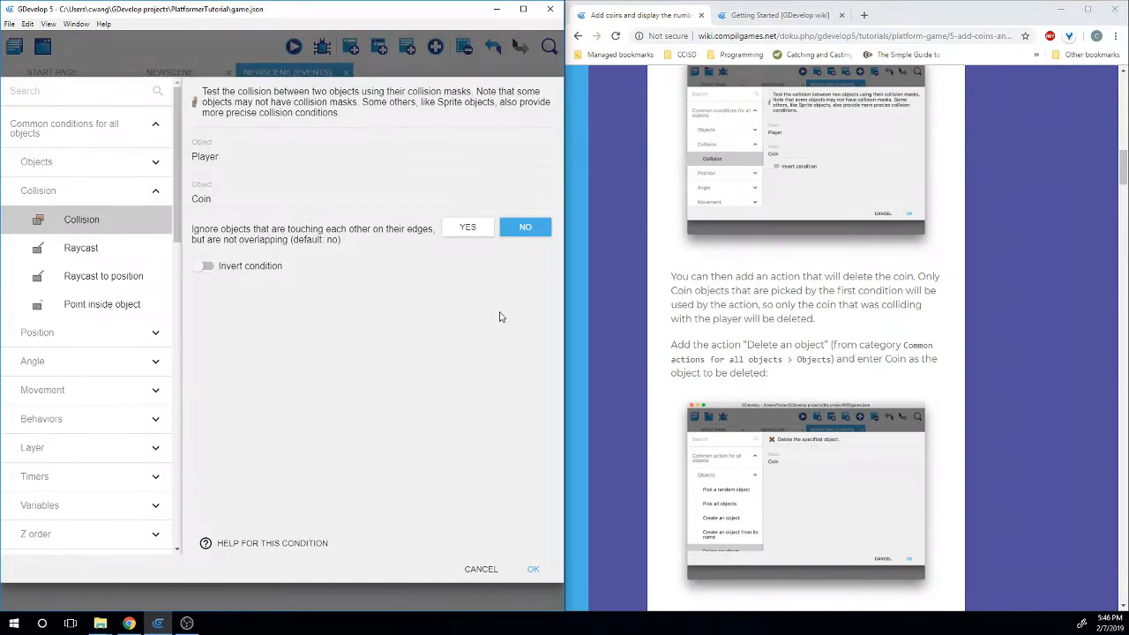
pyautogui.click(534, 568)
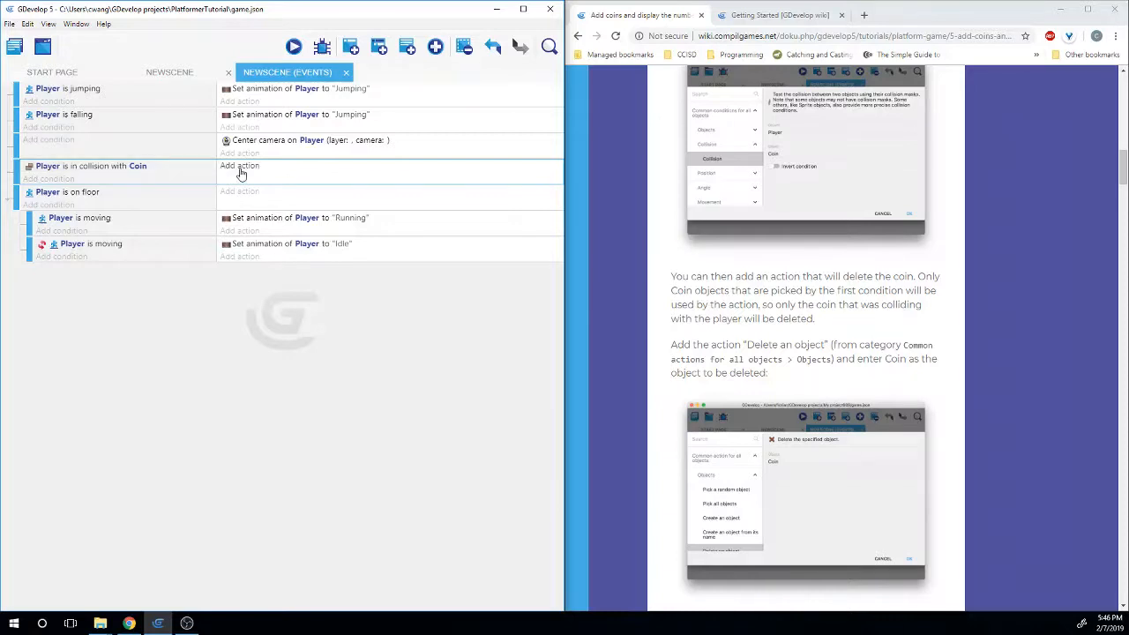
# Add a "Delete an object" action targeting Coin to the Player–Coin collision event
pyautogui.click(240, 167)
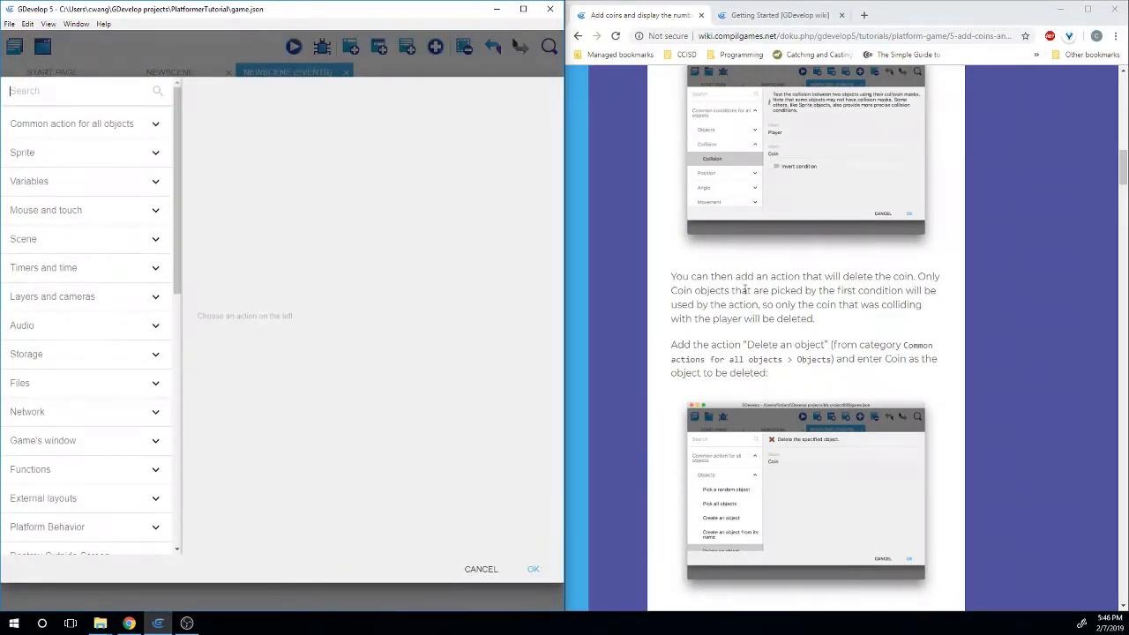
pyautogui.scroll(-1, 859, 286)
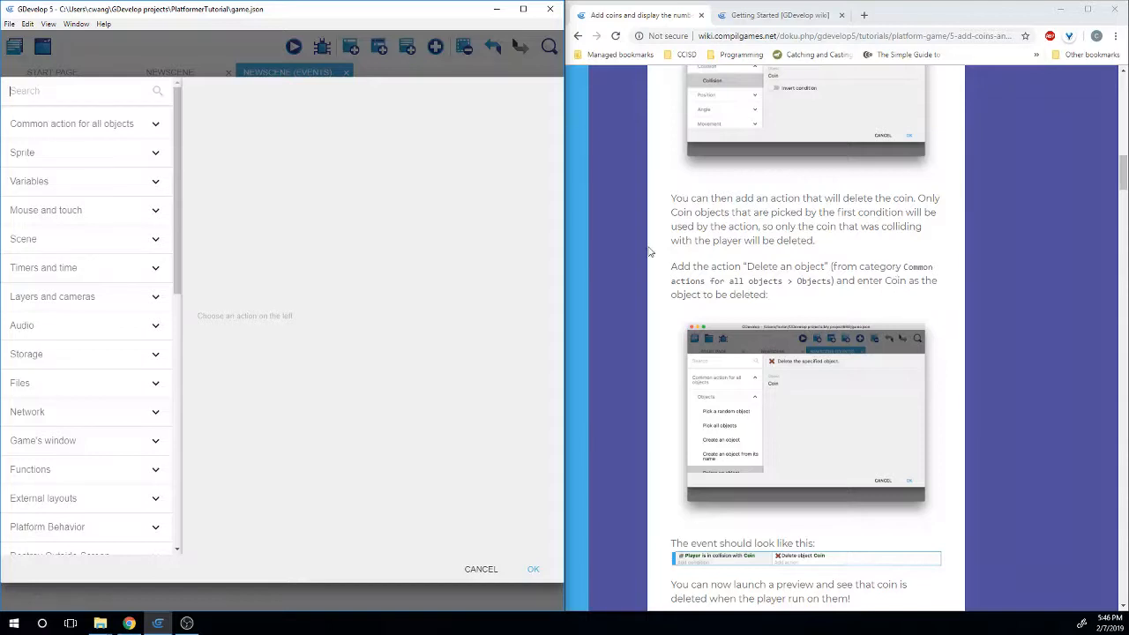
pyautogui.click(118, 125)
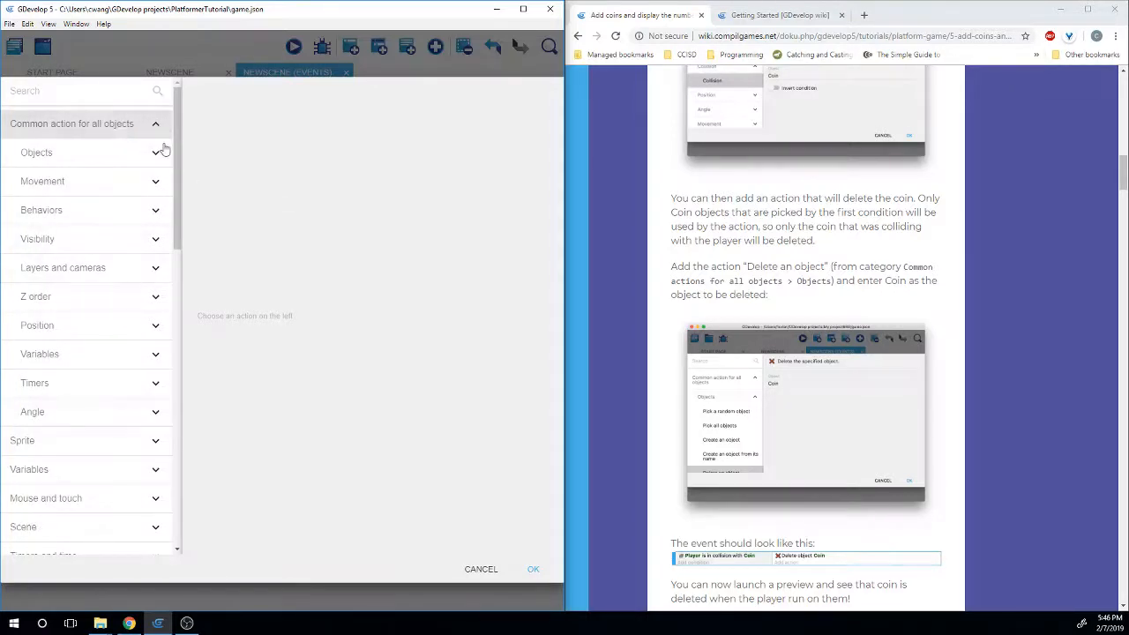
pyautogui.click(100, 154)
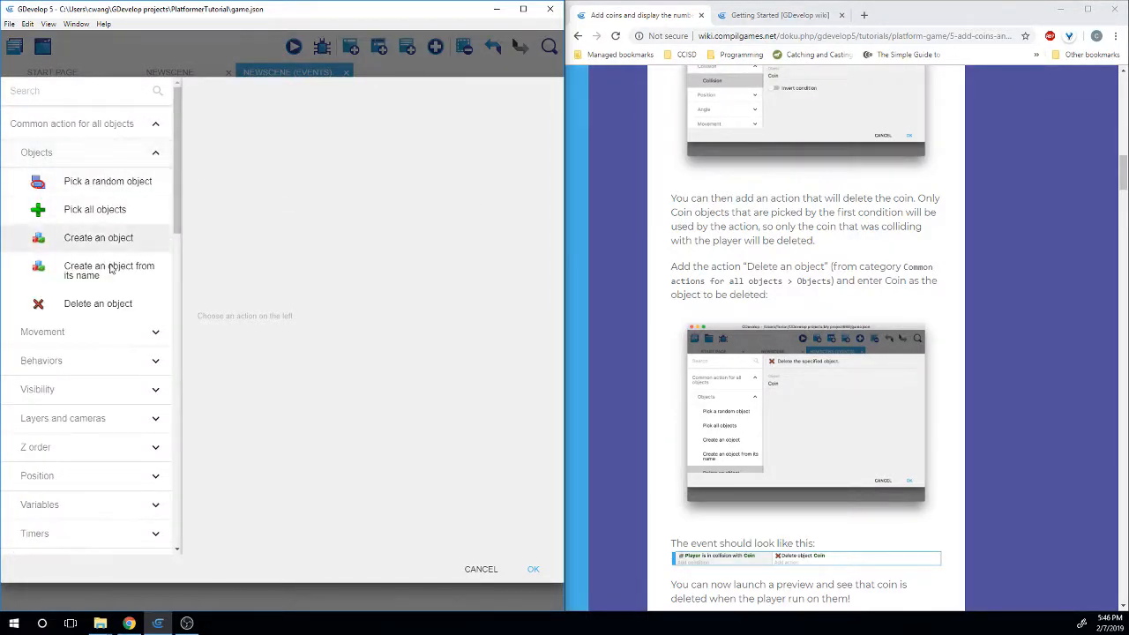
pyautogui.click(110, 306)
pyautogui.scroll(-1, 252, 246)
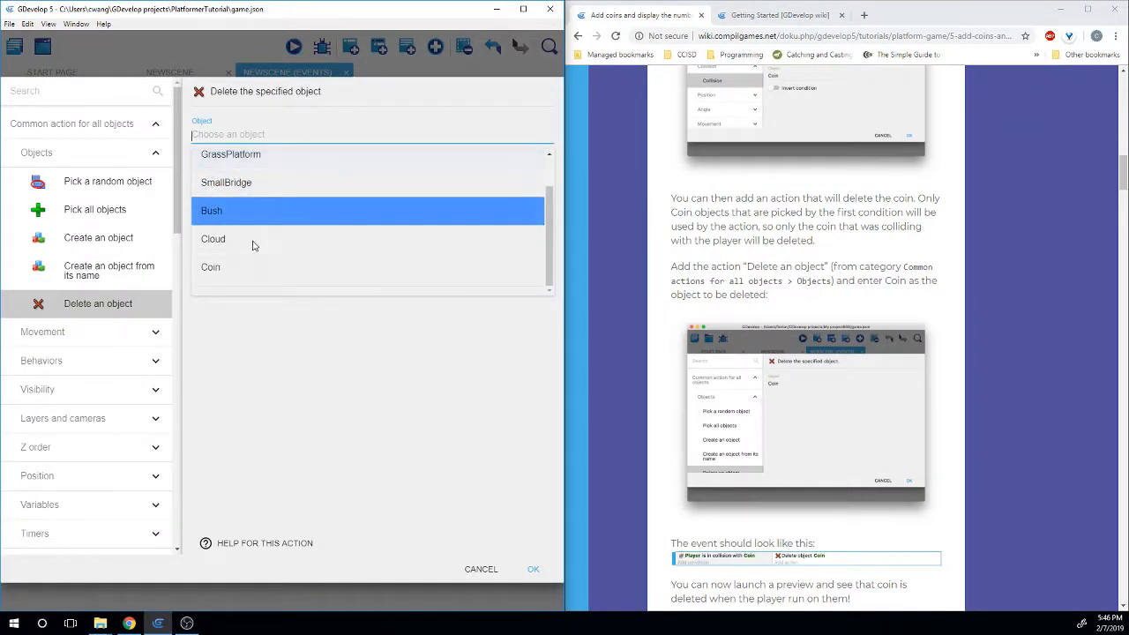
pyautogui.click(231, 267)
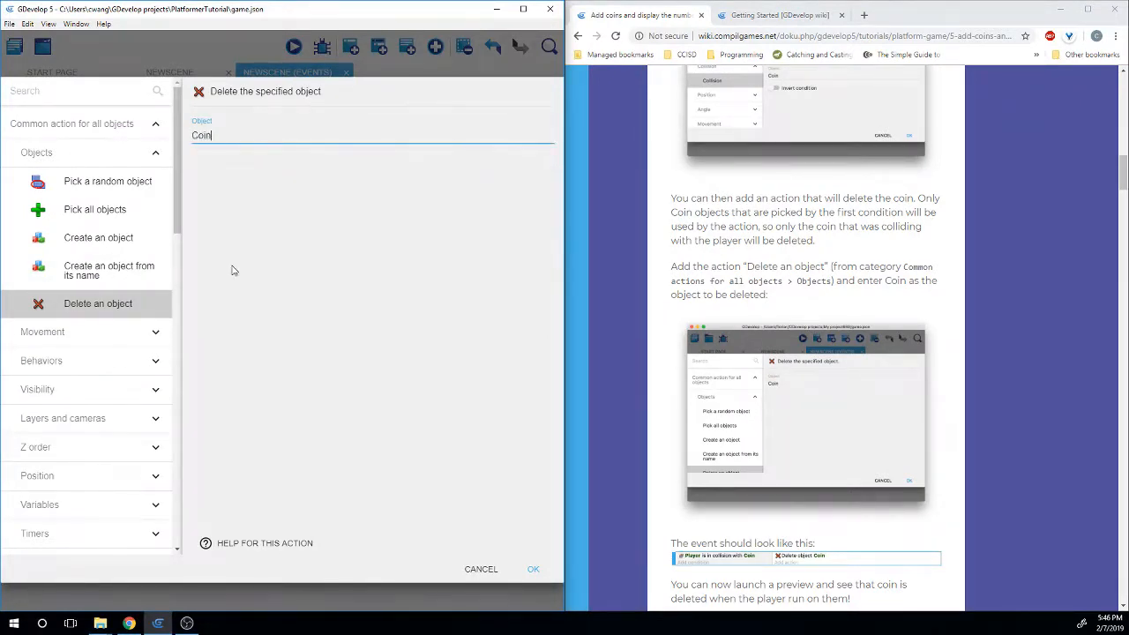
pyautogui.click(532, 569)
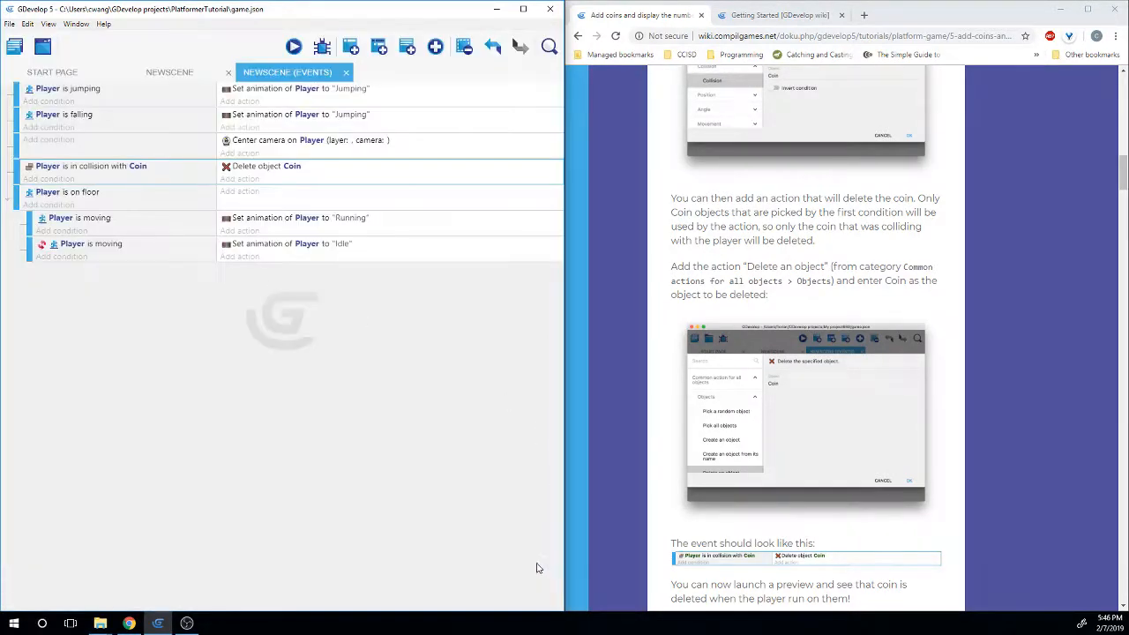
# Check the tutorial's expected event and its "Play a sound when collecting a coin" section, and save the project
pyautogui.scroll(-2, 708, 410)
pyautogui.scroll(-2, 708, 406)
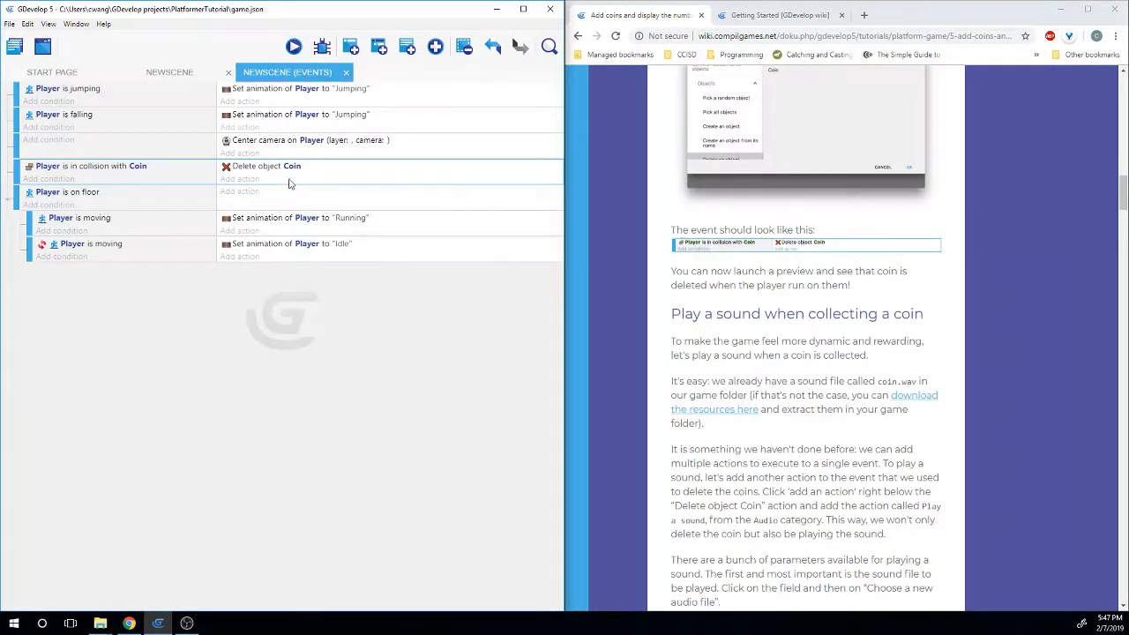
pyautogui.scroll(-1, 653, 298)
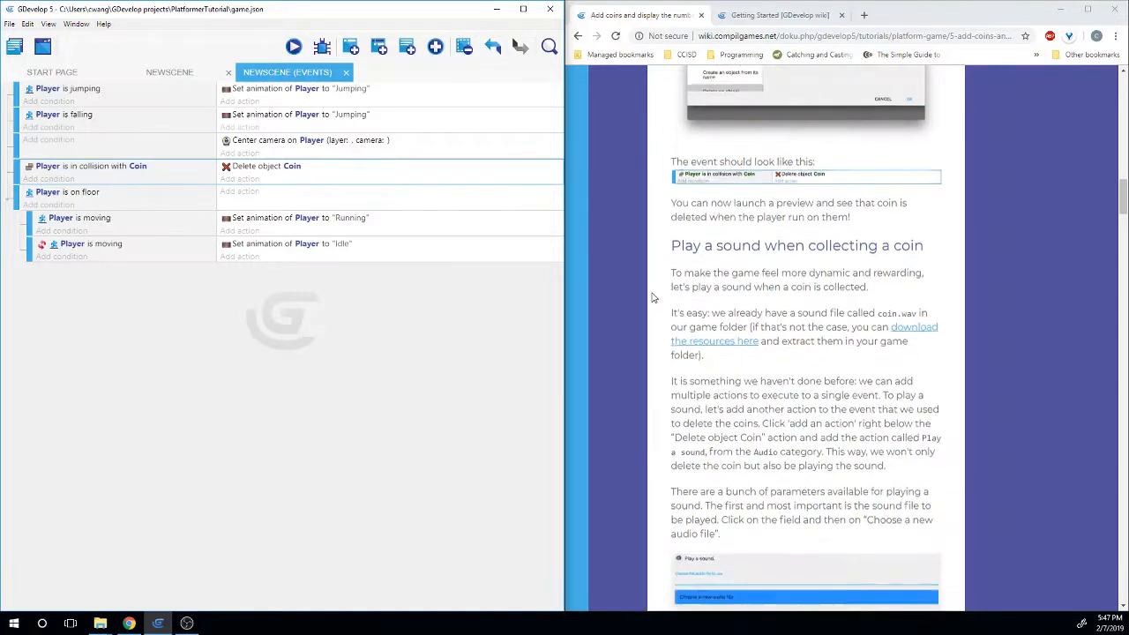
pyautogui.hotkey('ctrl', 's')
# Preview the game, run and jump the player through the coins to test their collection, and close the preview
pyautogui.click(295, 46)
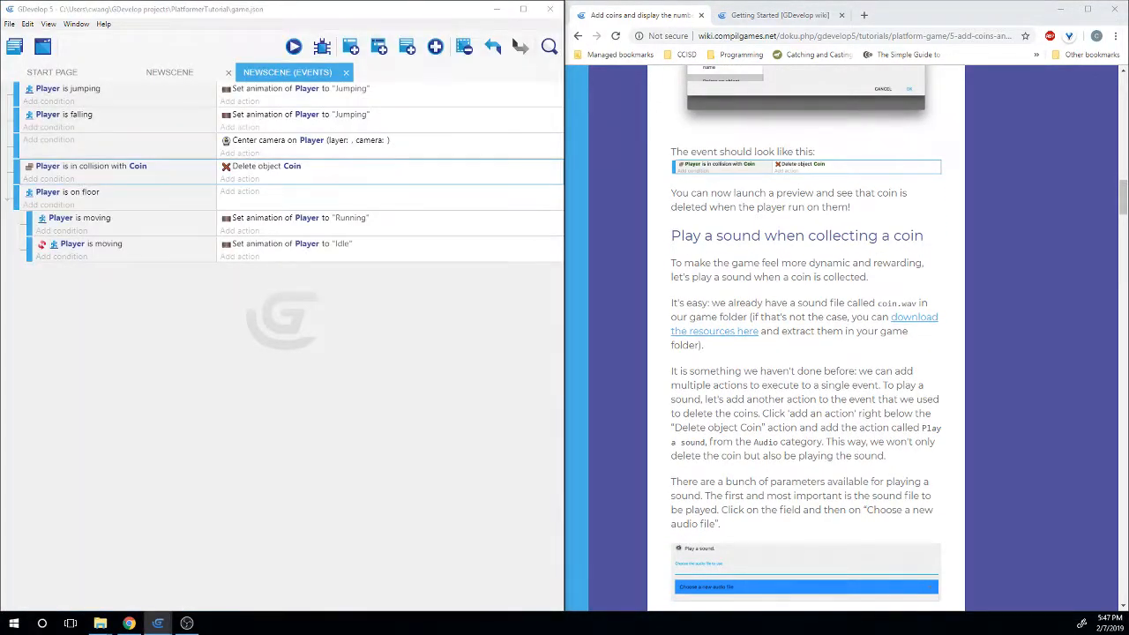
pyautogui.press('Left')
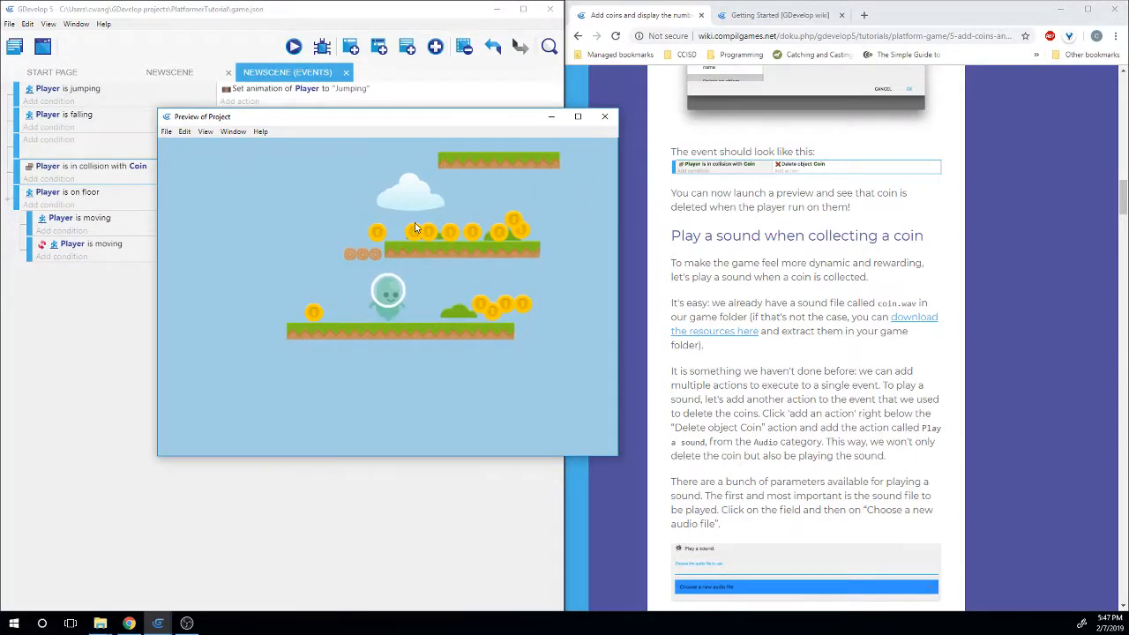
pyautogui.press('Right')
pyautogui.press('space')
pyautogui.press('Right')
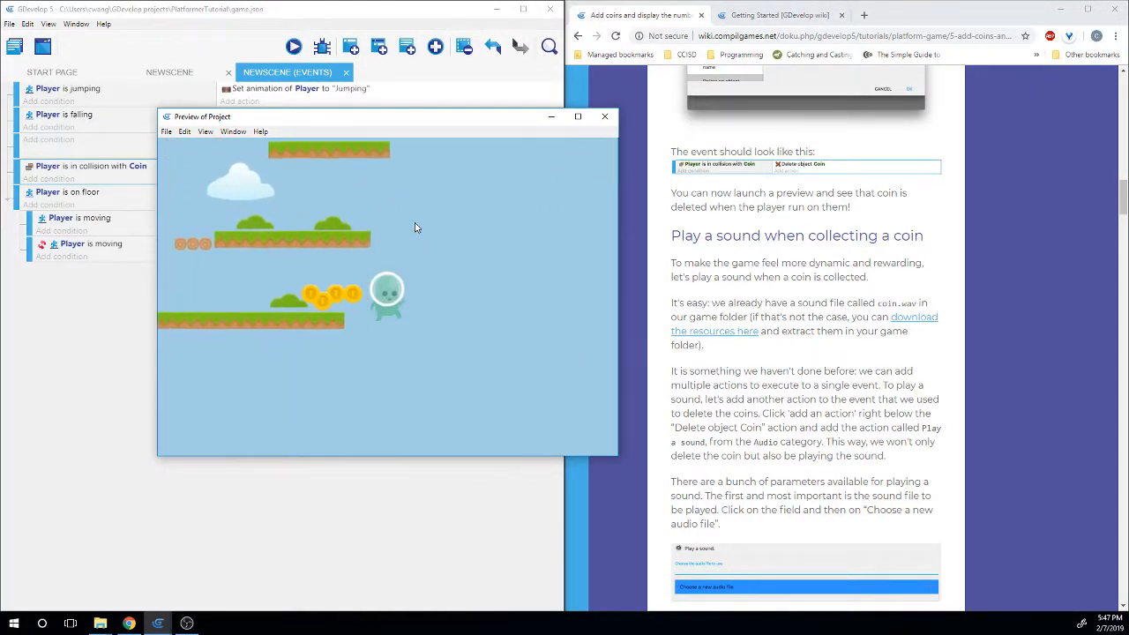
pyautogui.click(604, 117)
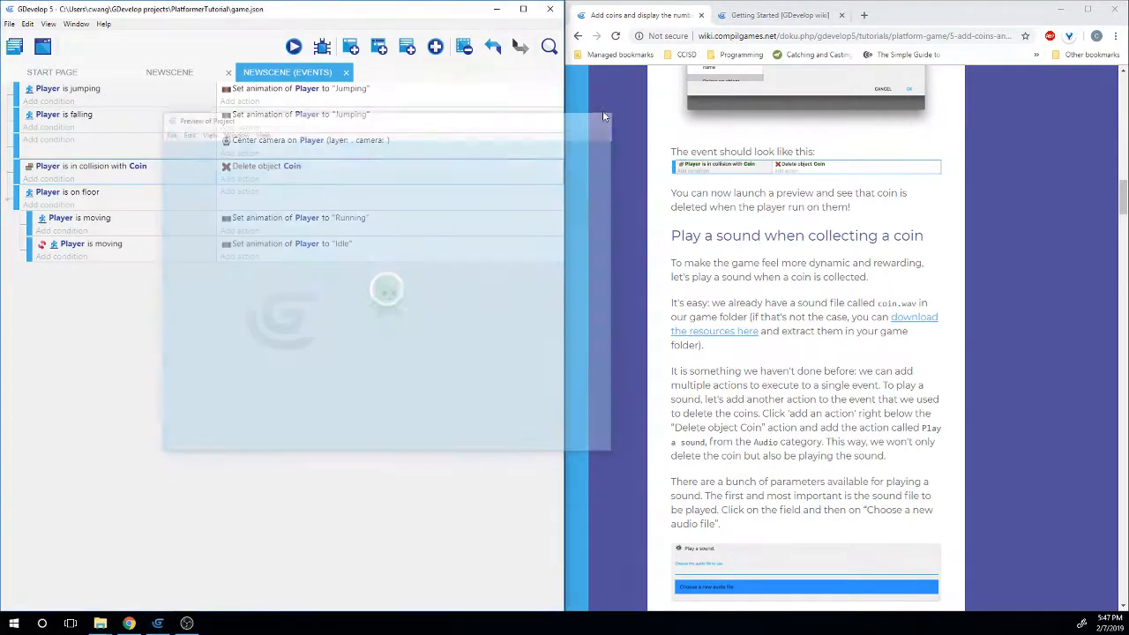
# Read the tutorial's "Play a sound when collecting a coin" instructions on adding a second action to the coin event
pyautogui.click(646, 306)
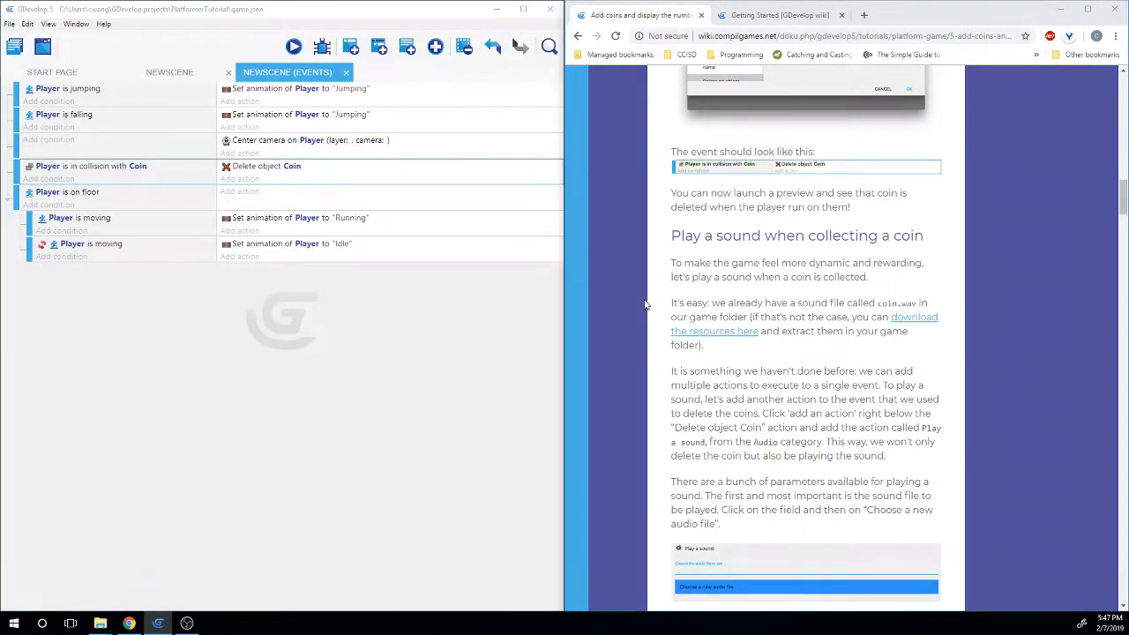
pyautogui.scroll(-2, 644, 304)
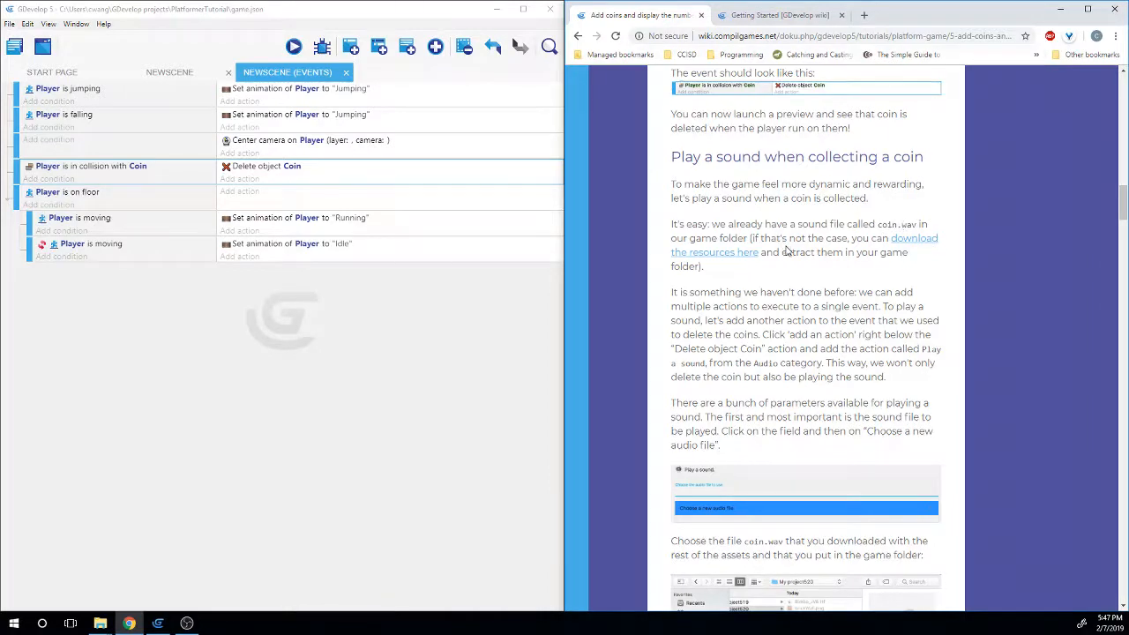
pyautogui.scroll(-1, 804, 244)
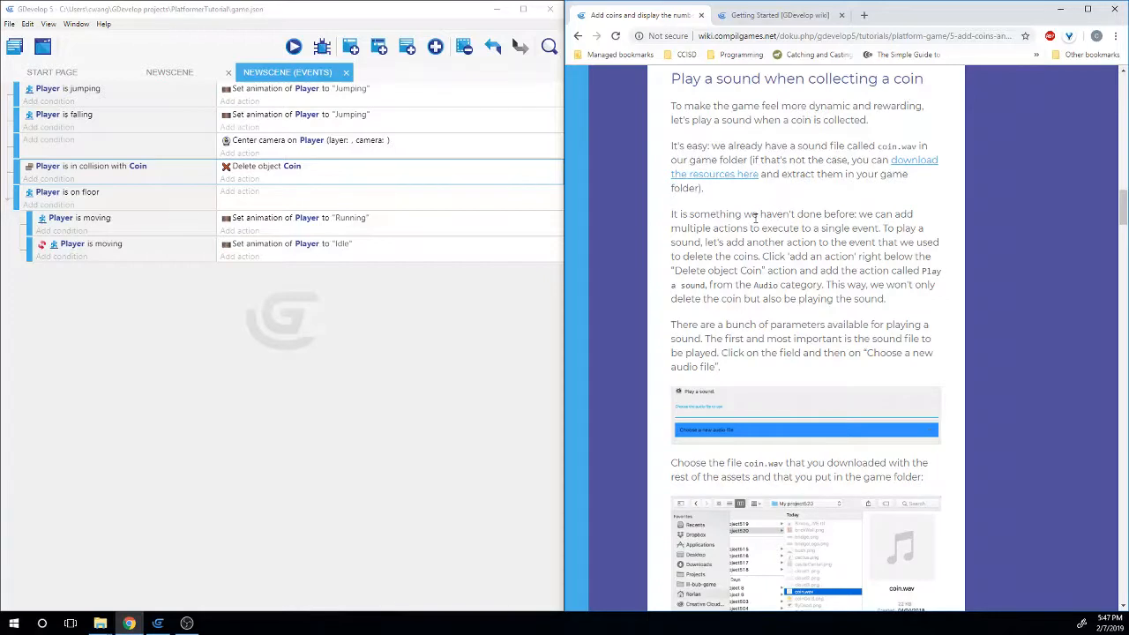
pyautogui.moveTo(862, 214)
pyautogui.mouseDown()
pyautogui.moveTo(903, 216)
pyautogui.moveTo(778, 244)
pyautogui.moveTo(766, 232)
pyautogui.moveTo(882, 247)
pyautogui.moveTo(862, 231)
pyautogui.mouseUp()
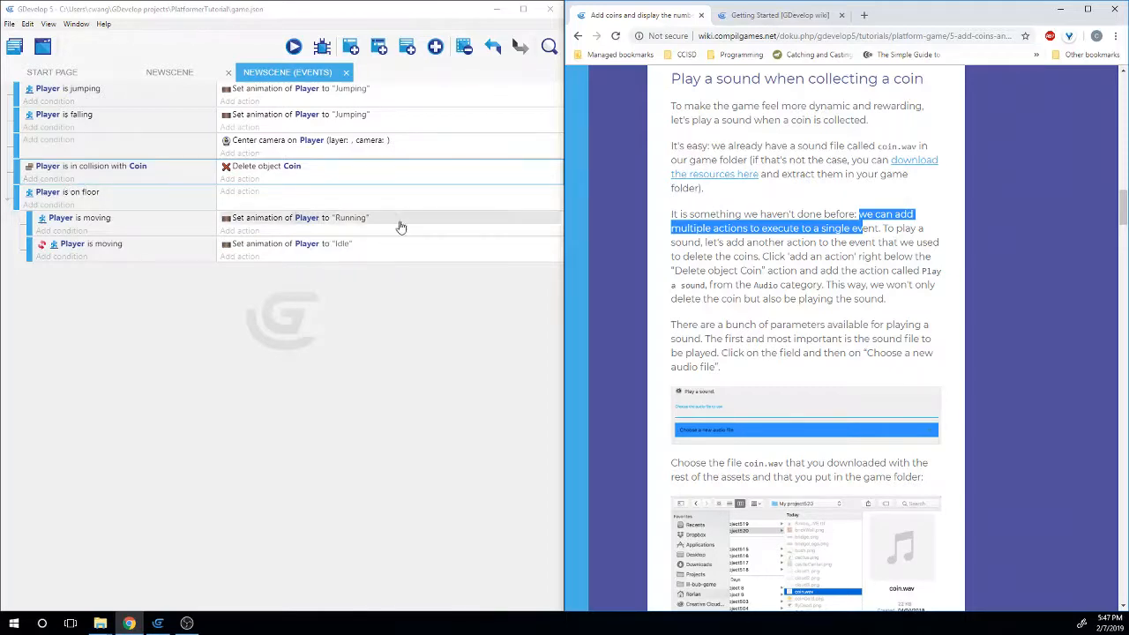
pyautogui.scroll(-1, 661, 240)
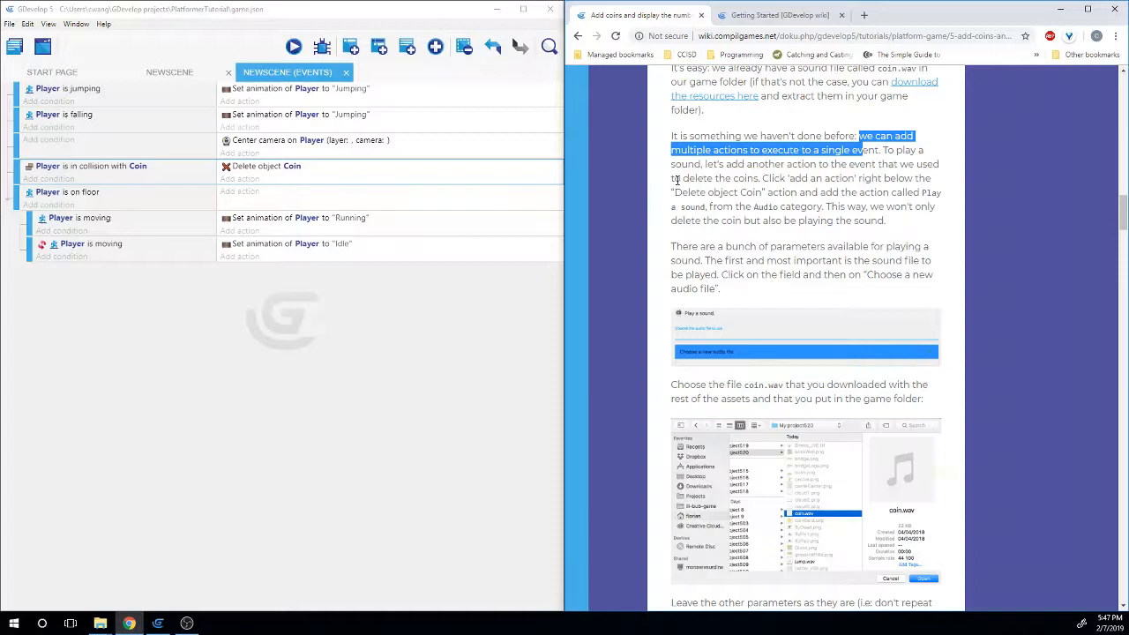
pyautogui.moveTo(762, 178); pyautogui.dragTo(896, 178)
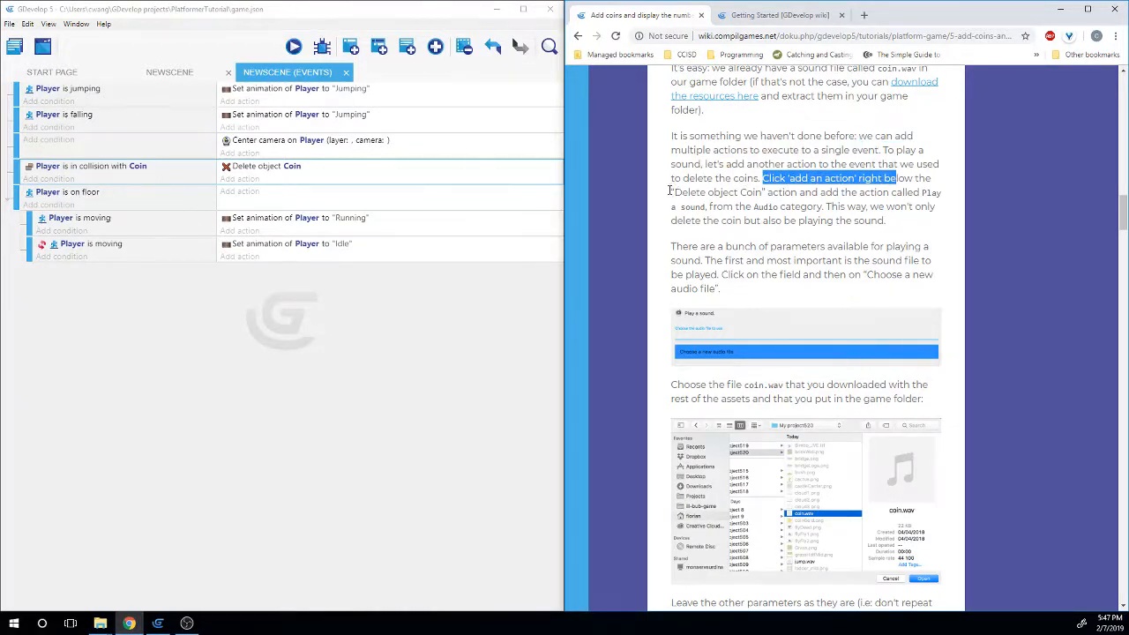
pyautogui.moveTo(672, 191); pyautogui.dragTo(760, 192)
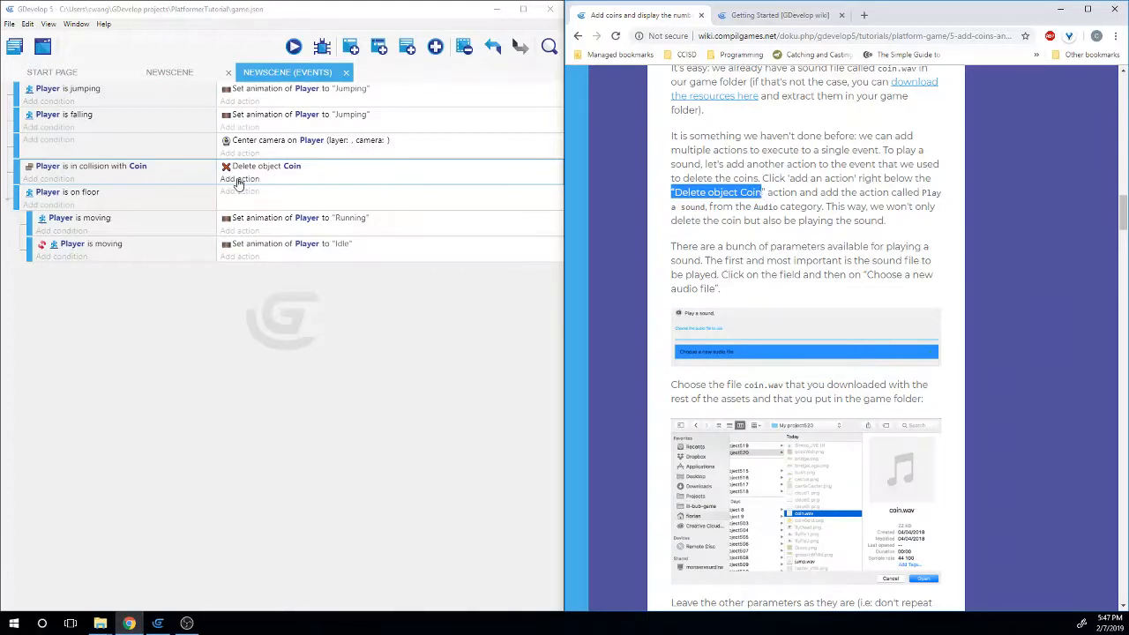
# Start a new "Play a sound" audio action below "Delete object Coin" in the Player–Coin collision event
pyautogui.click(238, 181)
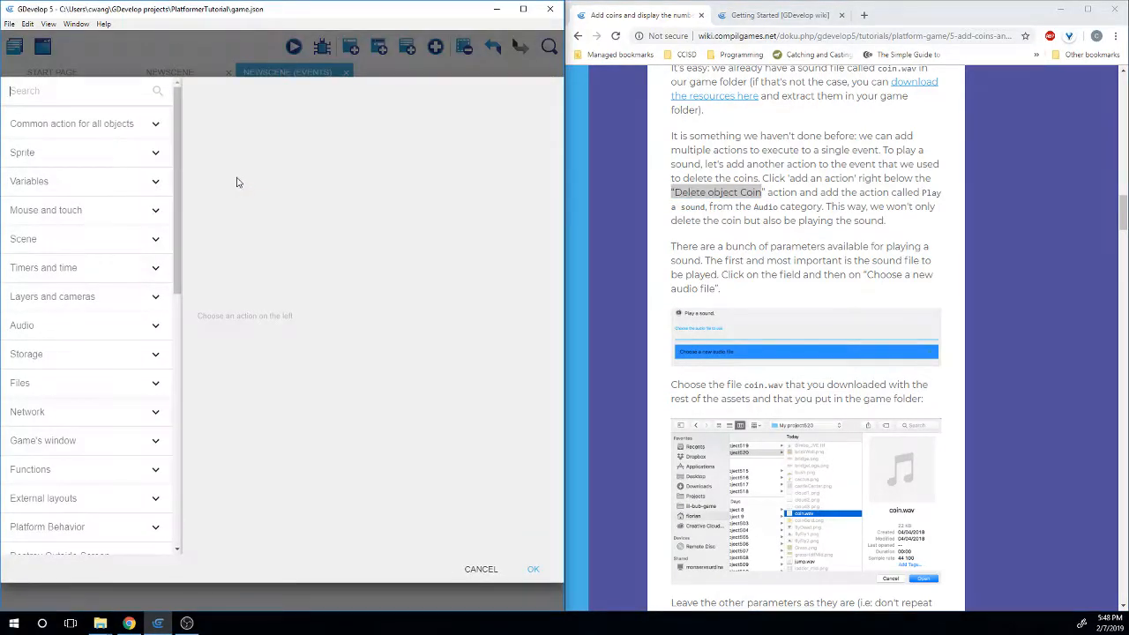
pyautogui.click(909, 205)
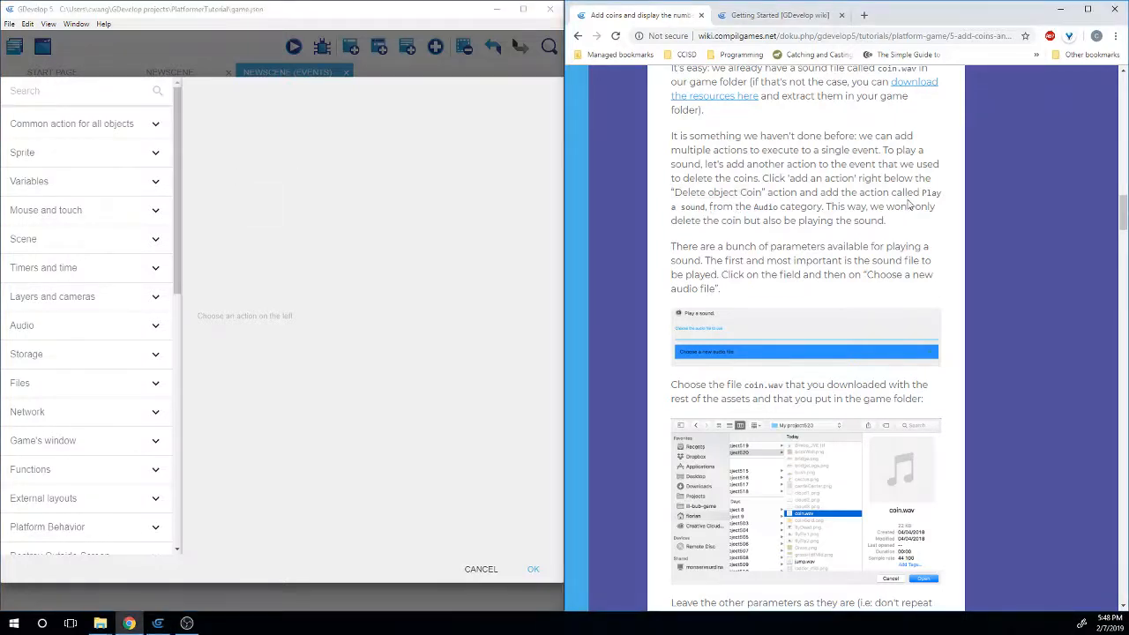
pyautogui.click(153, 327)
pyautogui.scroll(-2, 133, 352)
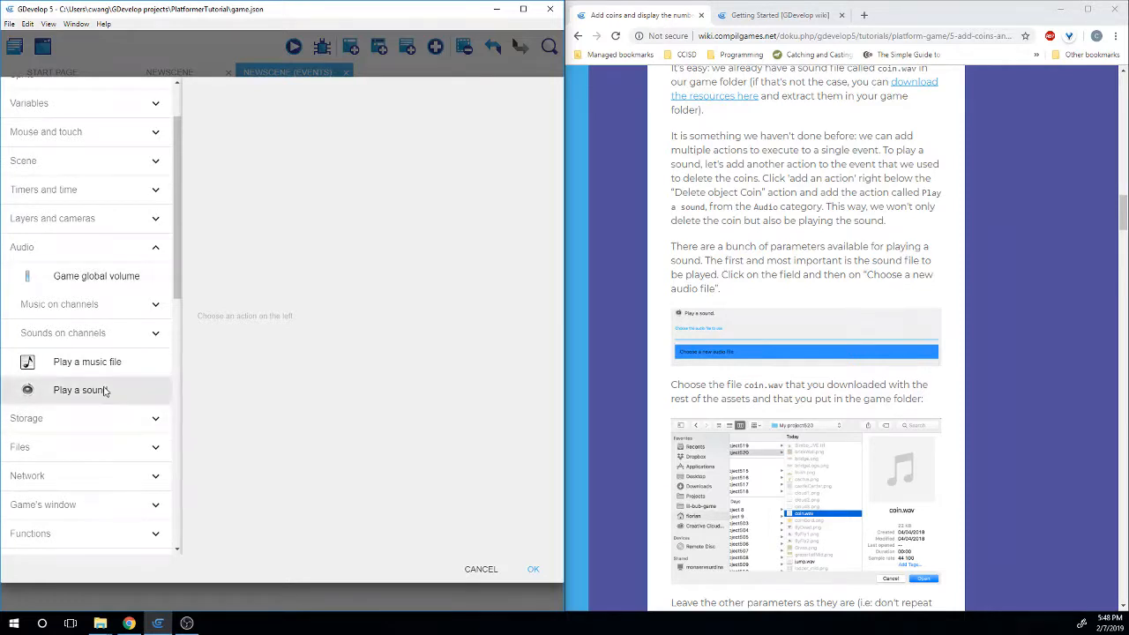
pyautogui.click(103, 390)
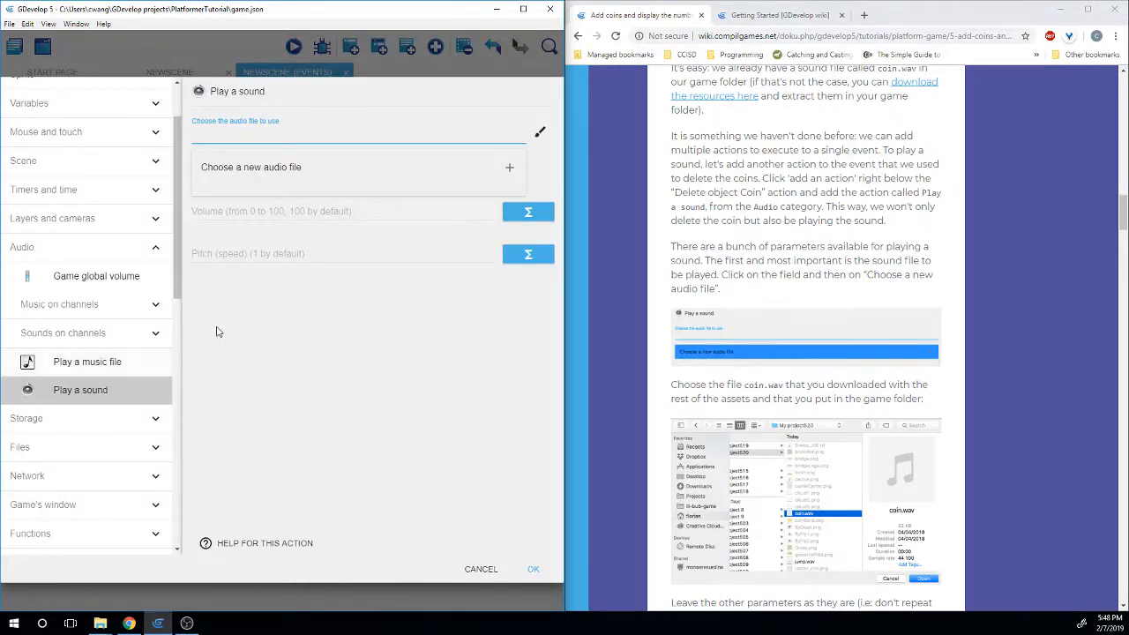
# Set the sound action's audio file to coin.wav from the PlatformerTutorialResources folder
pyautogui.scroll(-1, 727, 254)
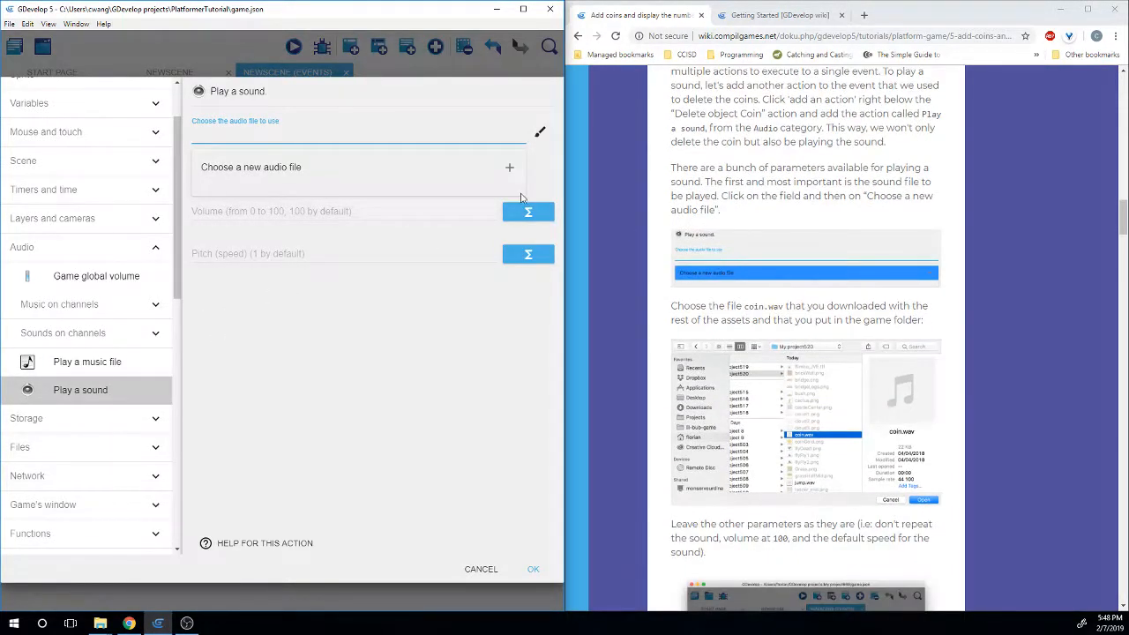
pyautogui.click(359, 168)
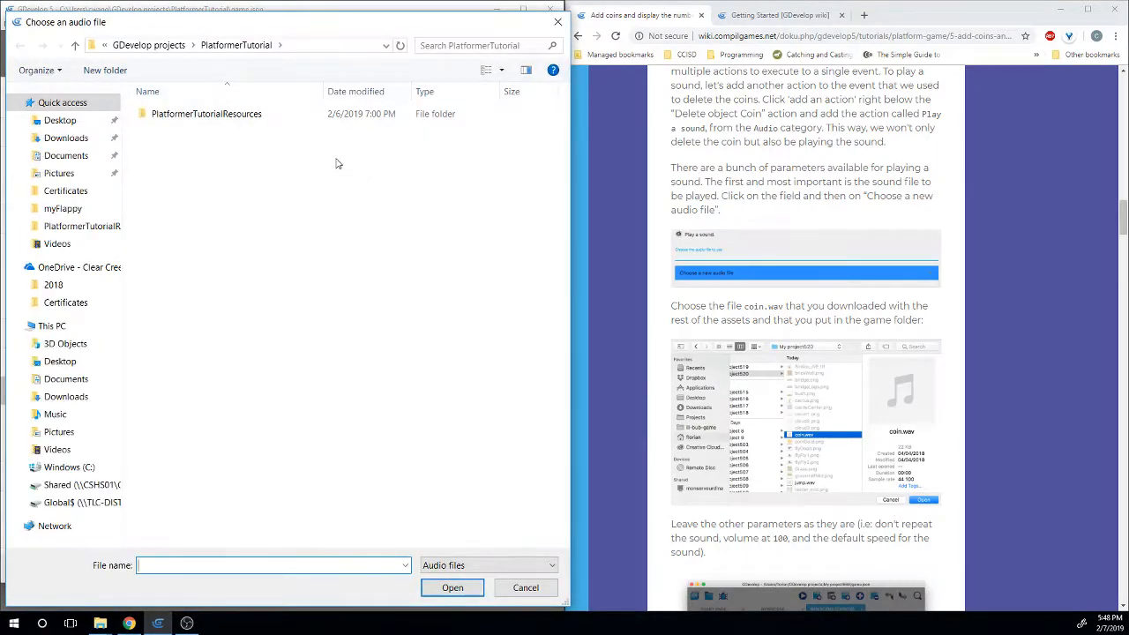
pyautogui.scroll(-1, 629, 252)
pyautogui.scroll(-1, 637, 256)
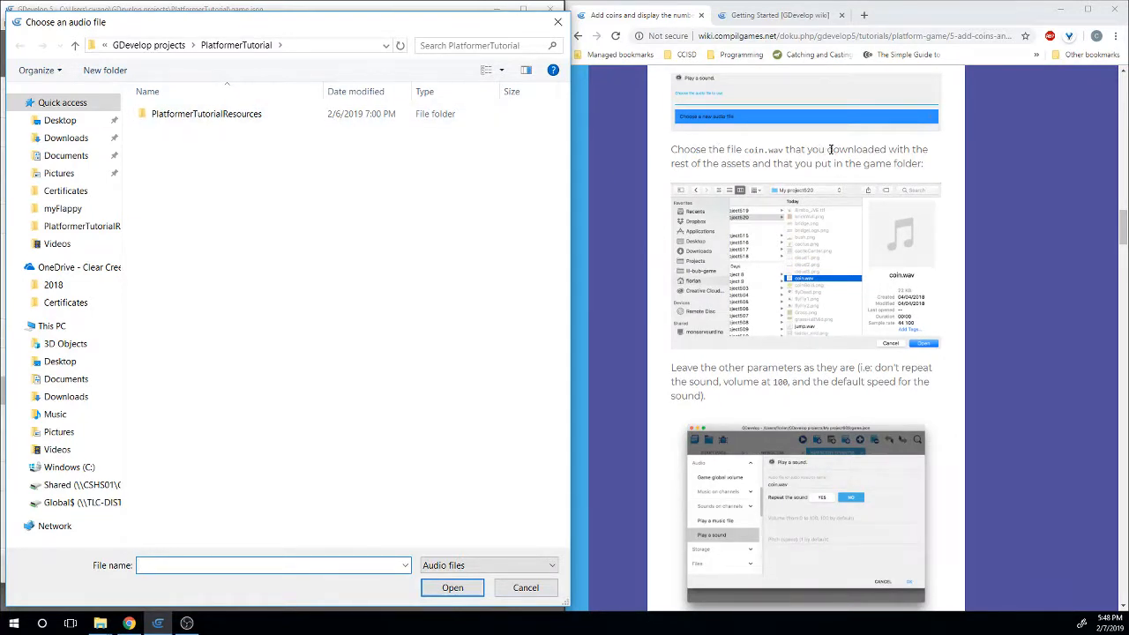
pyautogui.click(309, 115)
pyautogui.doubleClick(310, 116)
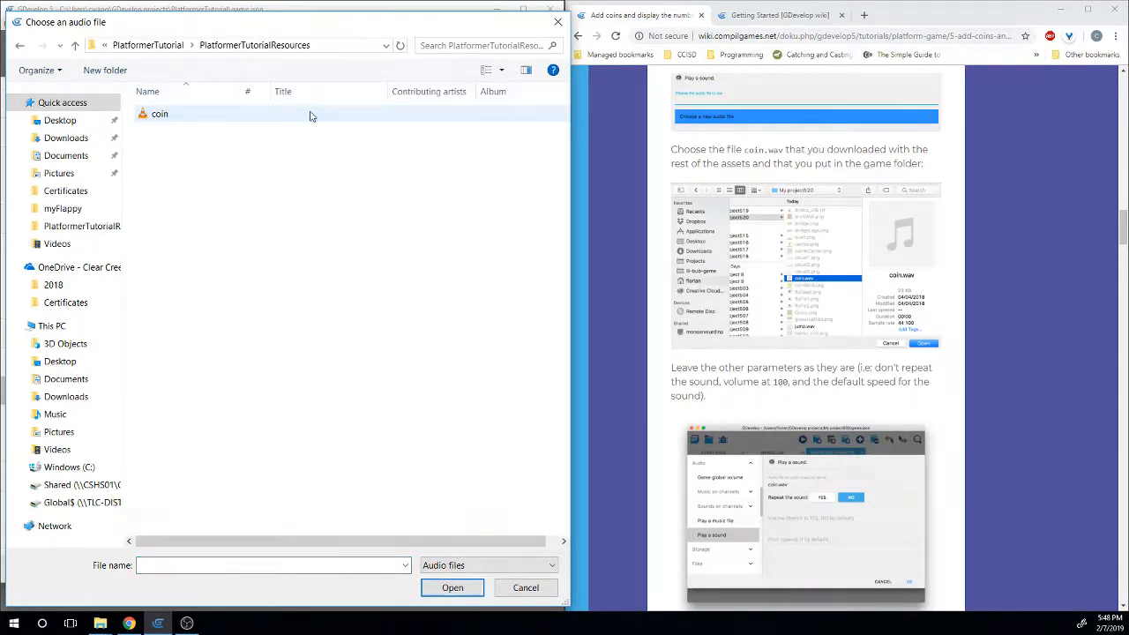
pyautogui.doubleClick(164, 116)
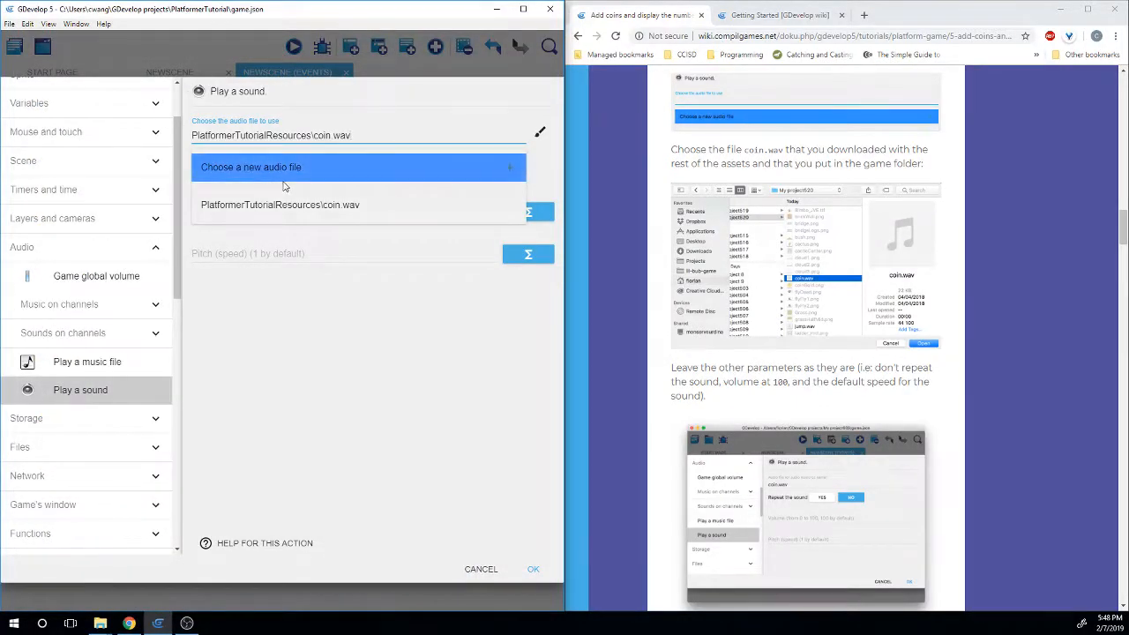
pyautogui.click(342, 214)
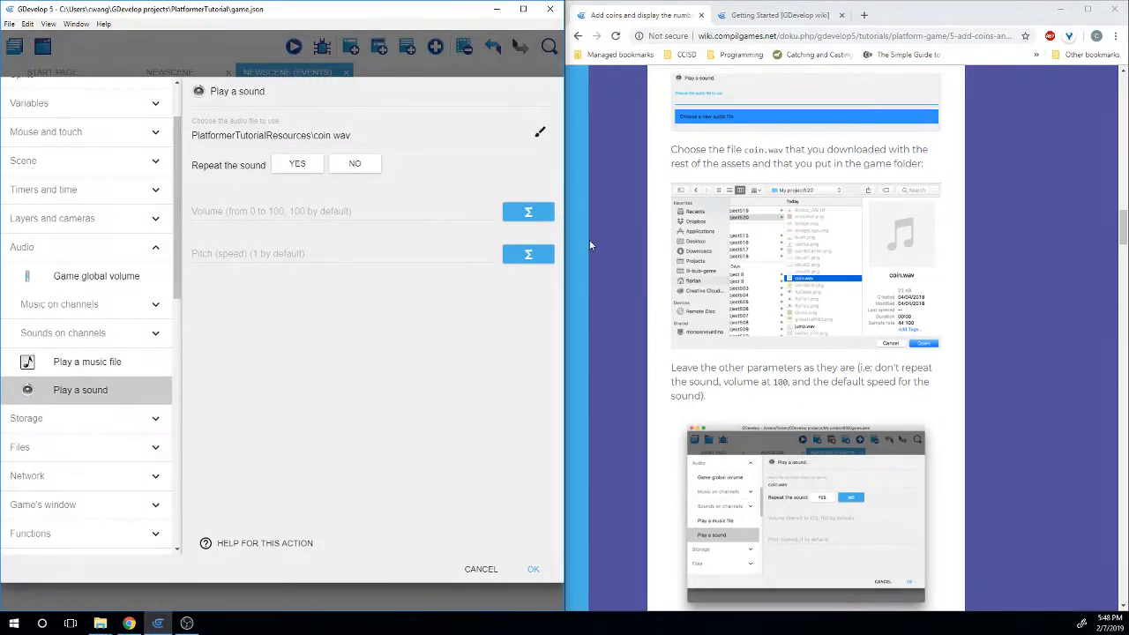
# Check the tutorial's remaining sound parameters, accept the action with repeat, volume and pitch left unset, and save the project
pyautogui.scroll(-1, 707, 286)
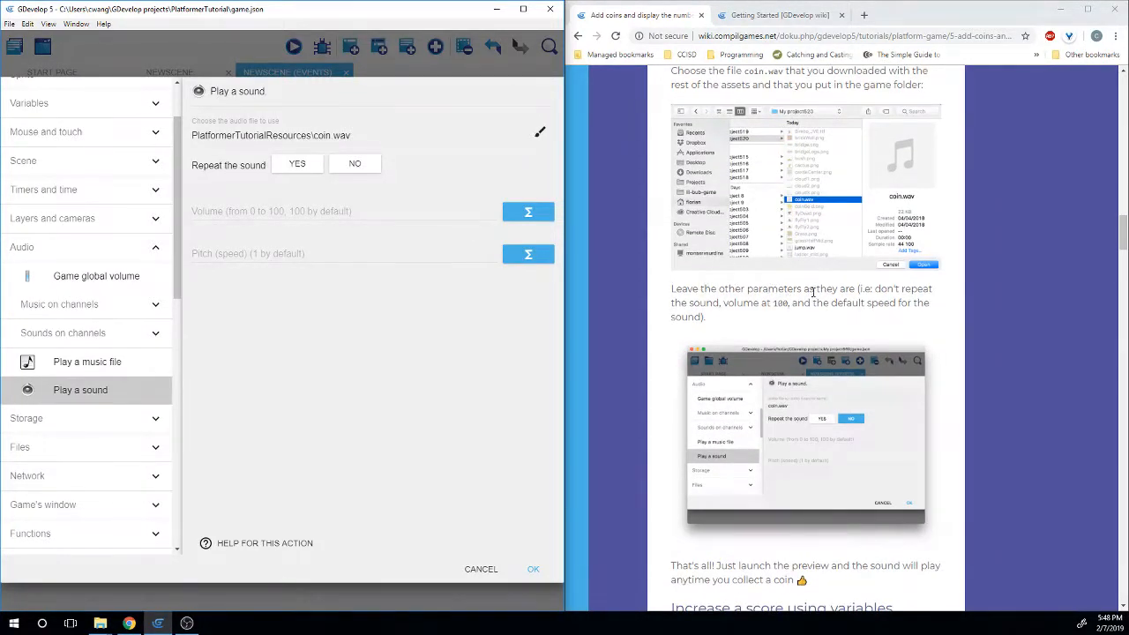
pyautogui.scroll(-1, 799, 213)
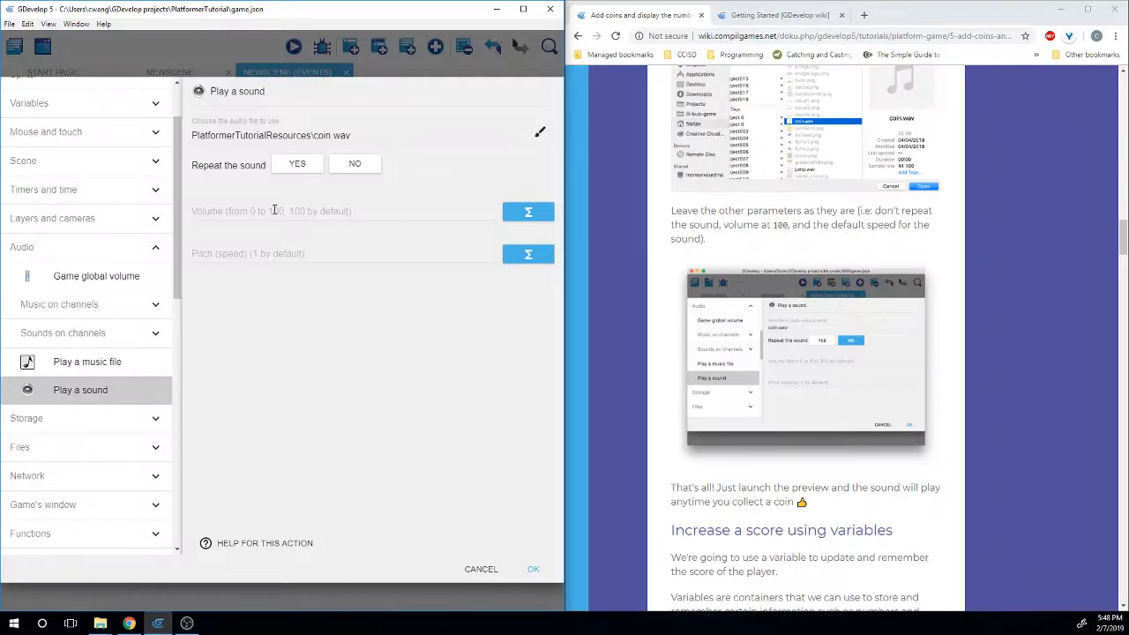
pyautogui.scroll(-2, 763, 407)
pyautogui.scroll(-1, 770, 406)
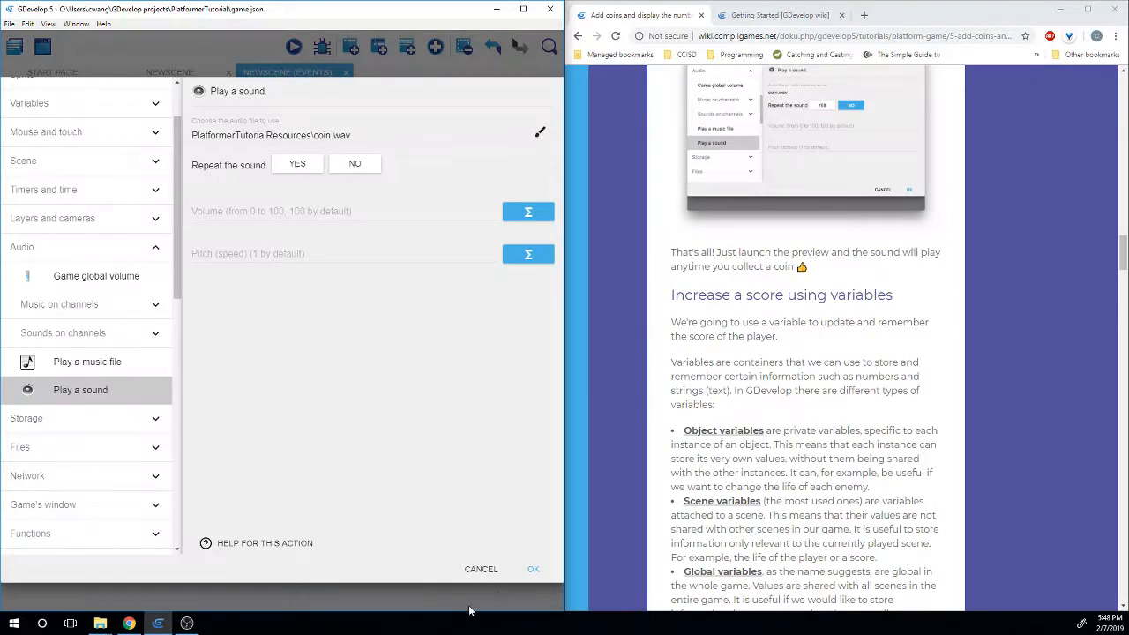
pyautogui.click(533, 569)
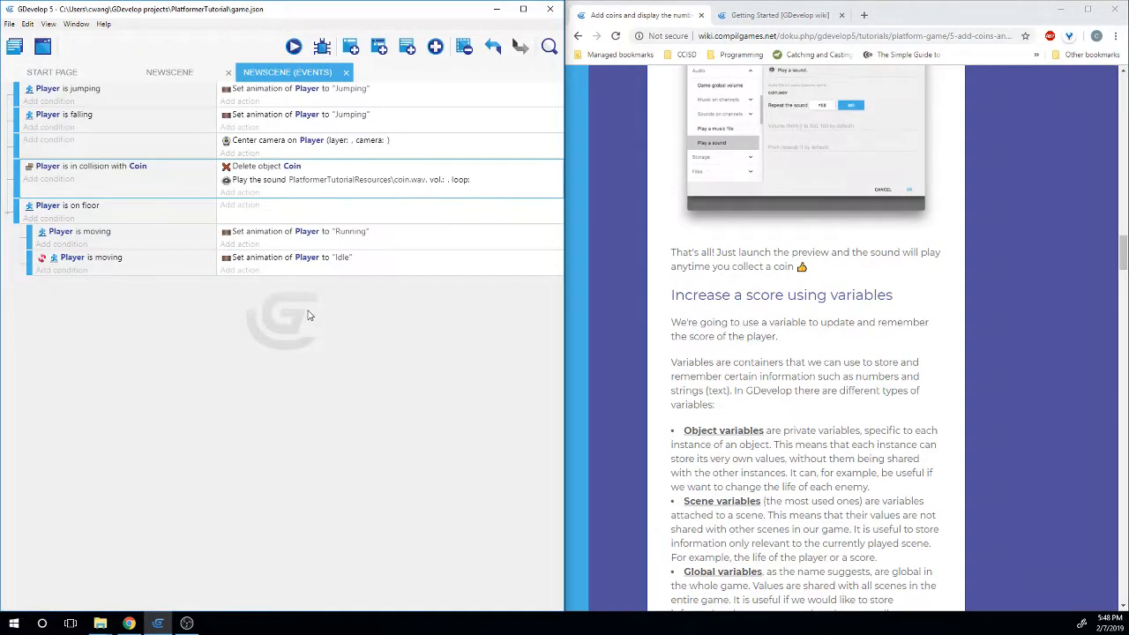
pyautogui.hotkey('ctrl', 's')
# Preview the game, run and jump the player through the coins to test the coin sound, and close the preview
pyautogui.click(295, 47)
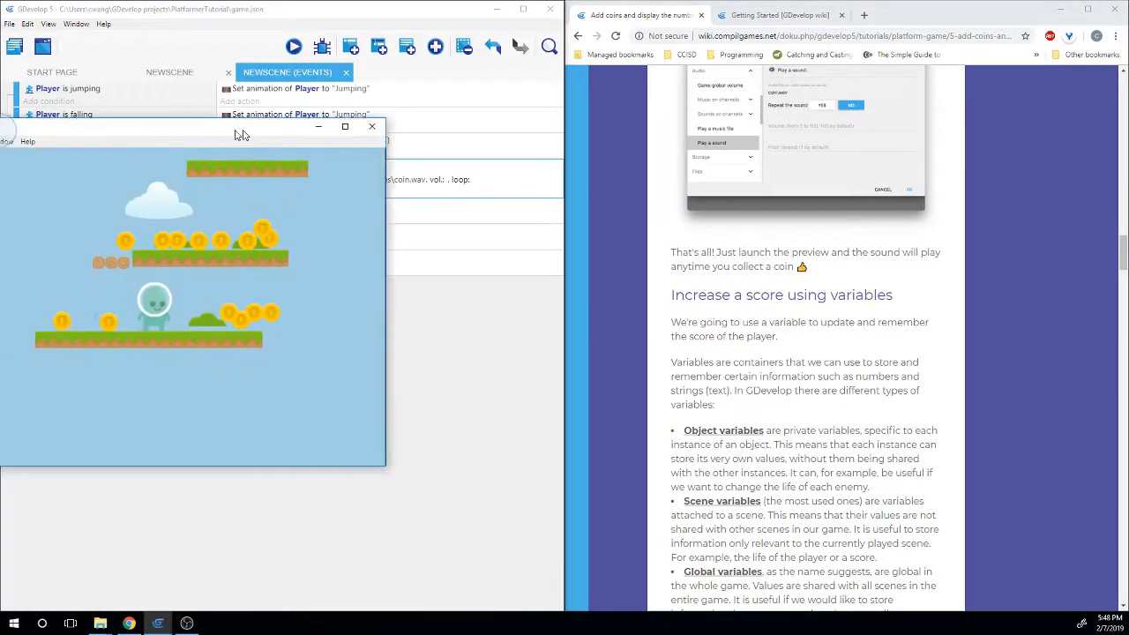
pyautogui.press('Left')
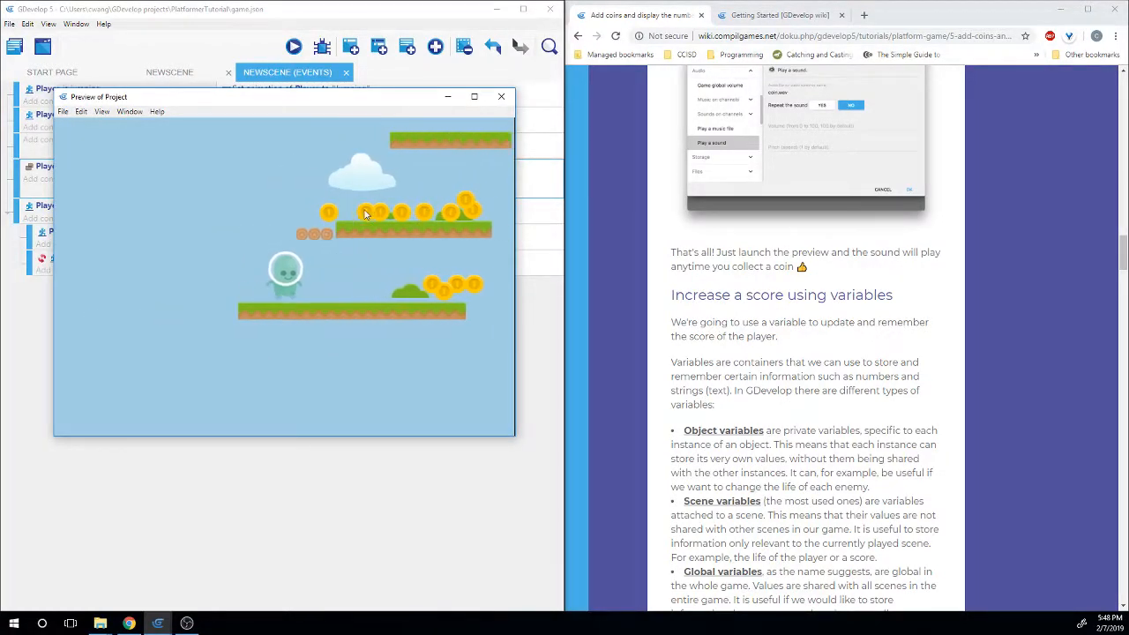
pyautogui.press('Right')
pyautogui.press('space')
pyautogui.press('Right')
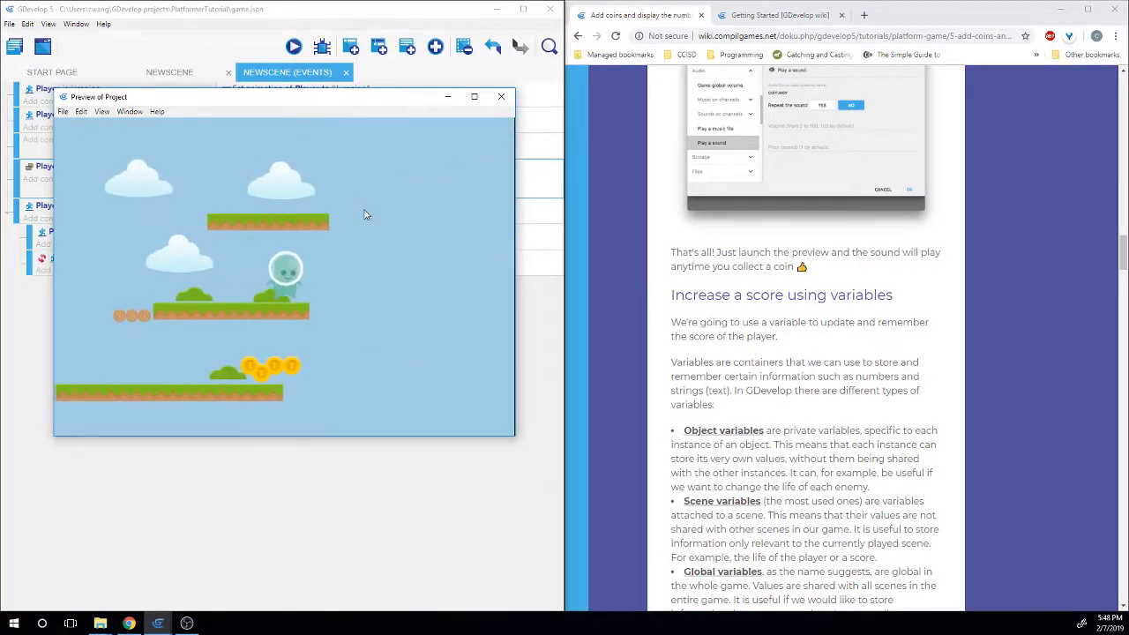
pyautogui.click(502, 97)
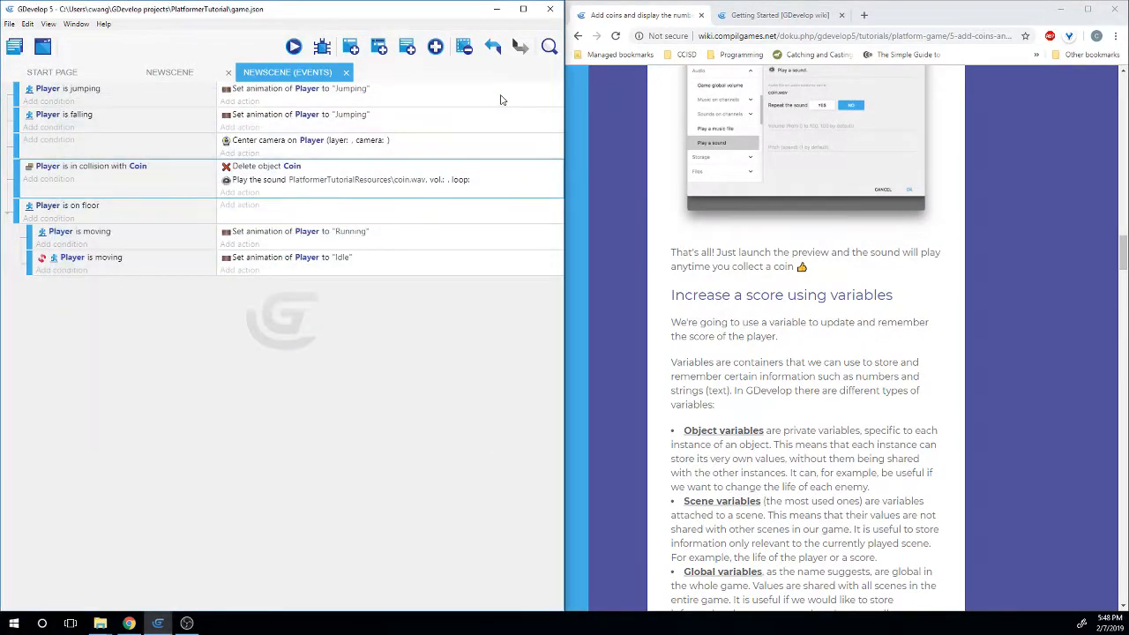
# Read the tutorial's "Increase a score using variables" section on variable types and the action adding 100 to Score
pyautogui.scroll(-2, 678, 291)
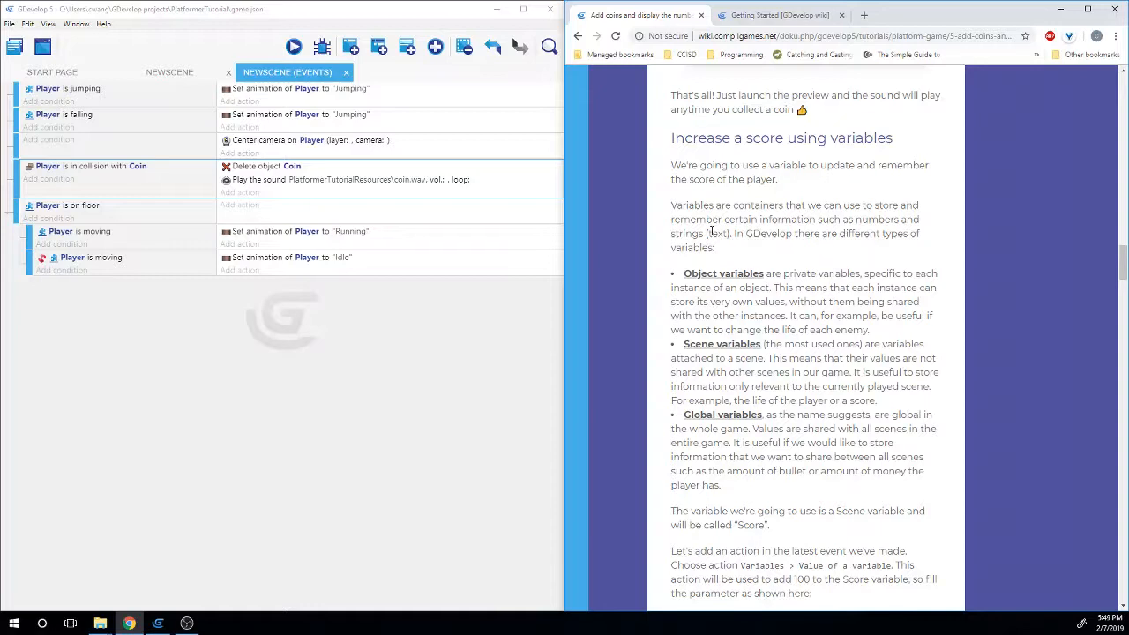
pyautogui.scroll(-1, 711, 233)
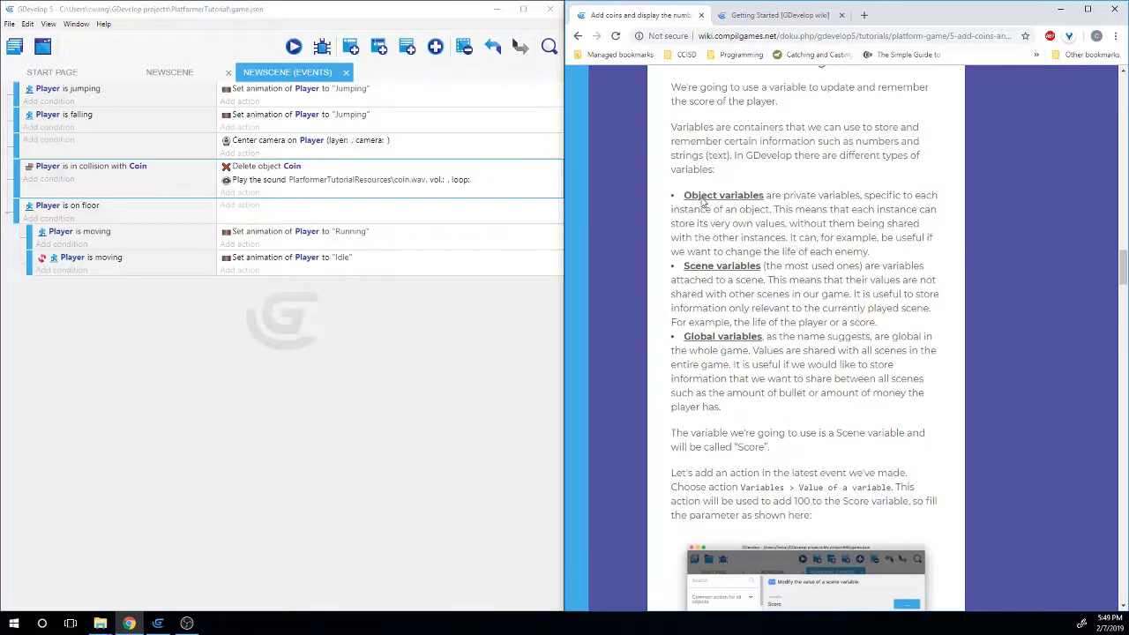
pyautogui.moveTo(670, 199); pyautogui.dragTo(877, 324)
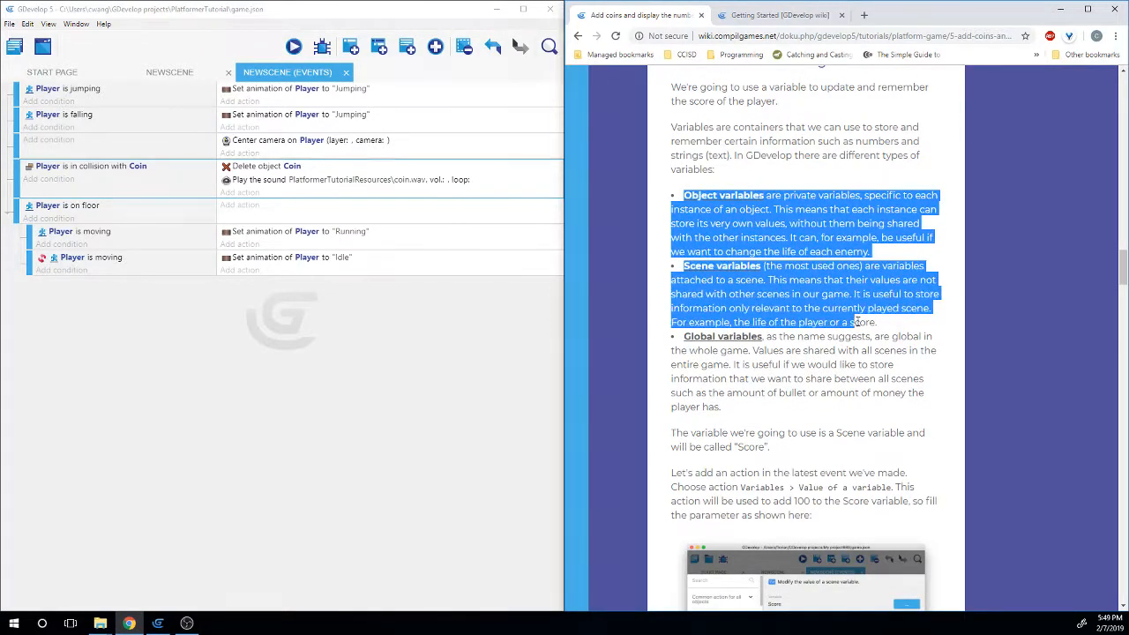
pyautogui.click(877, 325)
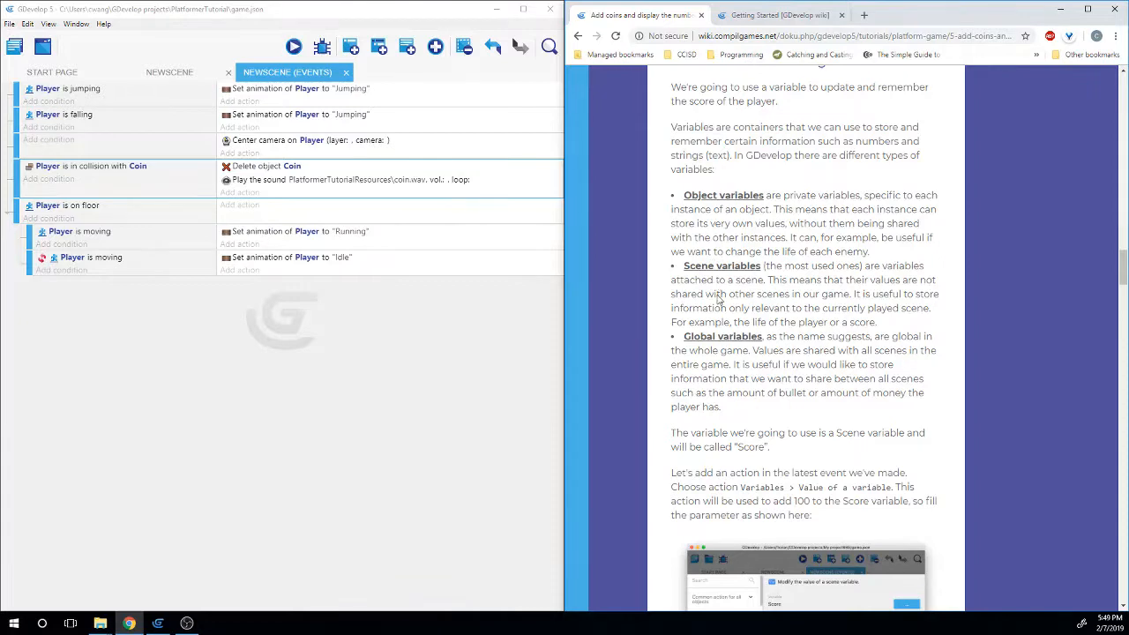
pyautogui.scroll(-1, 697, 370)
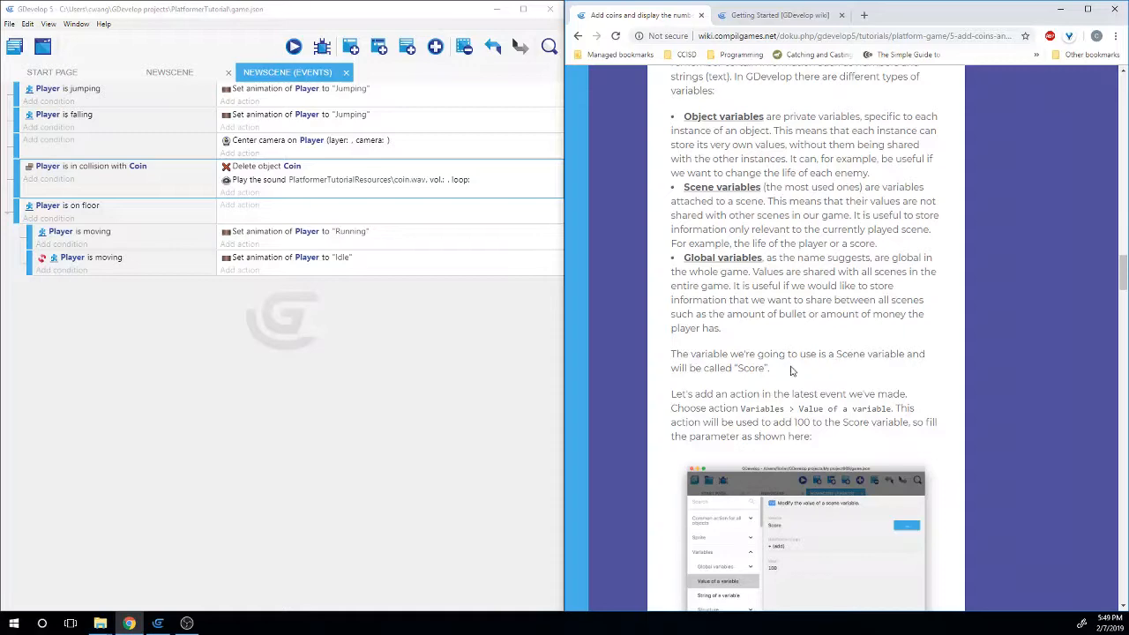
pyautogui.moveTo(769, 370); pyautogui.dragTo(739, 369)
pyautogui.click(649, 354)
pyautogui.scroll(-1, 648, 352)
pyautogui.scroll(-2, 648, 353)
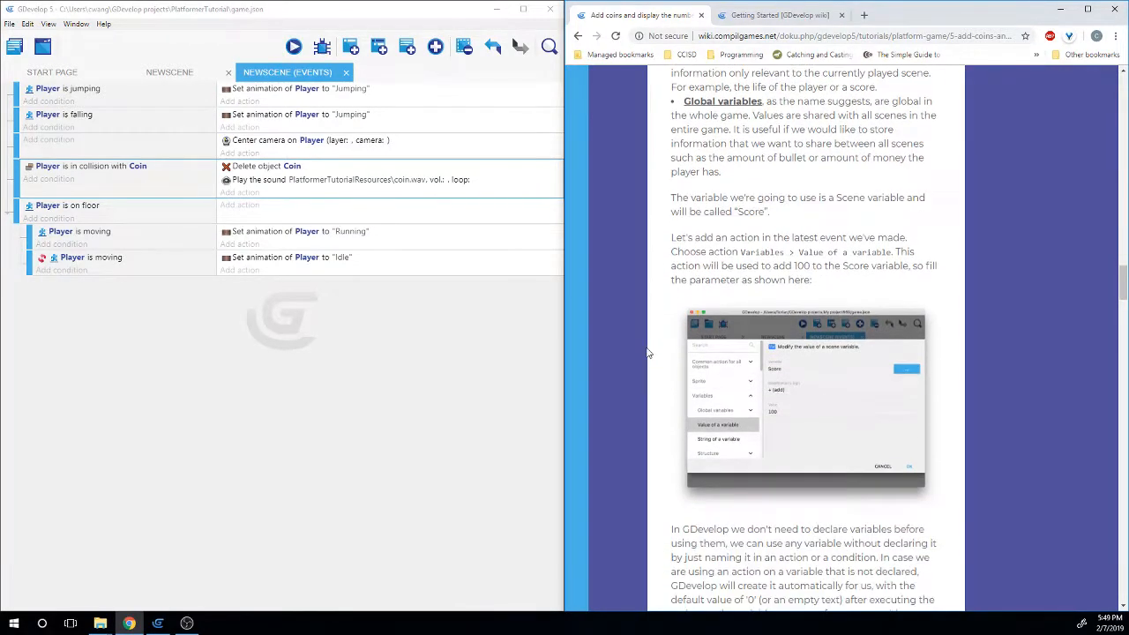
pyautogui.scroll(-1, 648, 353)
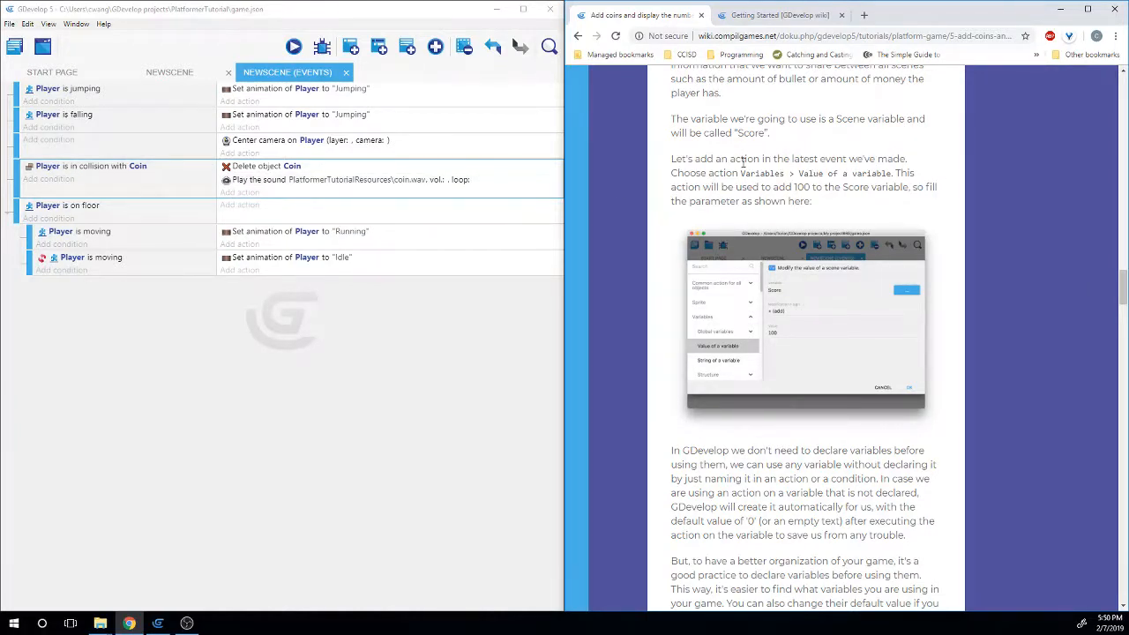
# Add a "Value of a scene variable" action to the Player–Coin collision event, adding 100 to the variable Score
pyautogui.click(227, 191)
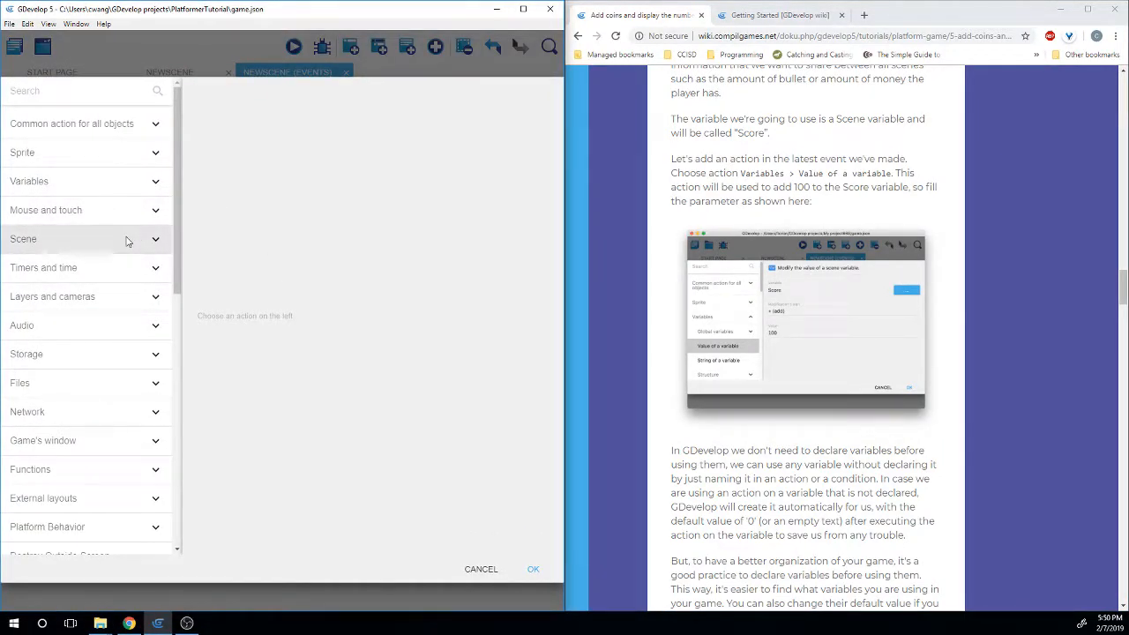
pyautogui.click(72, 184)
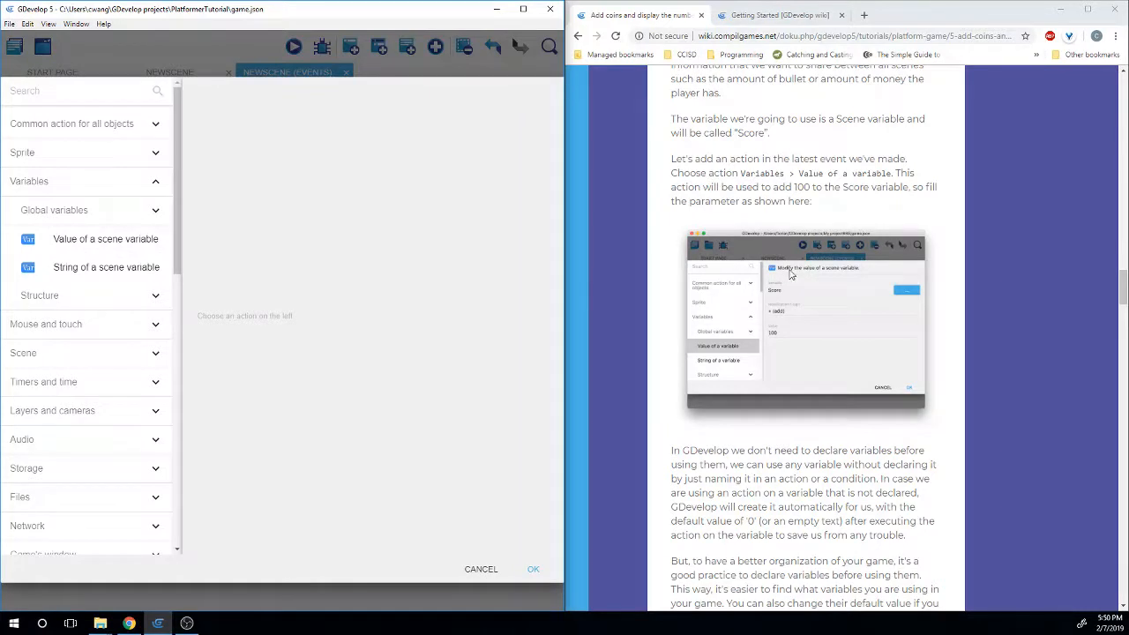
pyautogui.click(117, 248)
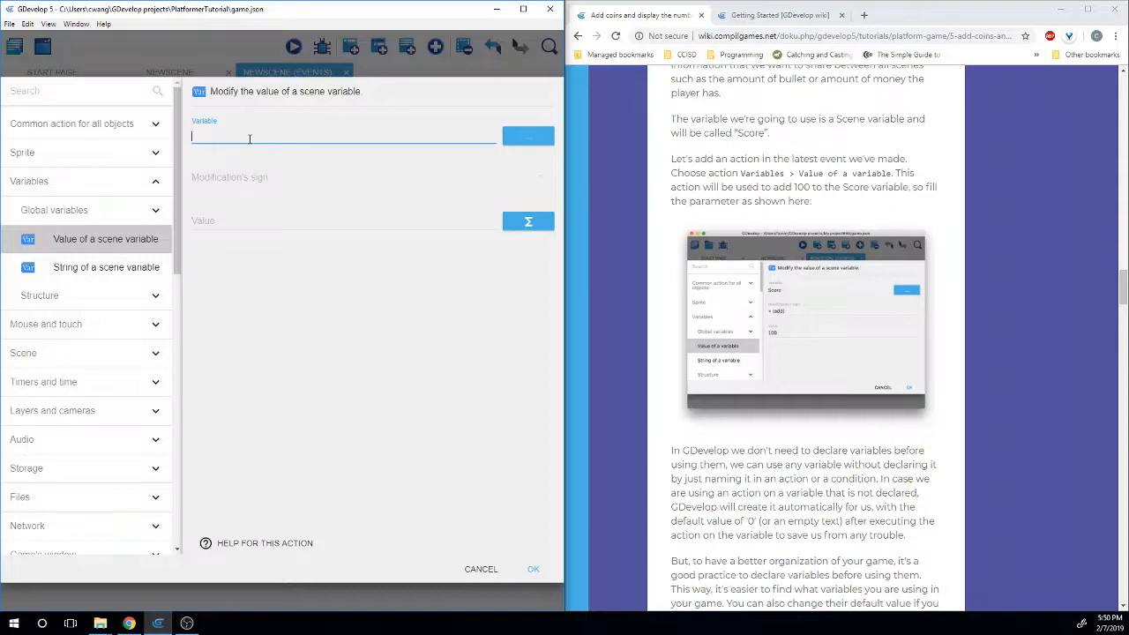
pyautogui.write('Score')
pyautogui.click(305, 177)
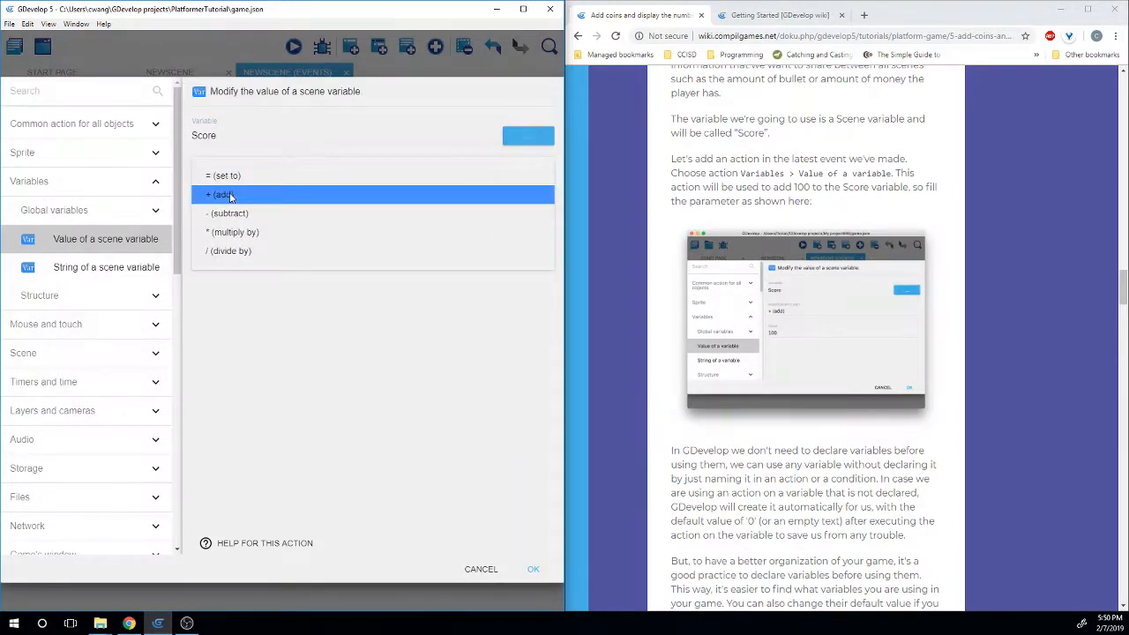
pyautogui.click(221, 195)
pyautogui.click(213, 219)
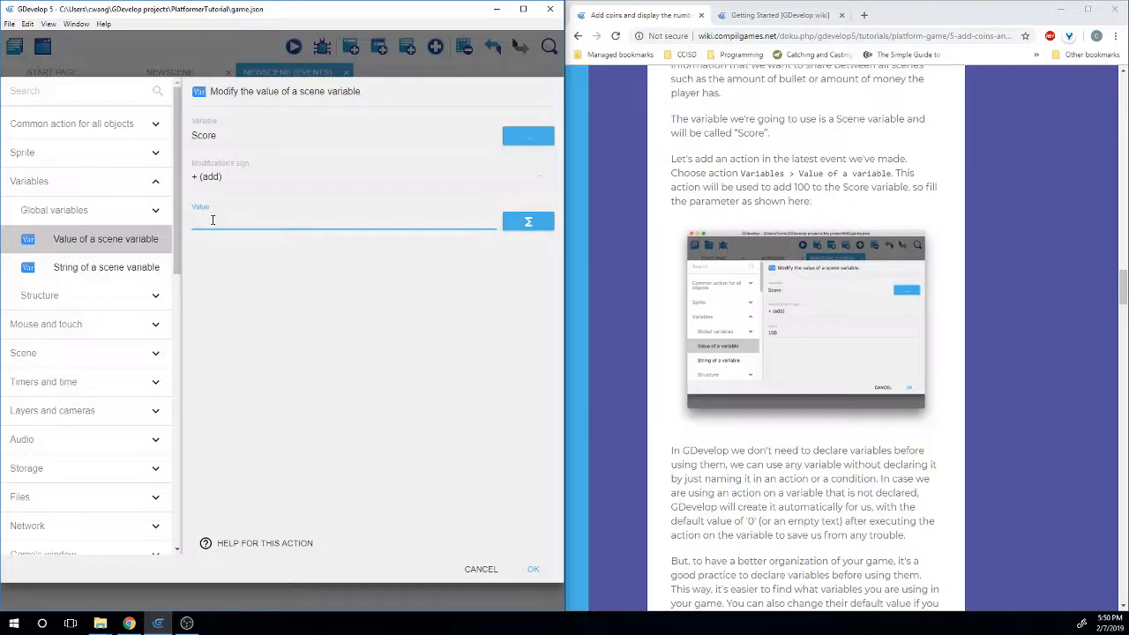
pyautogui.write('100')
# Follow the tutorial's section on declaring variables and add a variable named Score to the scene variables list
pyautogui.scroll(-3, 819, 364)
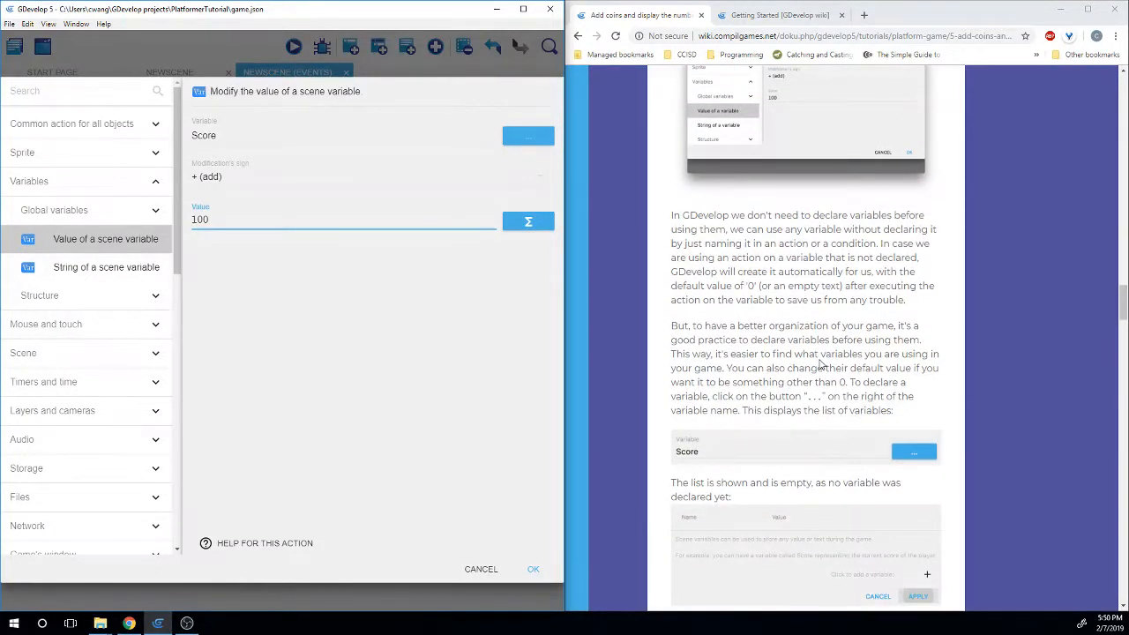
pyautogui.scroll(-1, 747, 244)
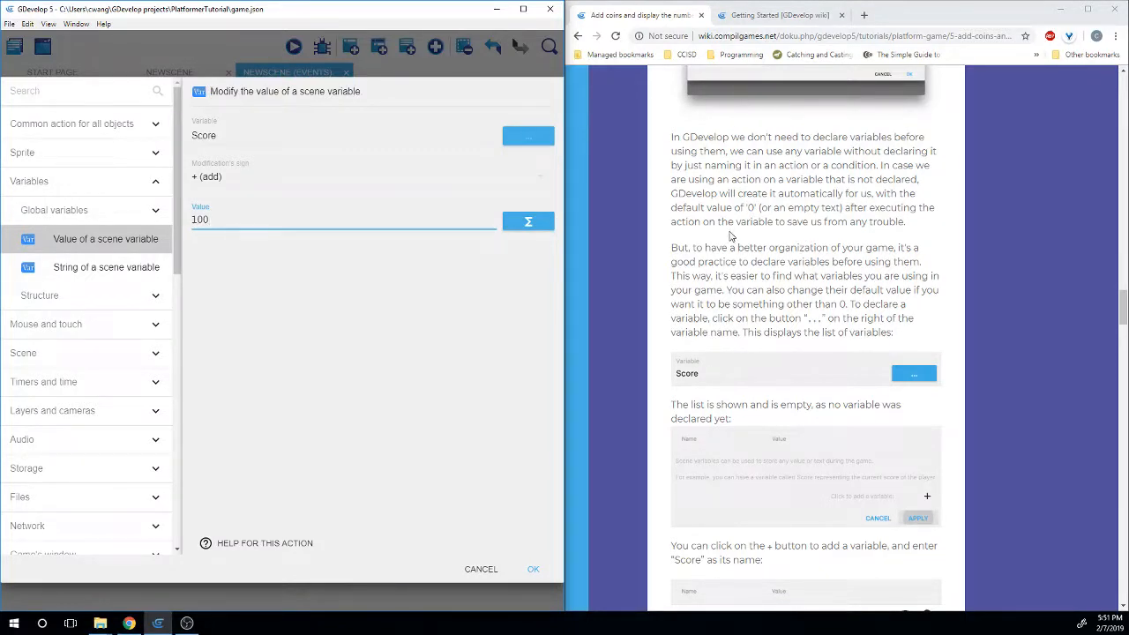
pyautogui.scroll(-1, 847, 221)
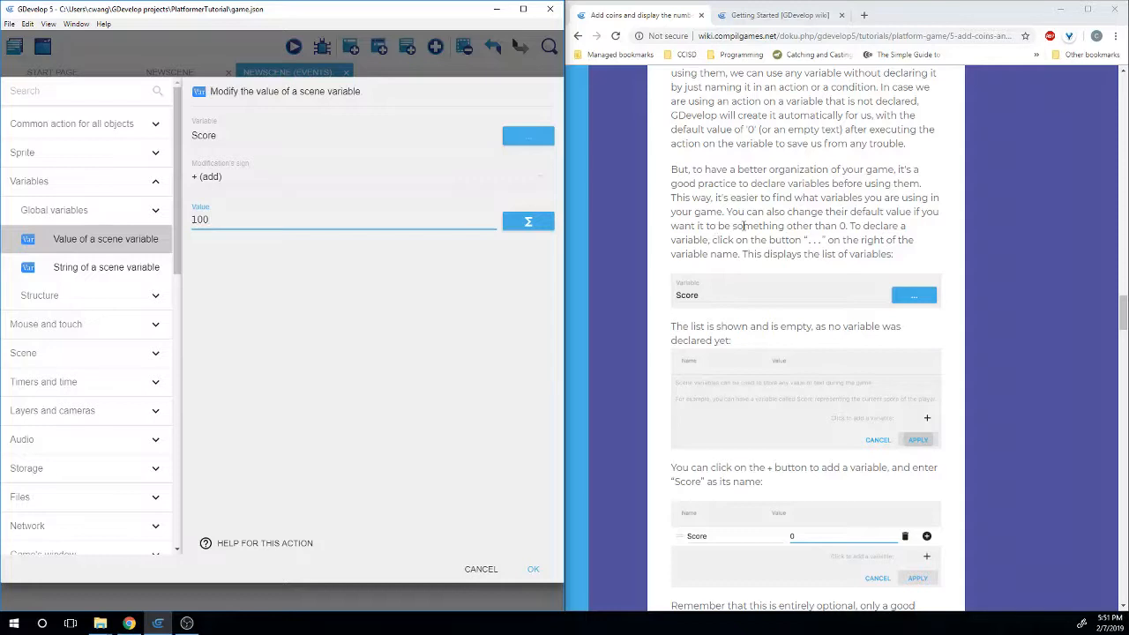
pyautogui.scroll(-1, 833, 225)
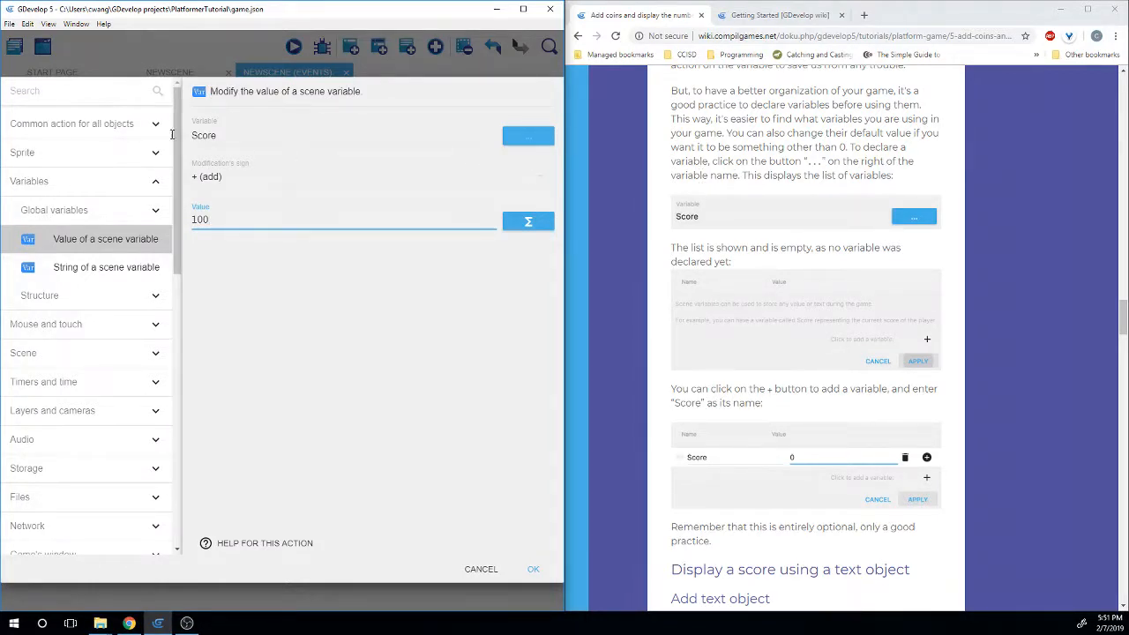
pyautogui.click(528, 134)
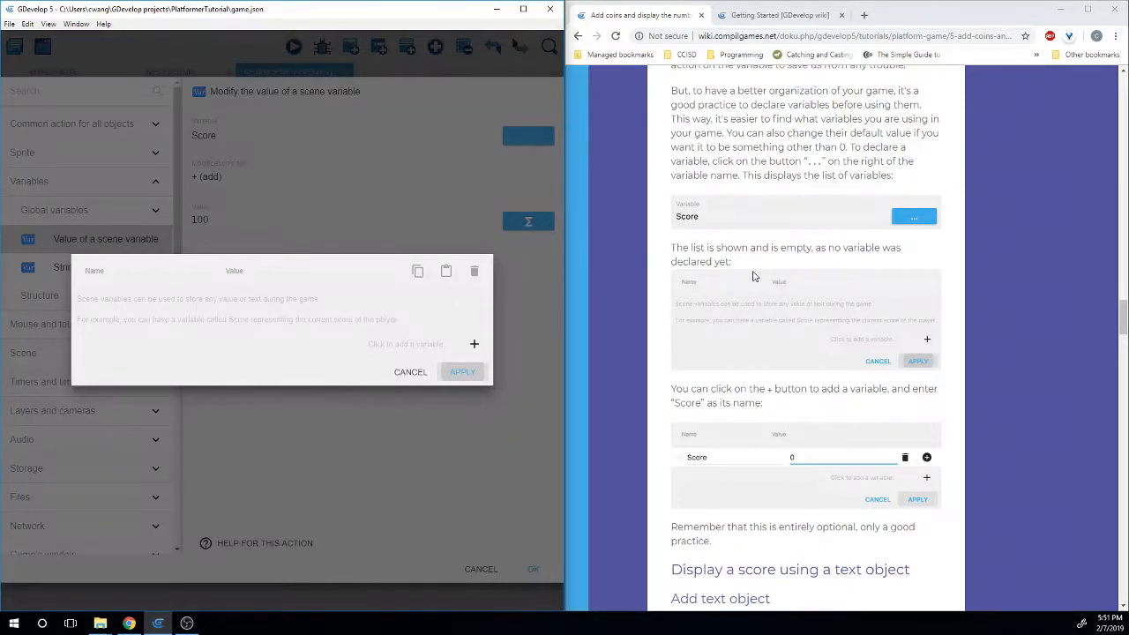
pyautogui.scroll(-1, 759, 273)
pyautogui.scroll(-2, 767, 273)
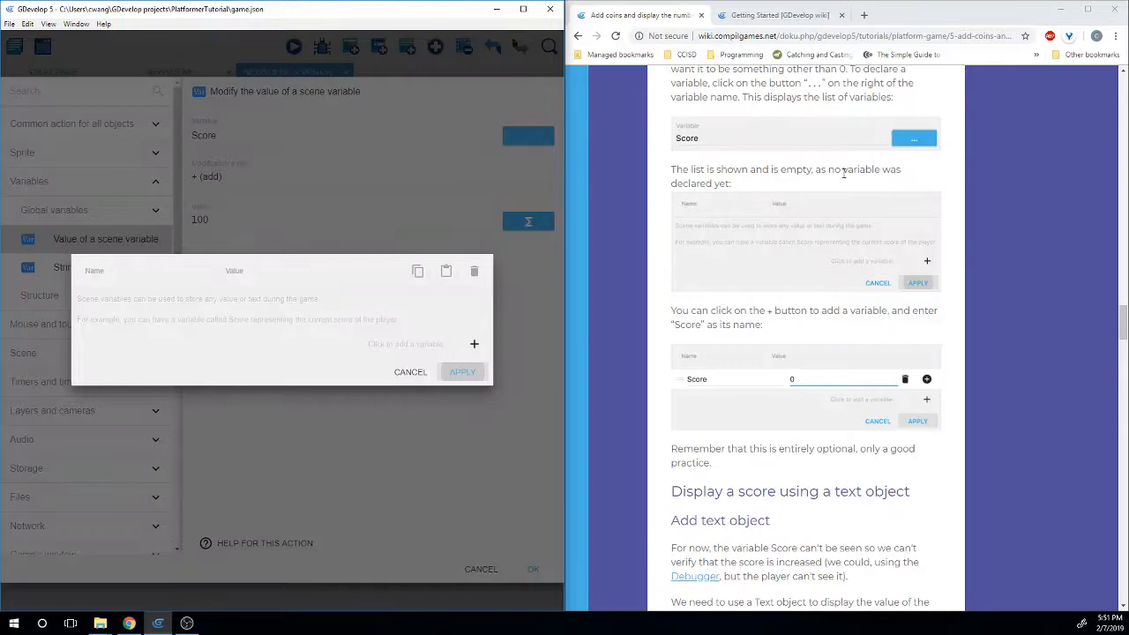
pyautogui.scroll(-3, 741, 218)
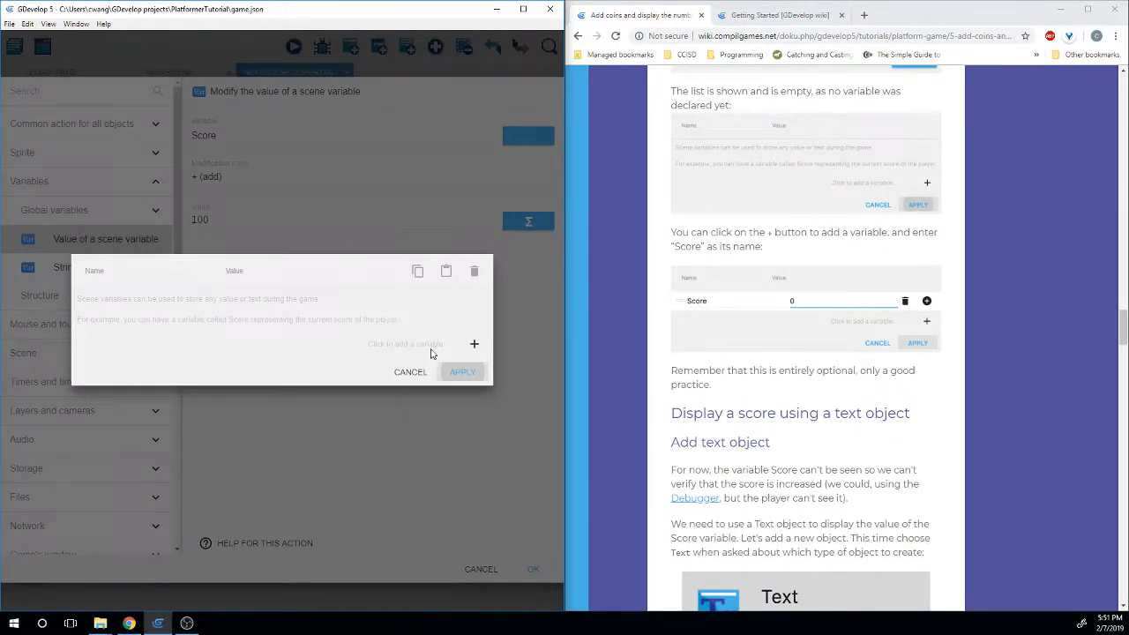
pyautogui.click(474, 346)
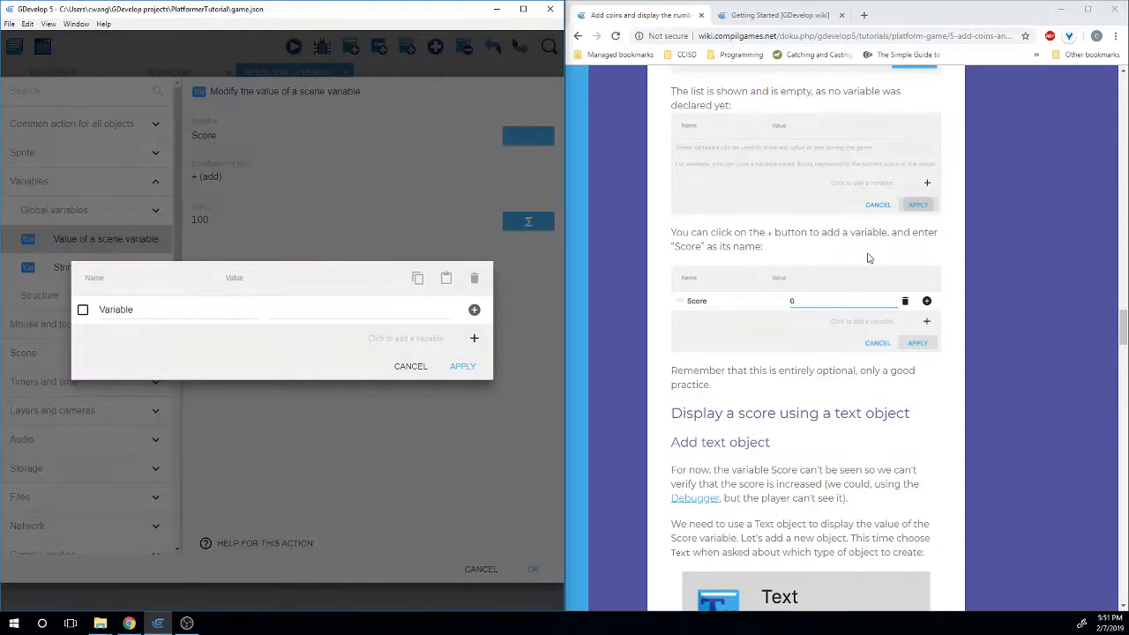
pyautogui.doubleClick(127, 310)
pyautogui.write('Score')
# Set the declared Score variable's default value to 0, apply it, and recheck the scene variables list
pyautogui.click(83, 311)
pyautogui.click(82, 310)
pyautogui.click(313, 313)
pyautogui.write('0')
pyautogui.click(217, 338)
pyautogui.click(83, 310)
pyautogui.click(83, 310)
pyautogui.click(462, 368)
pyautogui.click(519, 137)
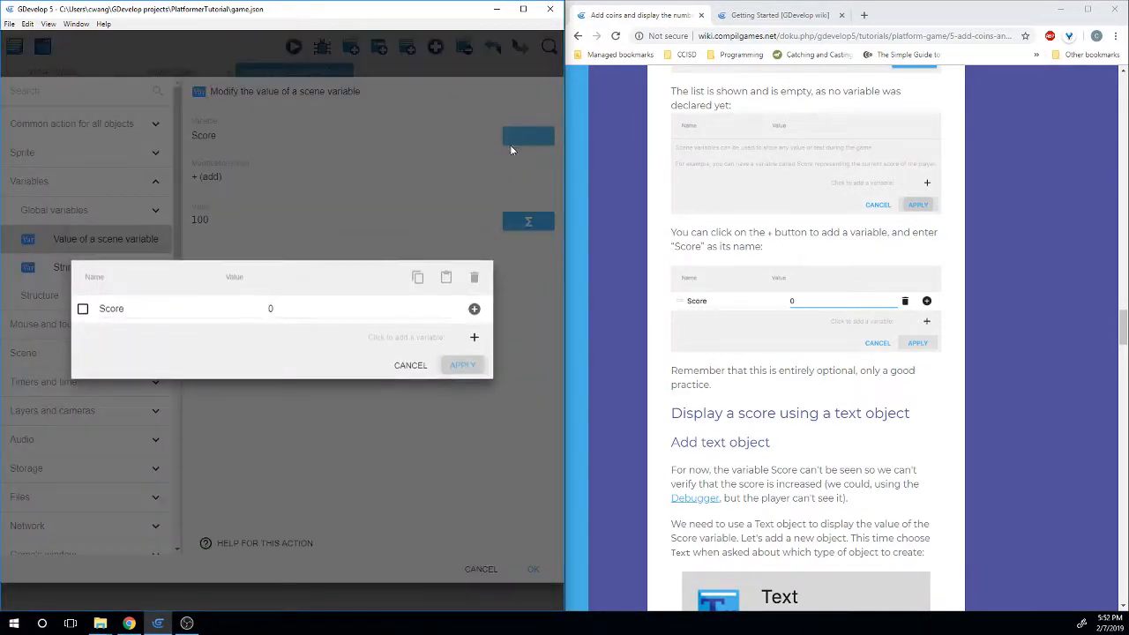
pyautogui.click(462, 364)
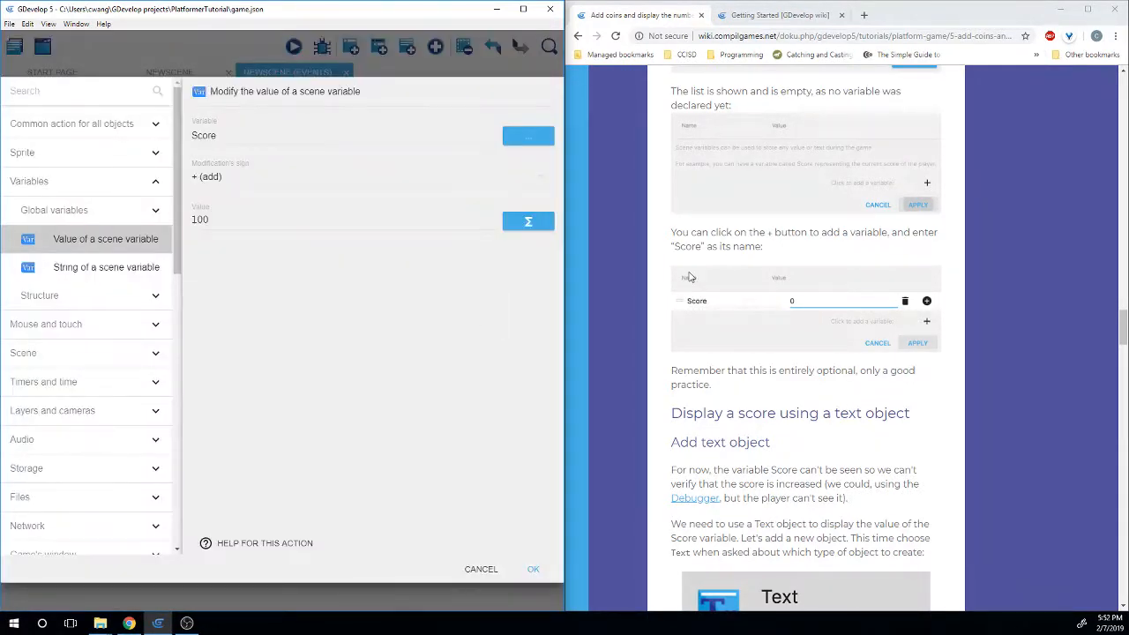
# Read the tutorial's note that declaring variables is optional, accept the Score action, and save the project
pyautogui.scroll(-1, 690, 277)
pyautogui.scroll(-1, 690, 277)
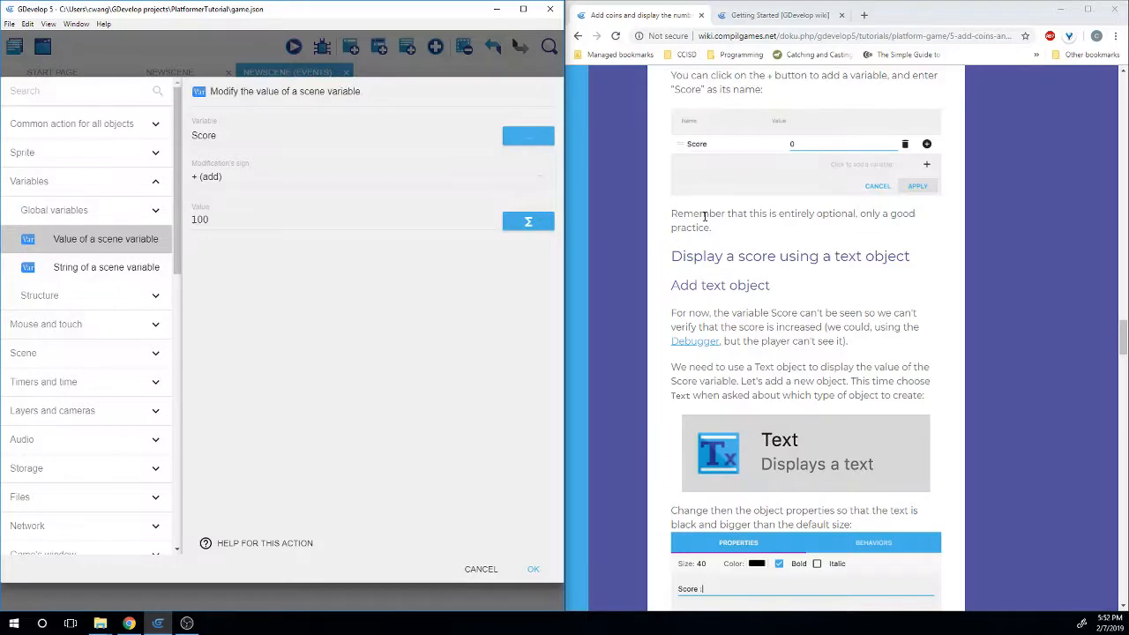
pyautogui.click(731, 212)
pyautogui.moveTo(731, 212); pyautogui.dragTo(836, 246)
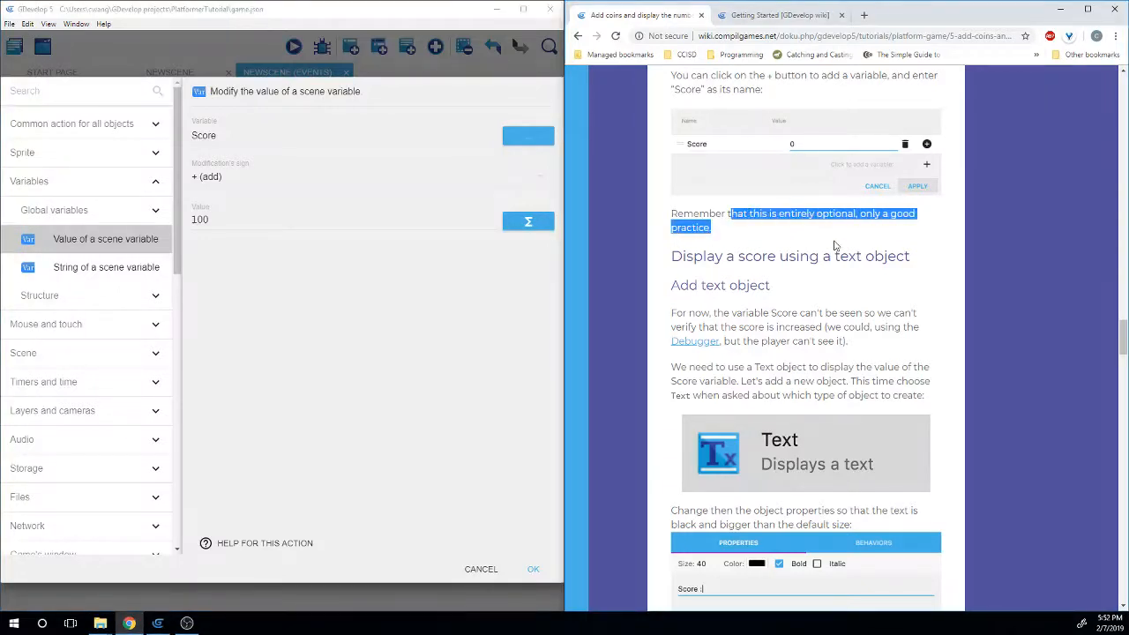
pyautogui.click(836, 246)
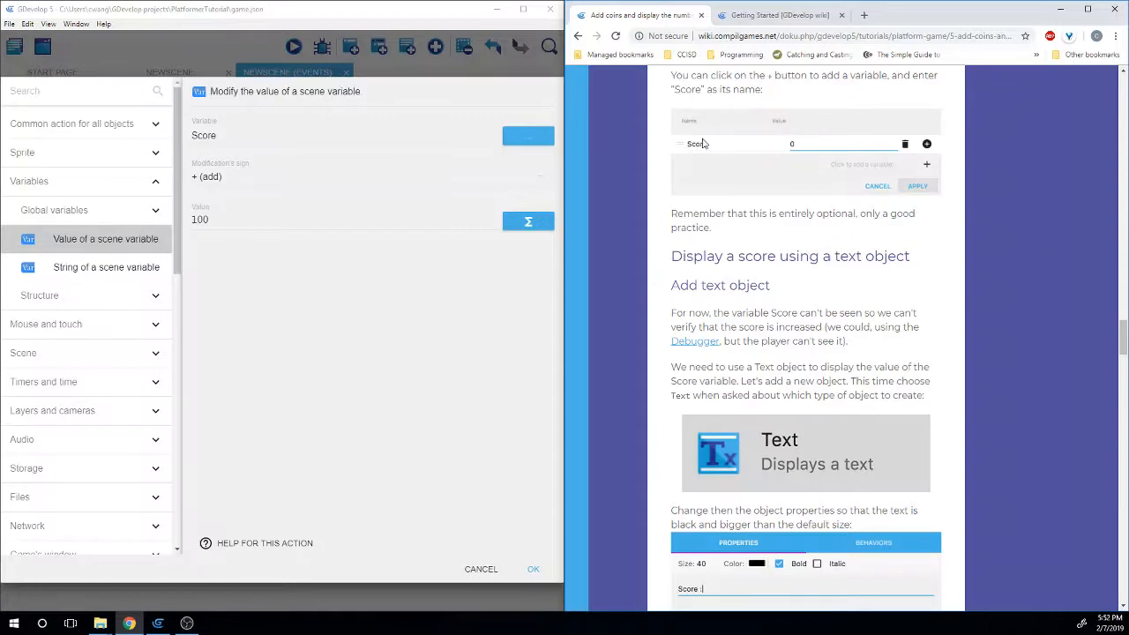
pyautogui.scroll(-2, 665, 274)
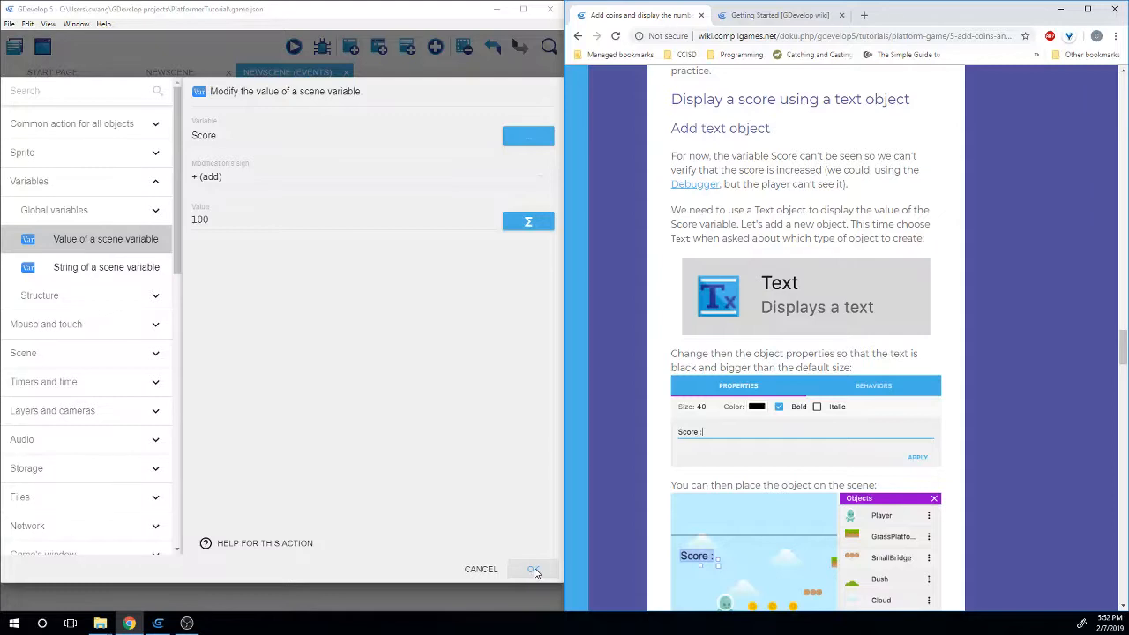
pyautogui.click(535, 570)
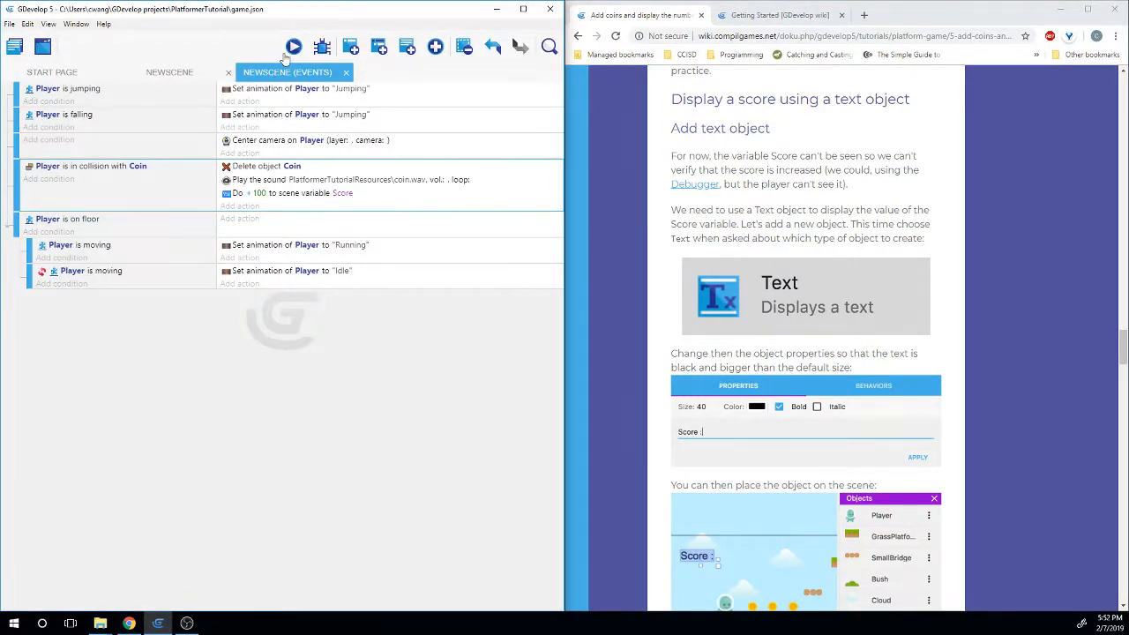
pyautogui.hotkey('ctrl', 's')
# Preview the game, move and jump the player through the coins to test collecting them, and close the preview
pyautogui.click(293, 48)
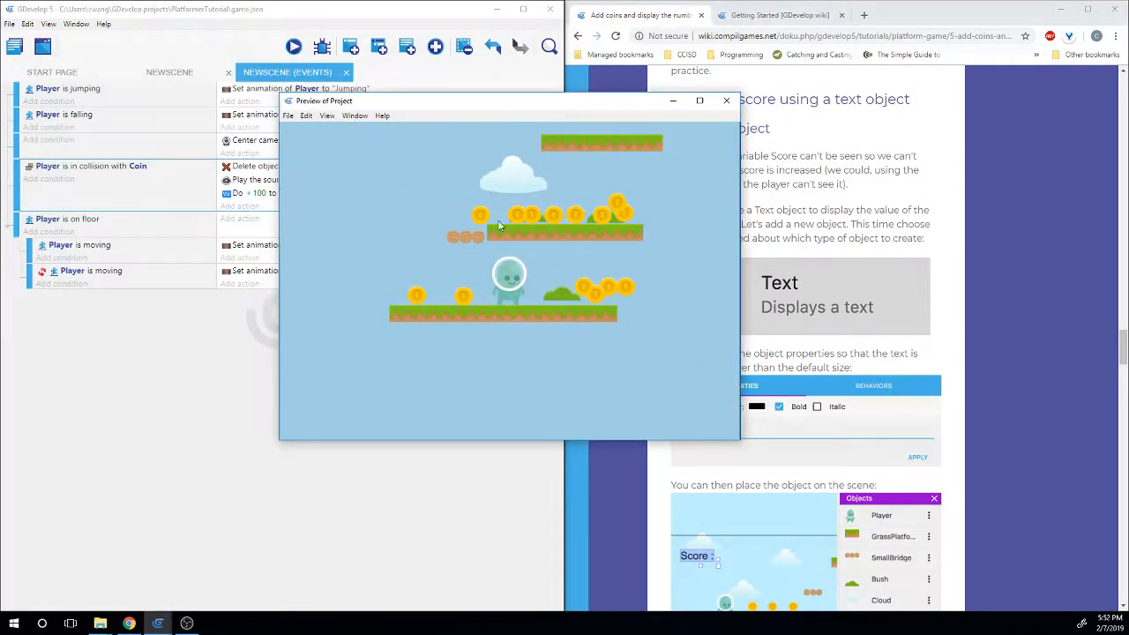
pyautogui.press('Left')
pyautogui.press('space')
pyautogui.press('Right')
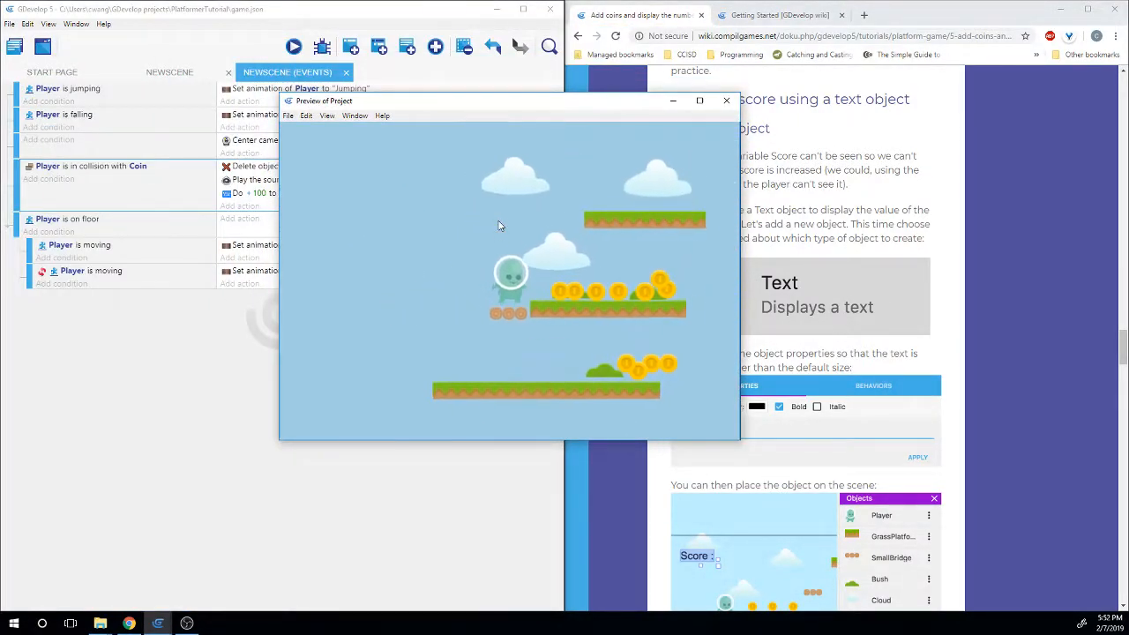
pyautogui.press('space')
pyautogui.press('Right')
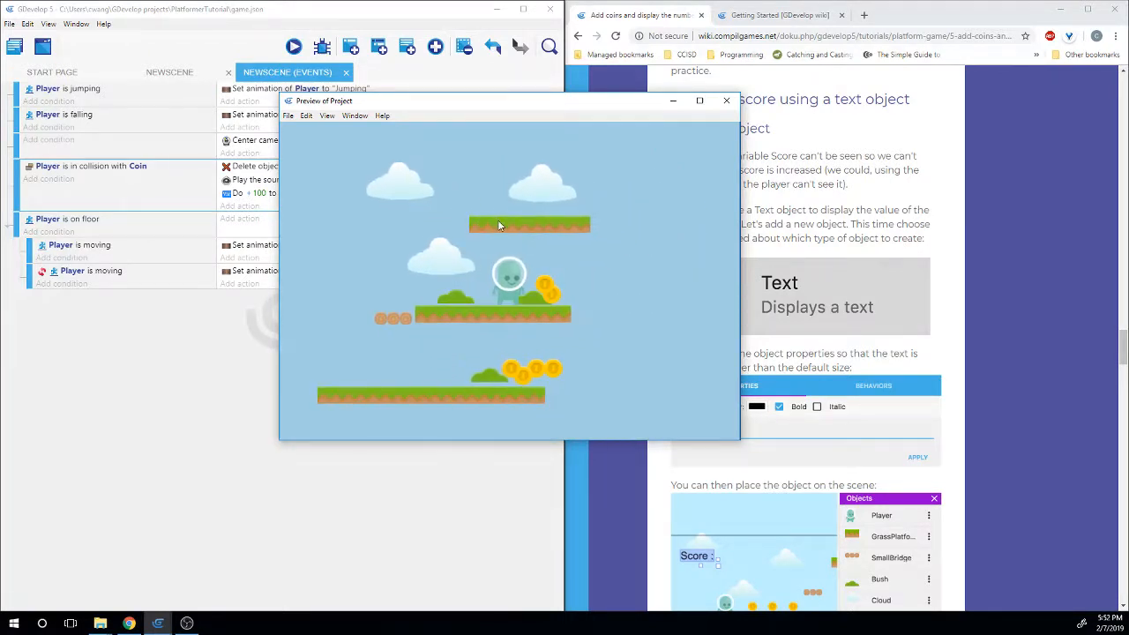
pyautogui.moveTo(345, 100); pyautogui.dragTo(535, 143)
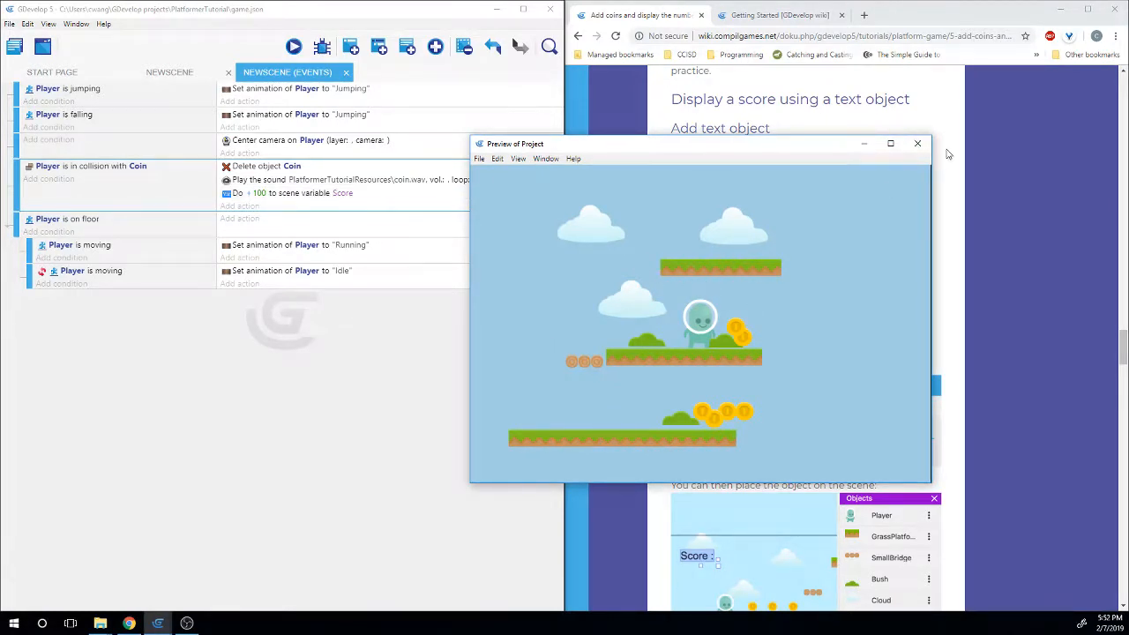
pyautogui.click(917, 143)
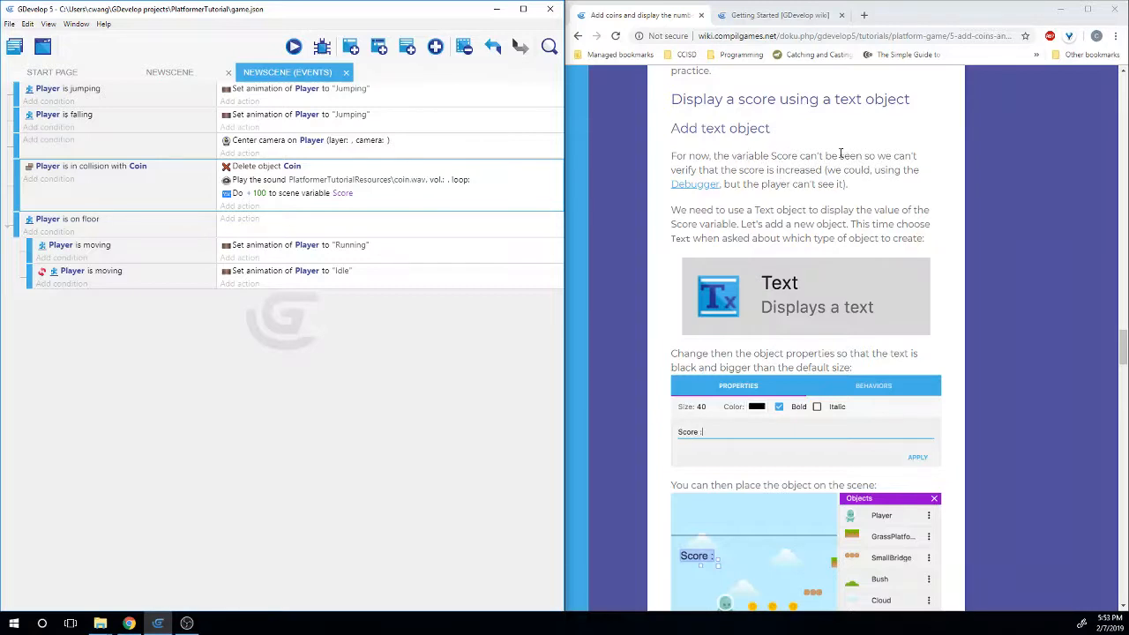
# Read the tutorial's "Add text object" section and add a new Text object to NewScene
pyautogui.moveTo(724, 169); pyautogui.dragTo(791, 170)
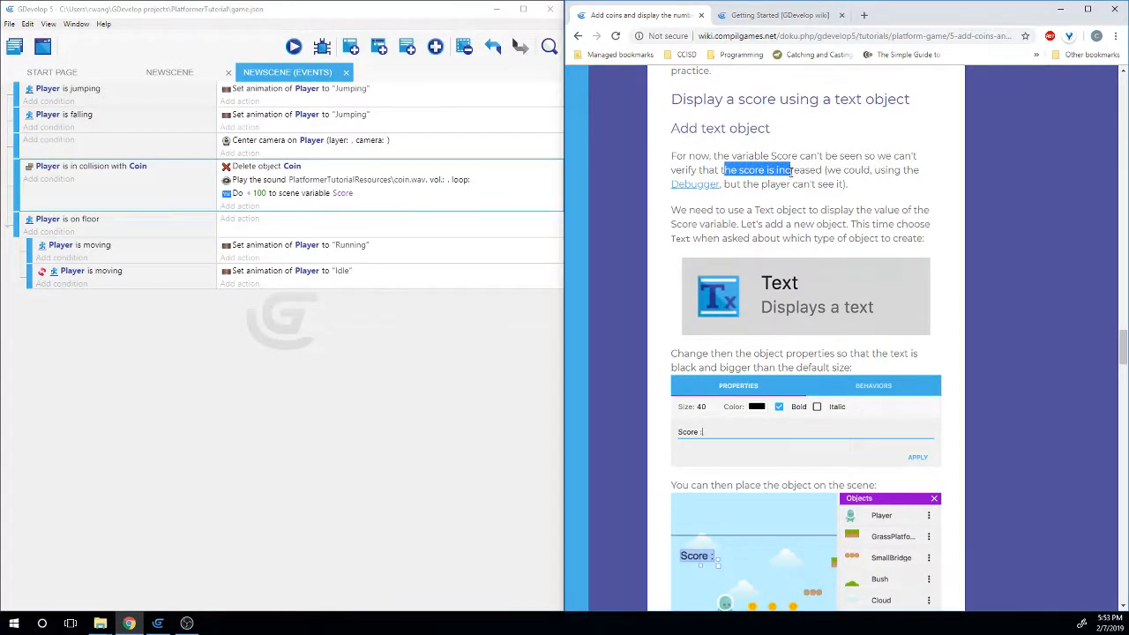
pyautogui.click(791, 172)
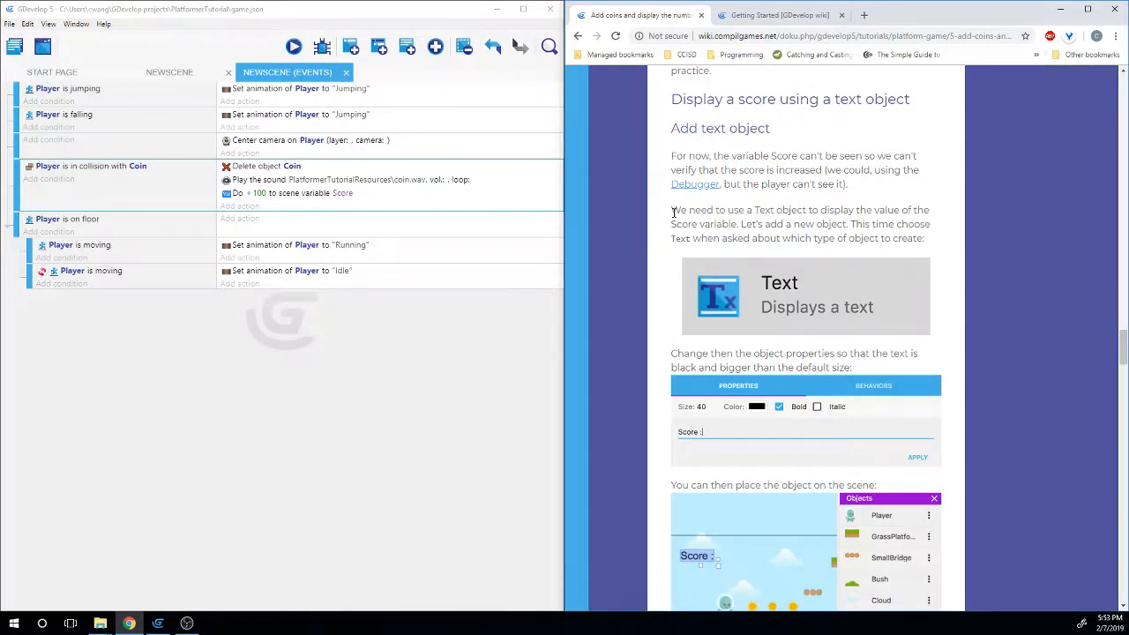
pyautogui.scroll(-1, 672, 211)
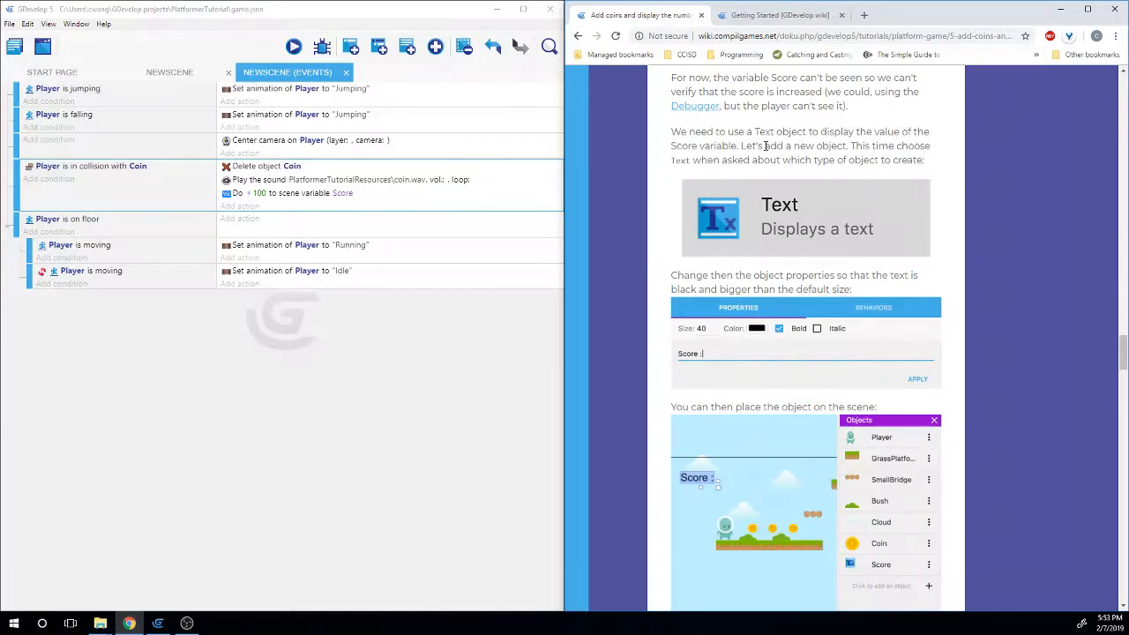
pyautogui.click(209, 74)
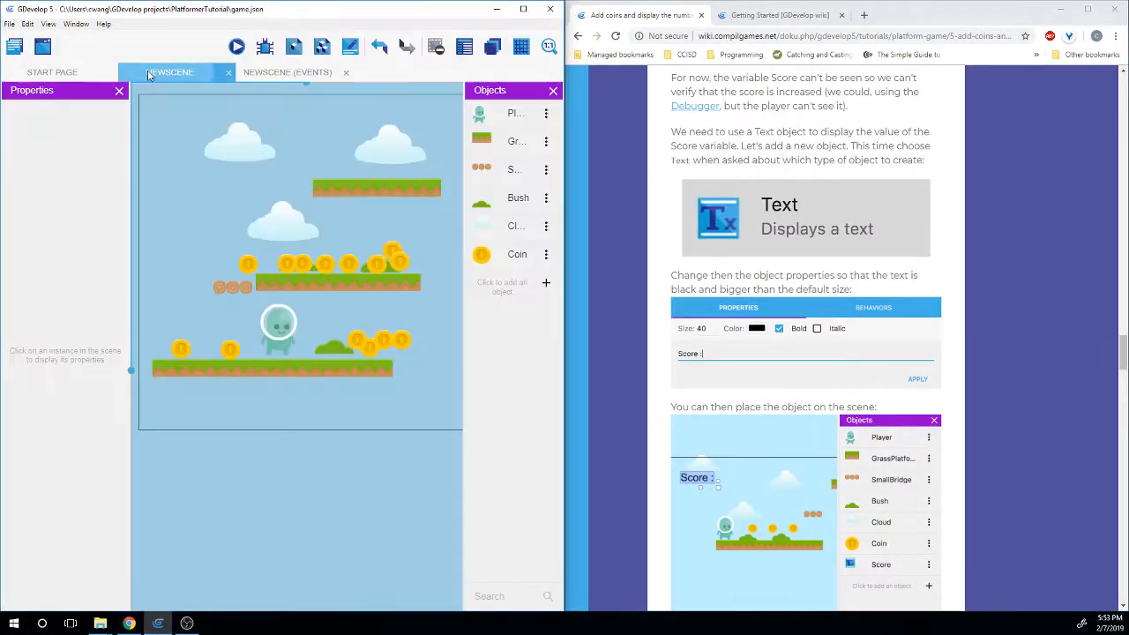
pyautogui.click(545, 283)
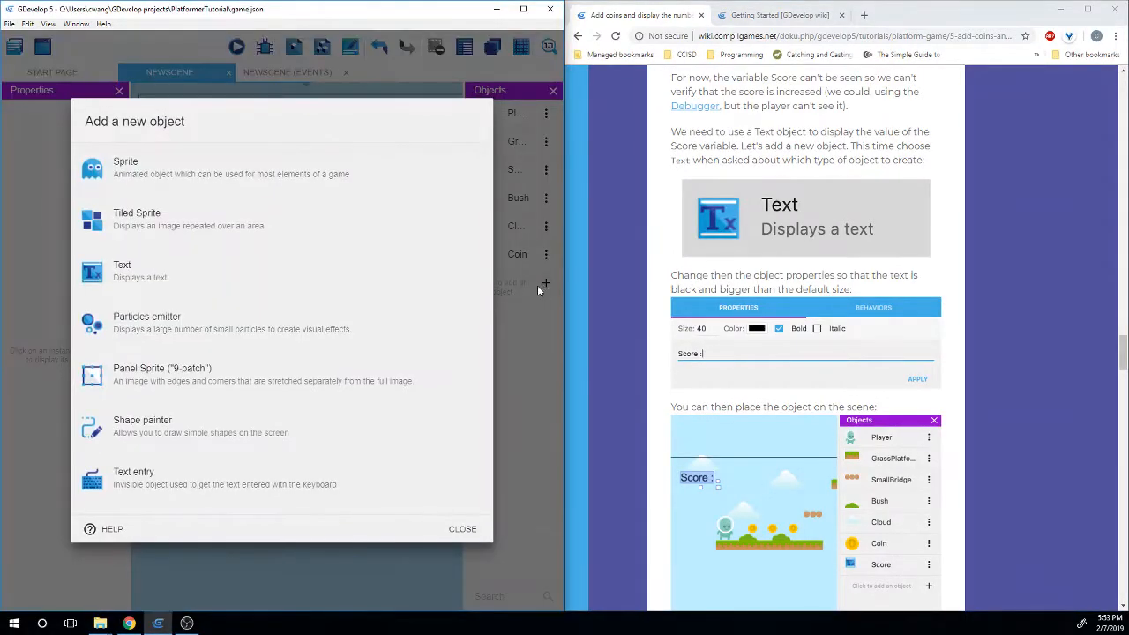
pyautogui.click(154, 284)
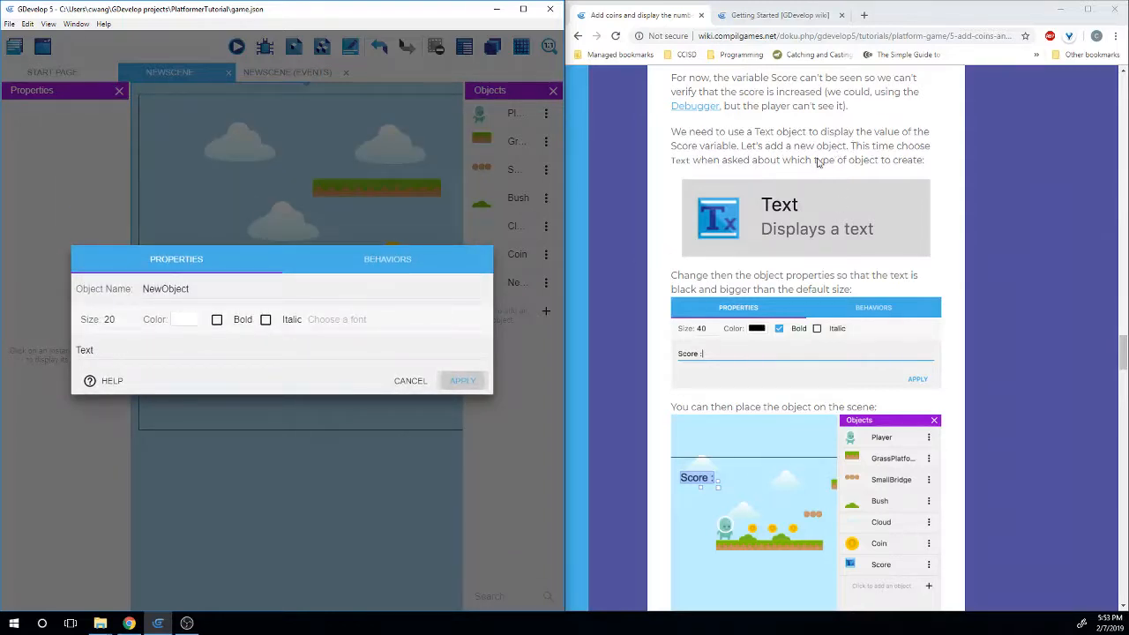
# Set the new text object's size to 40 and its color to black (000000)
pyautogui.scroll(-1, 705, 246)
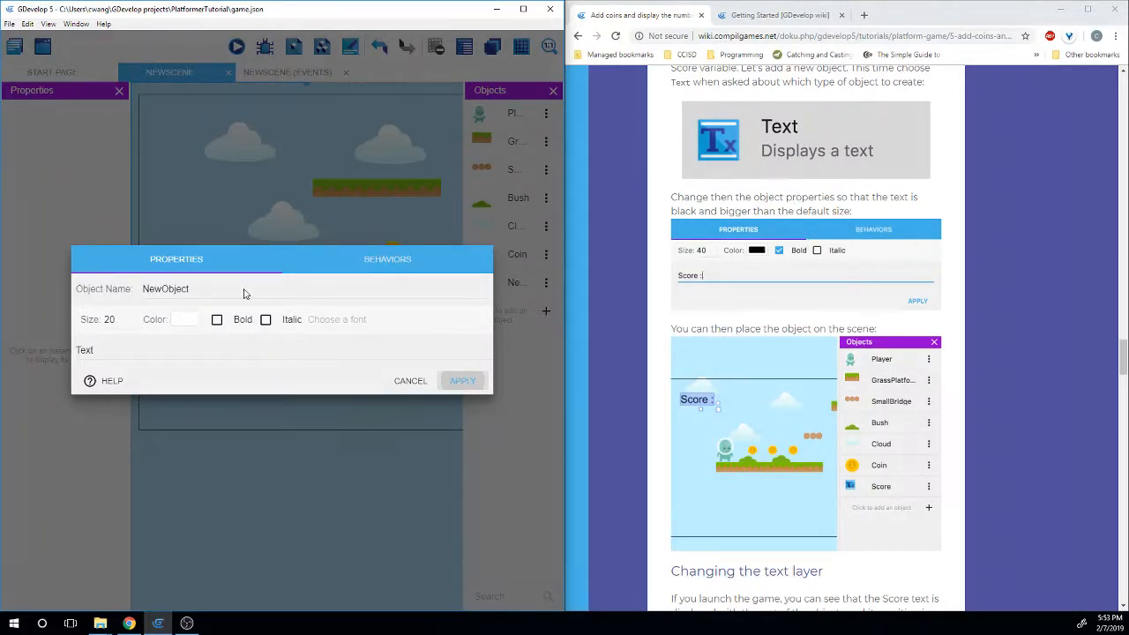
pyautogui.moveTo(129, 320); pyautogui.dragTo(93, 321)
pyautogui.press('BackSpace')
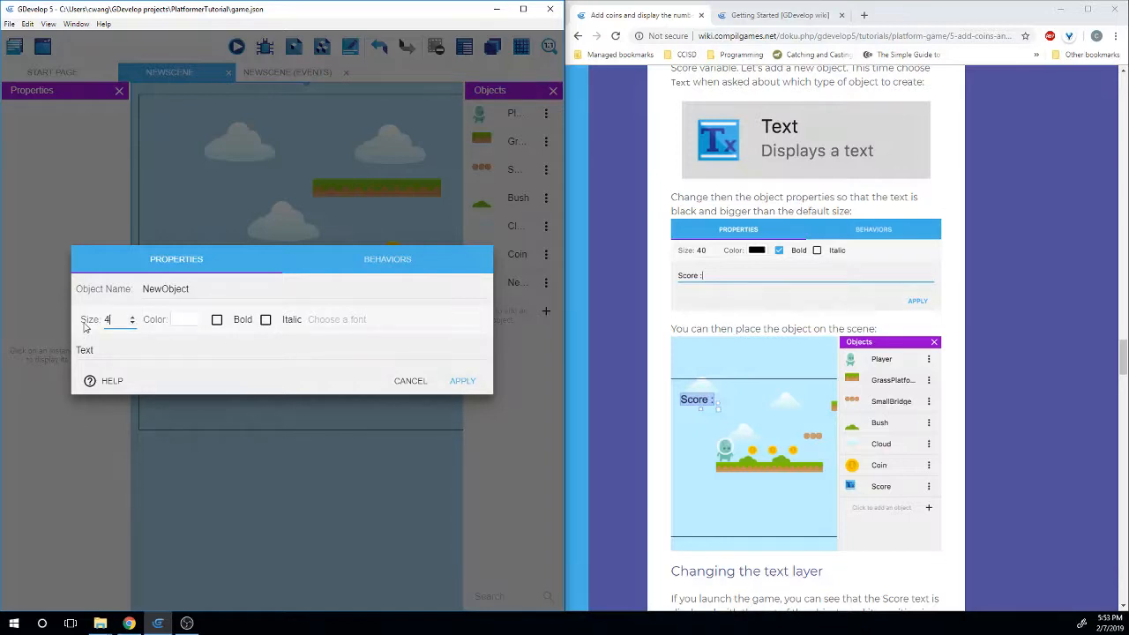
pyautogui.write('40')
pyautogui.click(187, 324)
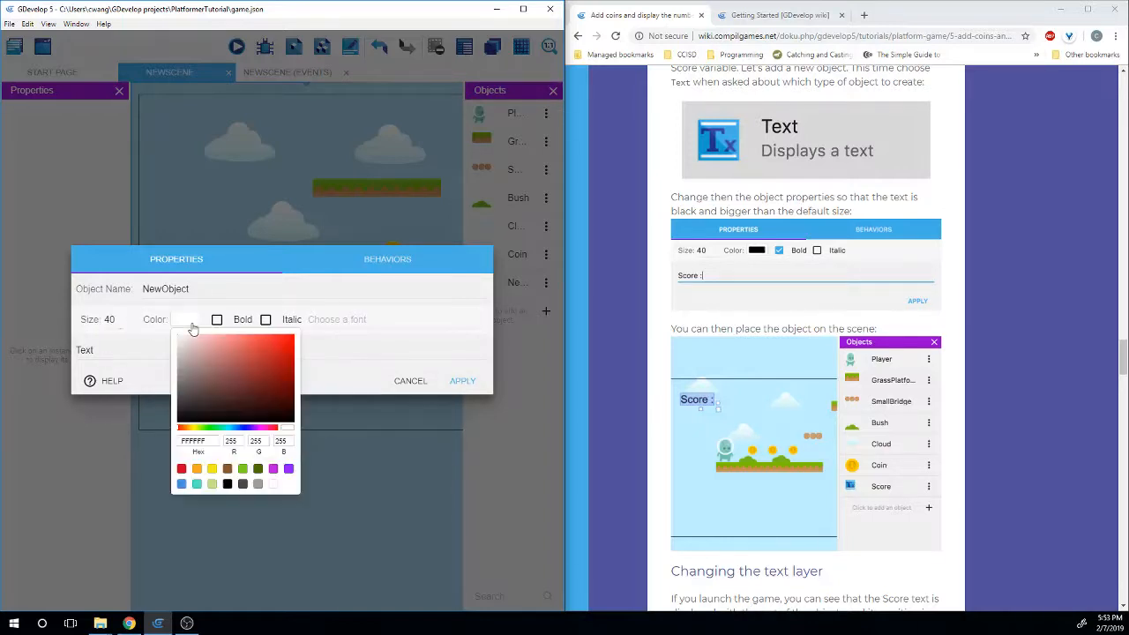
pyautogui.moveTo(233, 397); pyautogui.dragTo(158, 433)
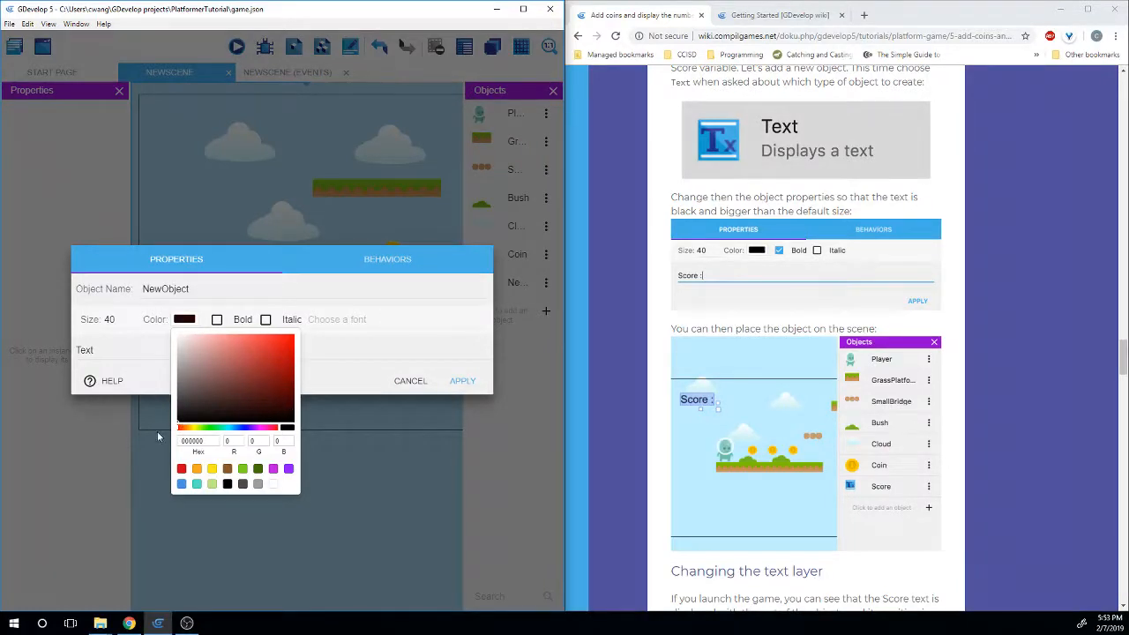
# Make the new text object bold, set its text to "Score:", and apply the object's properties
pyautogui.click(216, 319)
pyautogui.click(422, 350)
pyautogui.hotkey('ctrl', 'a')
pyautogui.write('Sc')
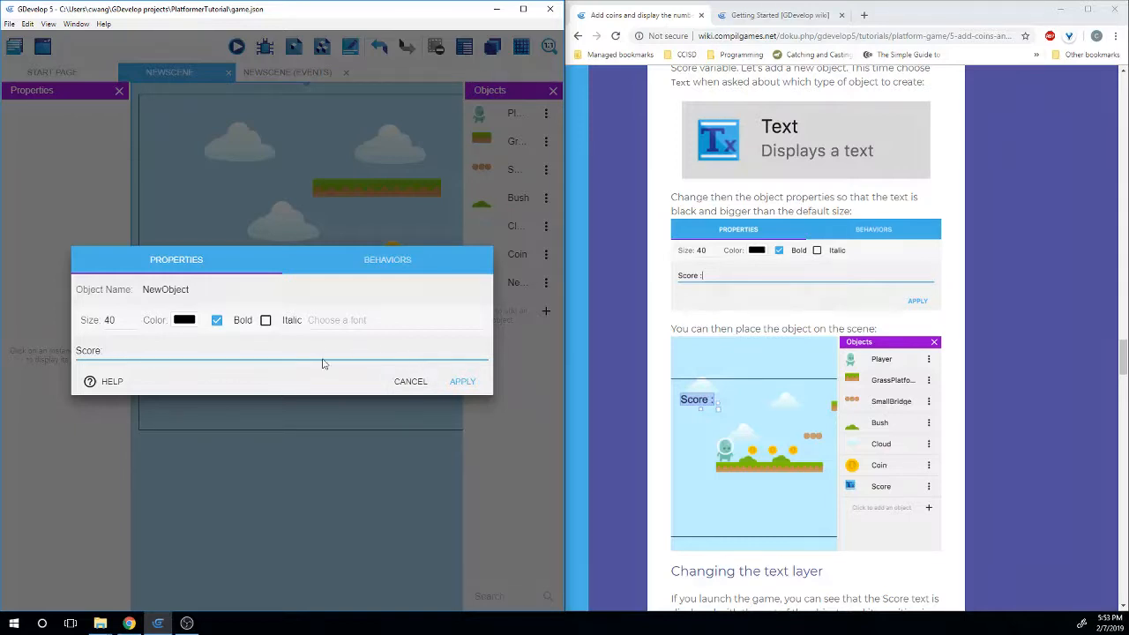
pyautogui.click(462, 384)
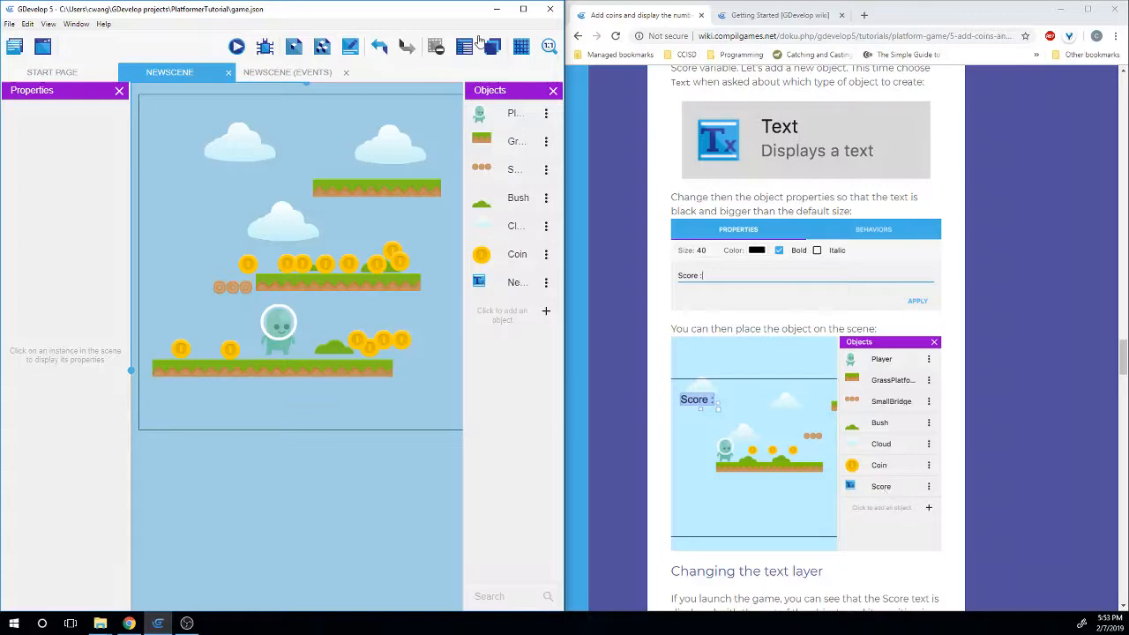
# Enlarge the editor window, rename the text object from NewObject to Score, and apply the change
pyautogui.click(522, 9)
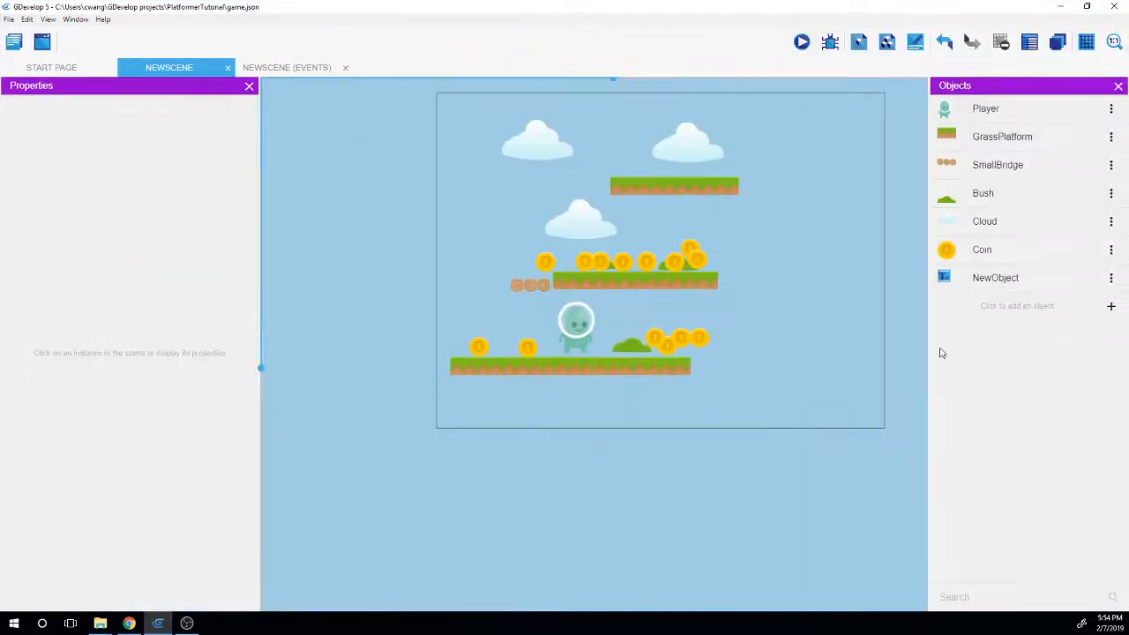
pyautogui.rightClick(989, 283)
pyautogui.click(1061, 302)
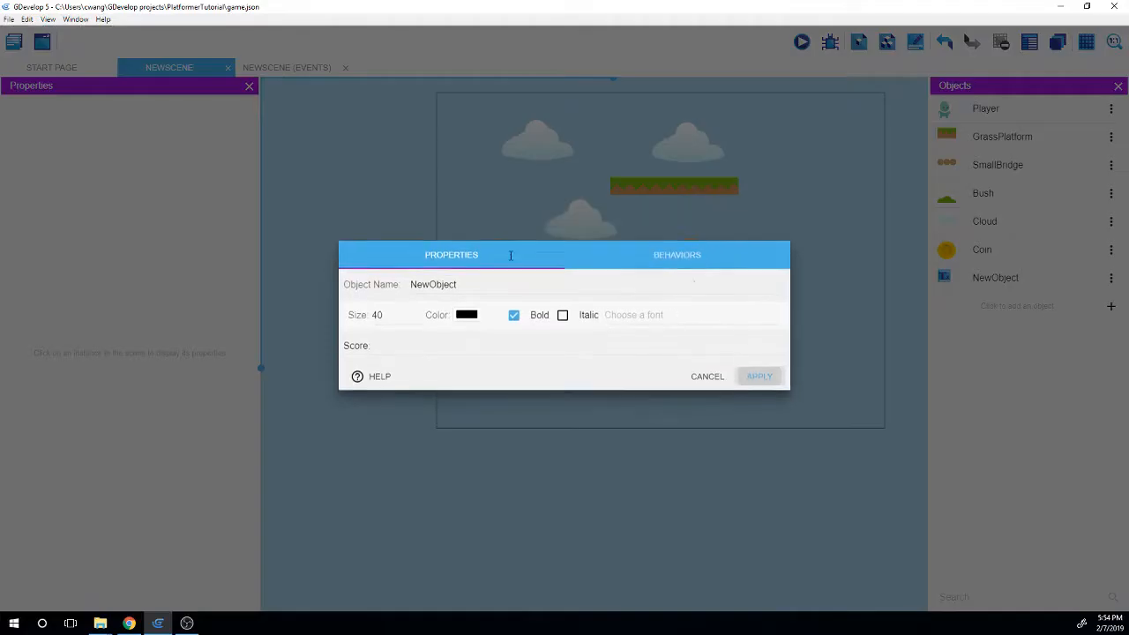
pyautogui.moveTo(455, 286); pyautogui.dragTo(435, 287)
pyautogui.hotkey('ctrl', 'a')
pyautogui.write('Sc')
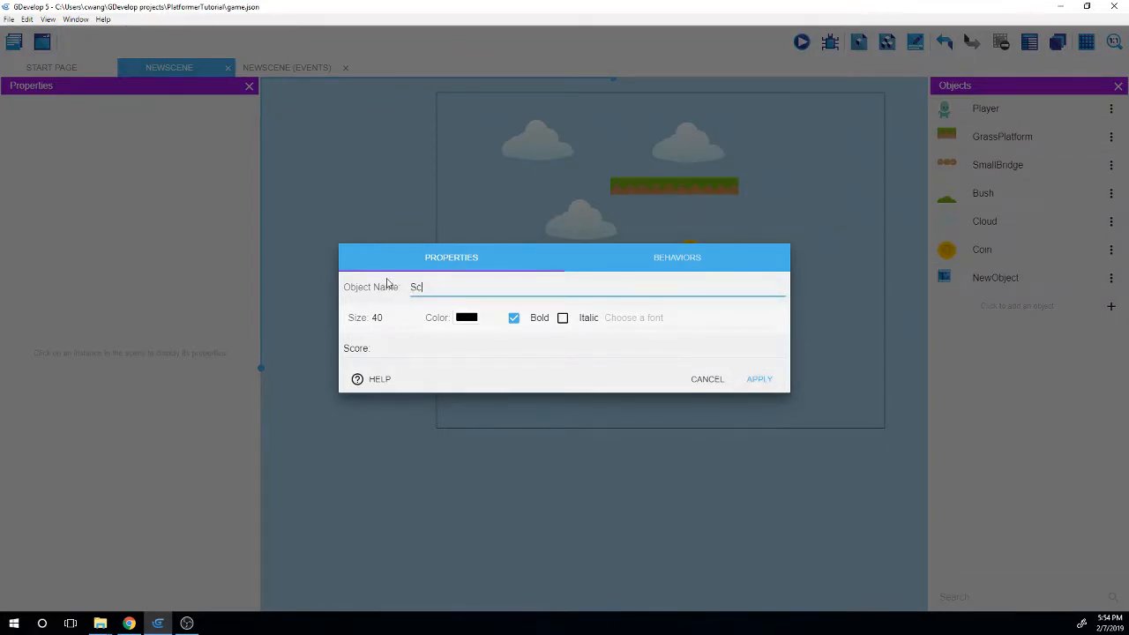
pyautogui.write('ore')
pyautogui.click(764, 379)
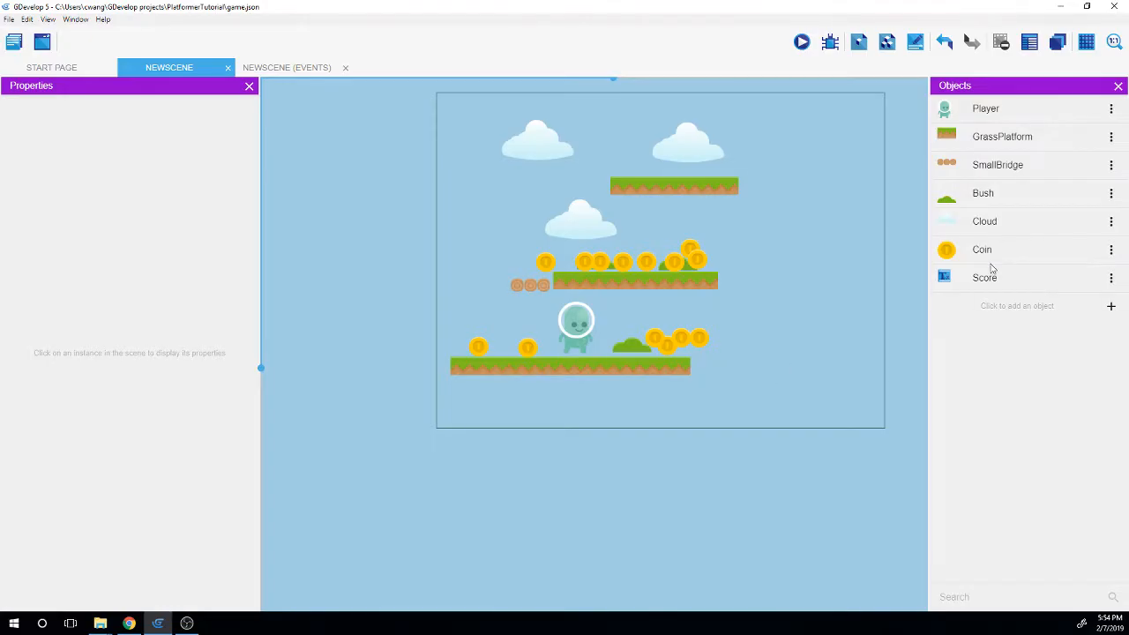
# Place the Score text near the scene frame's upper-left corner, save the project, and restore the side-by-side window layout
pyautogui.moveTo(987, 285); pyautogui.dragTo(476, 126)
pyautogui.click(805, 201)
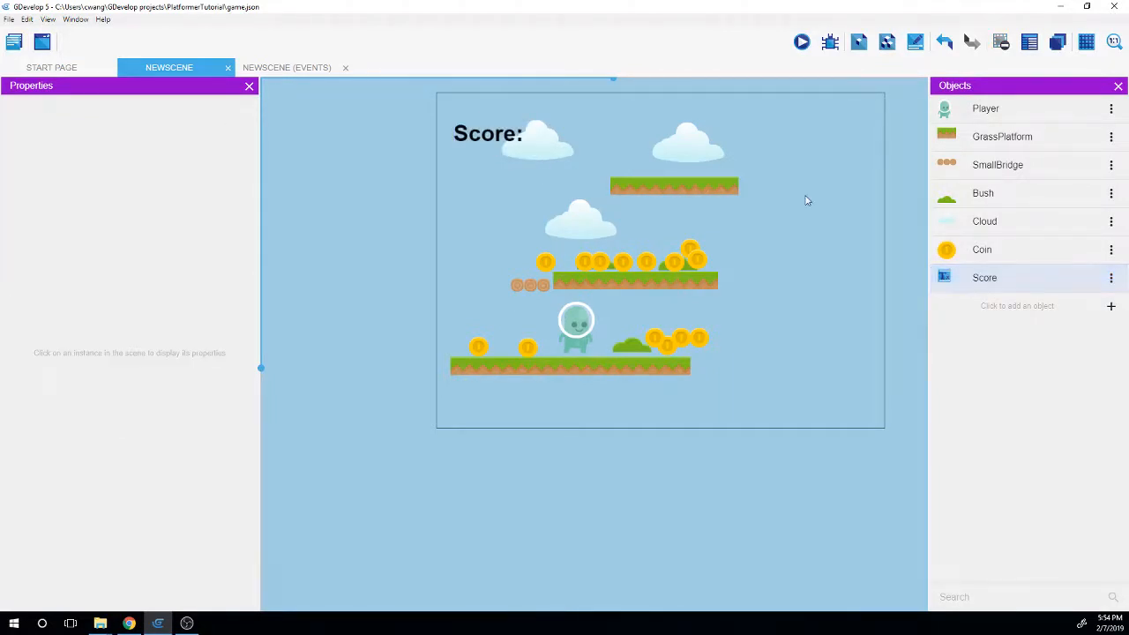
pyautogui.hotkey('ctrl', 's')
pyautogui.press('super+Left')
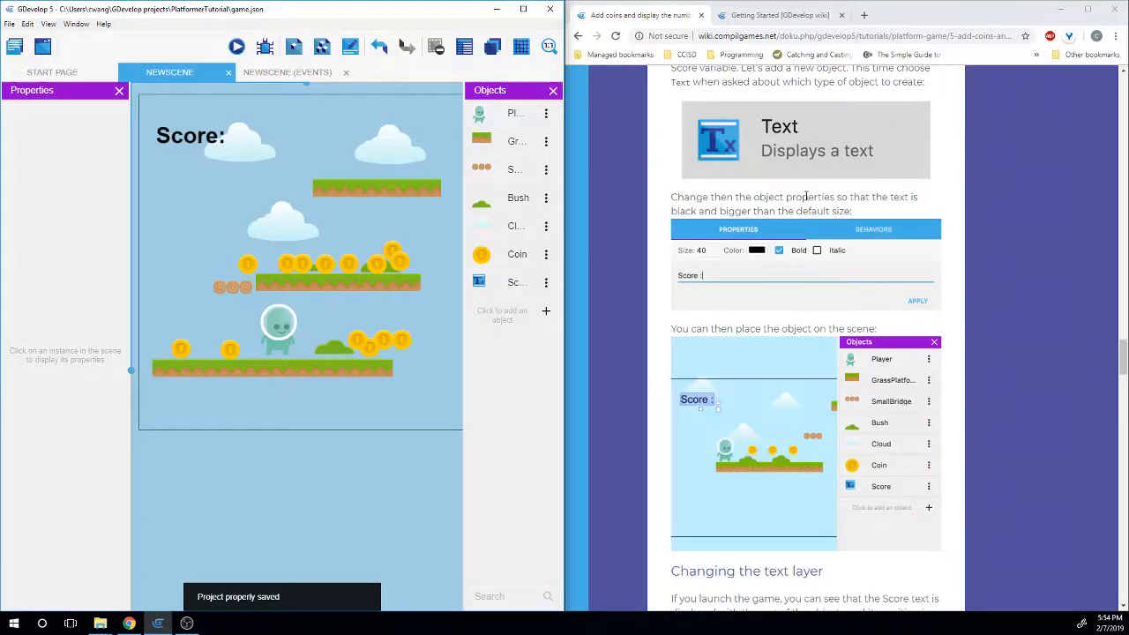
# Preview the game, move and jump the player around to check where the Score text is displayed, and close the preview
pyautogui.scroll(-3, 913, 328)
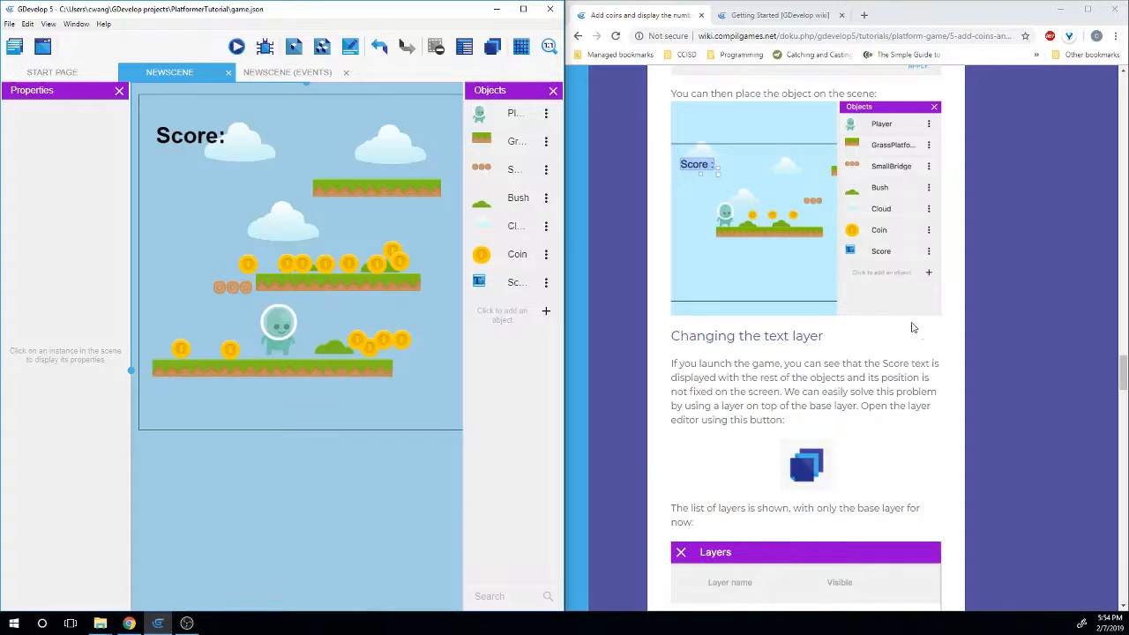
pyautogui.scroll(-3, 913, 327)
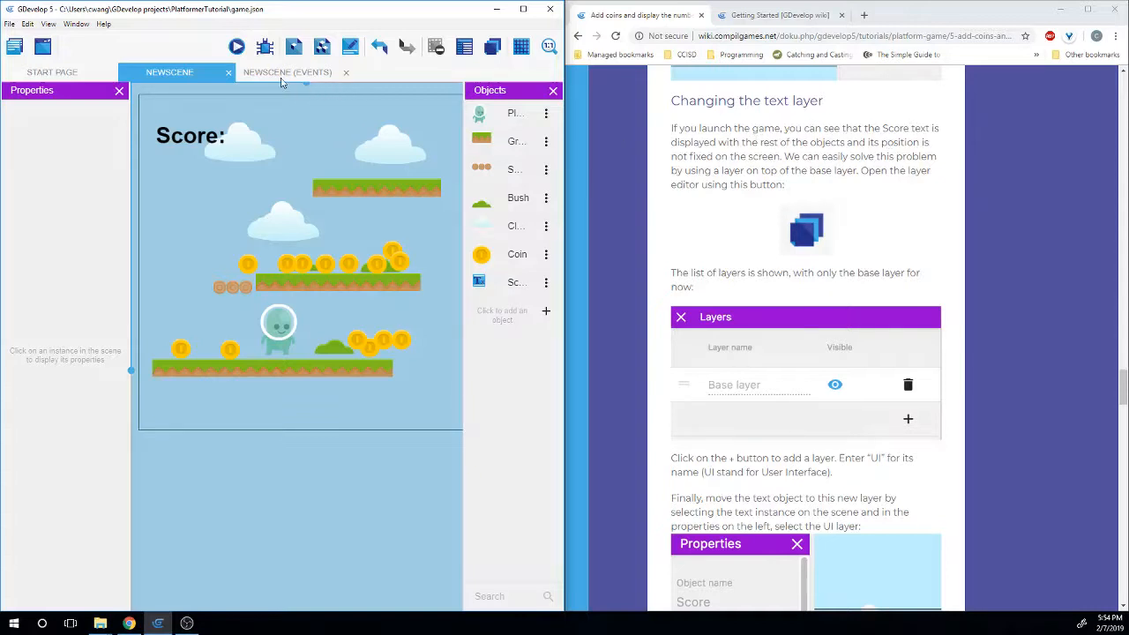
pyautogui.click(236, 47)
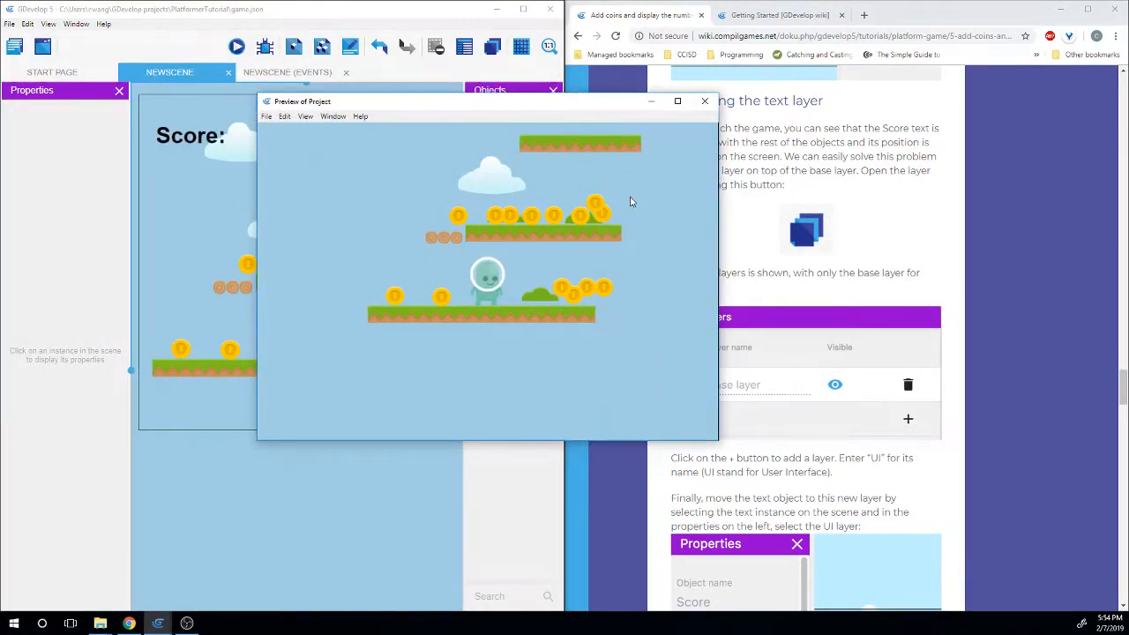
pyautogui.press('Left')
pyautogui.press('space')
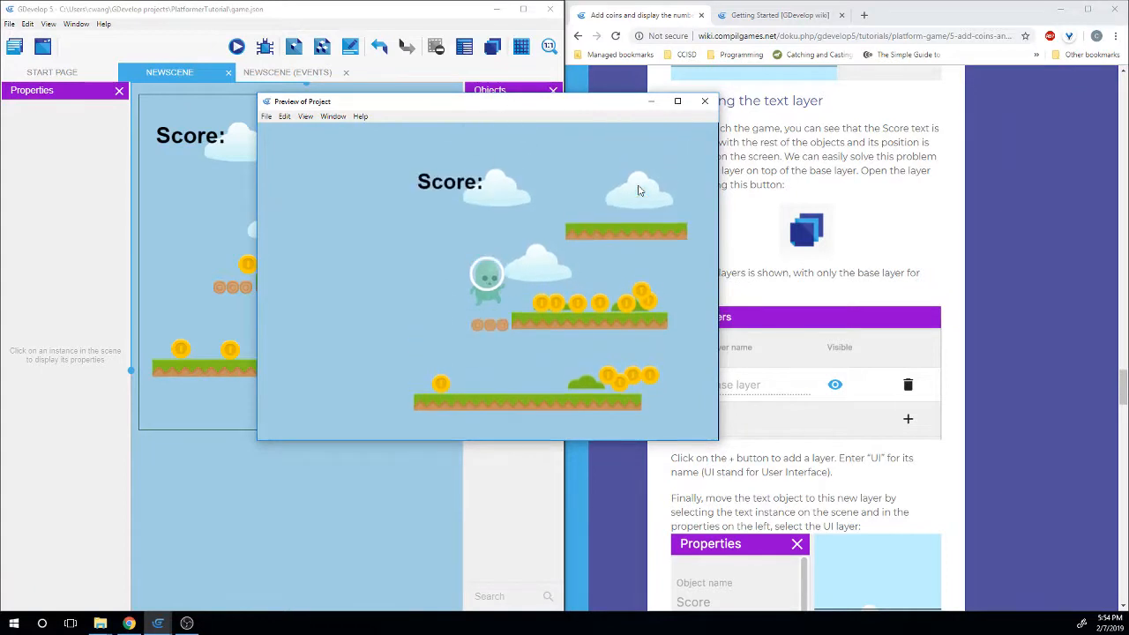
pyautogui.press('space')
pyautogui.press('Right')
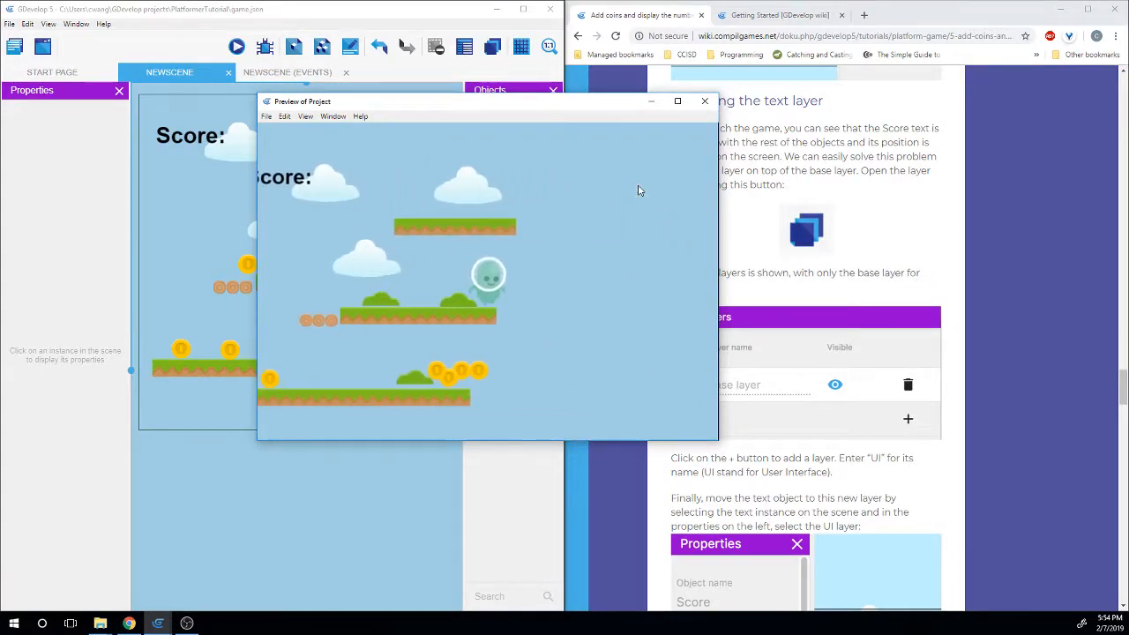
pyautogui.press('Right')
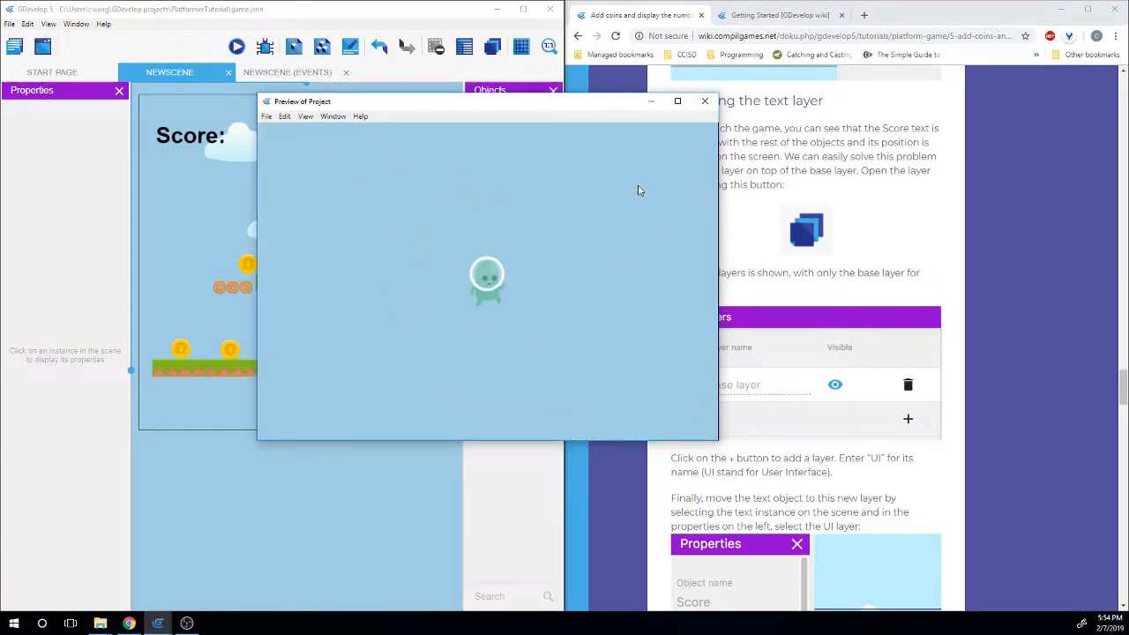
pyautogui.click(707, 102)
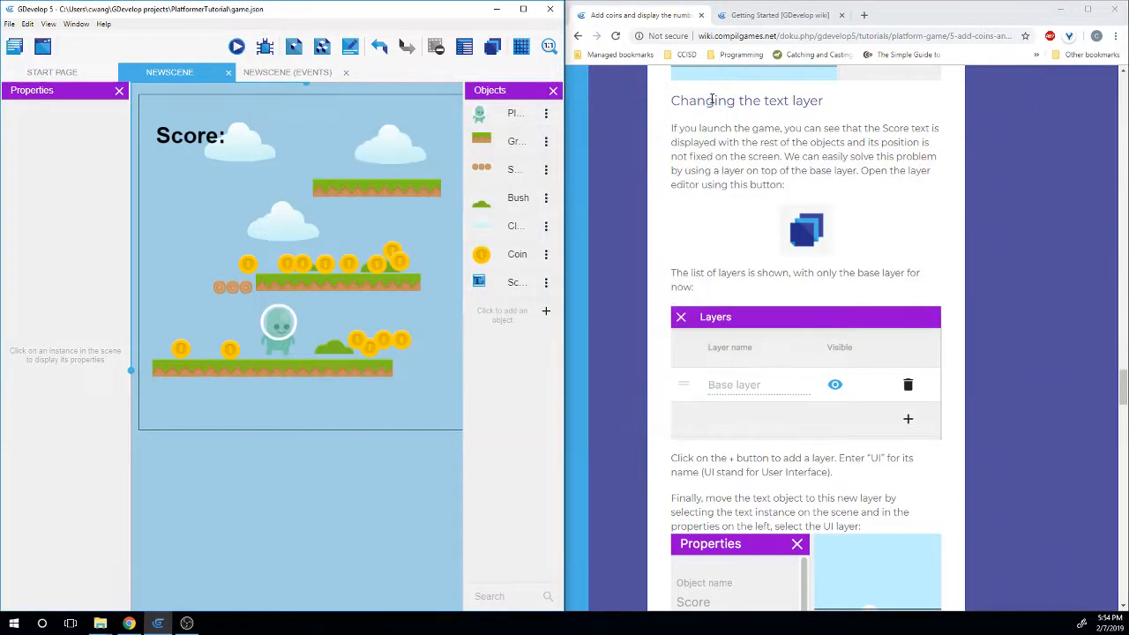
# Read the tutorial's "Changing the text layer" section and open the scene's layer editor
pyautogui.moveTo(825, 156); pyautogui.dragTo(920, 157)
pyautogui.moveTo(751, 170); pyautogui.dragTo(835, 170)
pyautogui.scroll(-1, 850, 170)
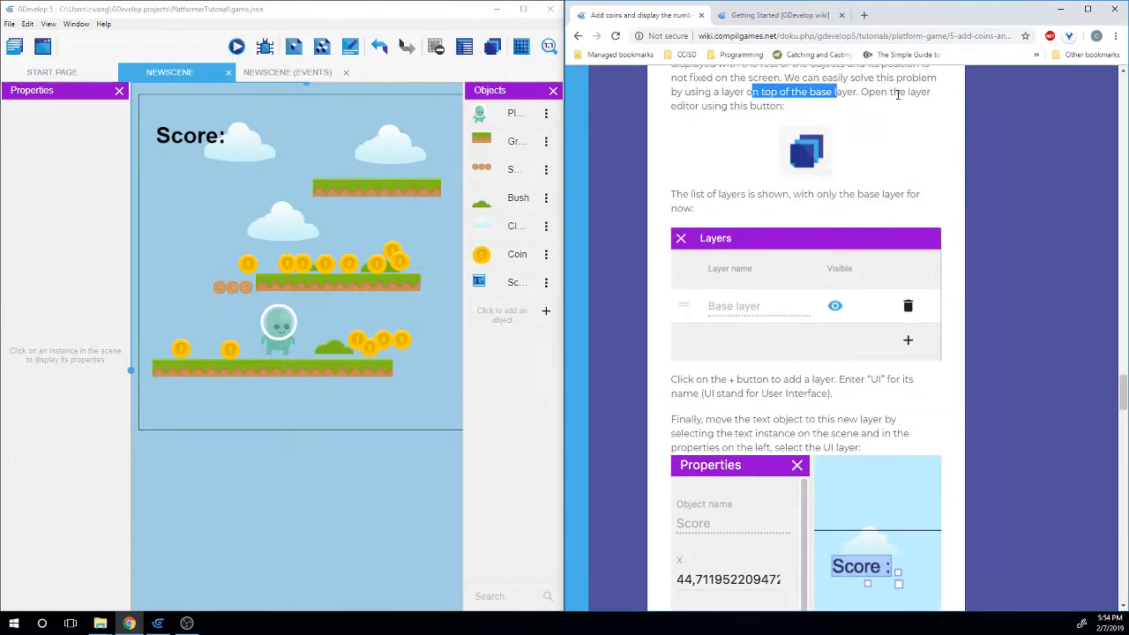
pyautogui.click(896, 95)
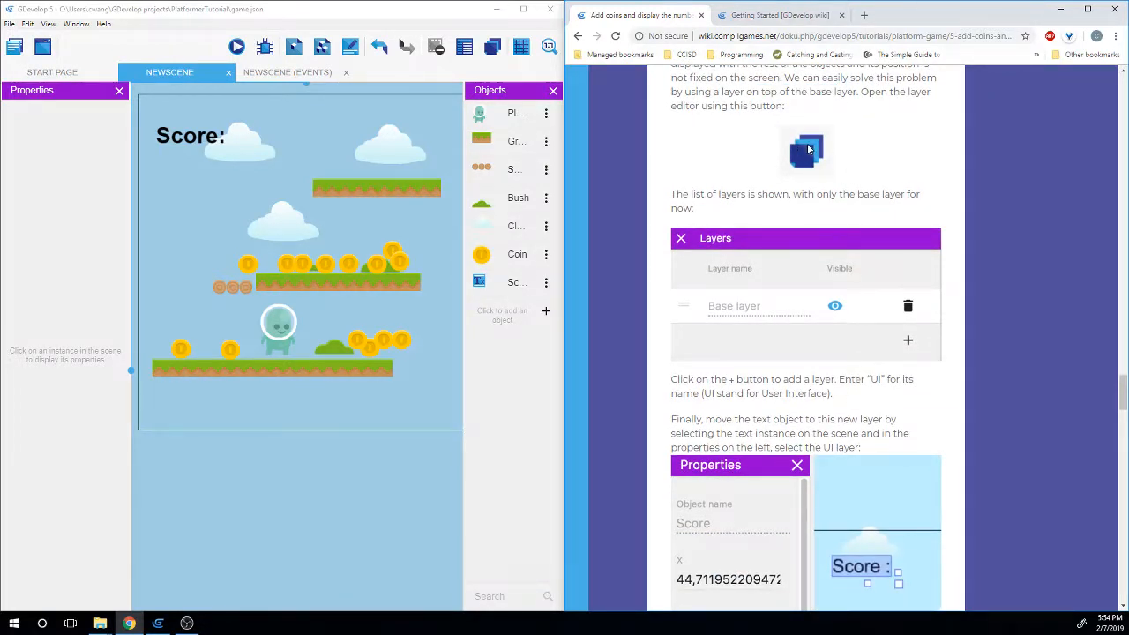
pyautogui.click(492, 47)
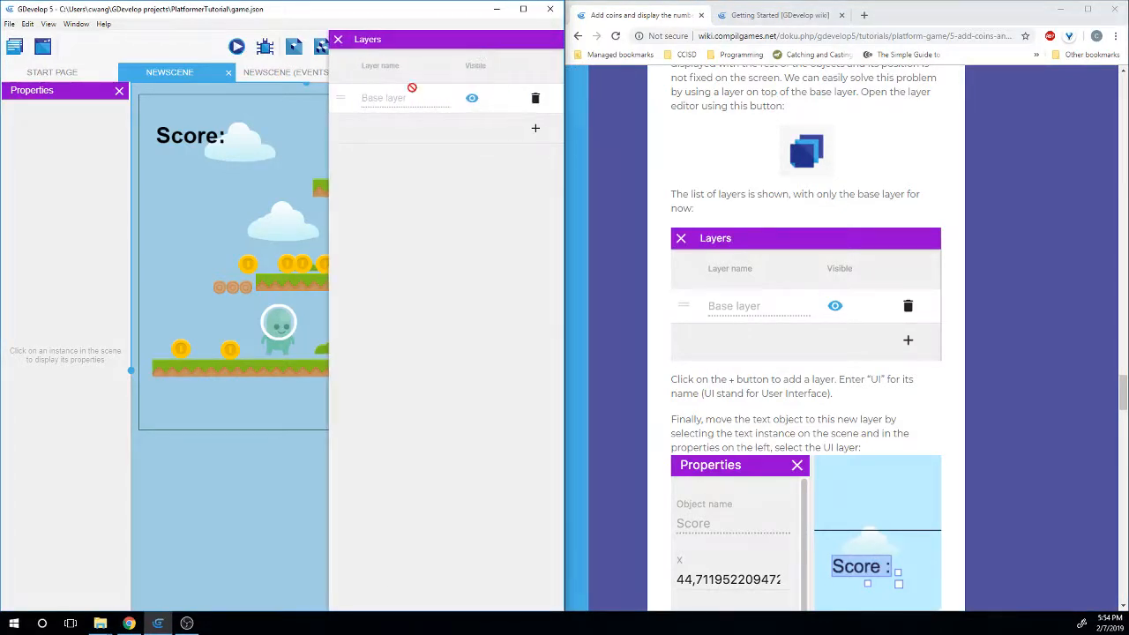
# Add a layer named UI above the base layer, following the tutorial's layer instructions
pyautogui.scroll(-1, 683, 180)
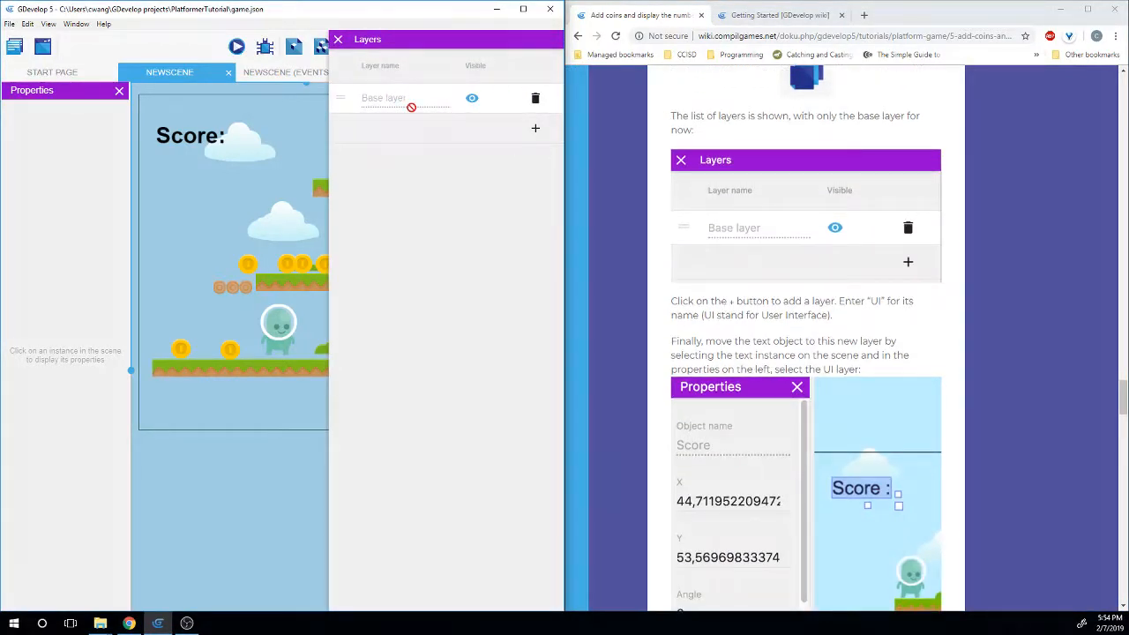
pyautogui.scroll(-2, 772, 234)
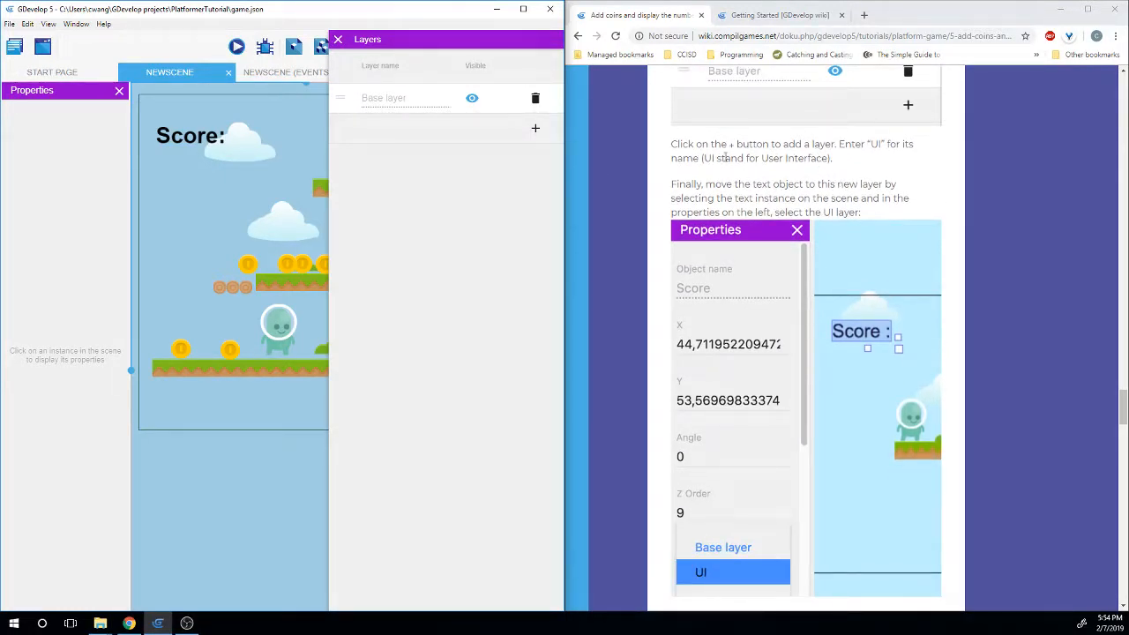
pyautogui.click(538, 129)
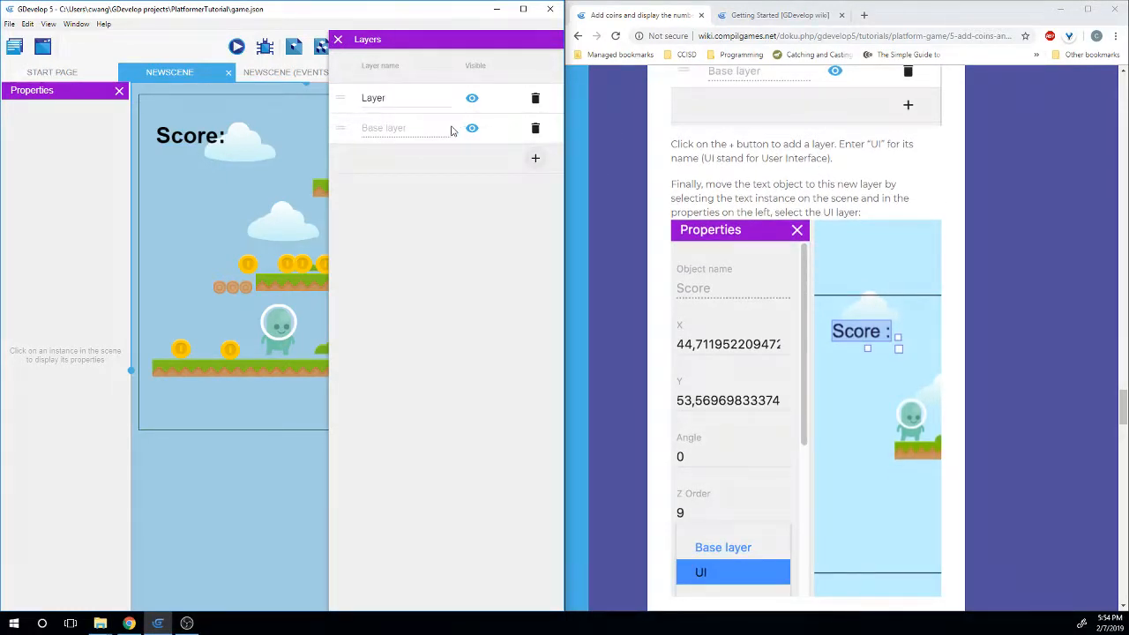
pyautogui.moveTo(390, 102); pyautogui.dragTo(345, 104)
pyautogui.write('UI')
pyautogui.scroll(-1, 651, 195)
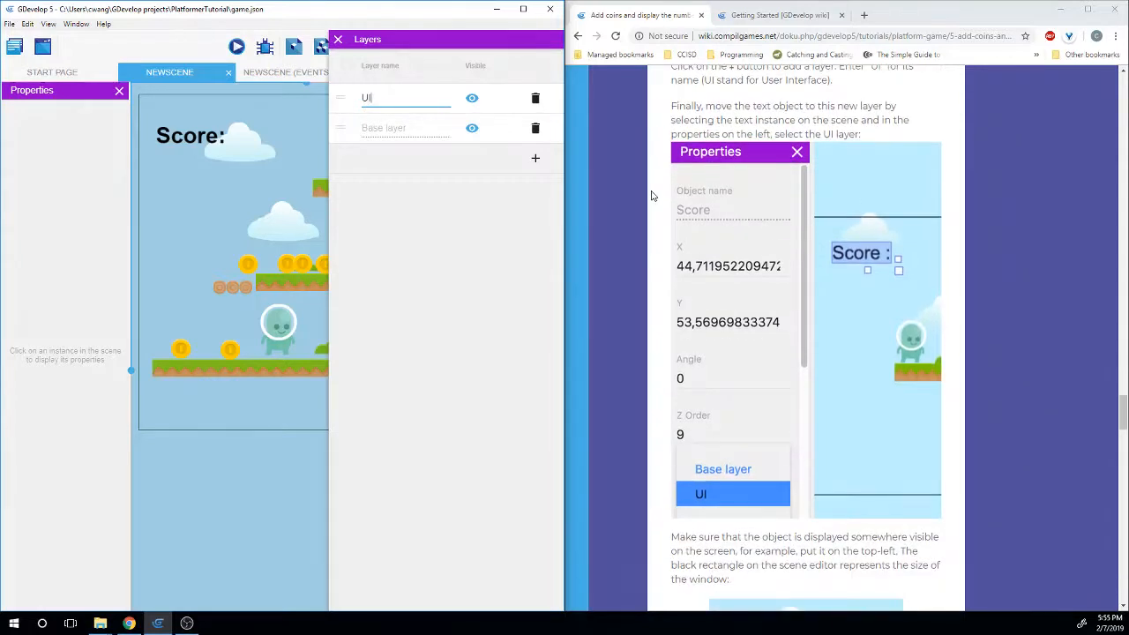
pyautogui.click(444, 221)
# Assign the Score text instance in the scene to the UI layer
pyautogui.click(190, 139)
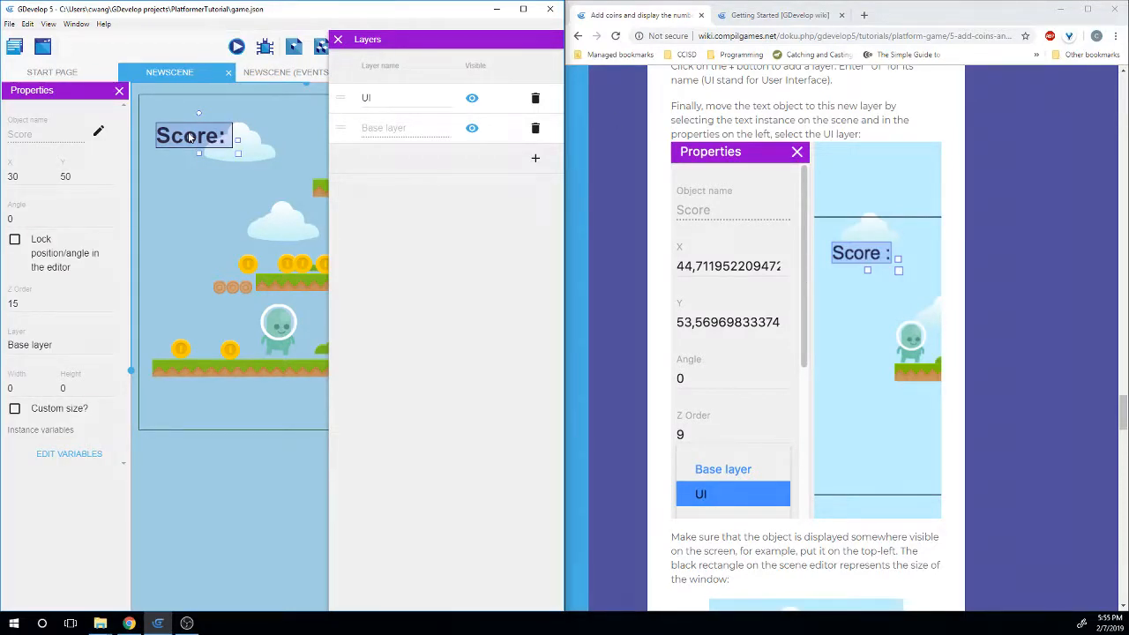
pyautogui.click(26, 345)
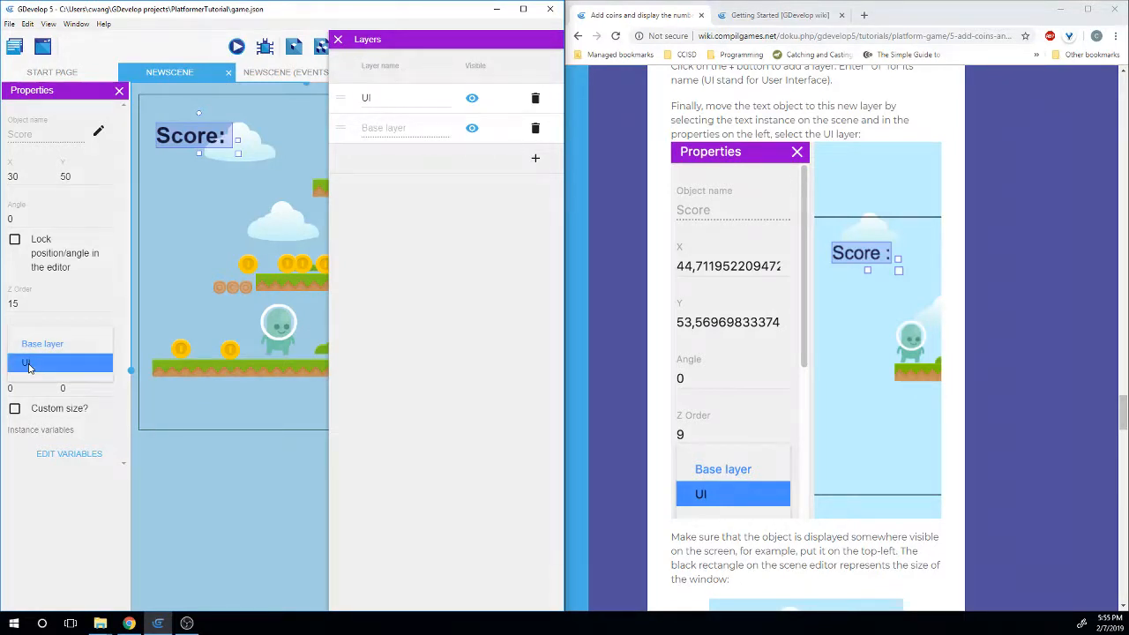
pyautogui.click(28, 365)
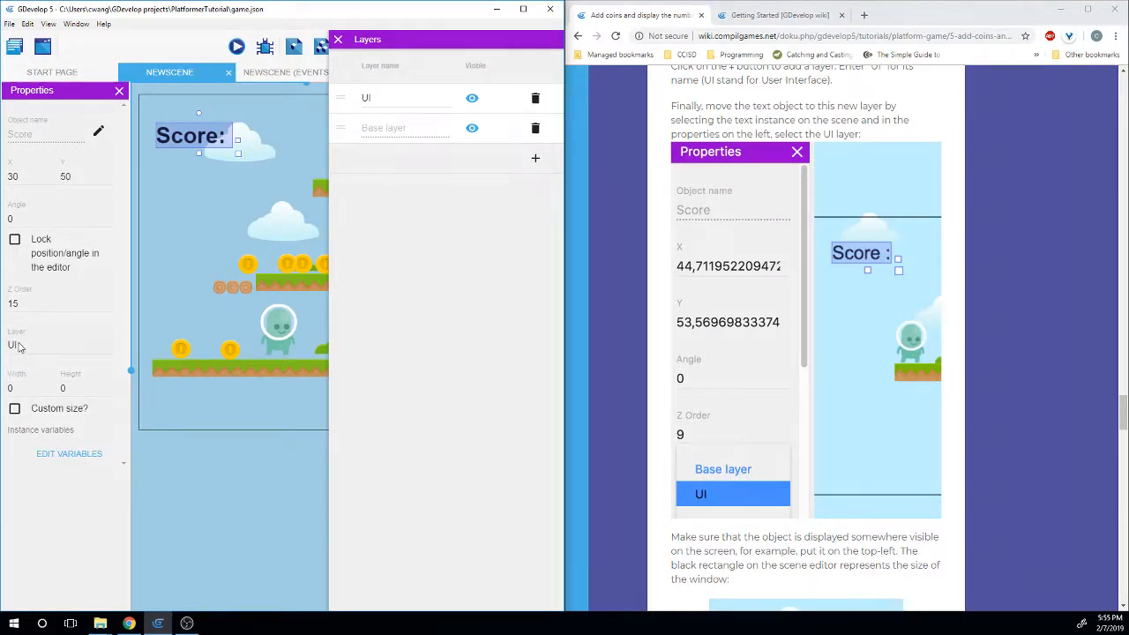
pyautogui.click(19, 346)
pyautogui.click(32, 366)
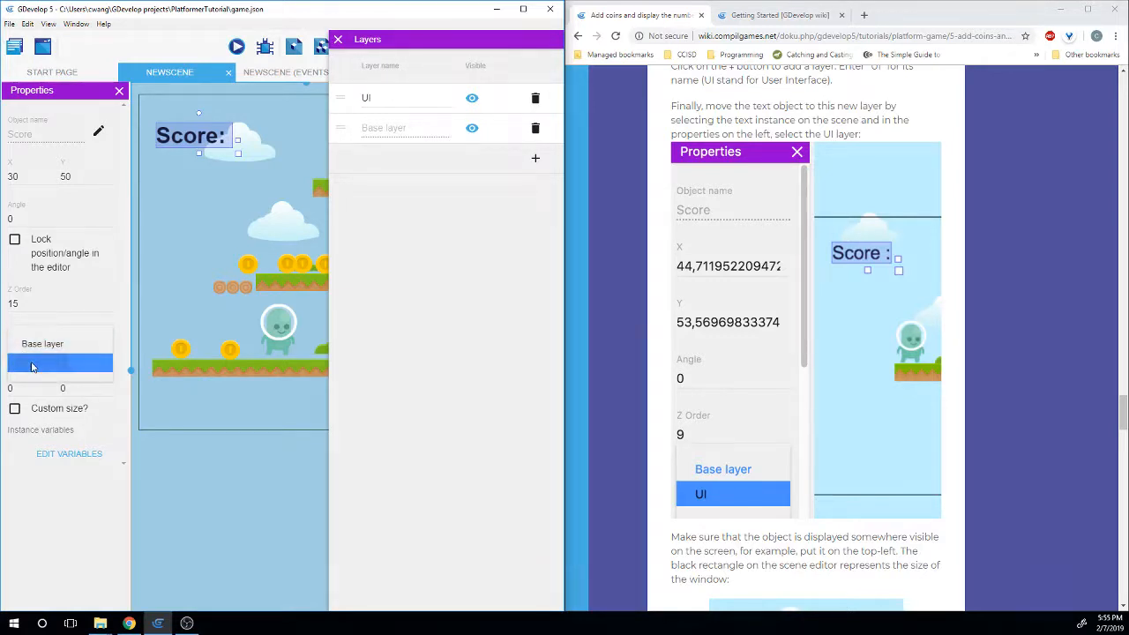
# Look ahead to the tutorial's "Display the score value" section, close the layer editor, and save the project
pyautogui.scroll(-4, 591, 357)
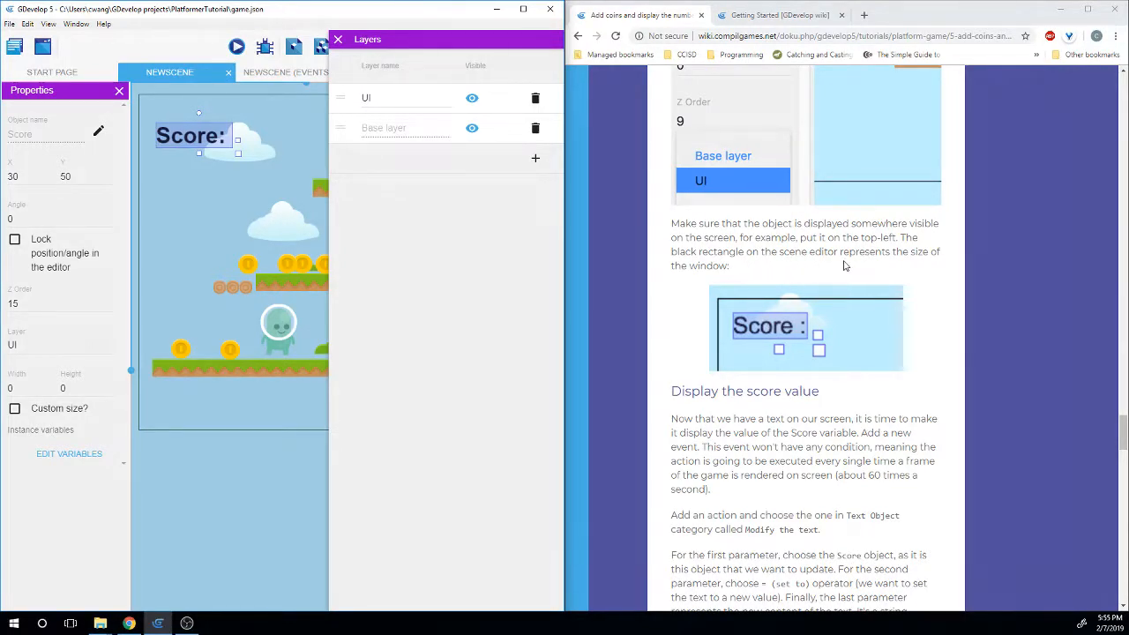
pyautogui.scroll(-4, 689, 365)
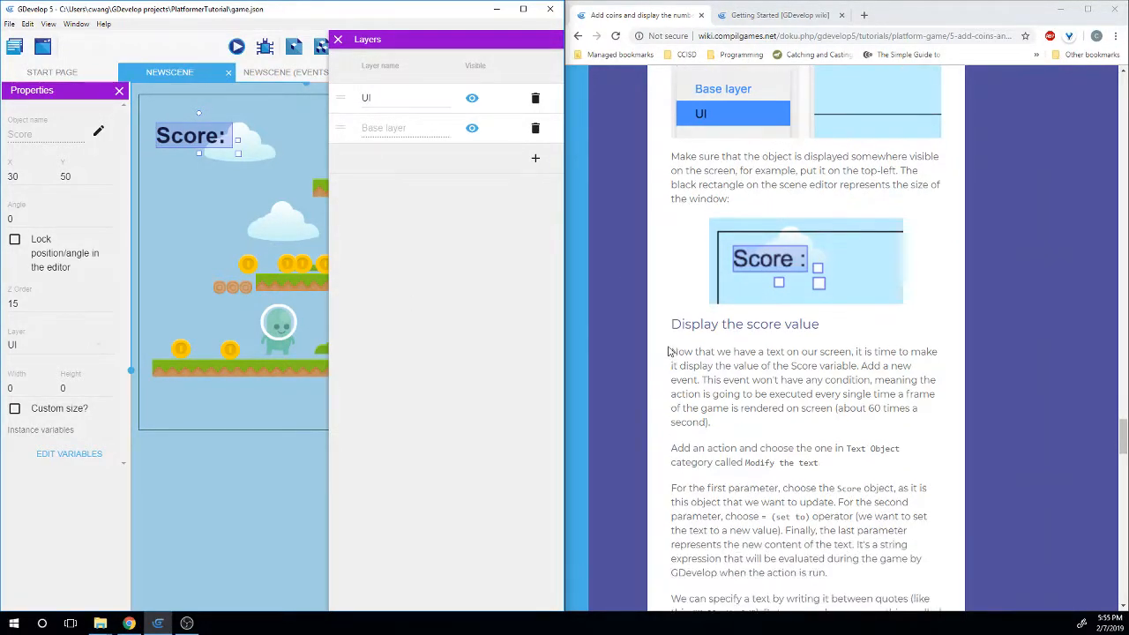
pyautogui.scroll(2, 689, 364)
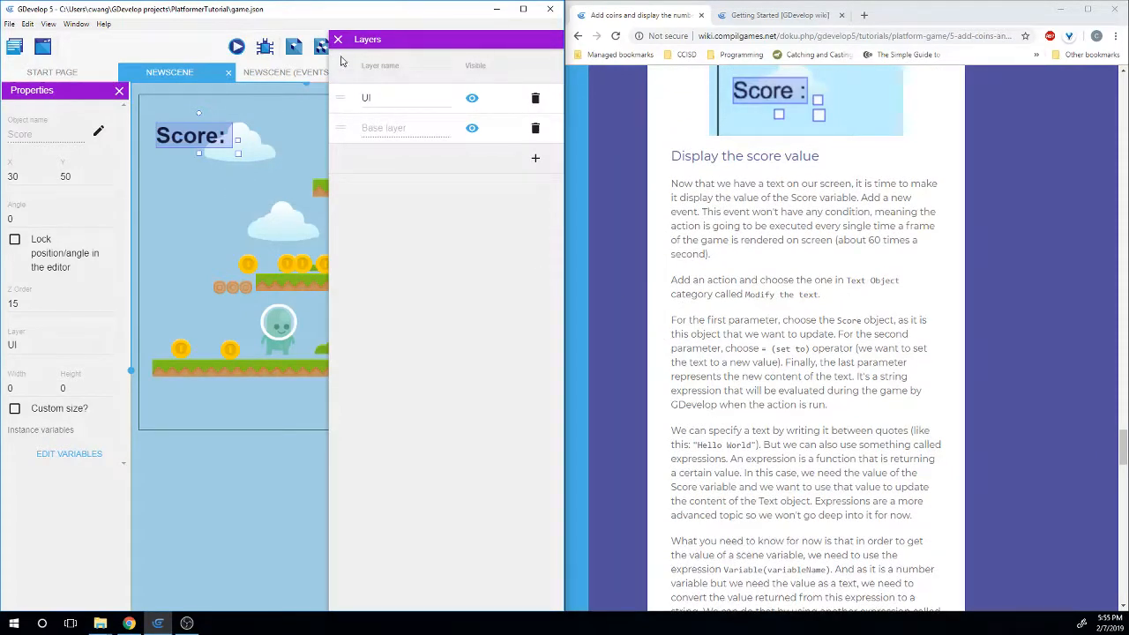
pyautogui.click(233, 190)
pyautogui.click(232, 184)
pyautogui.hotkey('ctrl', 's')
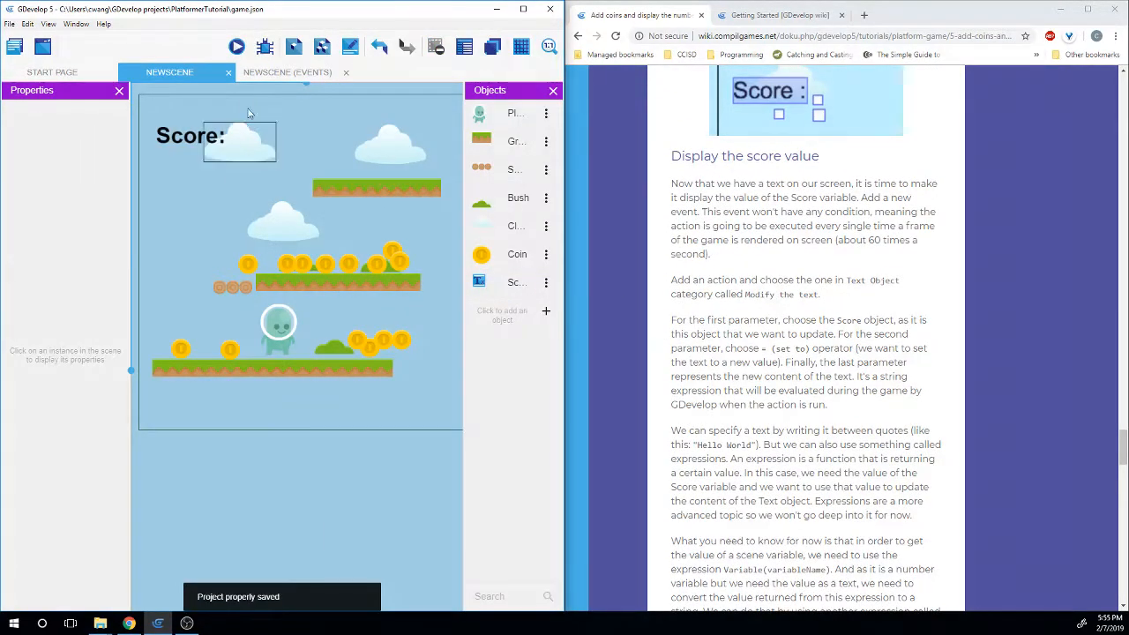
# Preview the game, move and jump the player to check the Score text on the UI layer, and return to the tutorial
pyautogui.click(237, 49)
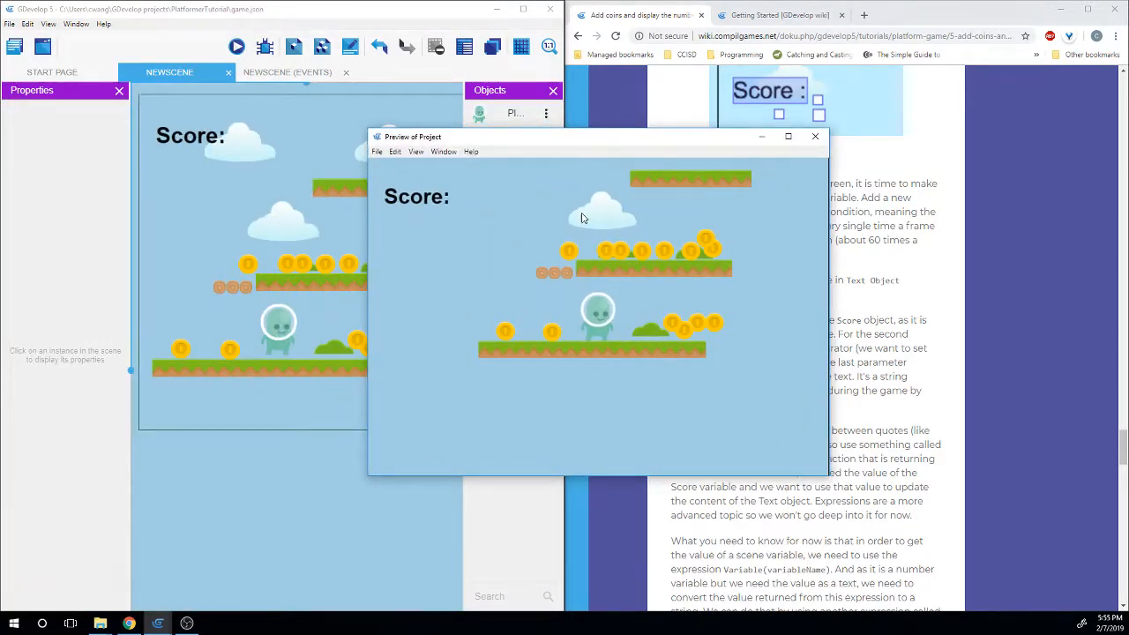
pyautogui.press('Left')
pyautogui.press('space')
pyautogui.press('Right')
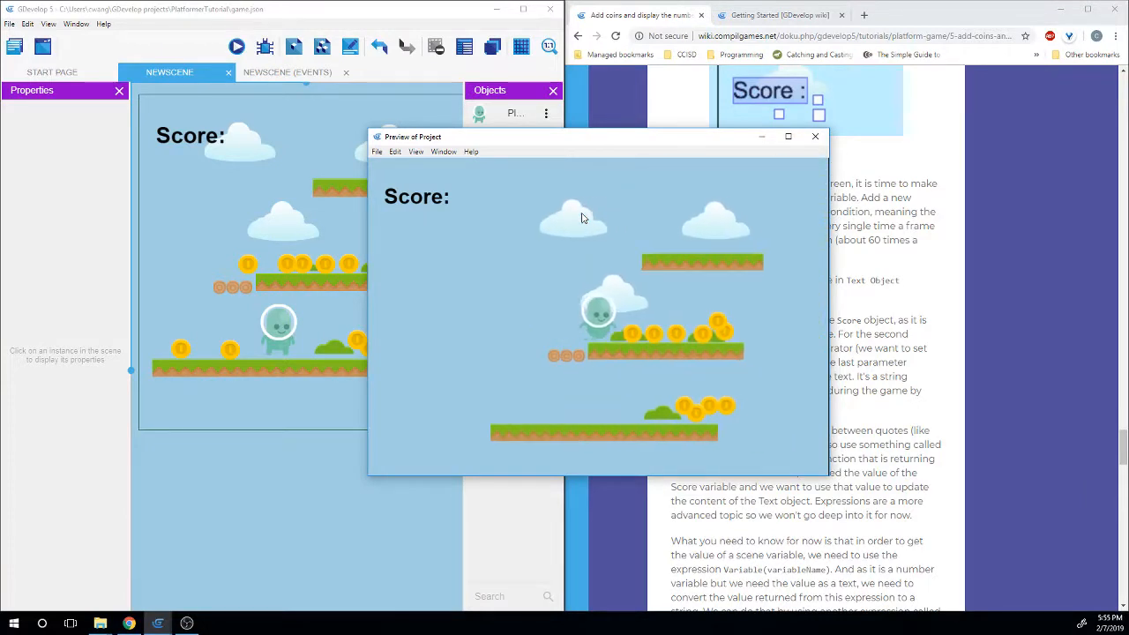
pyautogui.press('Left')
pyautogui.press('Right')
pyautogui.press('space')
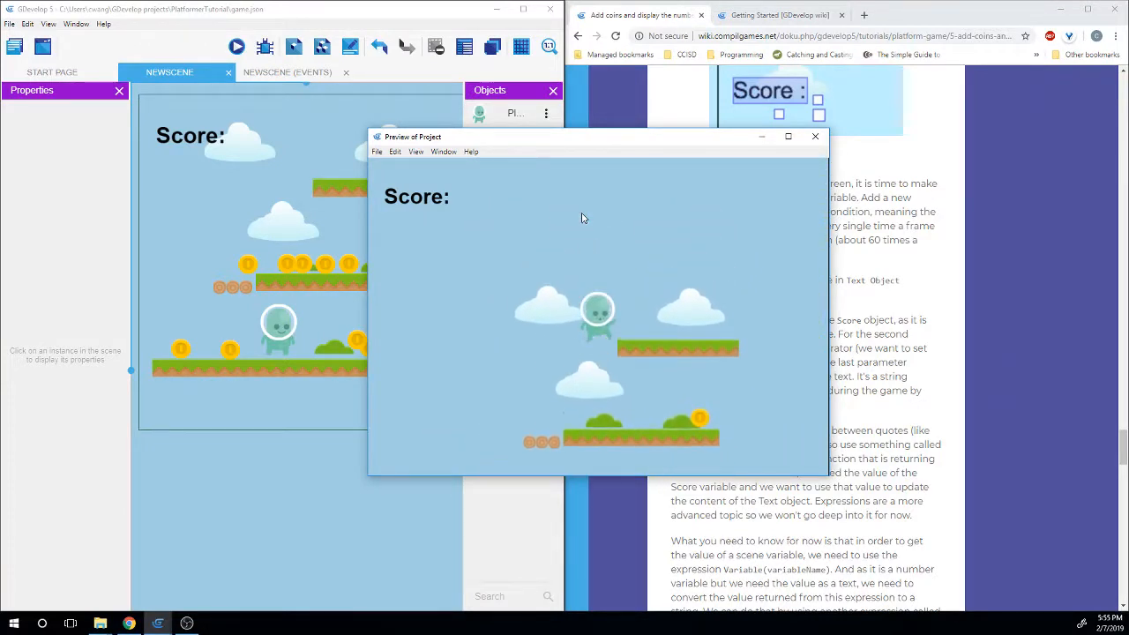
pyautogui.press('Right')
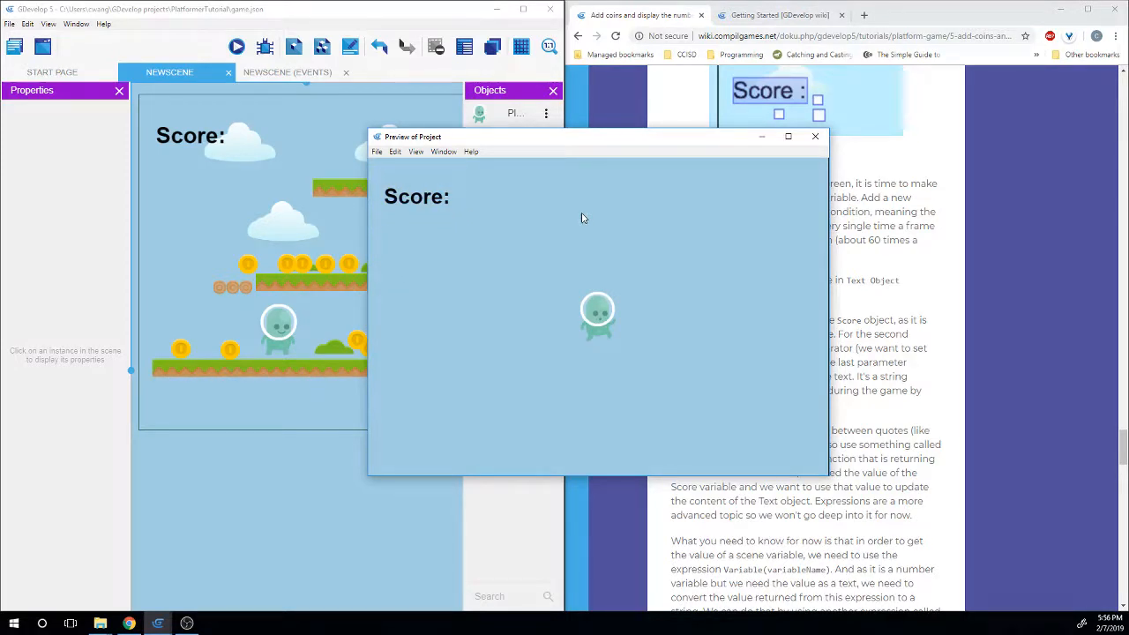
pyautogui.click(814, 137)
pyautogui.click(646, 230)
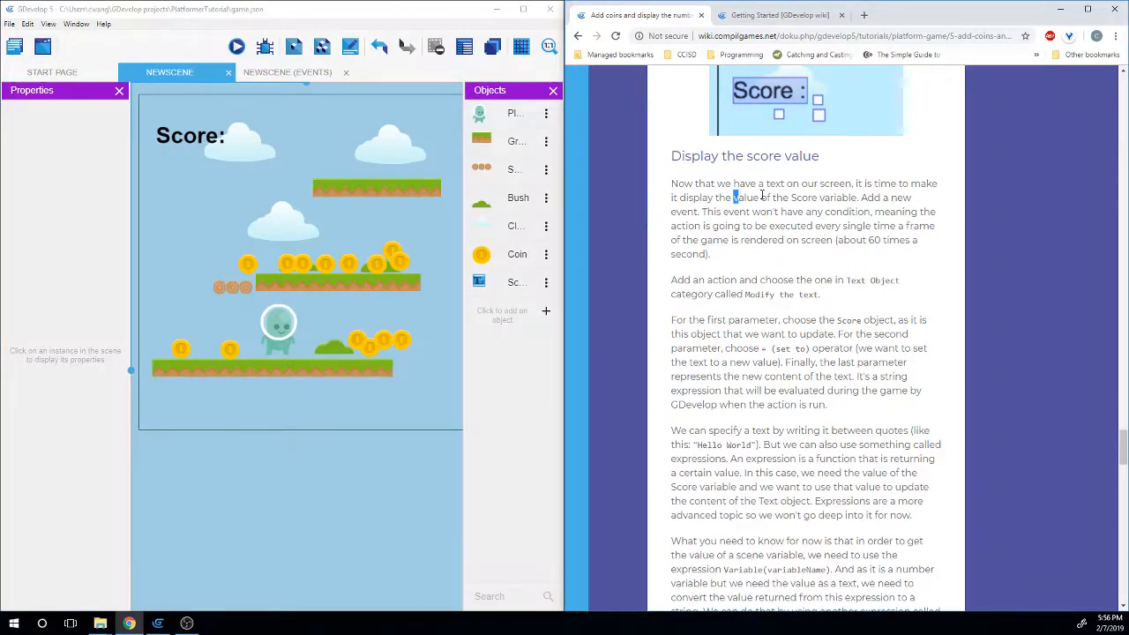
# Add an empty event without conditions below the Player and Coin collision event, following the tutorial's "Display the score value" section
pyautogui.moveTo(732, 197); pyautogui.dragTo(913, 201)
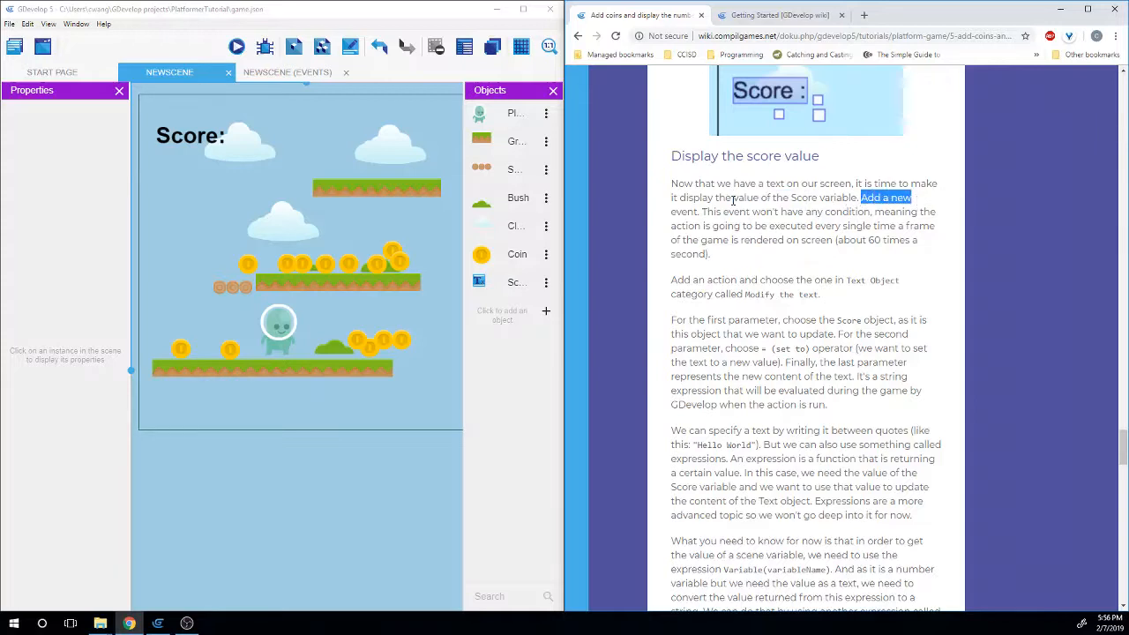
pyautogui.click(704, 211)
pyautogui.moveTo(705, 211); pyautogui.dragTo(870, 213)
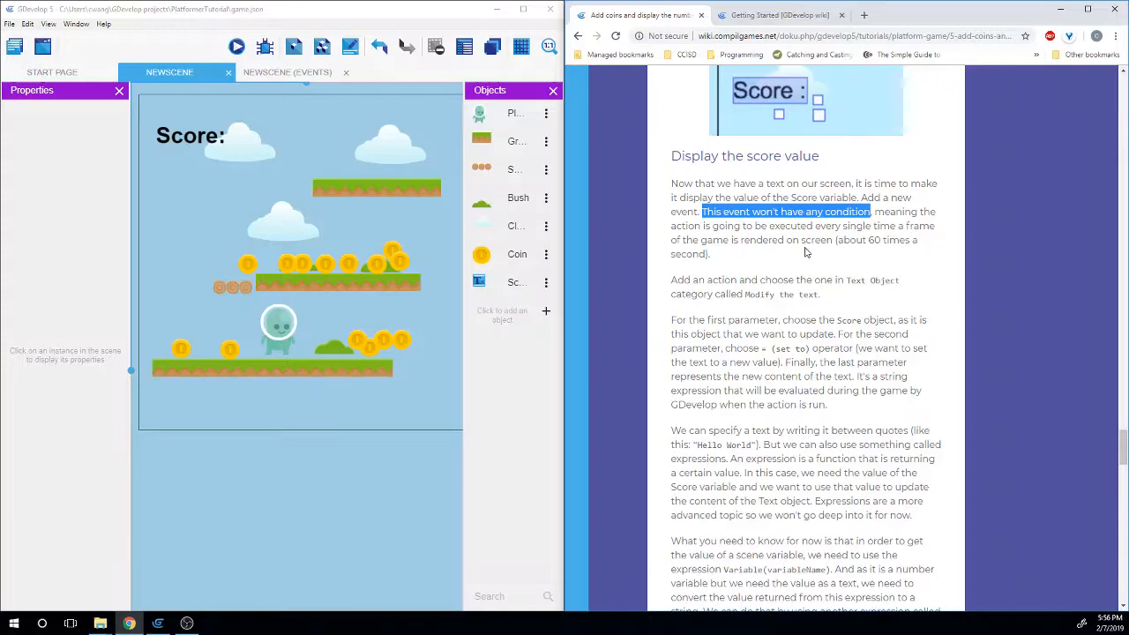
pyautogui.scroll(-3, 804, 252)
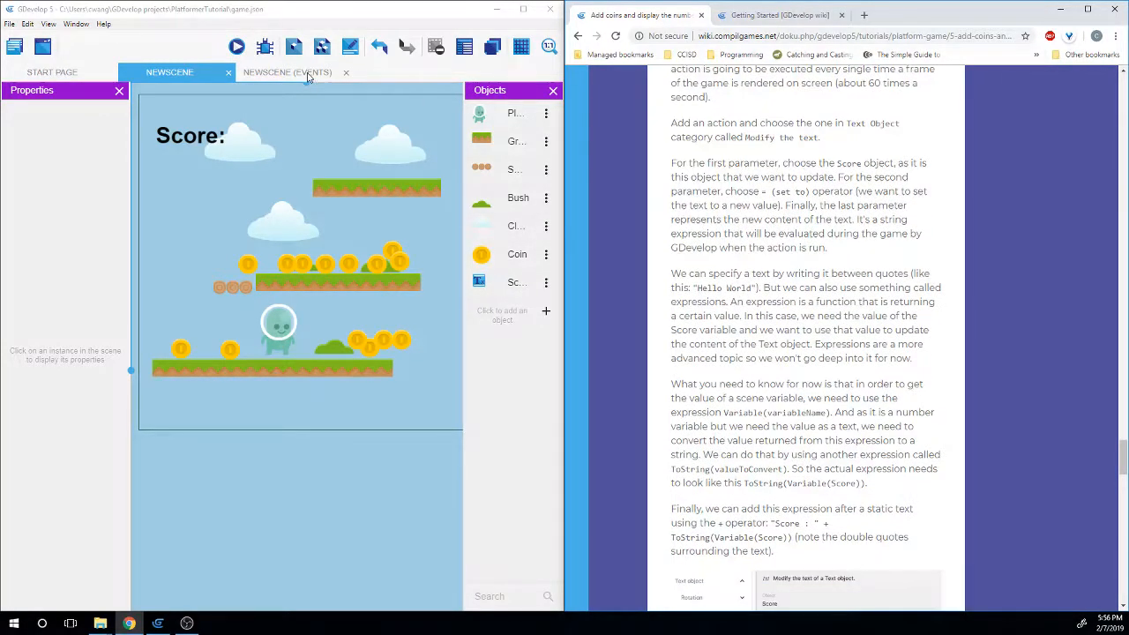
pyautogui.click(308, 76)
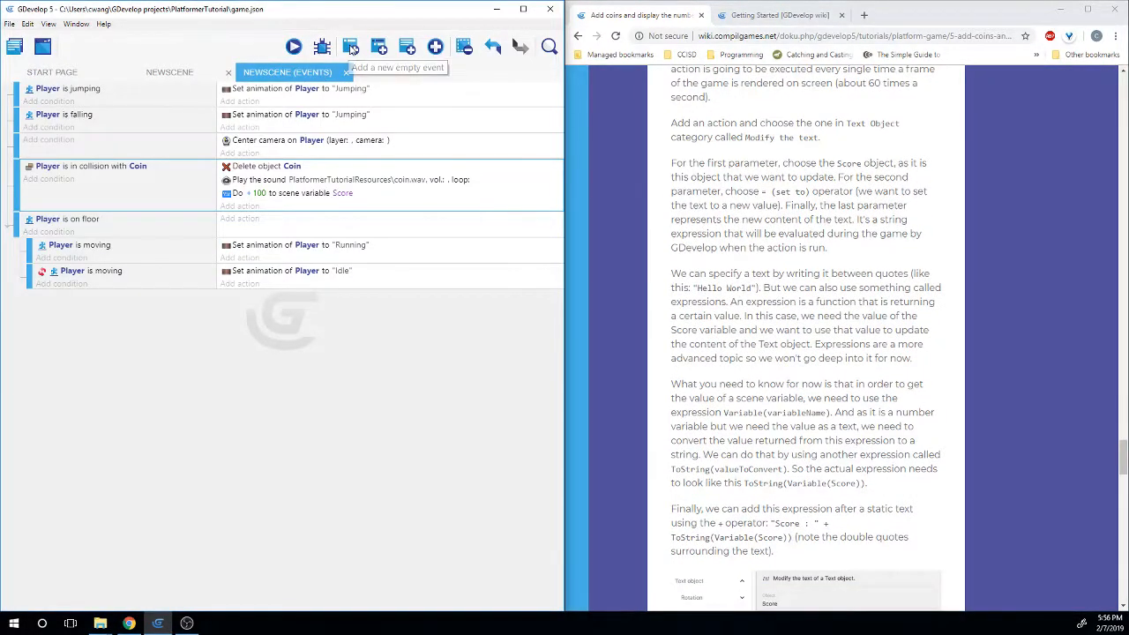
pyautogui.click(350, 48)
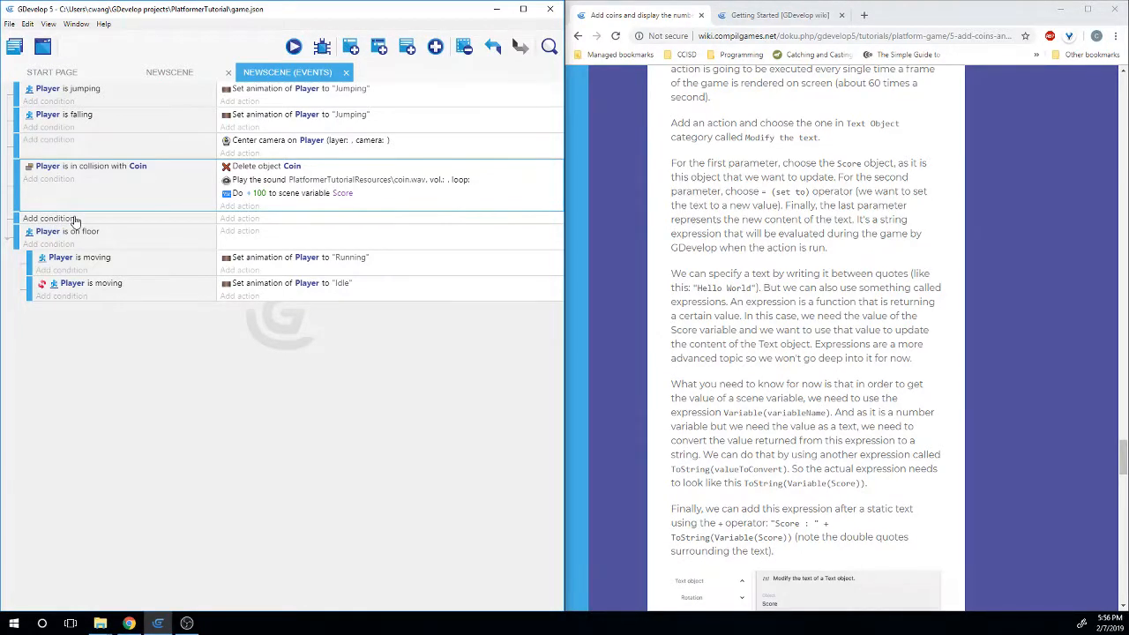
# Add a Modify the text action from the Text object category to the empty event
pyautogui.click(240, 219)
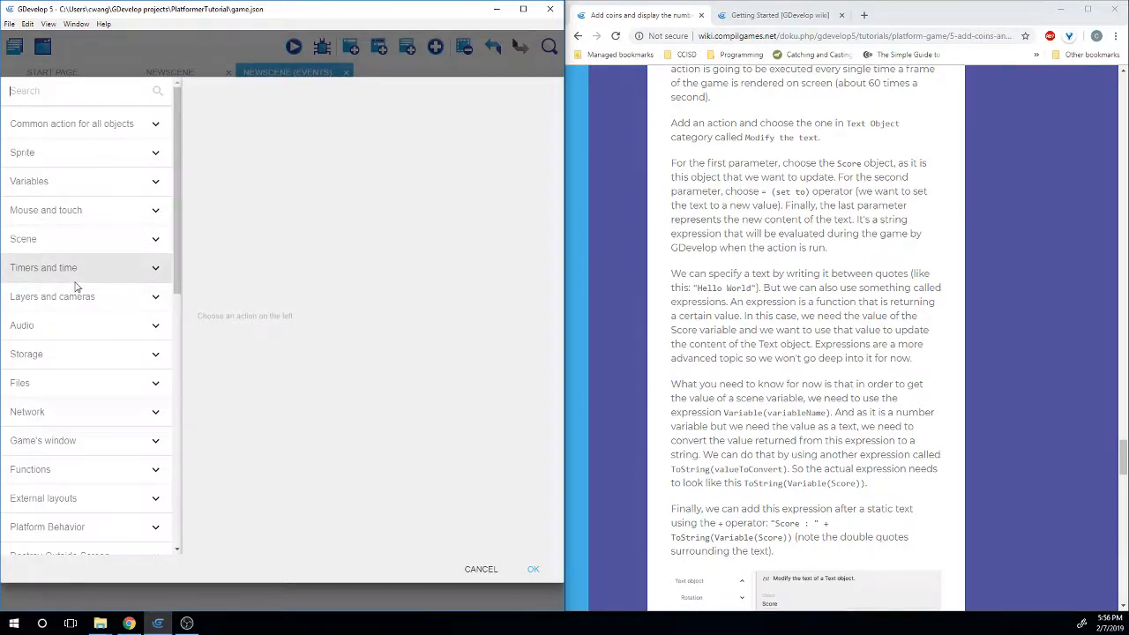
pyautogui.scroll(-3, 76, 286)
pyautogui.scroll(-3, 70, 300)
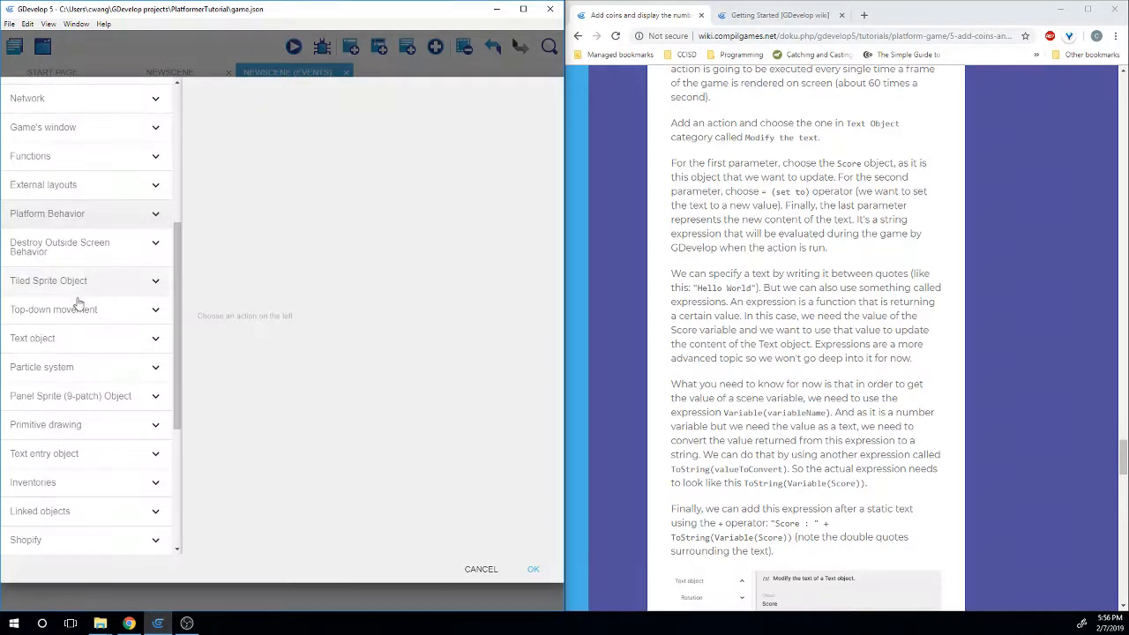
pyautogui.click(44, 343)
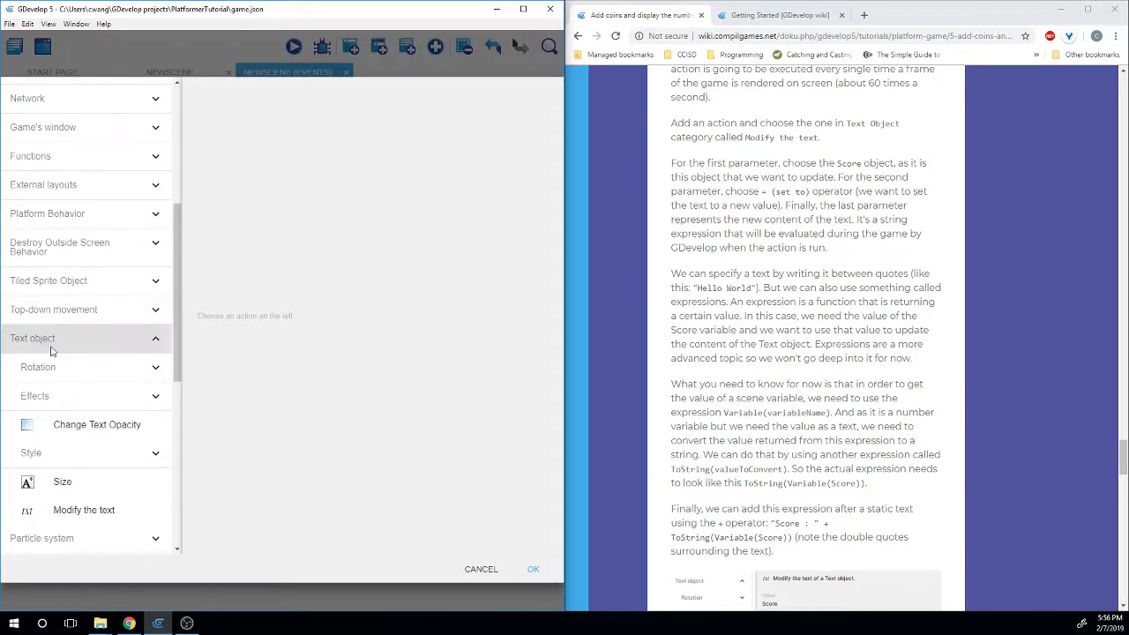
pyautogui.scroll(-2, 53, 353)
pyautogui.click(91, 436)
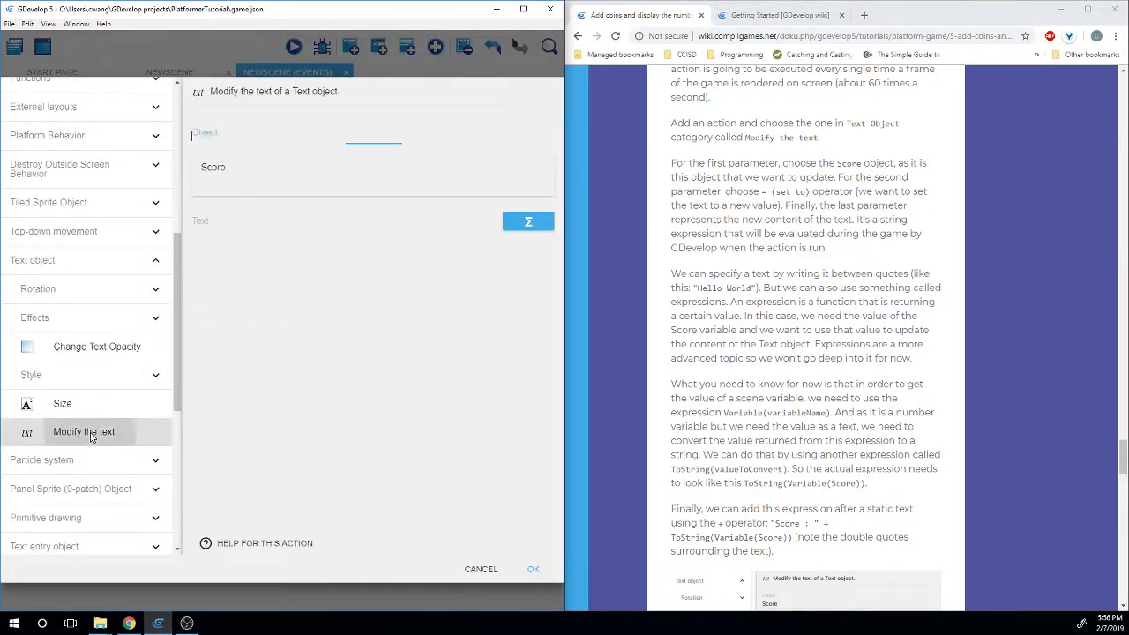
# Target the Score object in the text action and choose the = (set to) operator, as the tutorial specifies
pyautogui.click(248, 177)
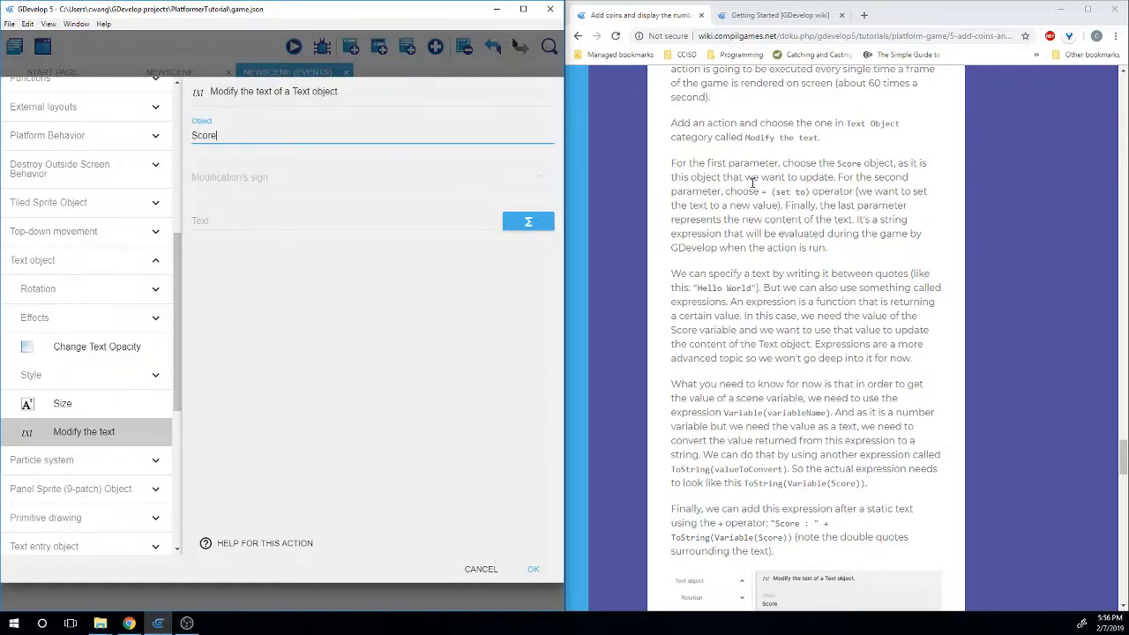
pyautogui.moveTo(762, 192); pyautogui.dragTo(805, 191)
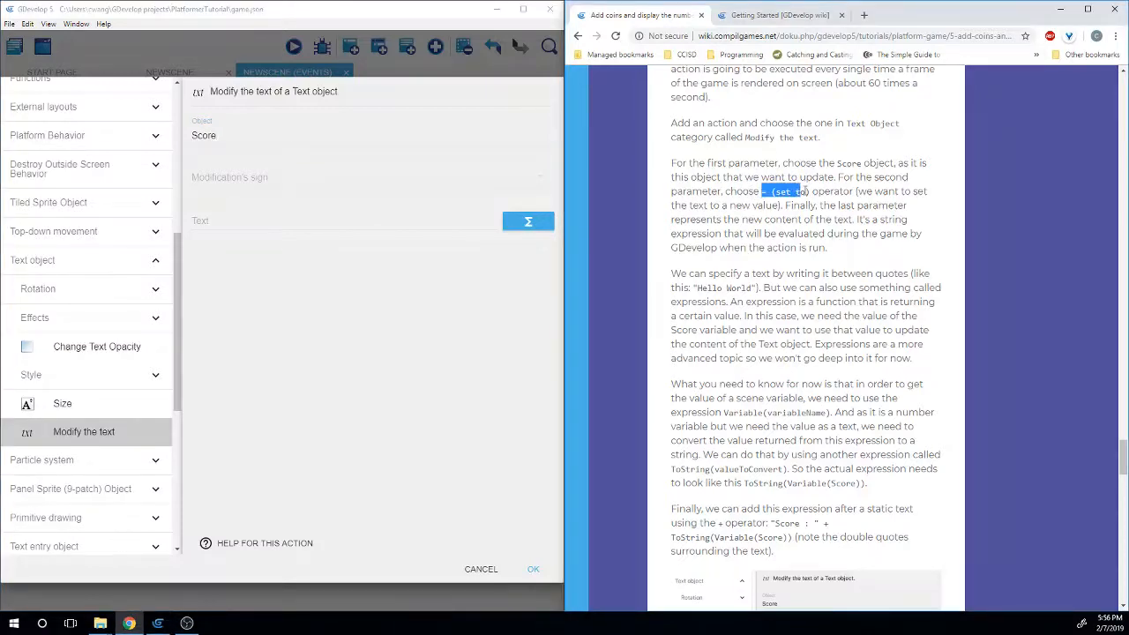
pyautogui.click(264, 181)
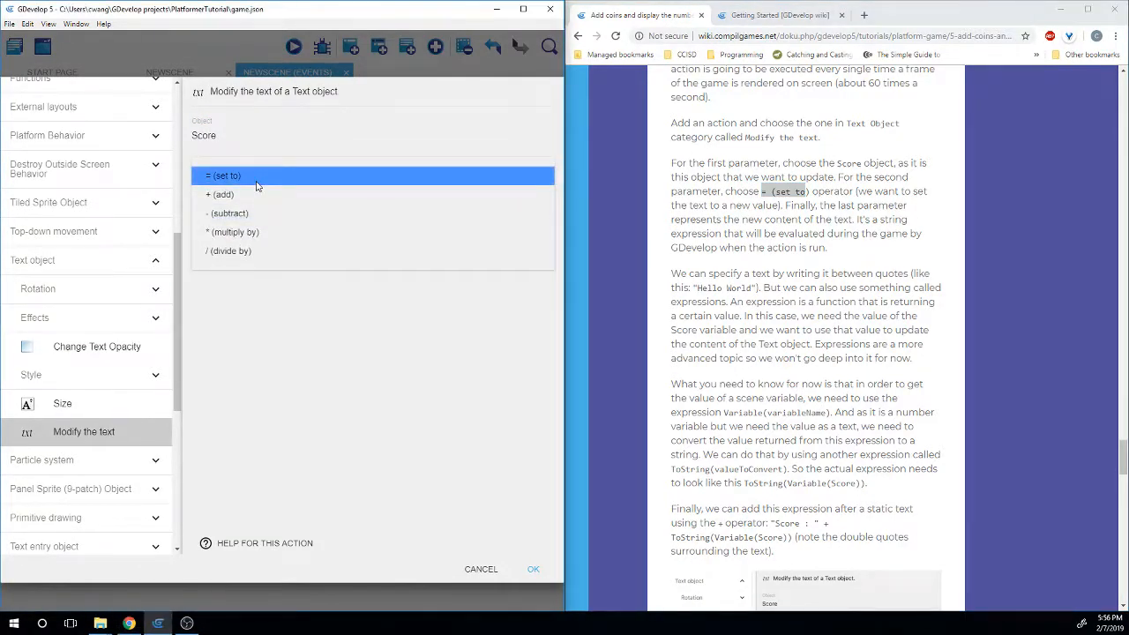
pyautogui.click(257, 186)
# Read the tutorial's explanation of string expressions and of converting the Score variable to text with ToString
pyautogui.click(870, 229)
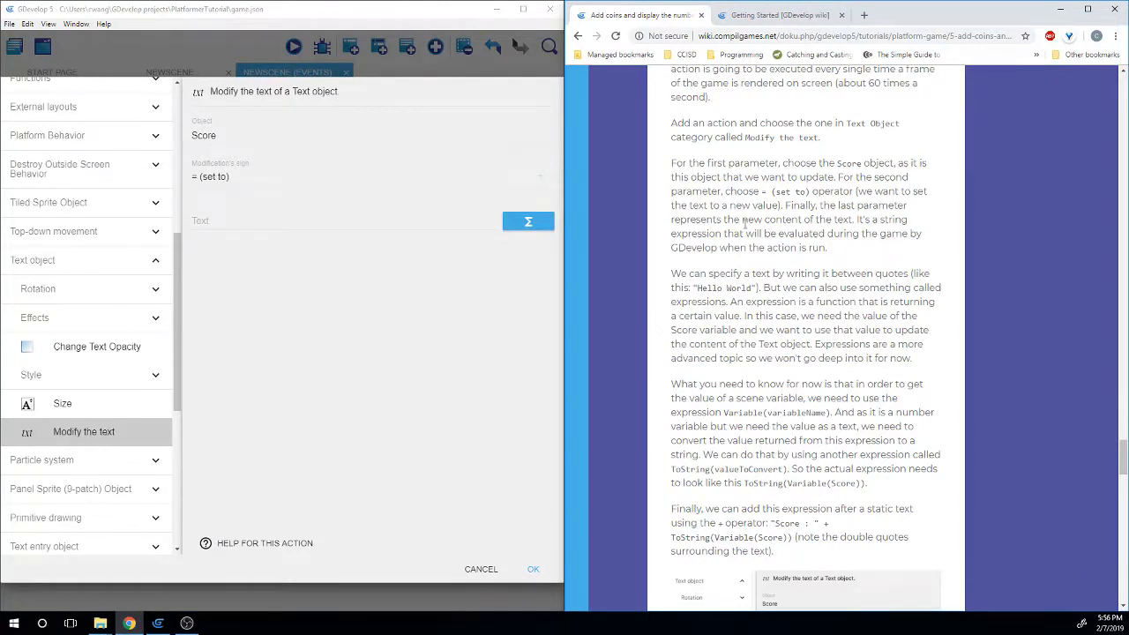
pyautogui.moveTo(744, 222); pyautogui.dragTo(919, 233)
pyautogui.click(845, 224)
pyautogui.scroll(-1, 907, 237)
pyautogui.scroll(-1, 908, 237)
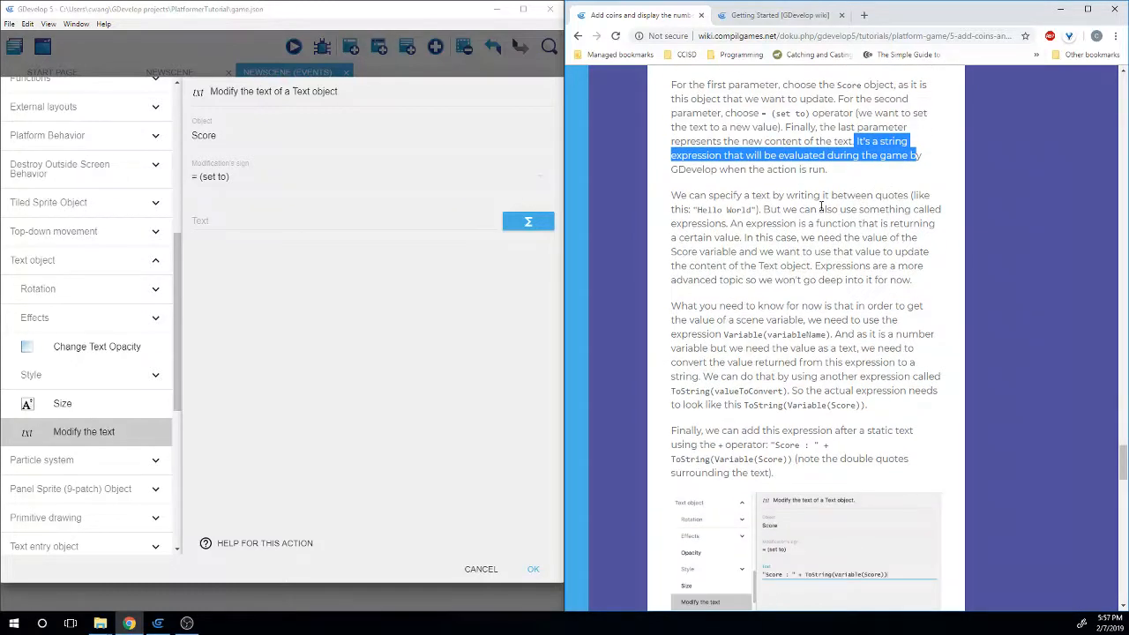
pyautogui.scroll(-1, 785, 199)
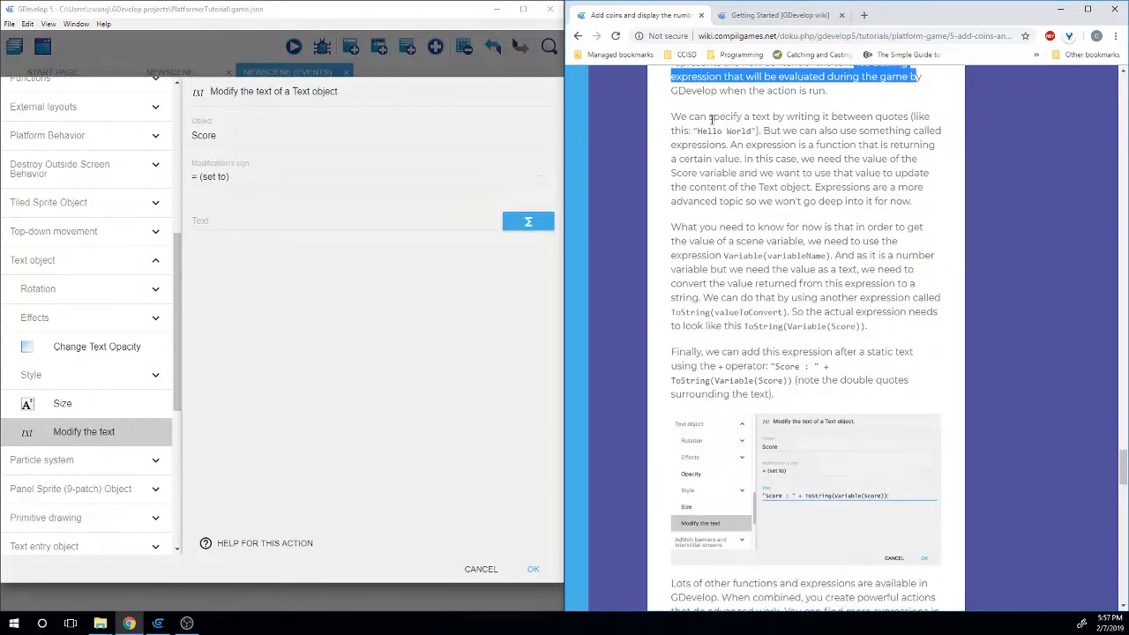
pyautogui.moveTo(709, 119); pyautogui.dragTo(901, 115)
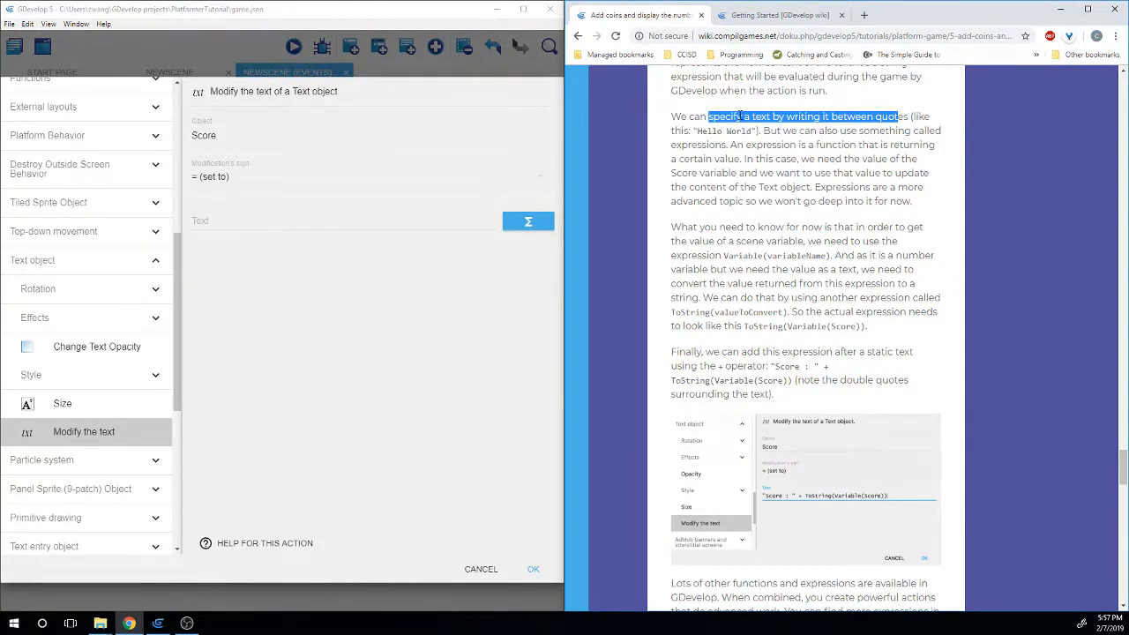
pyautogui.click(792, 133)
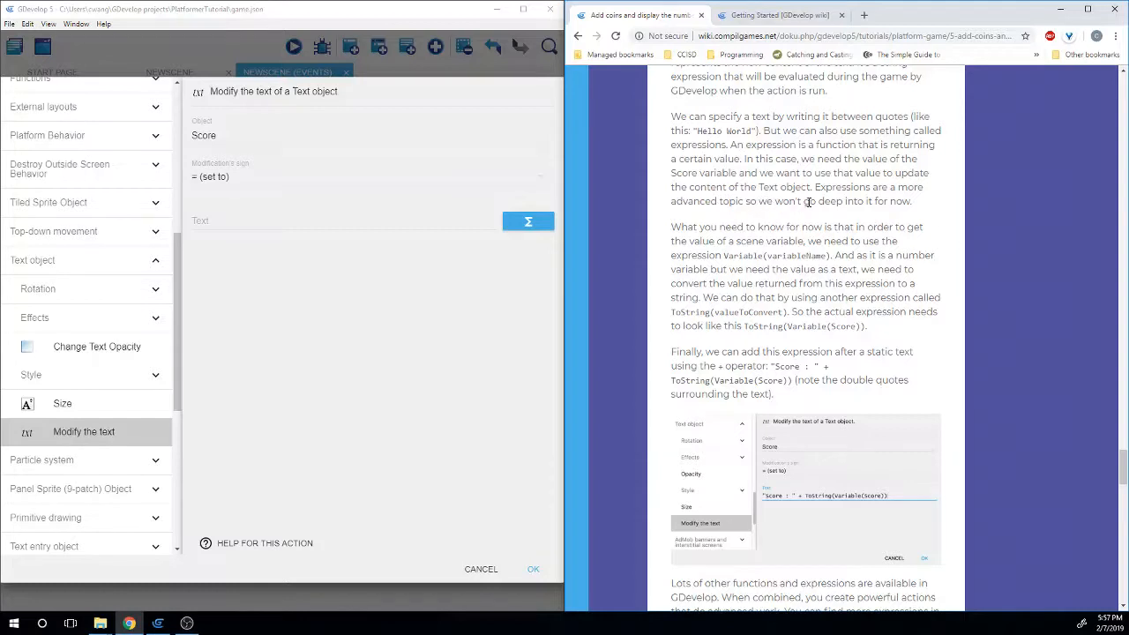
pyautogui.scroll(-1, 856, 201)
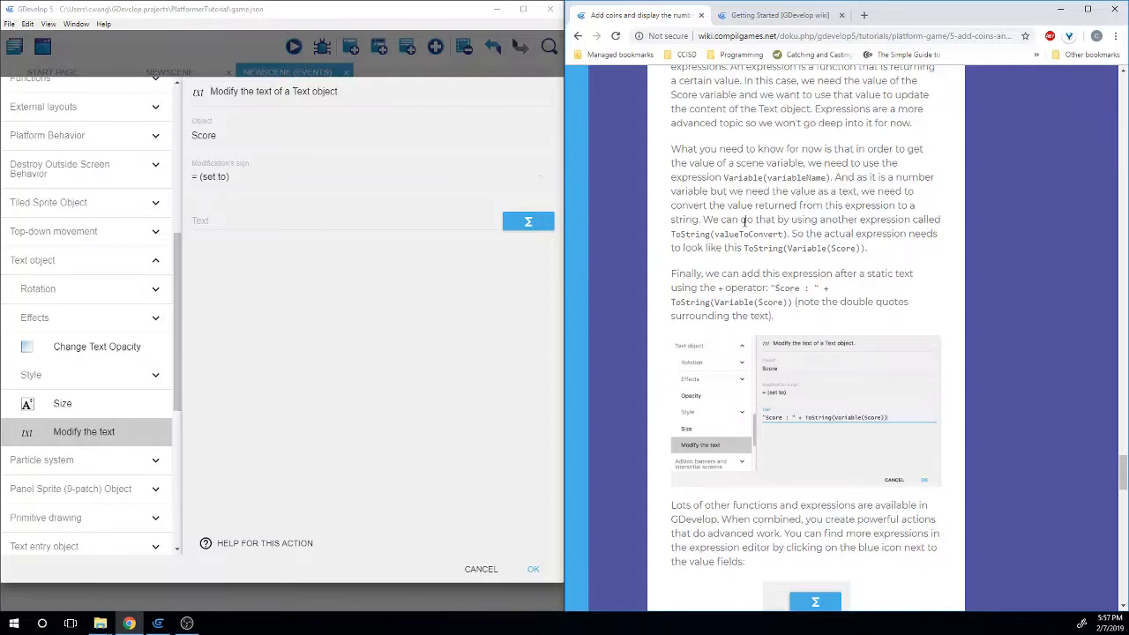
pyautogui.scroll(-1, 675, 223)
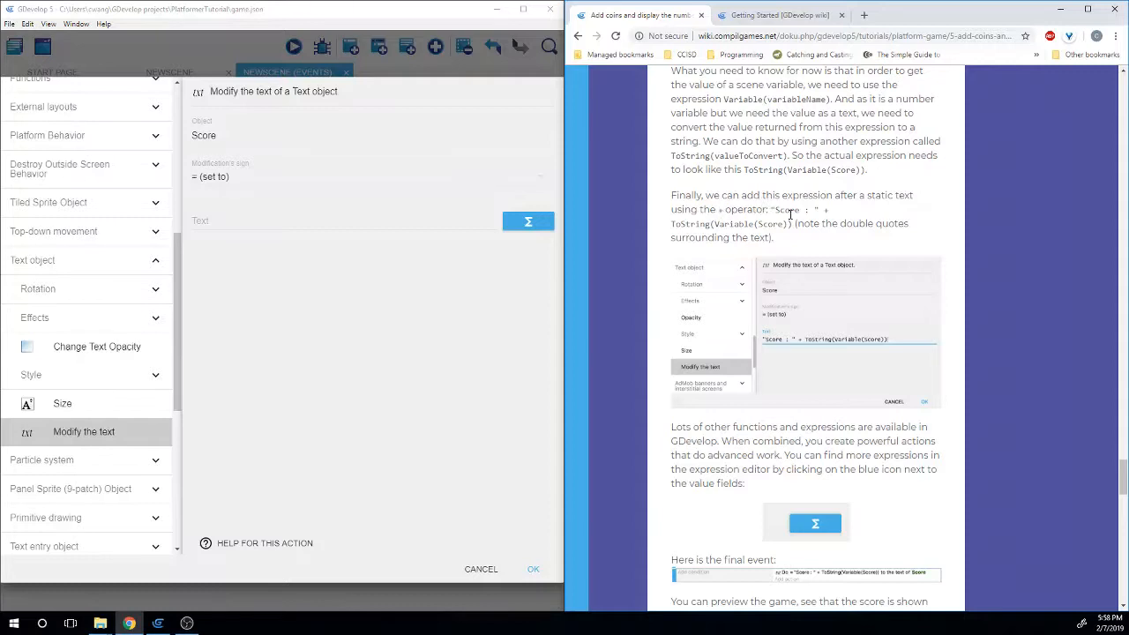
# Copy the tutorial's expression "Score : " + ToString(Variable(Score)) into the action's text value and confirm the action
pyautogui.moveTo(771, 209); pyautogui.dragTo(791, 224)
pyautogui.hotkey('ctrl', 'c')
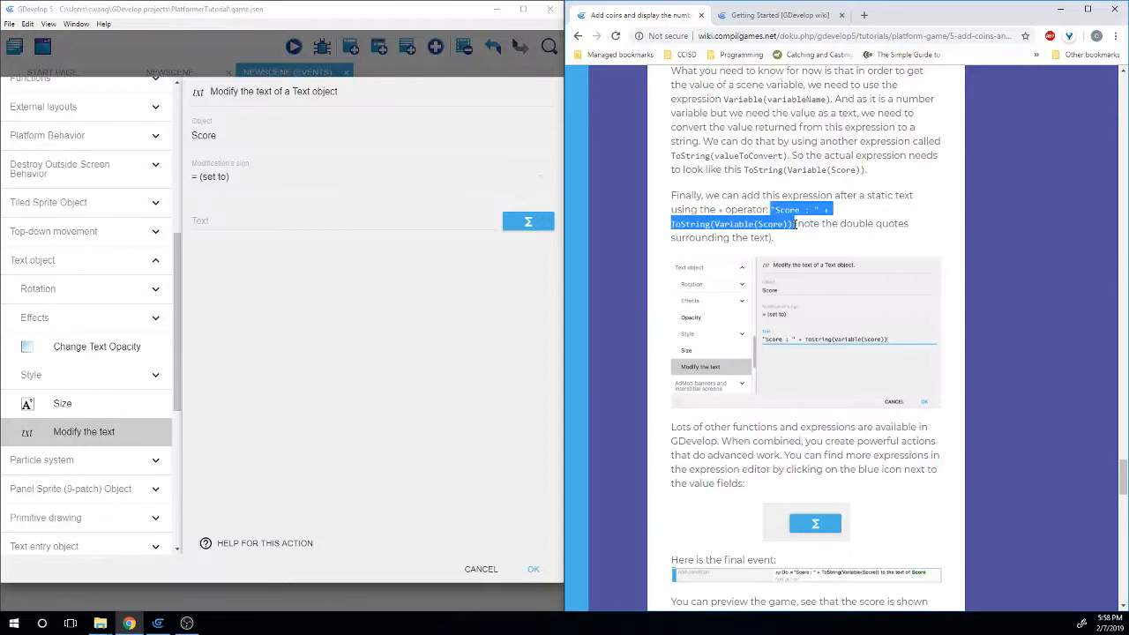
pyautogui.click(277, 221)
pyautogui.hotkey('ctrl', 'v')
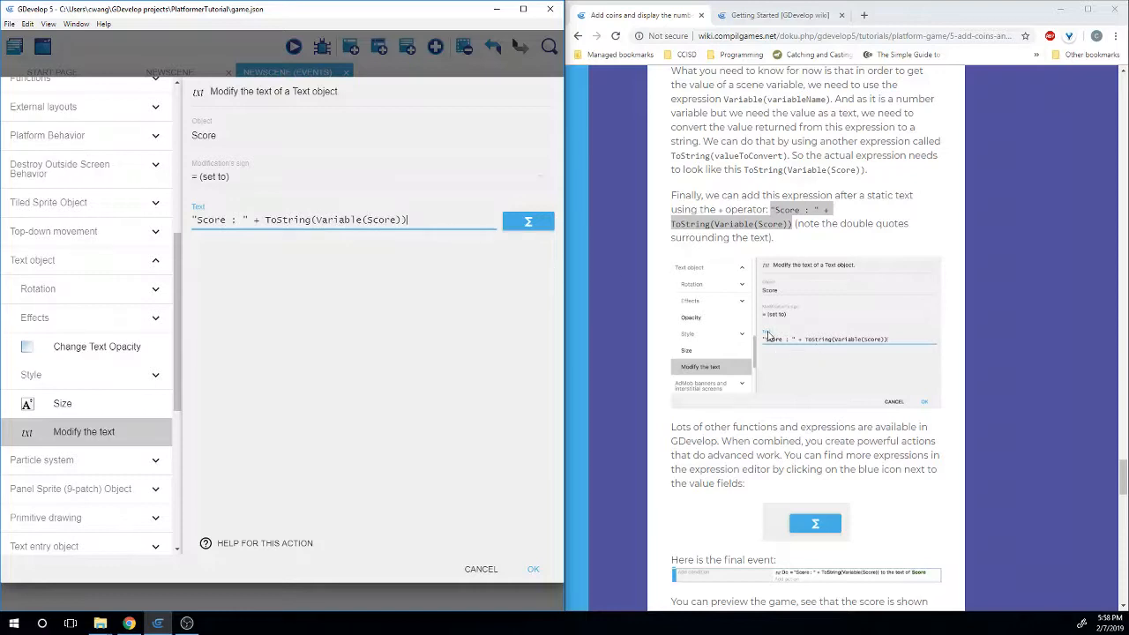
pyautogui.scroll(-3, 854, 362)
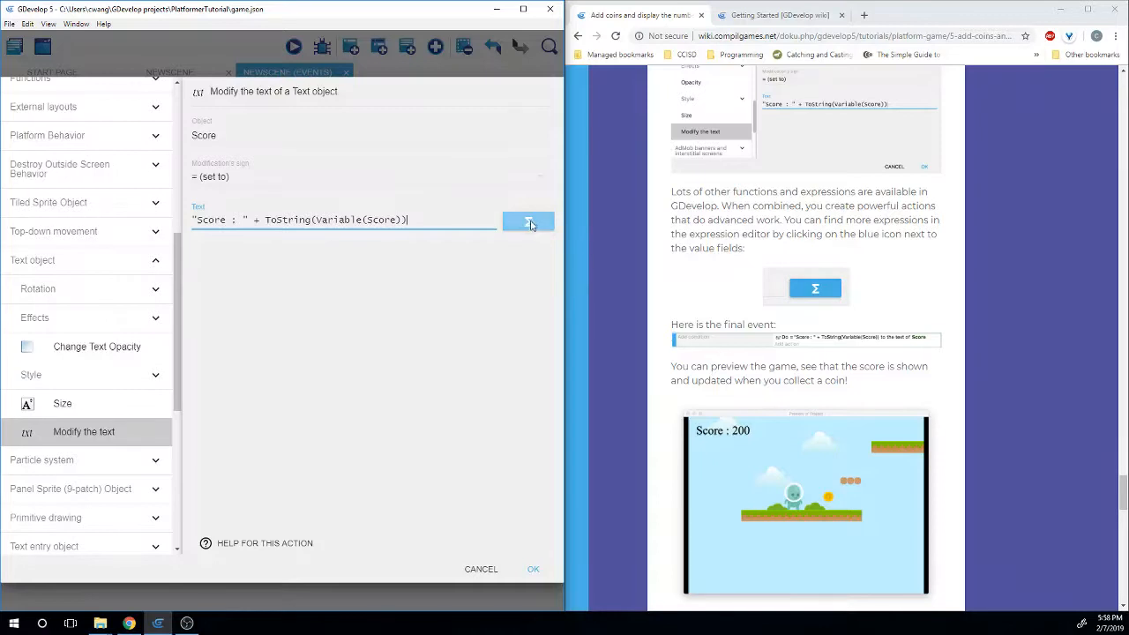
pyautogui.scroll(-1, 617, 352)
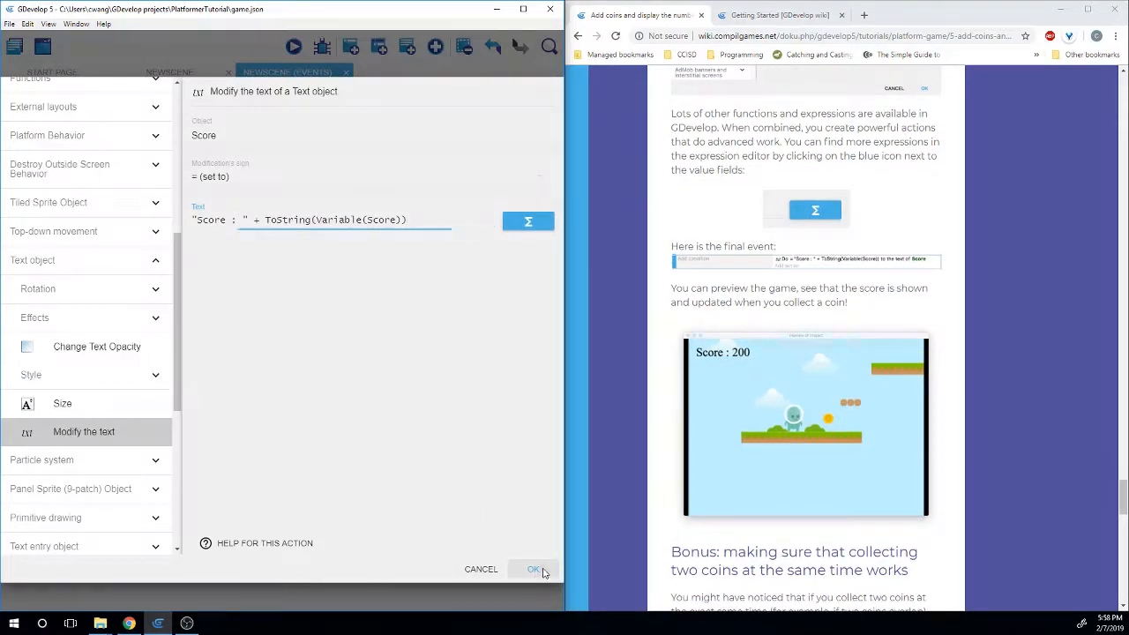
pyautogui.click(532, 569)
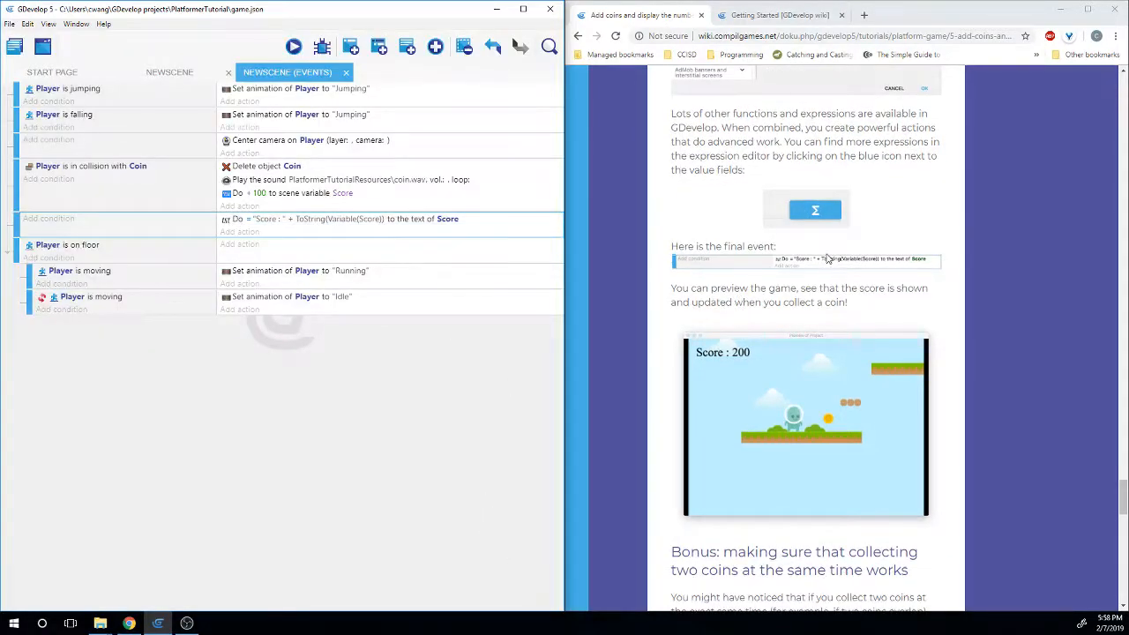
# Look ahead to the tutorial's preview and bonus sections and save the project
pyautogui.scroll(-1, 800, 274)
pyautogui.scroll(-3, 801, 274)
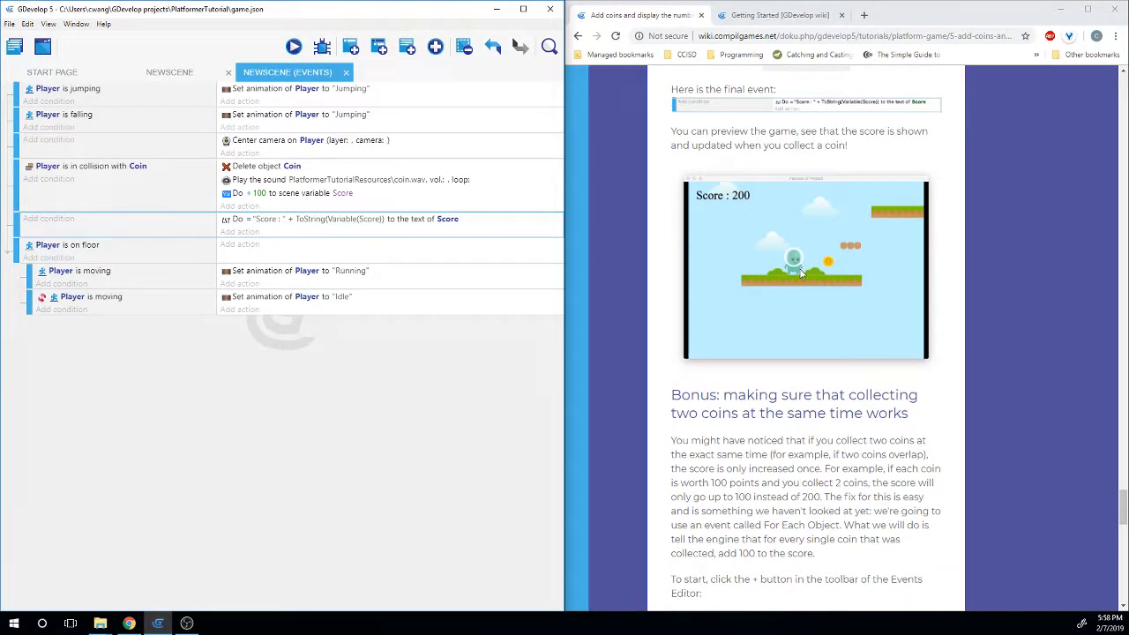
pyautogui.hotkey('ctrl', 's')
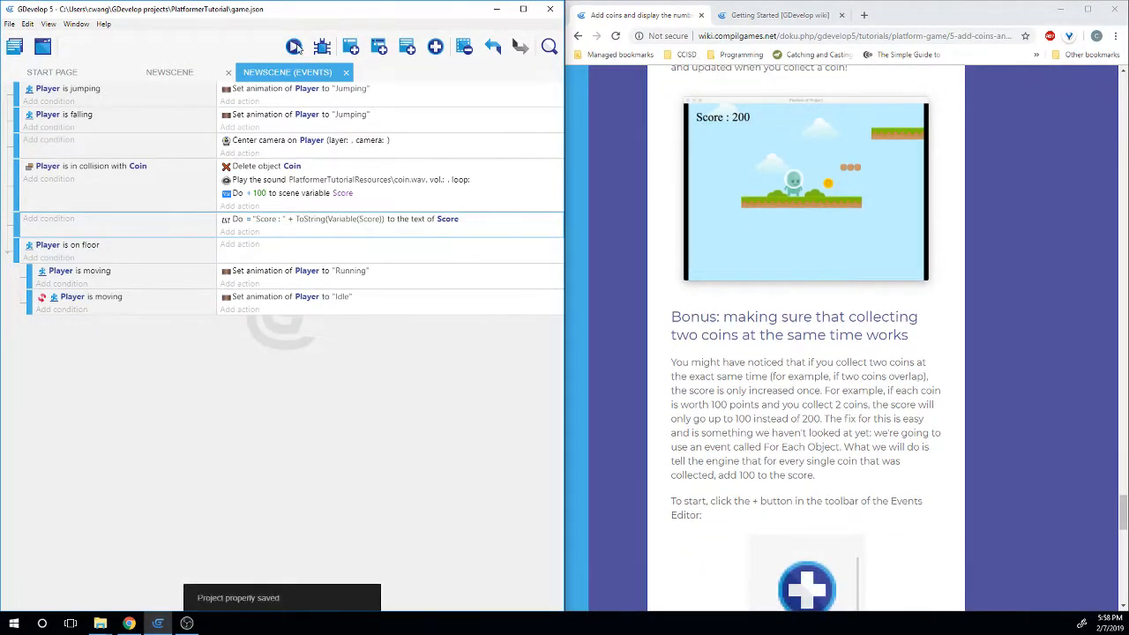
# Preview the game, collect the coins on the lower and middle platforms to check the score display, and close the preview
pyautogui.click(293, 47)
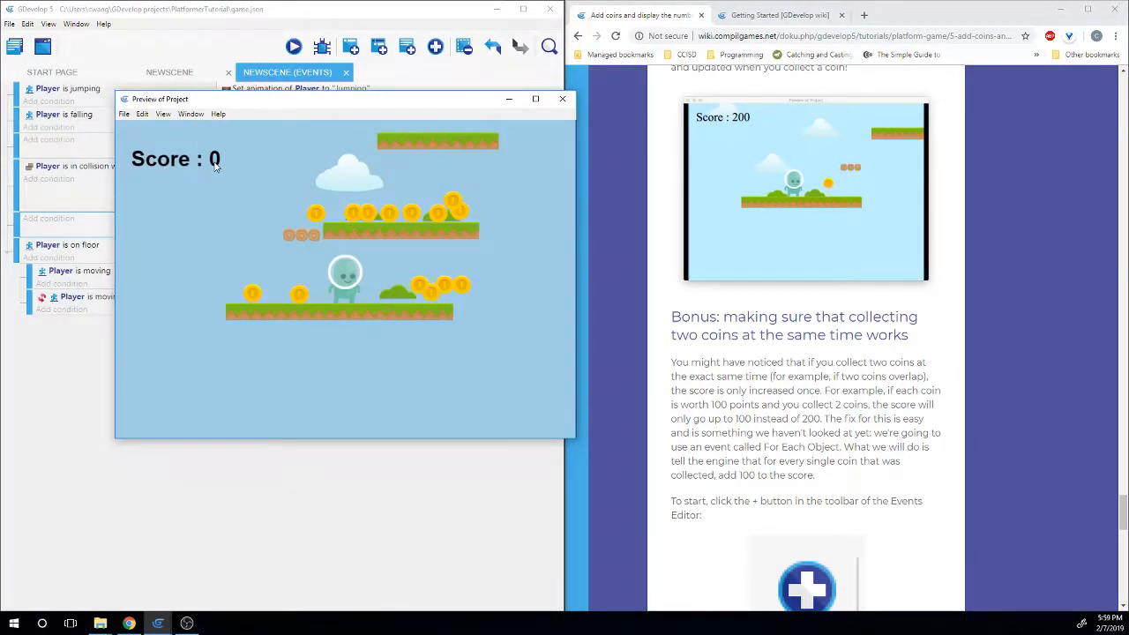
pyautogui.press('Right')
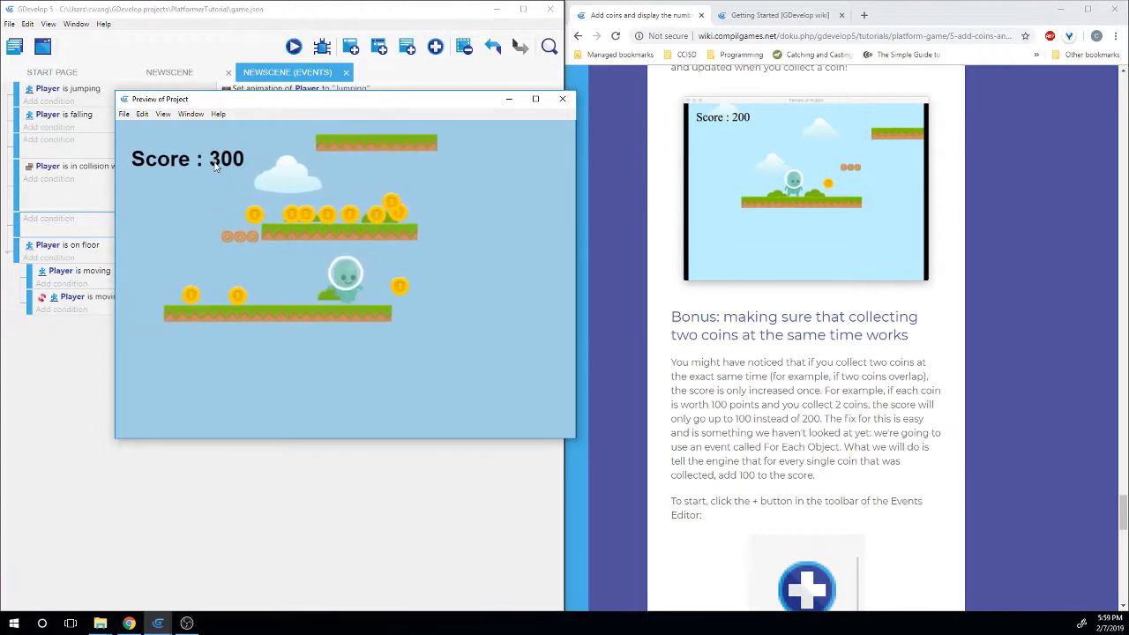
pyautogui.press('Right')
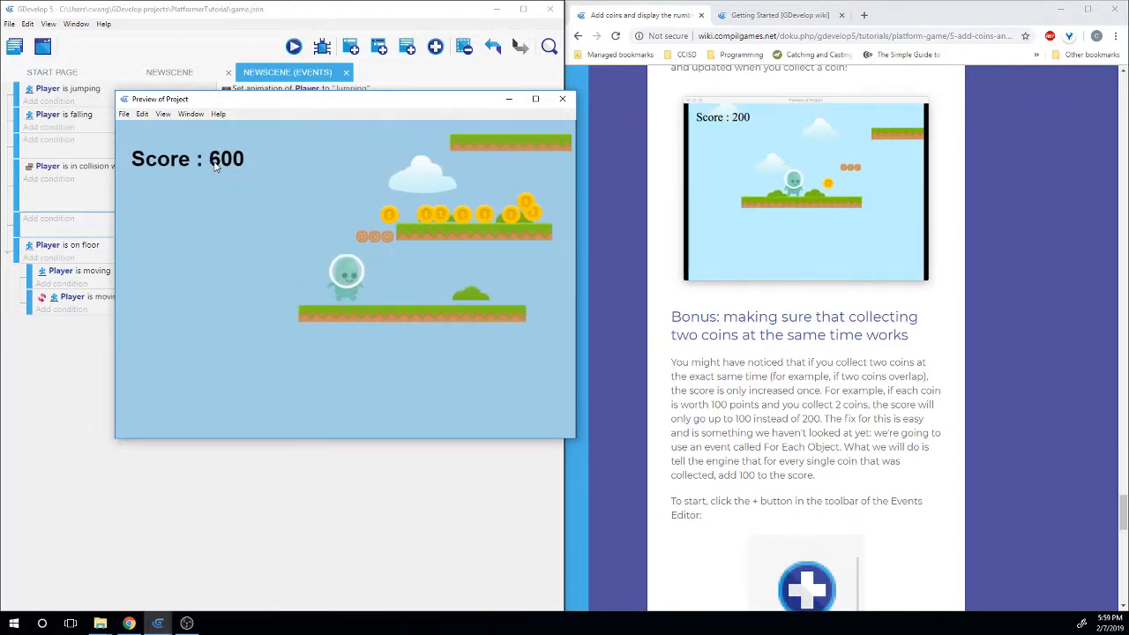
pyautogui.press('Right')
pyautogui.press('space')
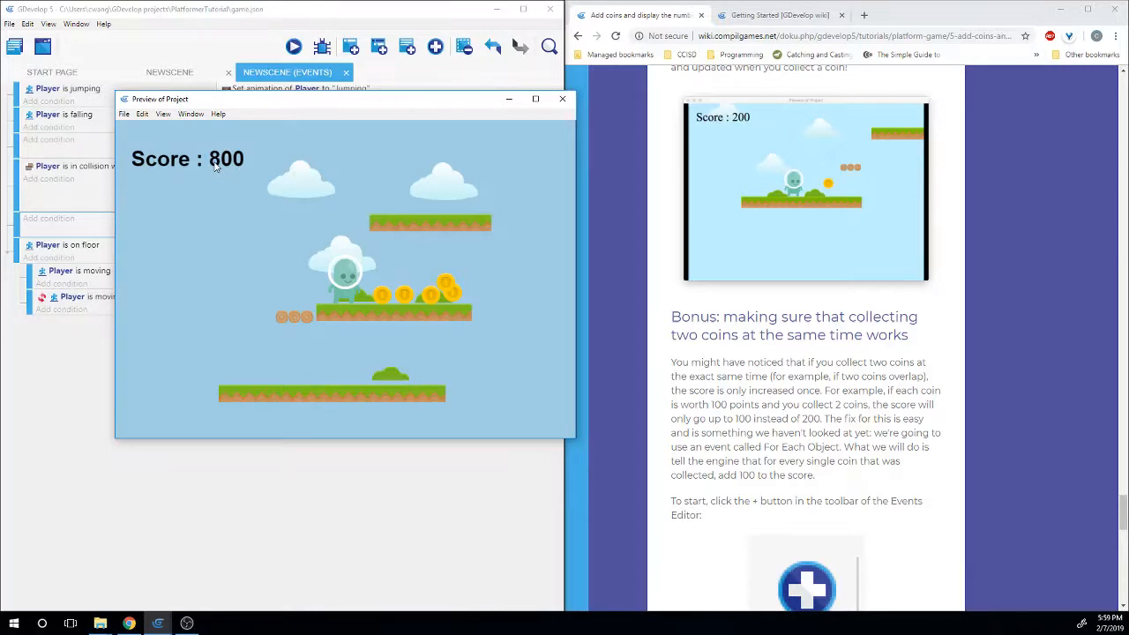
pyautogui.press('Right')
pyautogui.press('Right')
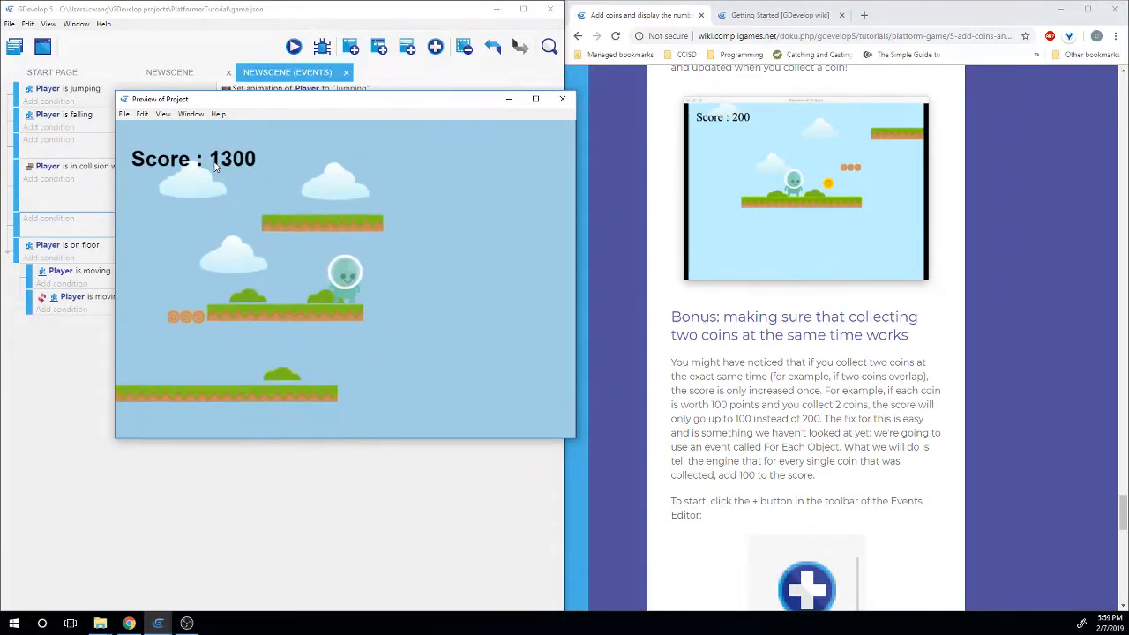
pyautogui.click(562, 98)
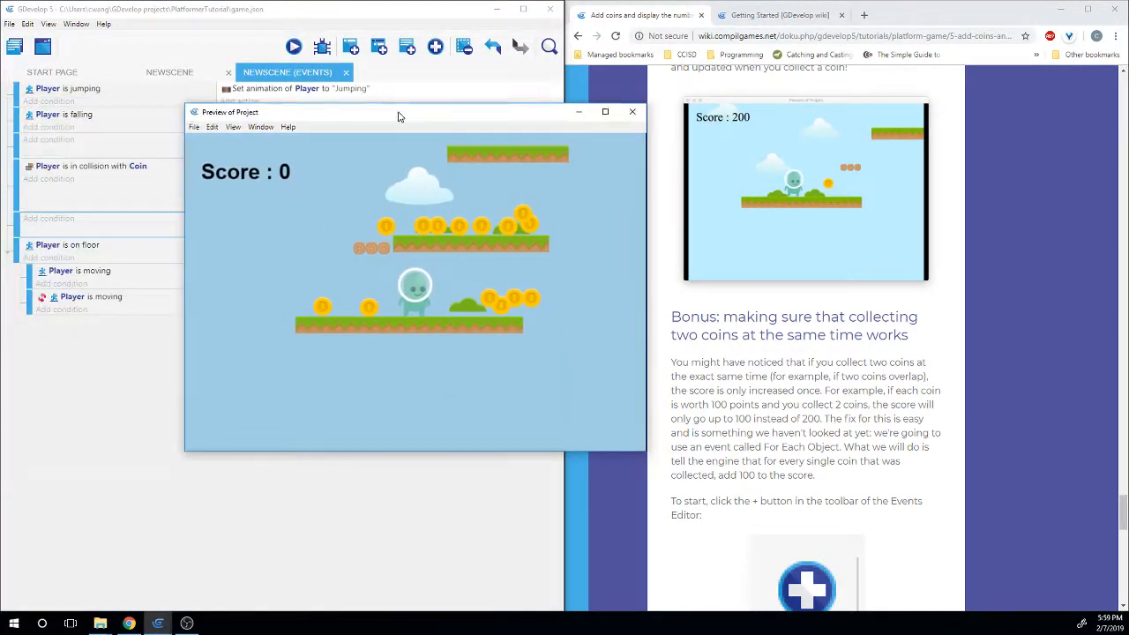
# Play the preview to collect coins on the lower and middle platforms and check the score display, including overlapping coins, and close the preview
pyautogui.press('Left')
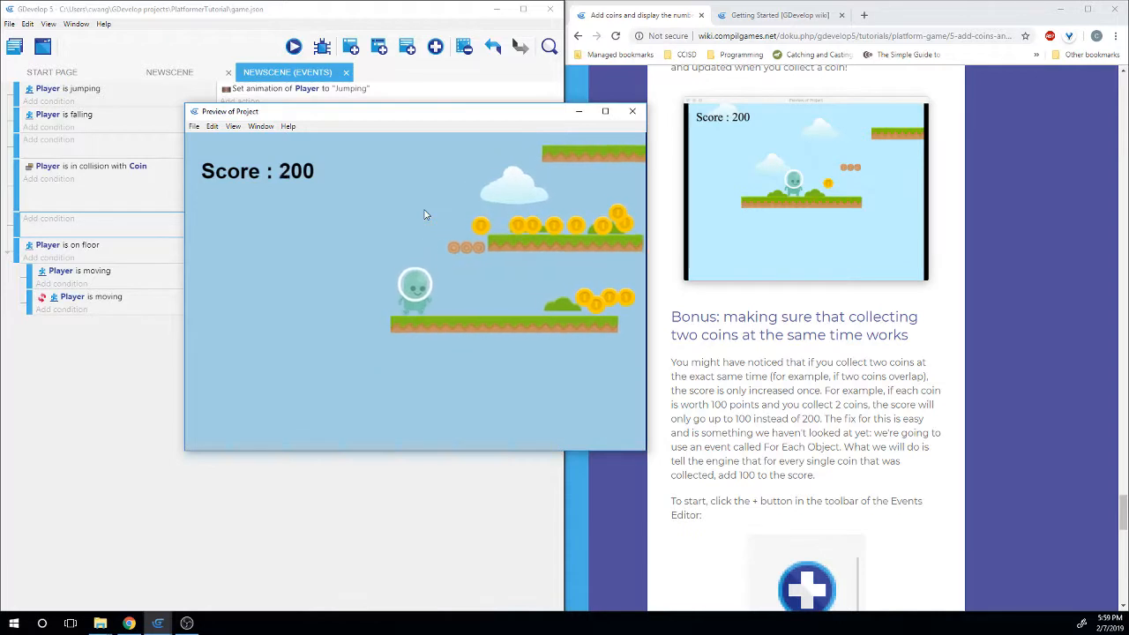
pyautogui.press('space')
pyautogui.press('Right')
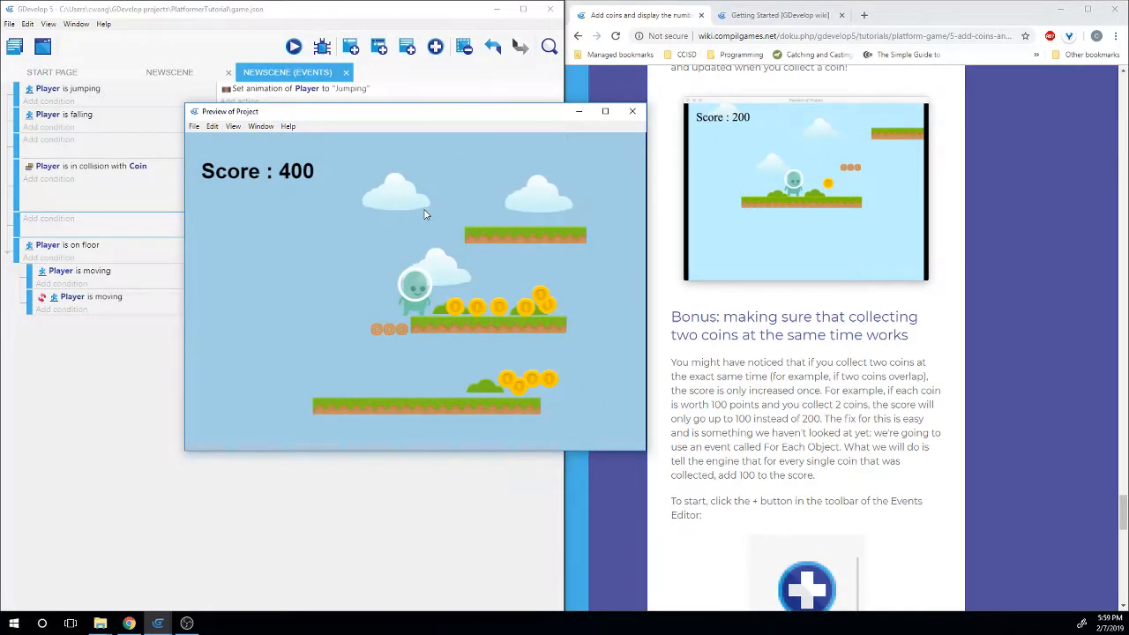
pyautogui.press('space')
pyautogui.press('Right')
pyautogui.press('Right')
pyautogui.press('space')
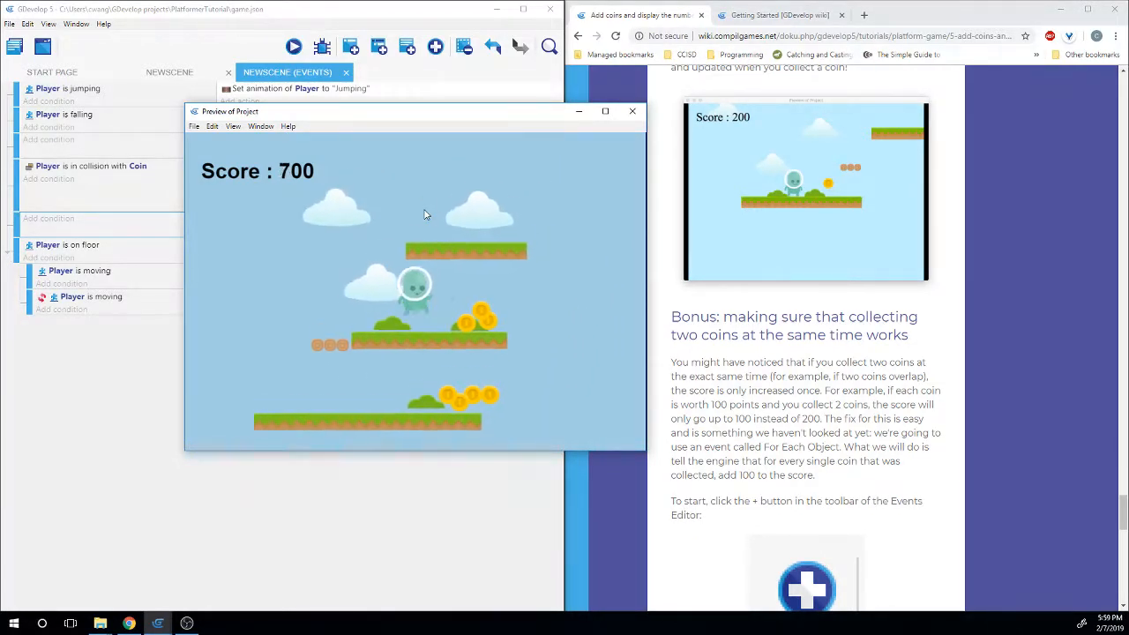
pyautogui.press('Right')
pyautogui.press('Left')
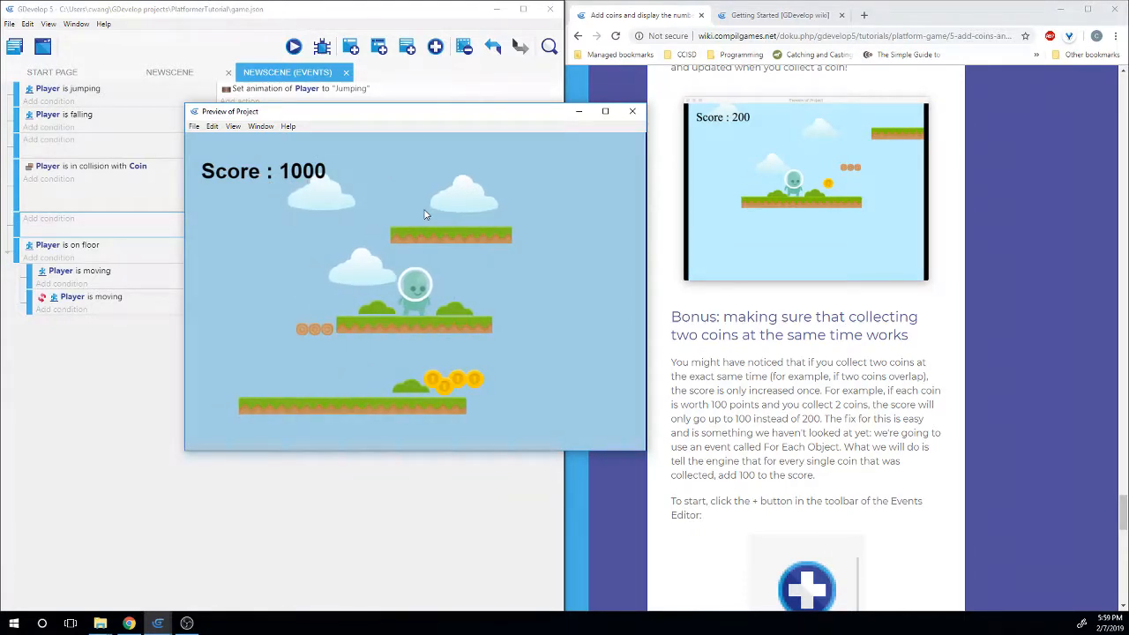
pyautogui.click(630, 114)
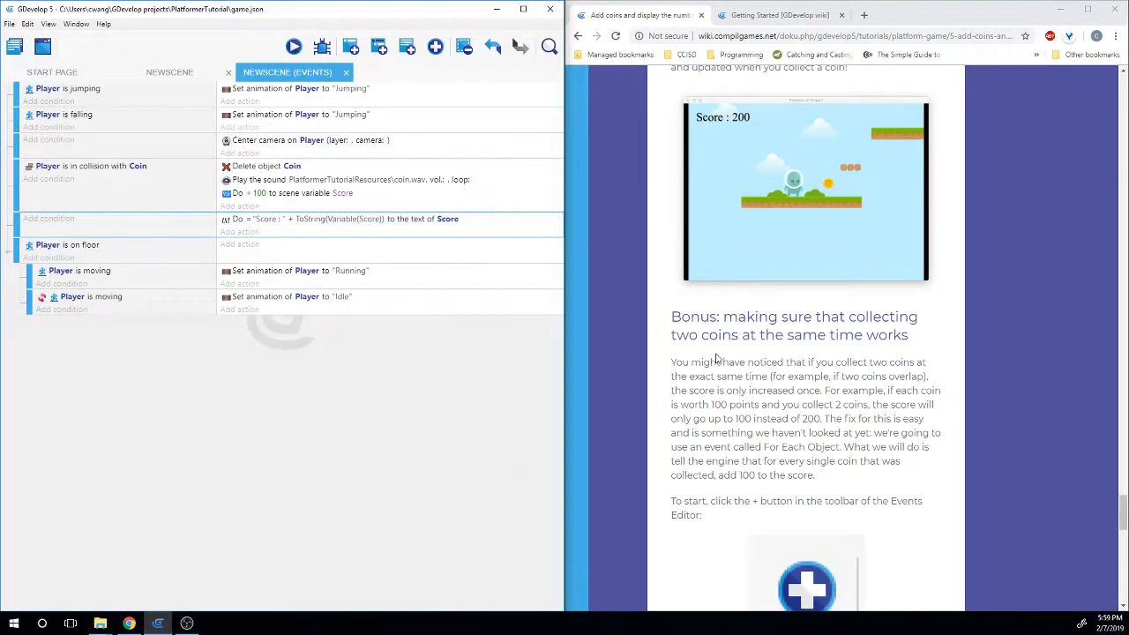
# Read the tutorial's bonus section on counting two coins collected at the same time with a For Each Object event
pyautogui.scroll(-1, 712, 357)
pyautogui.moveTo(844, 237); pyautogui.dragTo(915, 255)
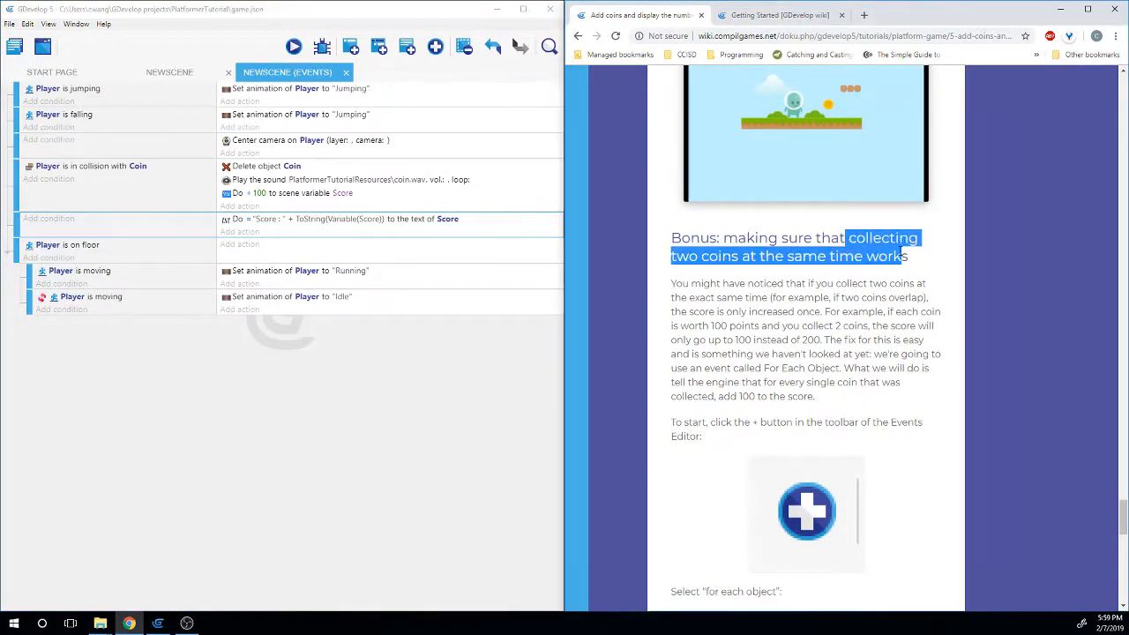
pyautogui.click(919, 257)
pyautogui.scroll(-1, 820, 195)
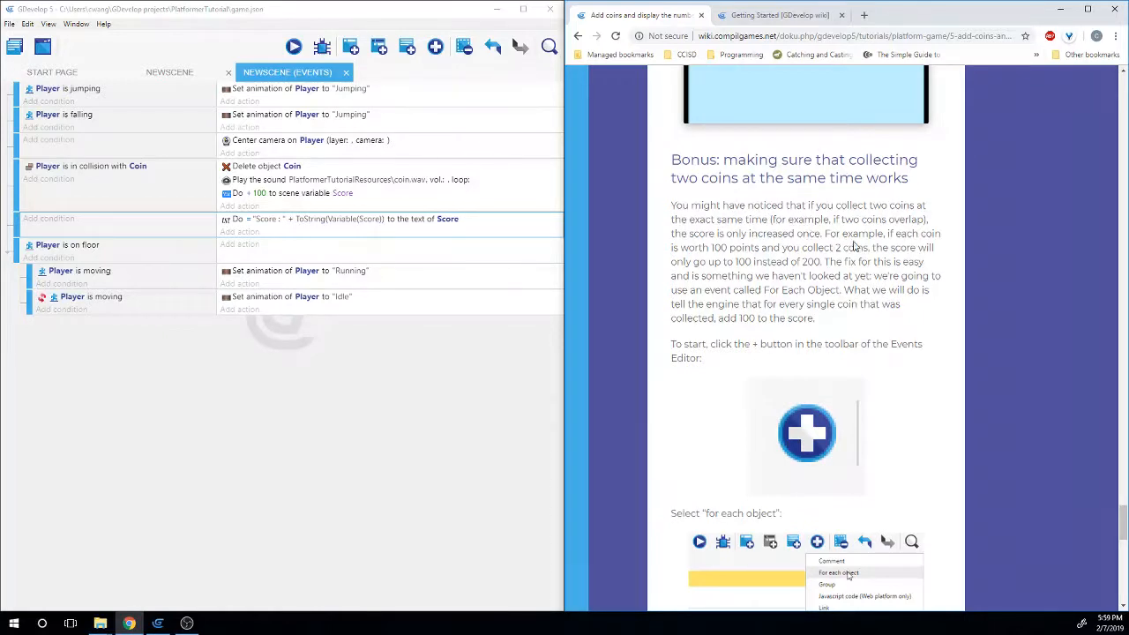
pyautogui.scroll(-1, 851, 245)
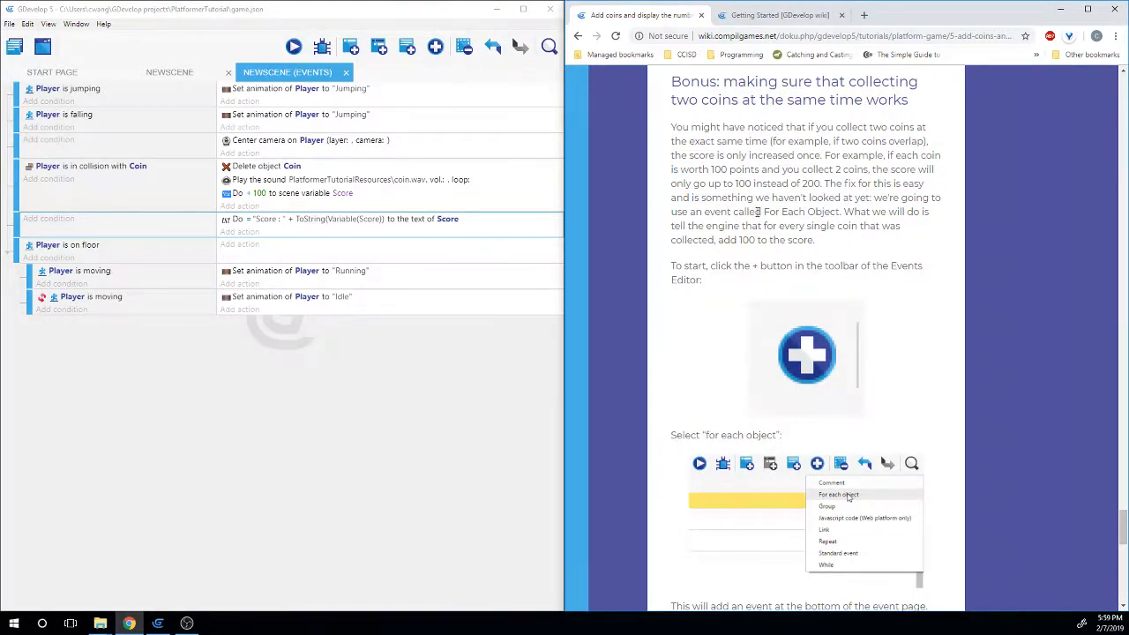
pyautogui.moveTo(764, 211); pyautogui.dragTo(843, 211)
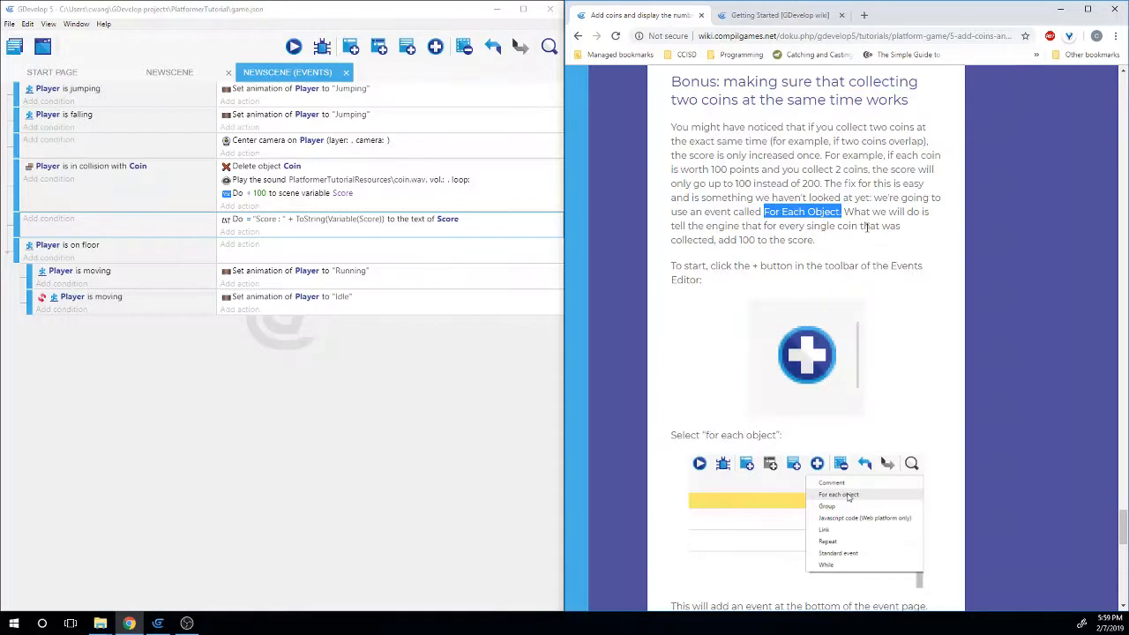
pyautogui.click(729, 241)
pyautogui.scroll(-1, 760, 241)
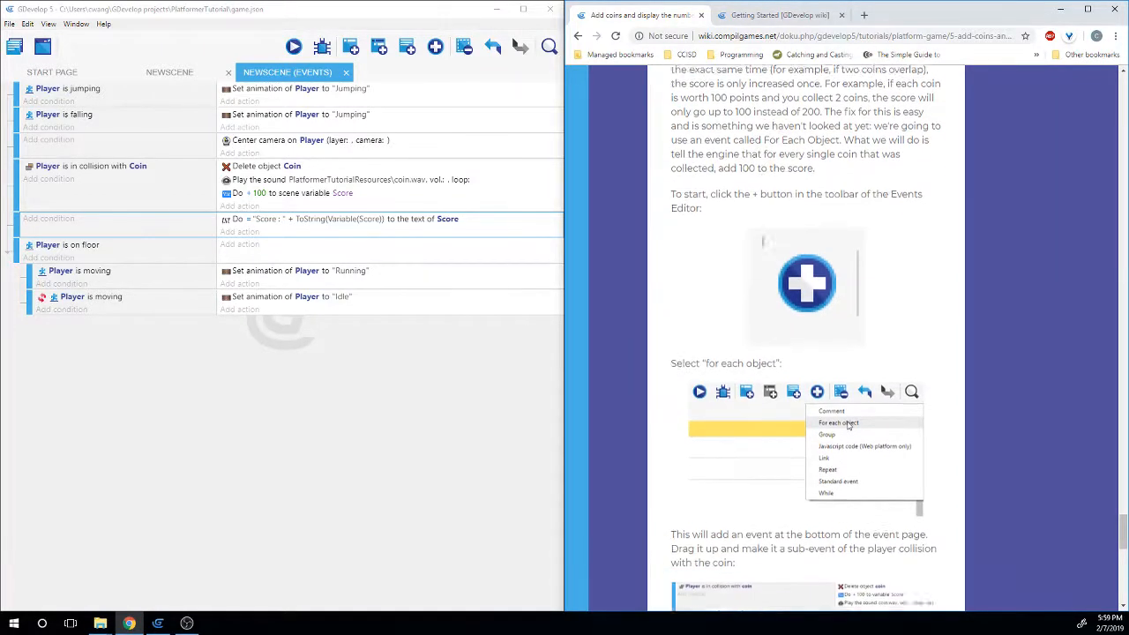
pyautogui.scroll(-1, 723, 210)
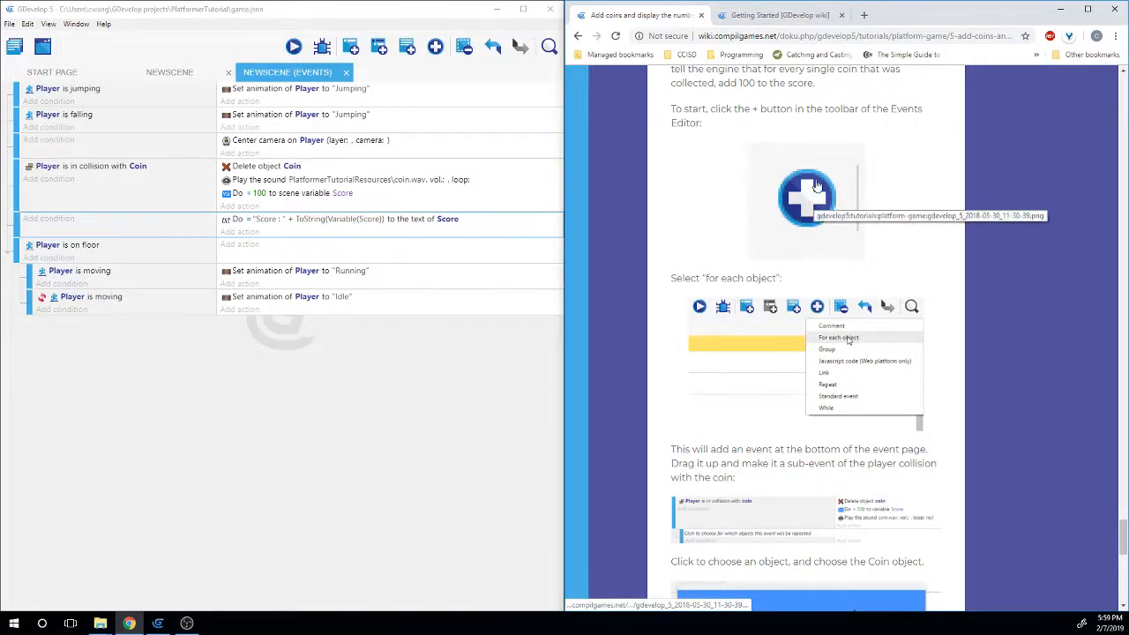
# Add a For each object event and make it a sub-event of the Player and Coin collision event
pyautogui.click(435, 47)
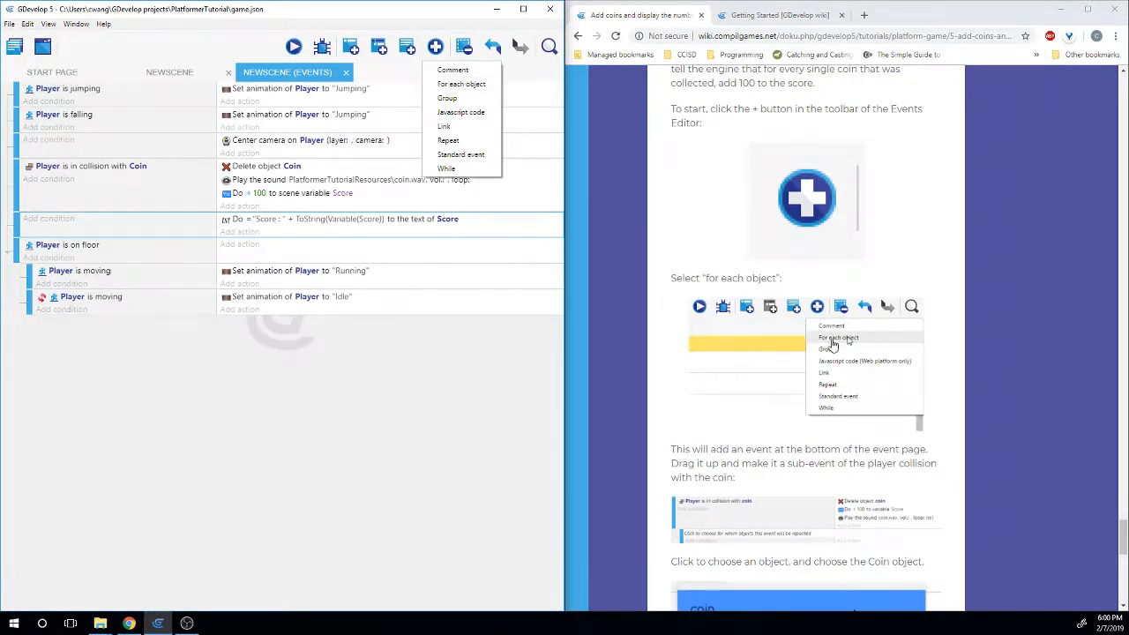
pyautogui.click(438, 84)
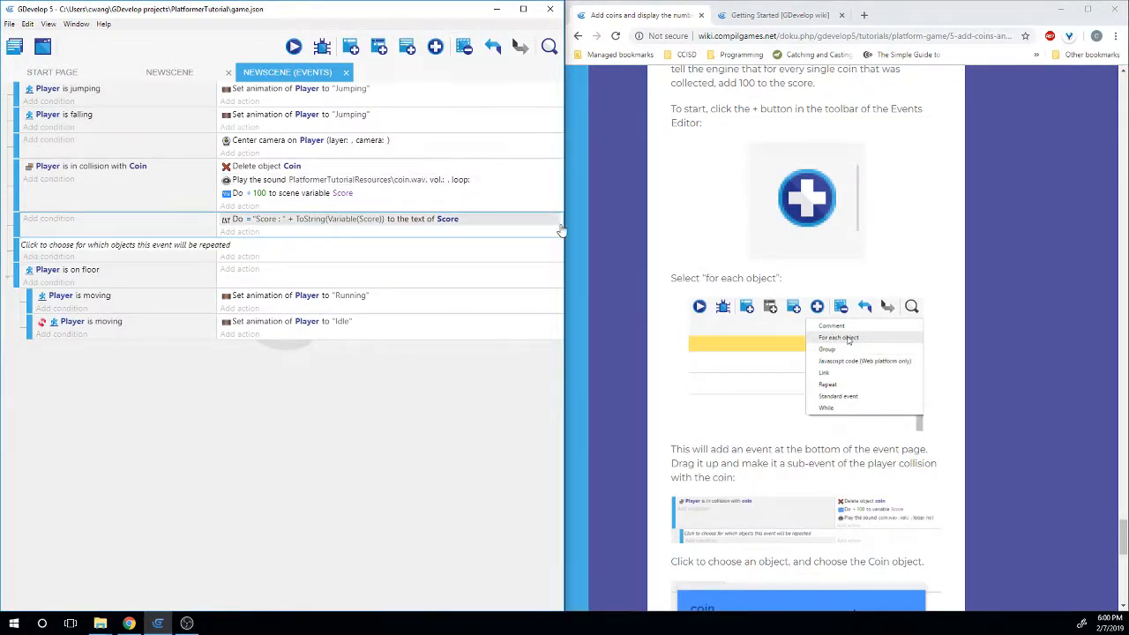
pyautogui.scroll(-3, 672, 236)
pyautogui.scroll(-1, 672, 236)
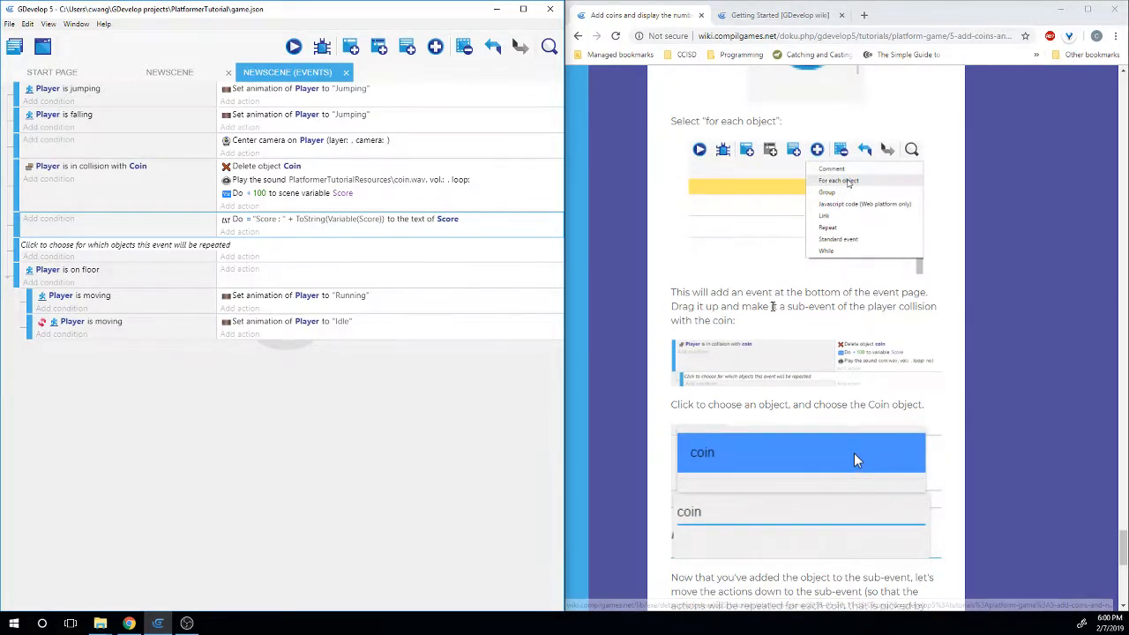
pyautogui.scroll(-2, 826, 296)
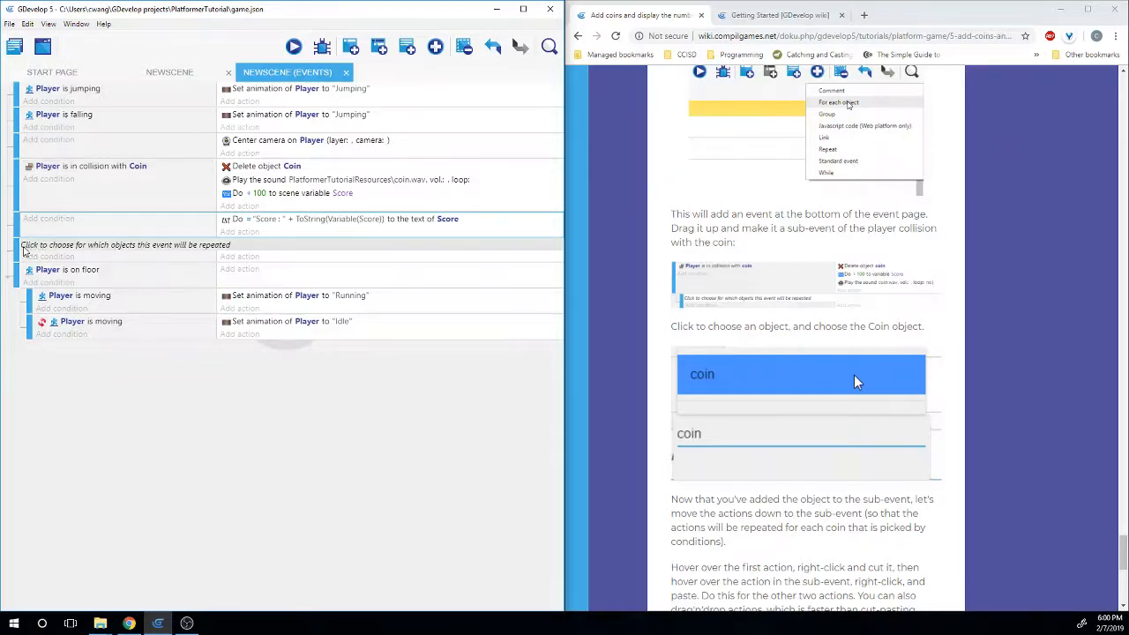
pyautogui.moveTo(16, 248); pyautogui.dragTo(22, 220)
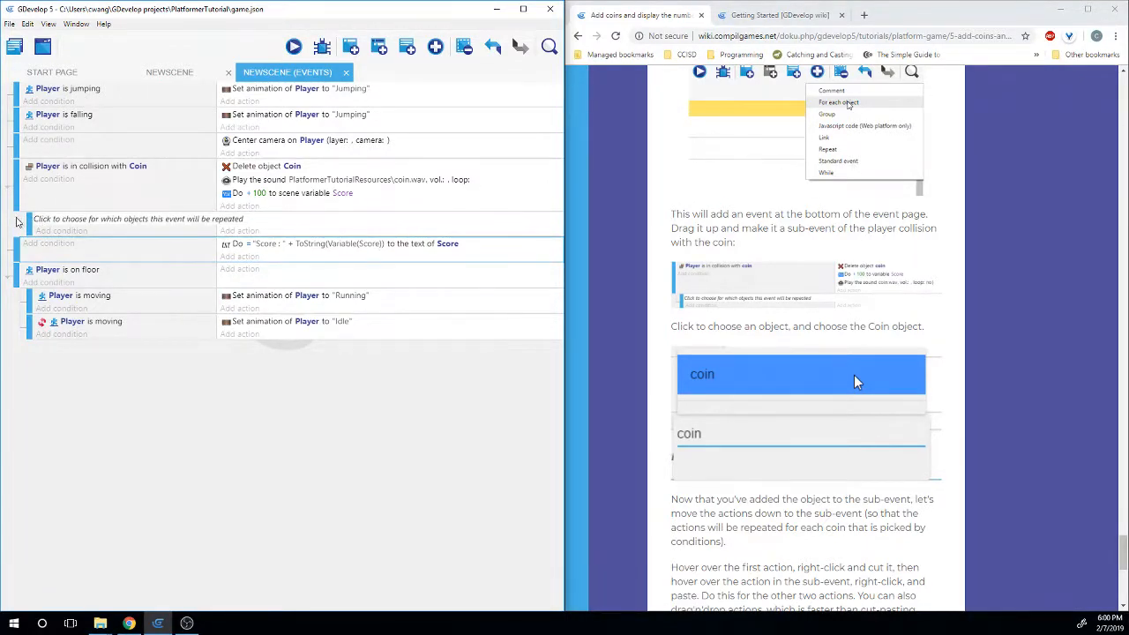
# Review the tutorial's instructions for choosing the repeated object and moving the collision actions into the sub-event
pyautogui.click(48, 225)
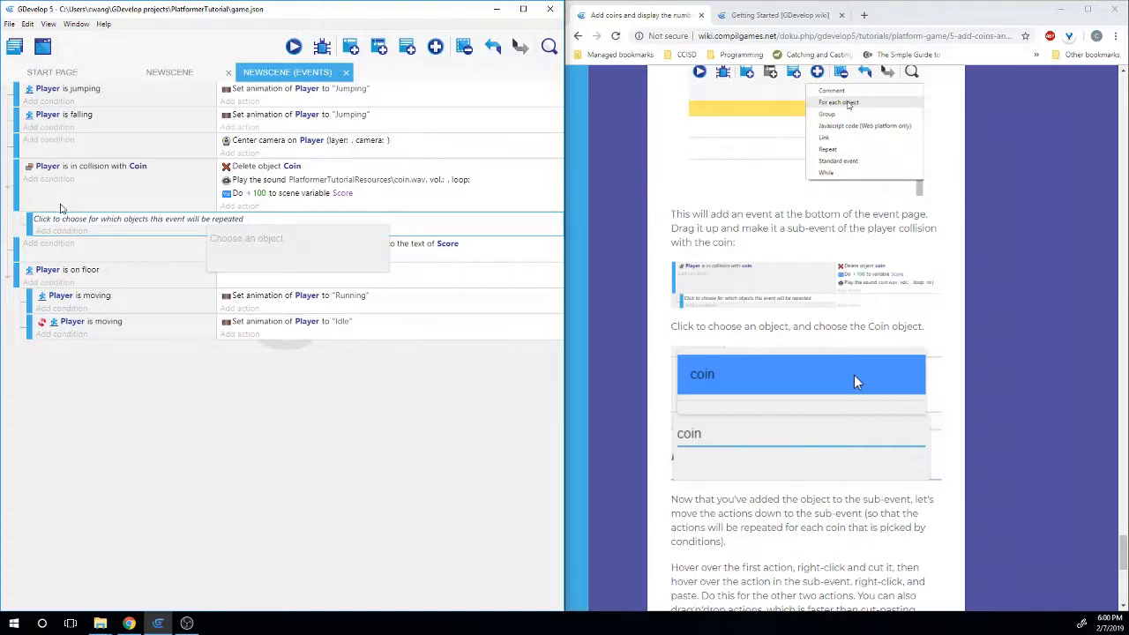
pyautogui.click(59, 204)
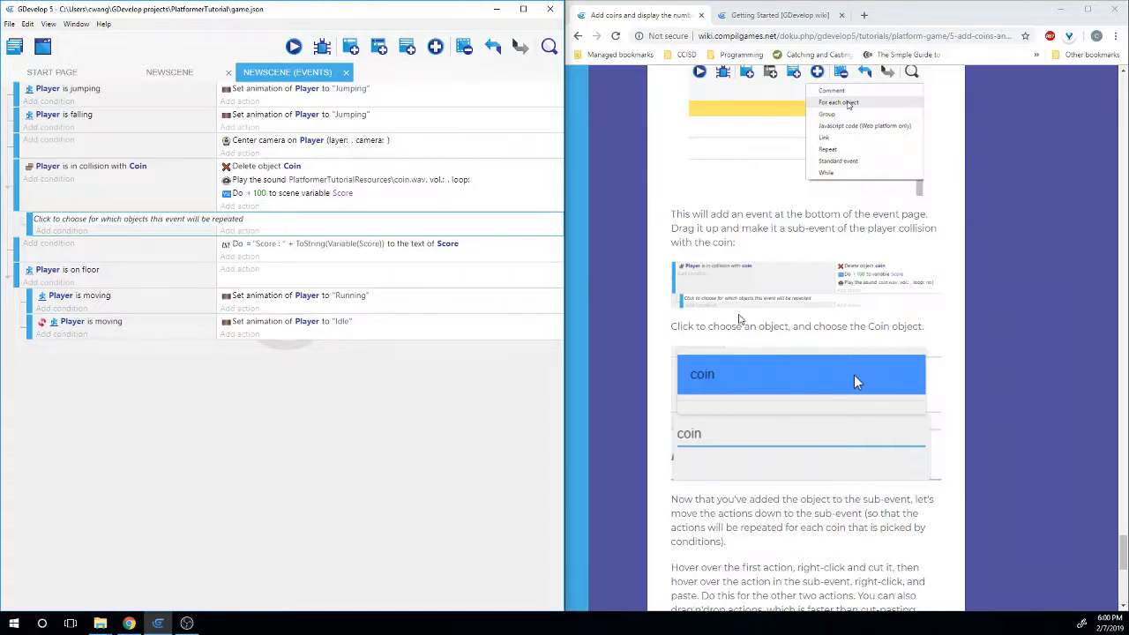
pyautogui.scroll(-1, 739, 308)
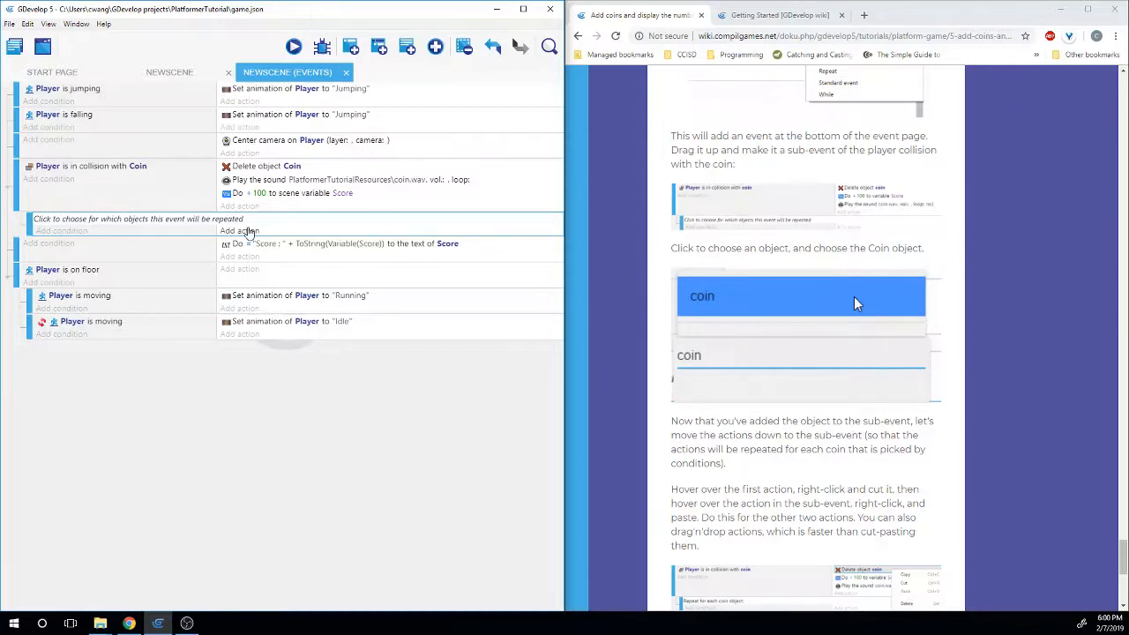
pyautogui.scroll(-1, 715, 321)
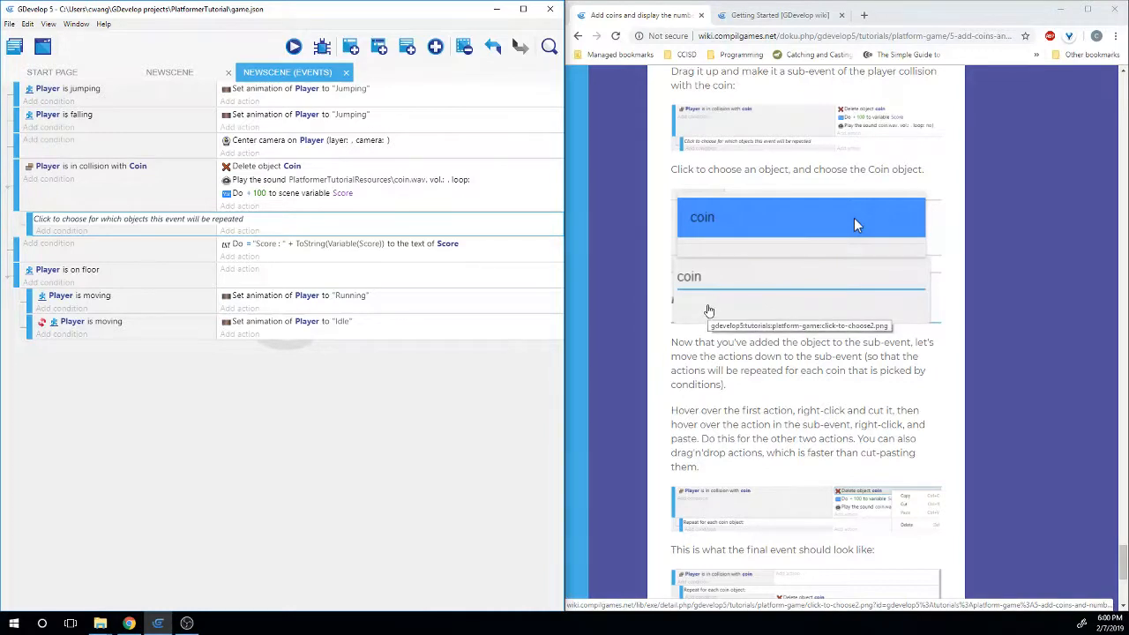
pyautogui.scroll(1, 670, 297)
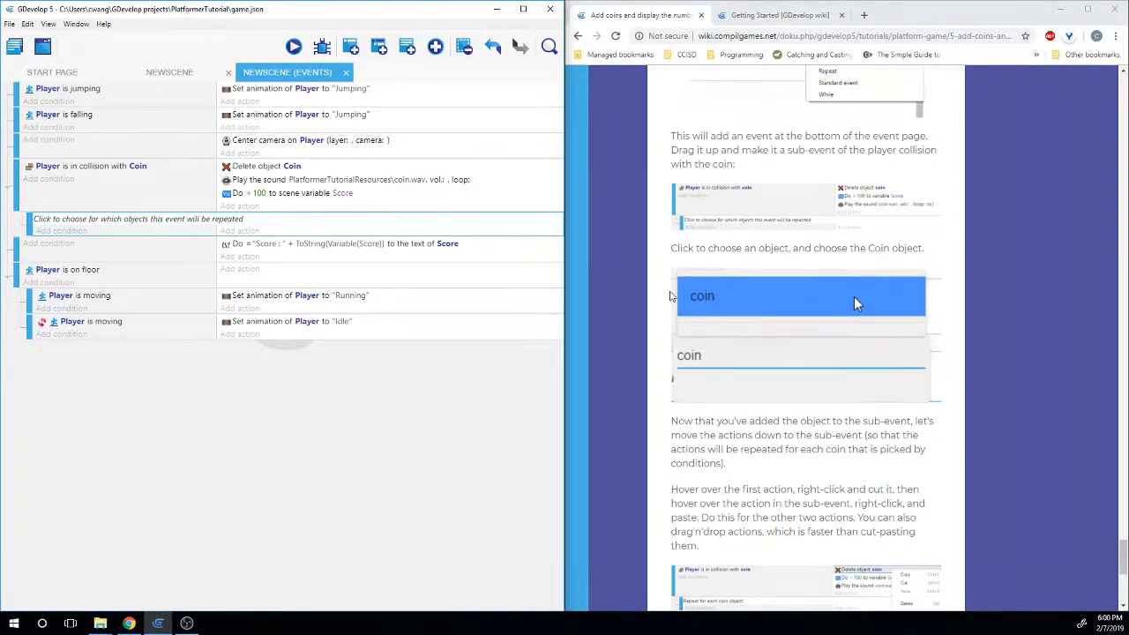
pyautogui.scroll(1, 670, 296)
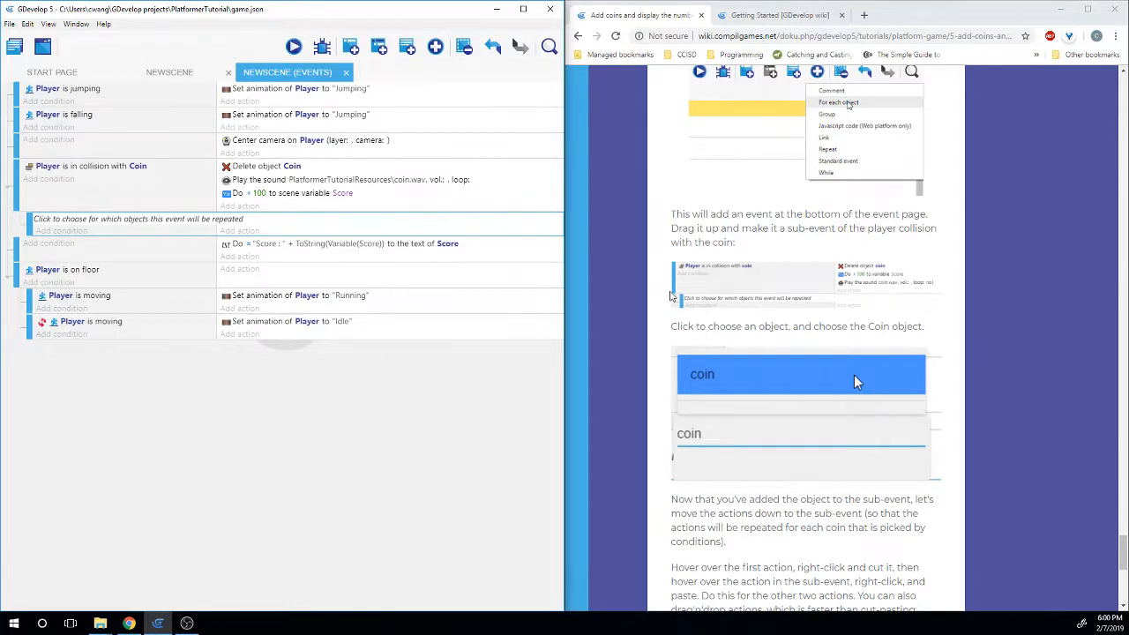
pyautogui.scroll(2, 669, 291)
pyautogui.scroll(-1, 659, 270)
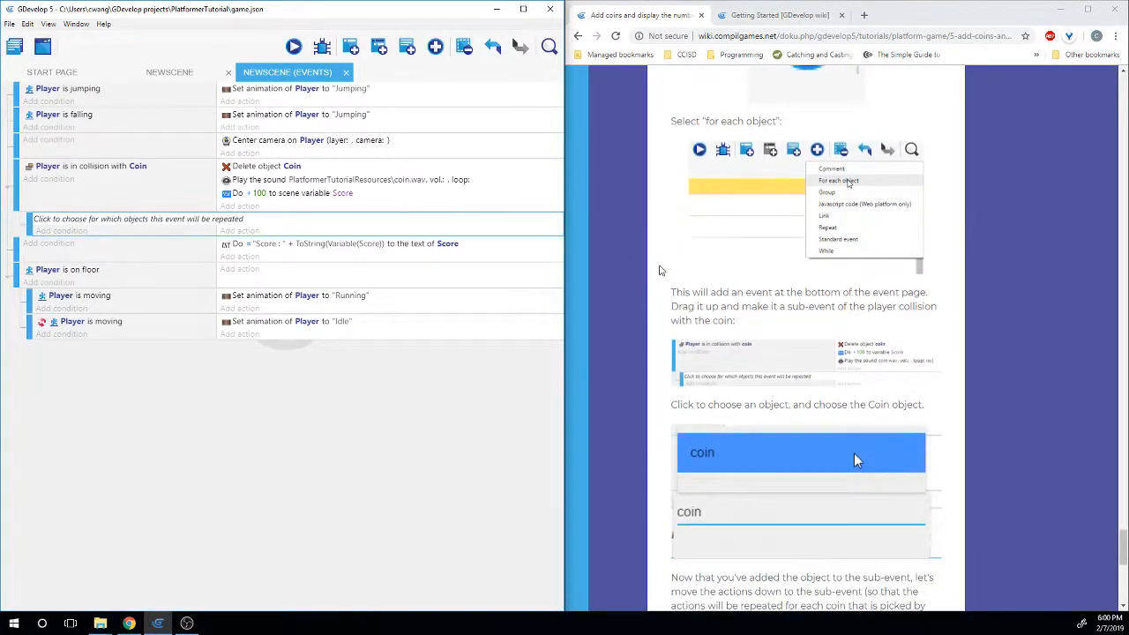
pyautogui.scroll(-3, 659, 270)
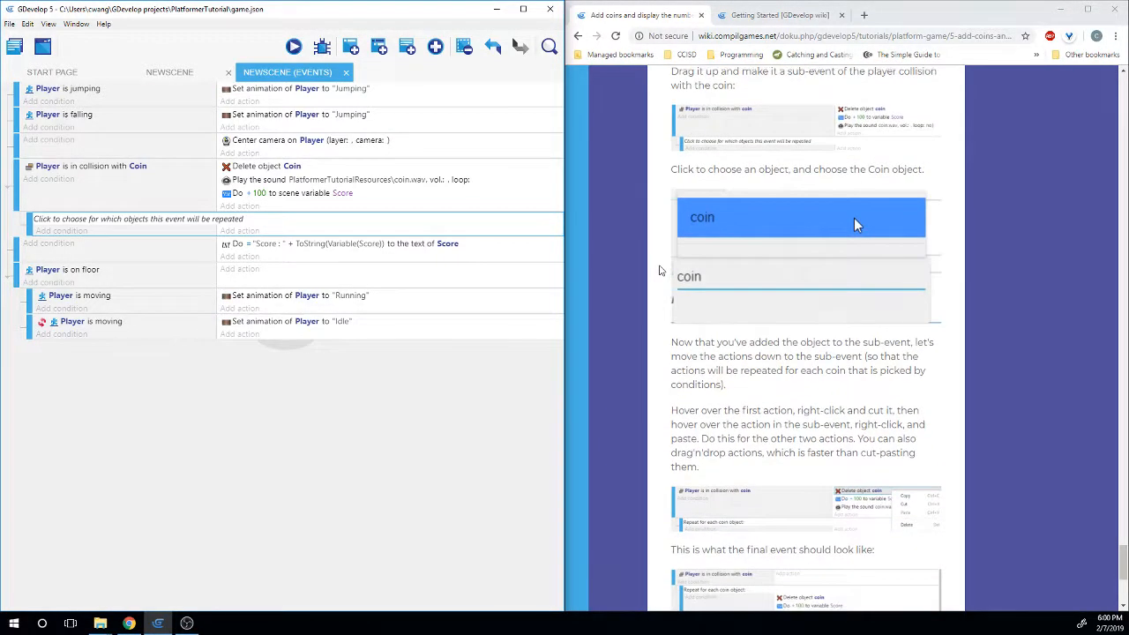
# Set the new sub-event to repeat for each Coin object
pyautogui.click(227, 232)
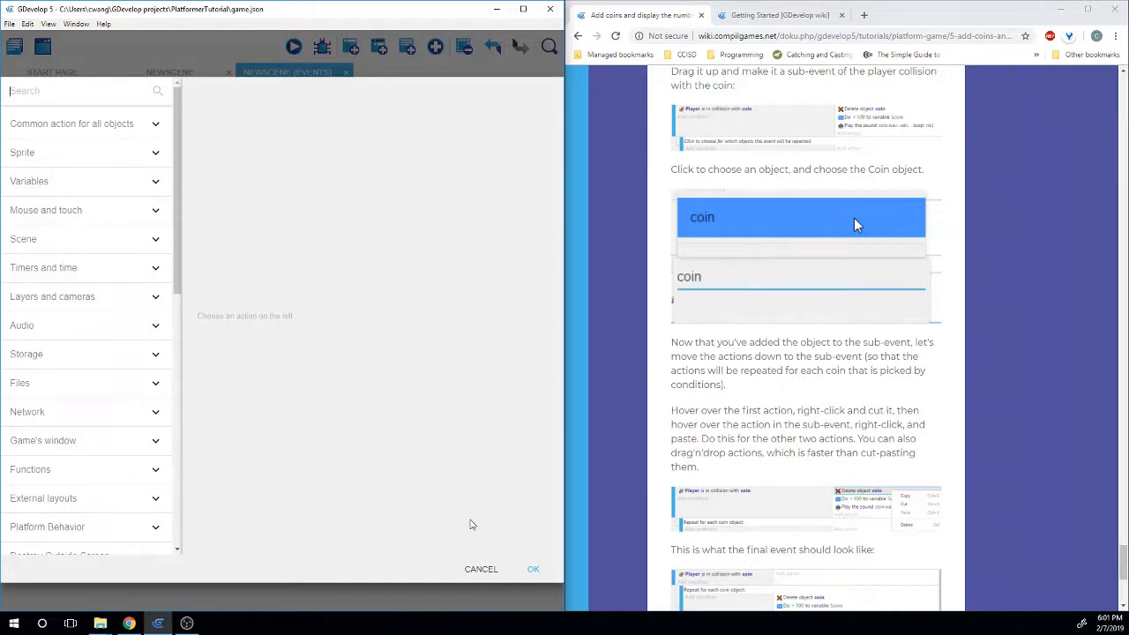
pyautogui.click(482, 571)
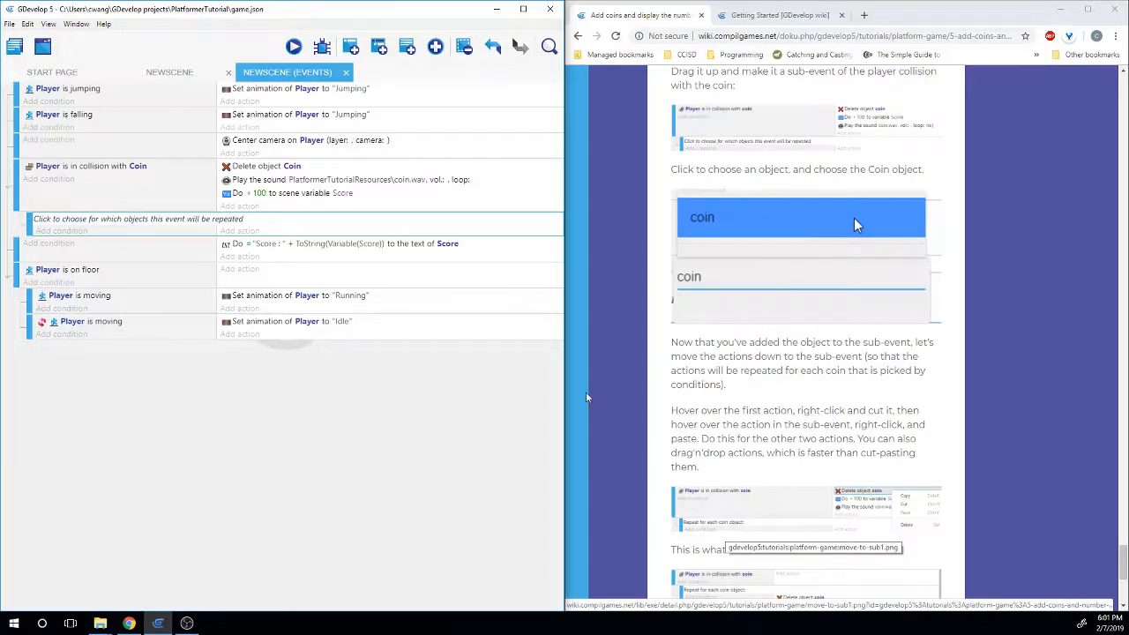
pyautogui.click(132, 220)
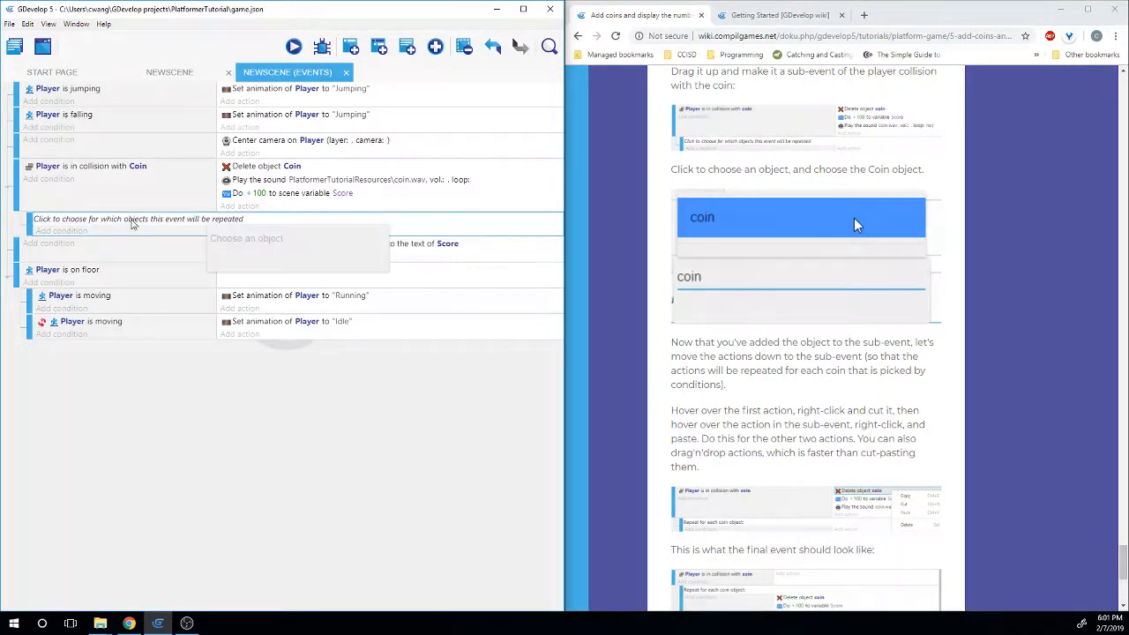
pyautogui.click(249, 238)
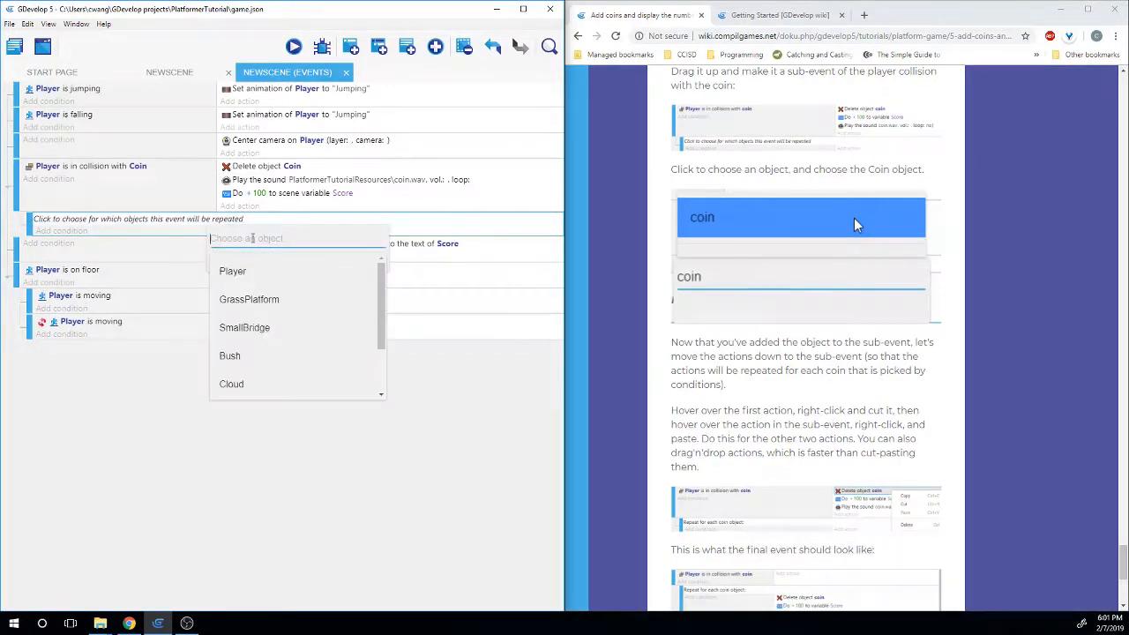
pyautogui.scroll(-2, 256, 290)
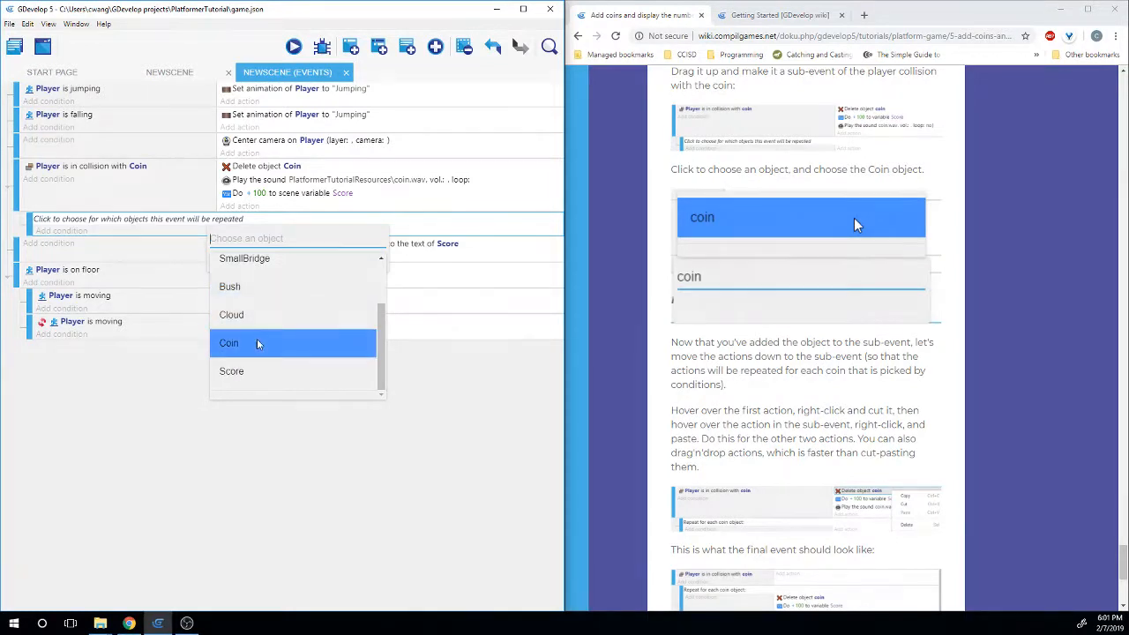
pyautogui.click(228, 342)
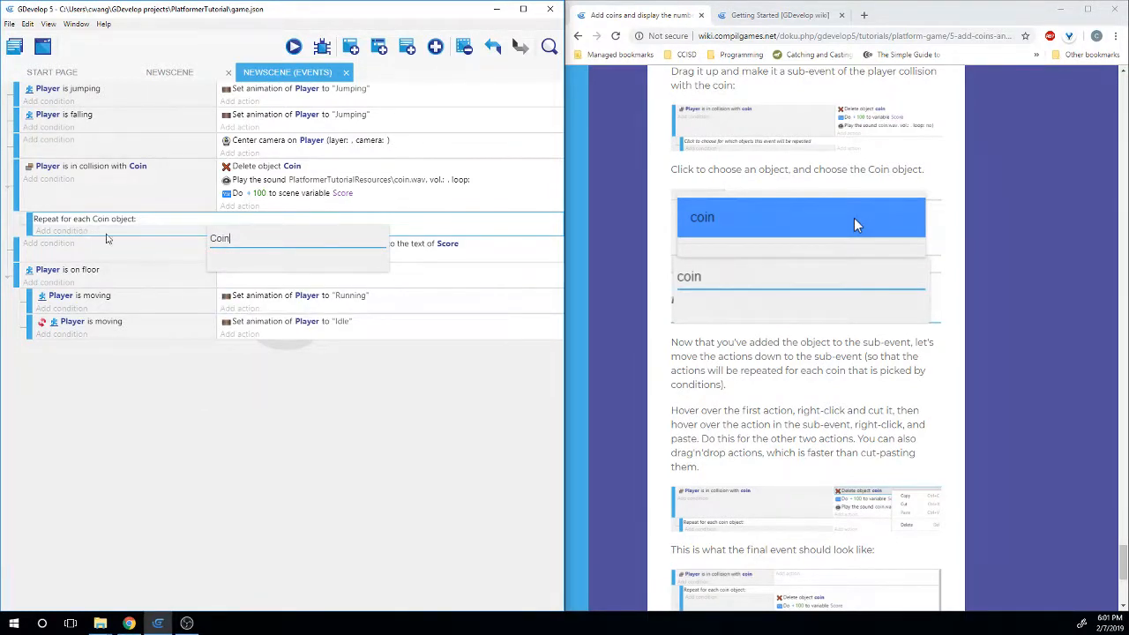
pyautogui.click(255, 391)
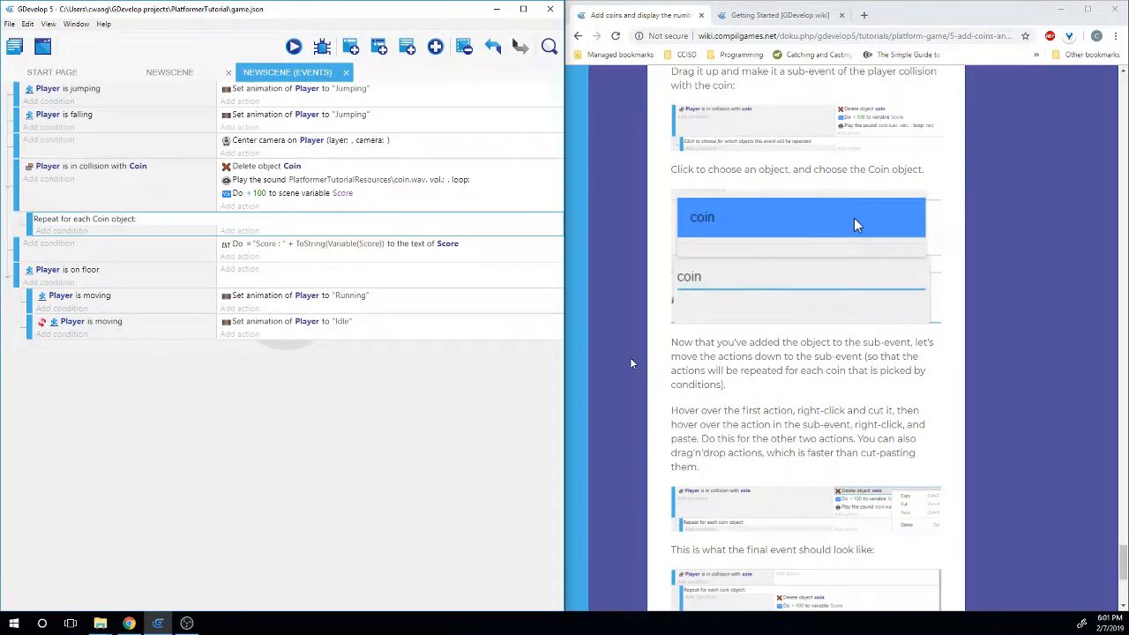
# Move the Delete object Coin action from the Player and Coin collision event into the For each Coin sub-event
pyautogui.scroll(-1, 641, 333)
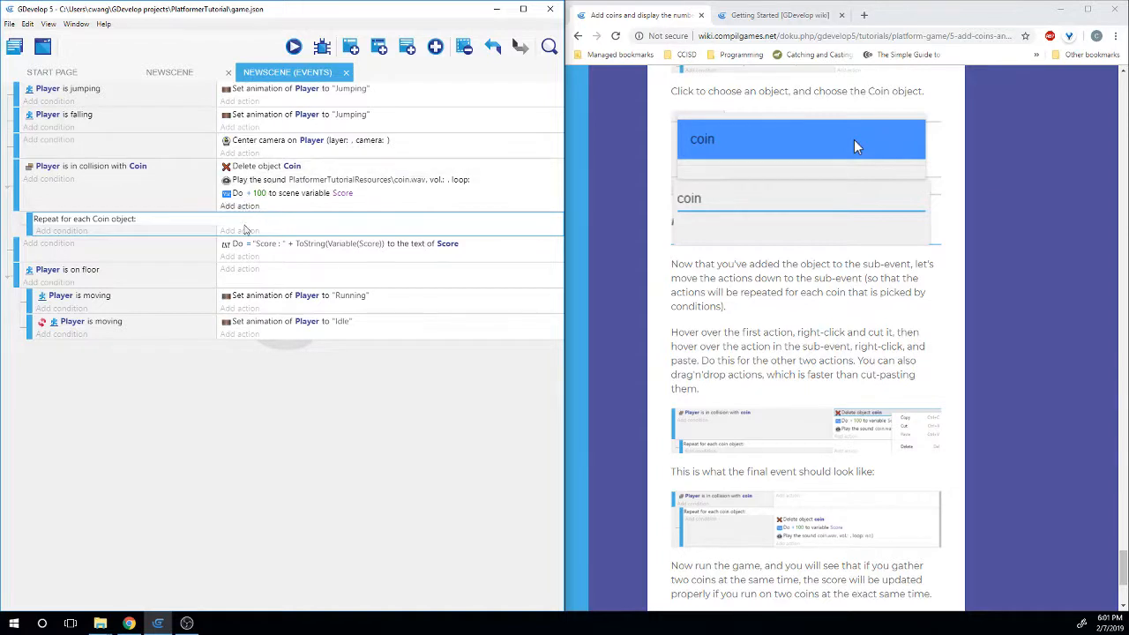
pyautogui.scroll(-1, 693, 276)
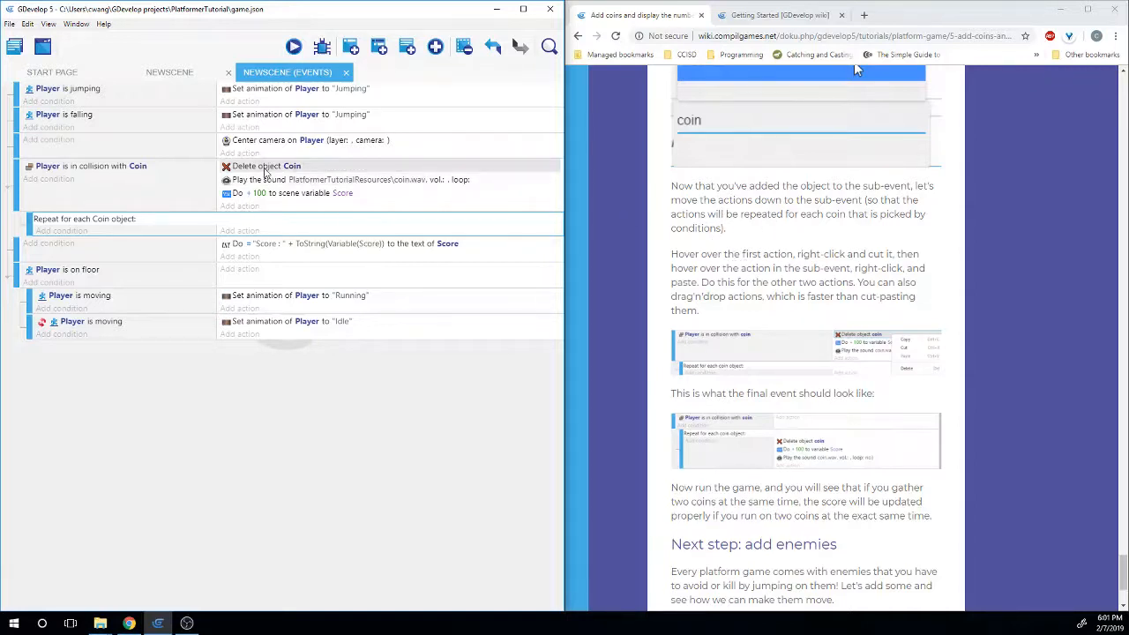
pyautogui.rightClick(264, 172)
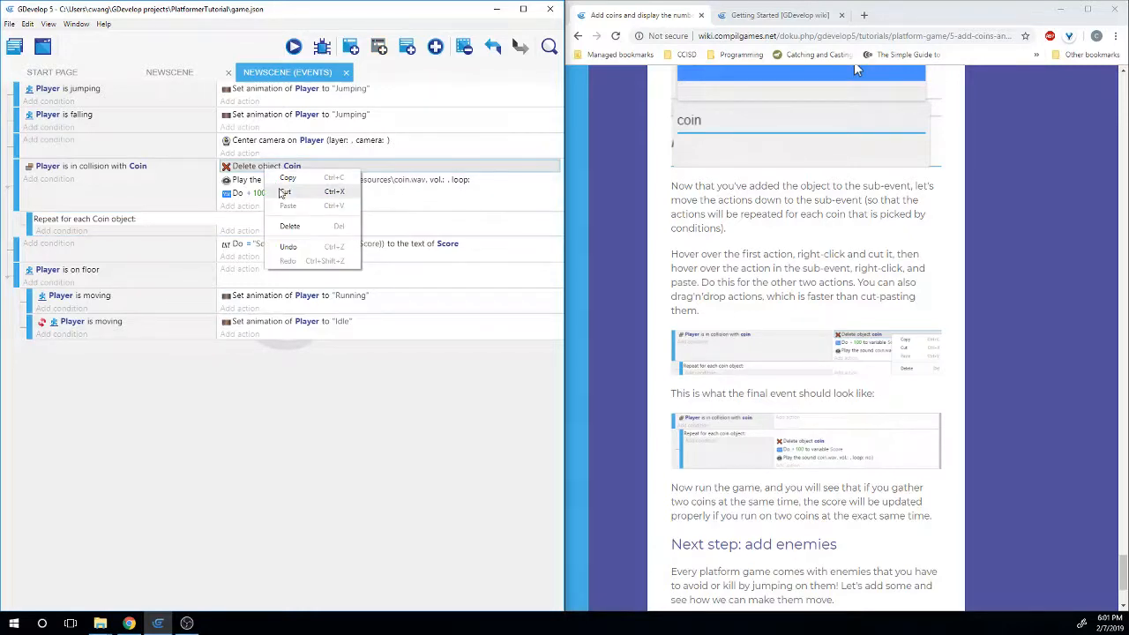
pyautogui.click(284, 192)
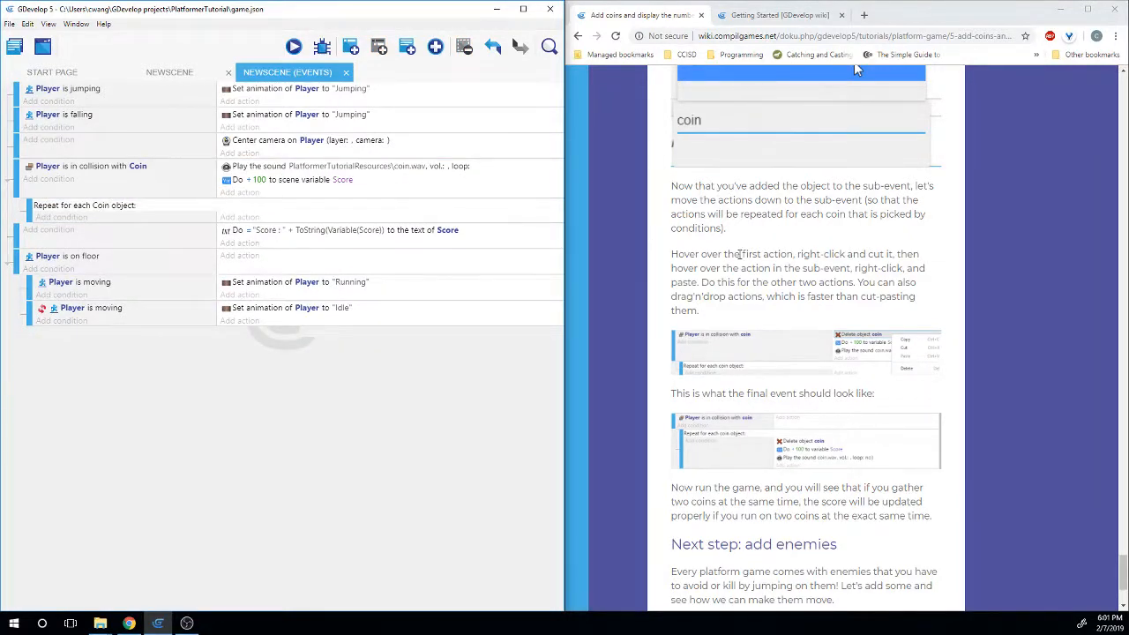
pyautogui.scroll(-1, 742, 261)
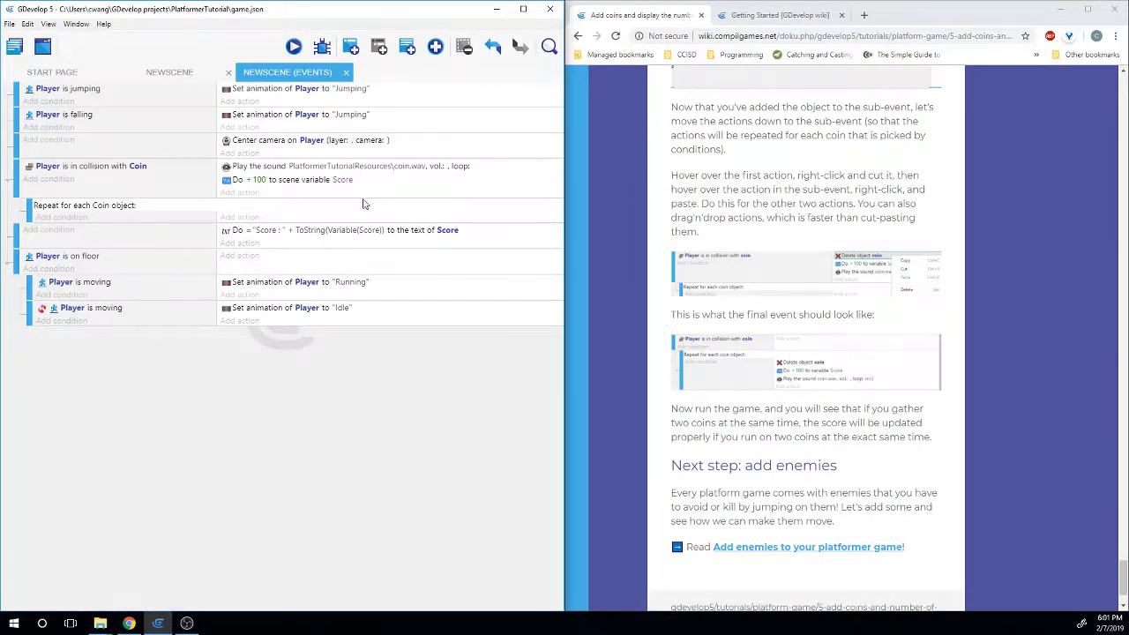
pyautogui.rightClick(237, 219)
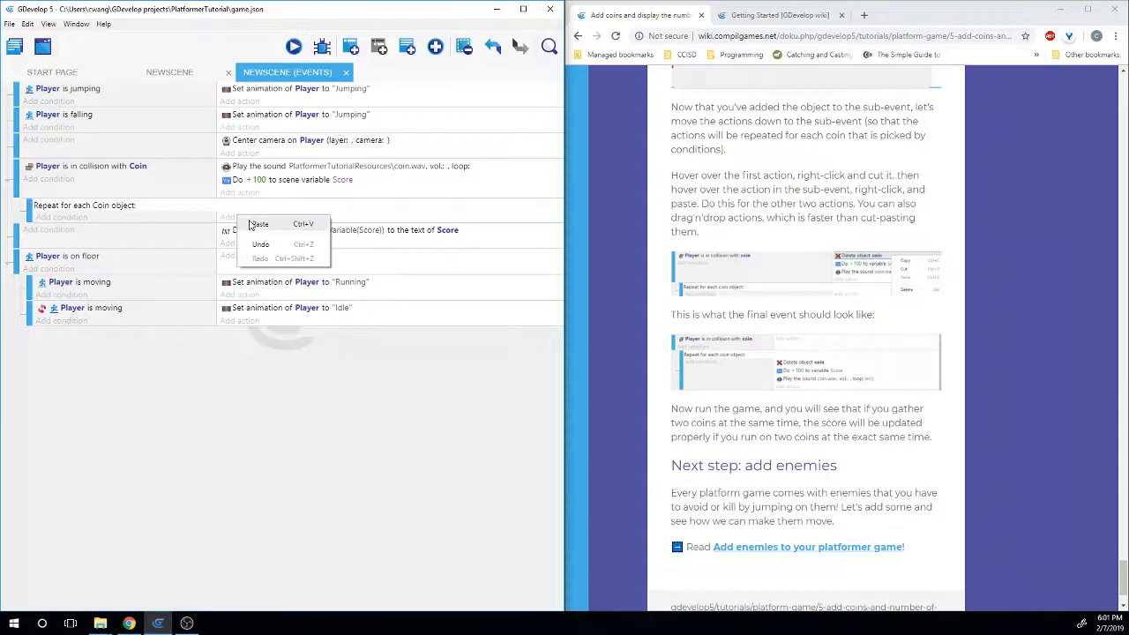
pyautogui.click(258, 225)
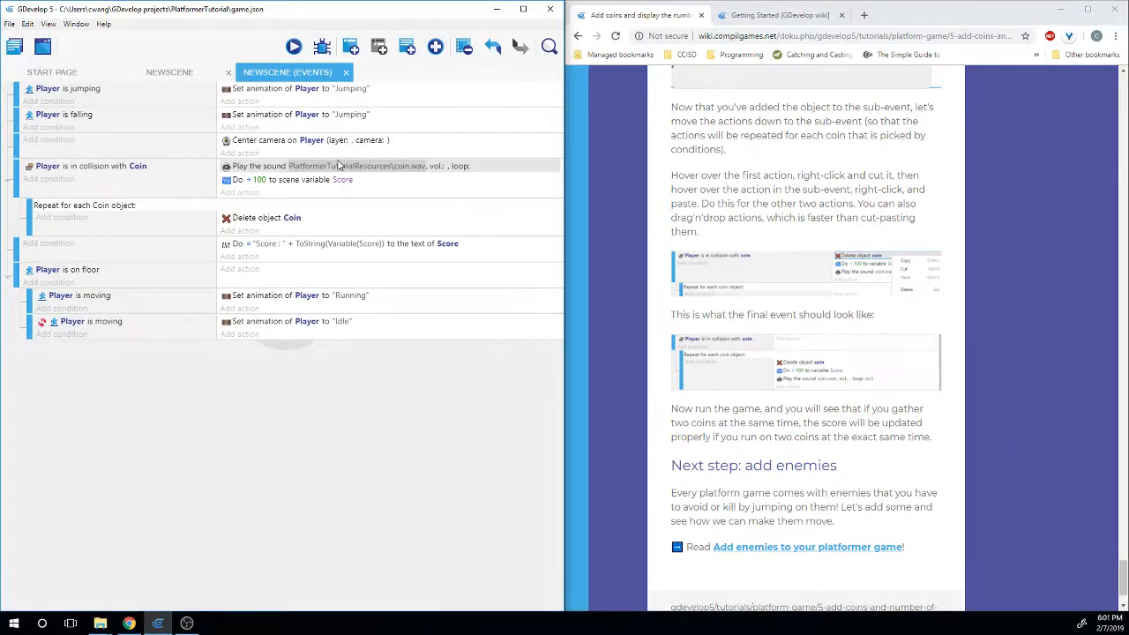
# Cut the coin.wav sound and +100 Score actions from the collision event and paste them into the For each Coin sub-event
pyautogui.rightClick(263, 168)
pyautogui.click(293, 184)
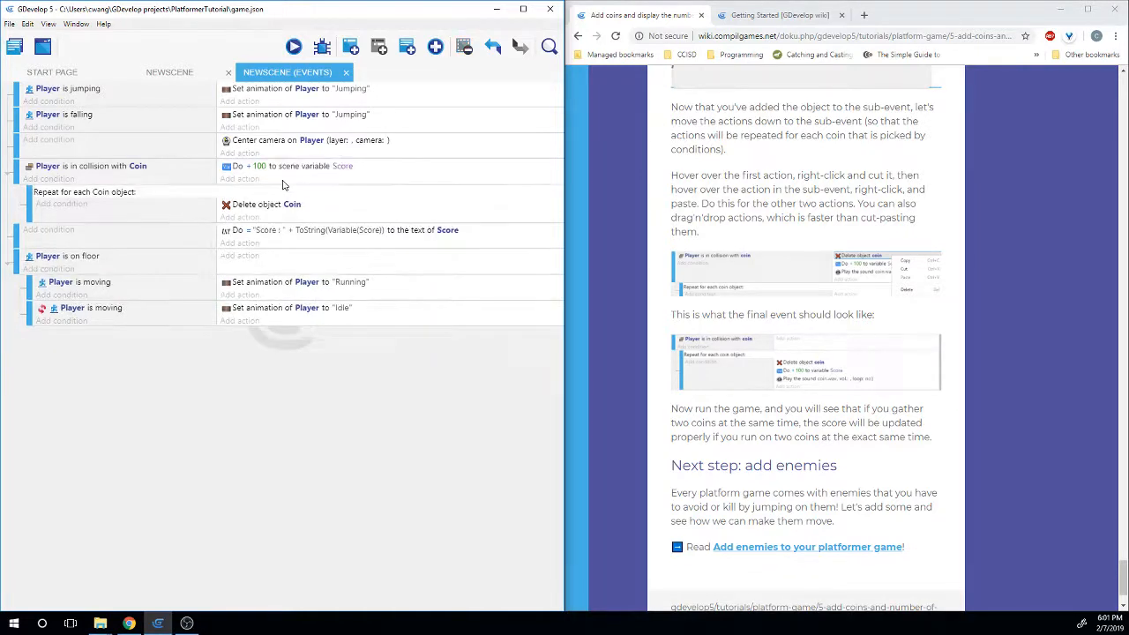
pyautogui.rightClick(239, 220)
pyautogui.click(256, 227)
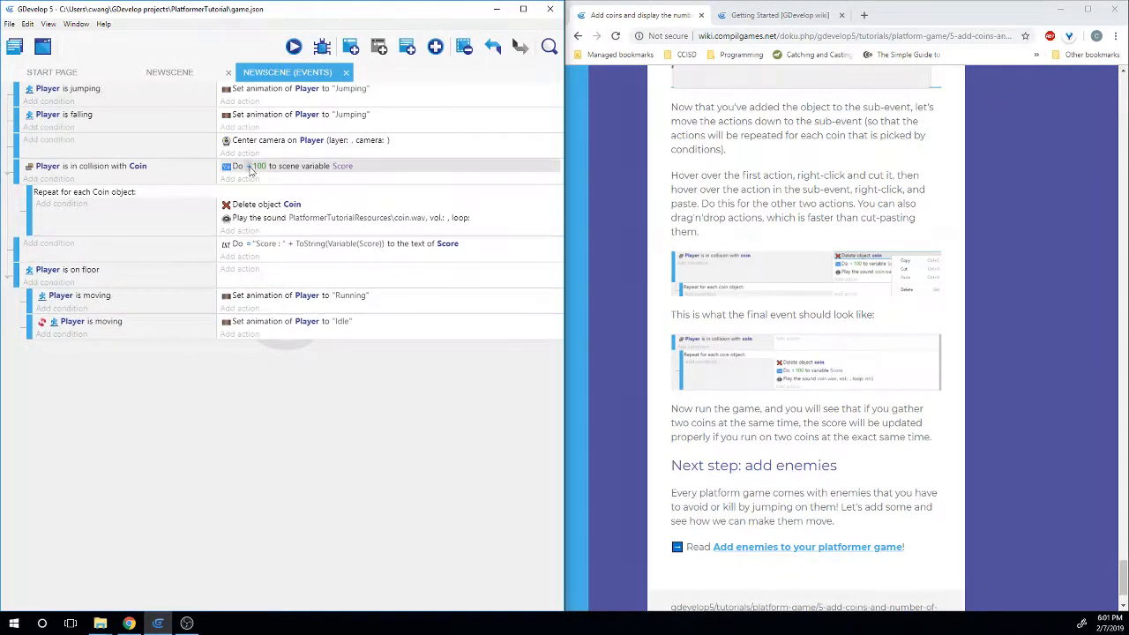
pyautogui.rightClick(293, 170)
pyautogui.click(313, 190)
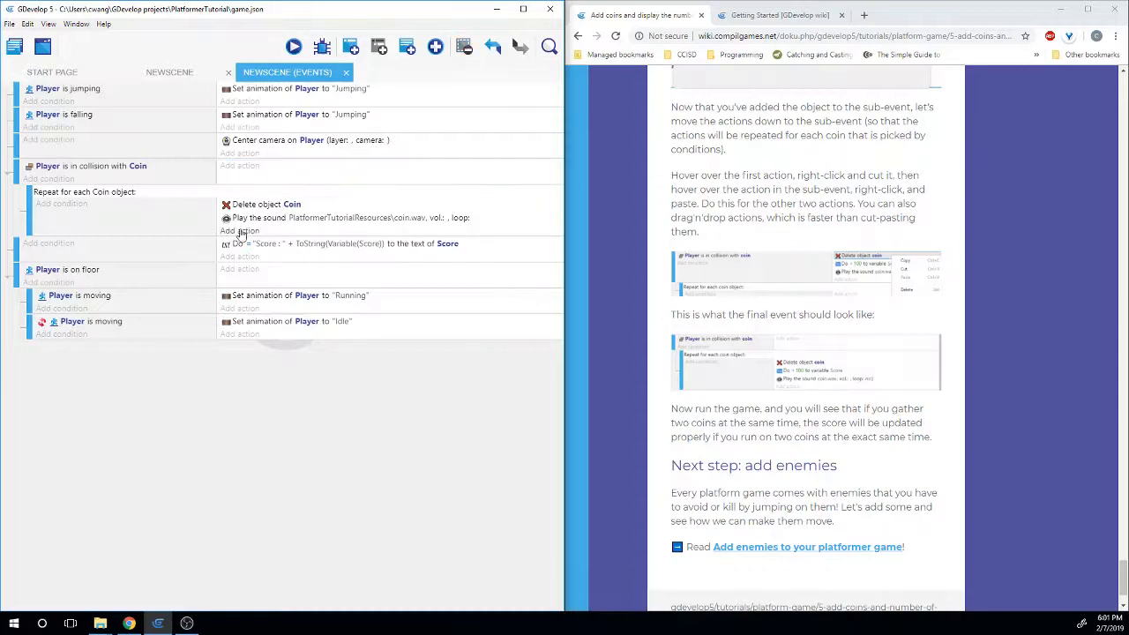
pyautogui.rightClick(247, 233)
pyautogui.click(269, 246)
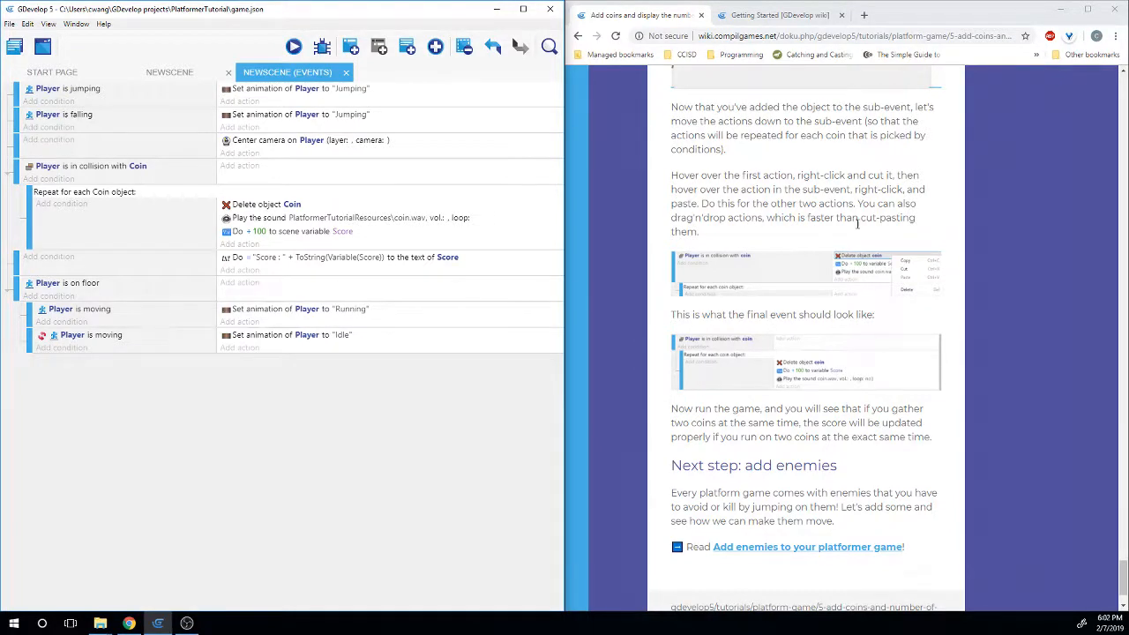
# Undo the cut-and-paste moves of the coin.wav sound and +100 Score actions
pyautogui.hotkey('ctrl', 'z')
pyautogui.hotkey('ctrl', 'z')
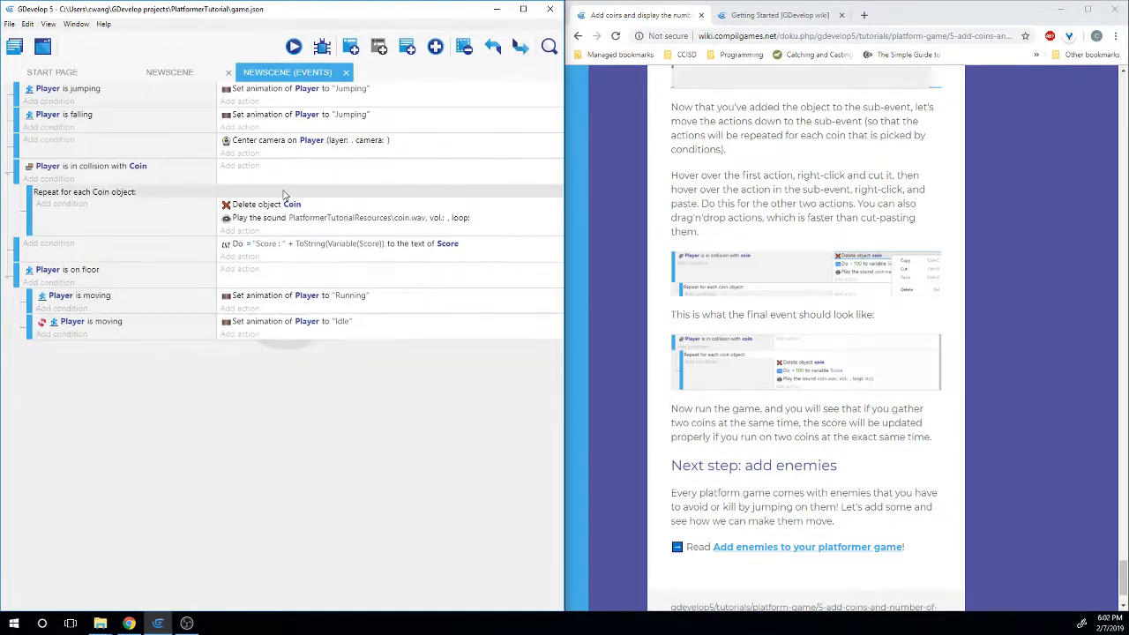
pyautogui.hotkey('ctrl', 'z')
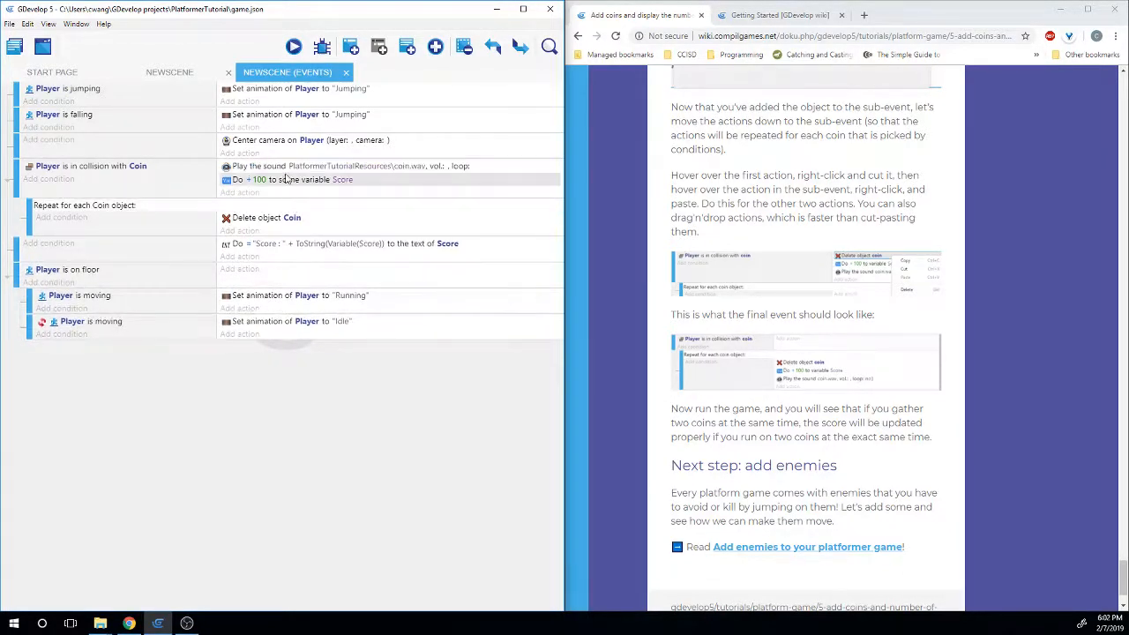
# Move the coin.wav sound and +100 Score actions directly below Delete object Coin in the For each Coin sub-event
pyautogui.moveTo(265, 170); pyautogui.dragTo(261, 228)
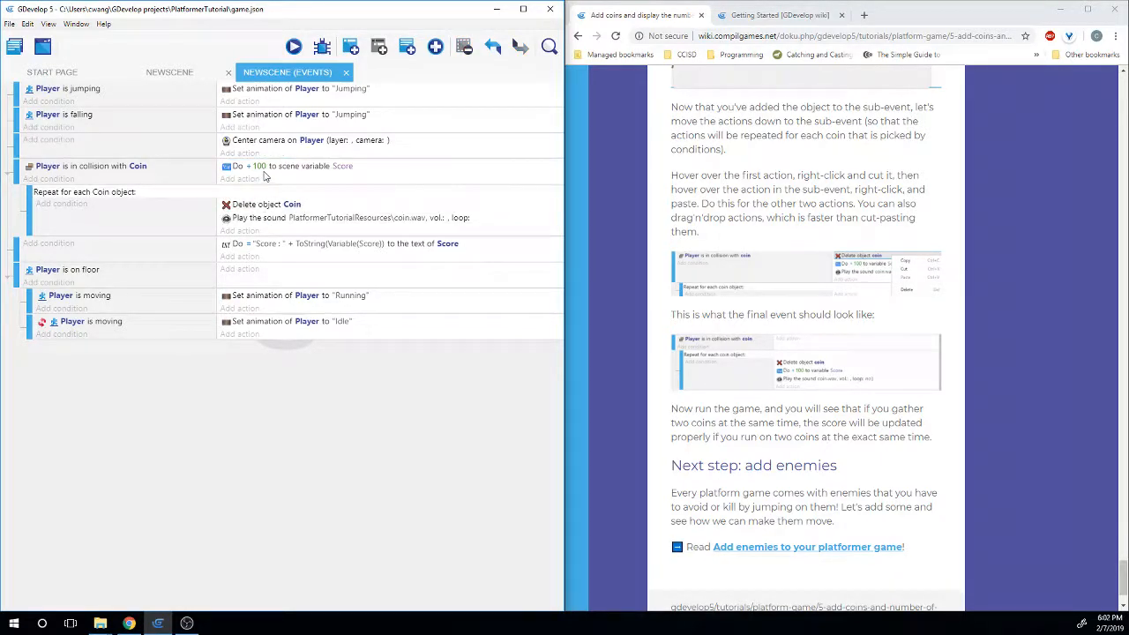
pyautogui.moveTo(252, 167); pyautogui.dragTo(266, 230)
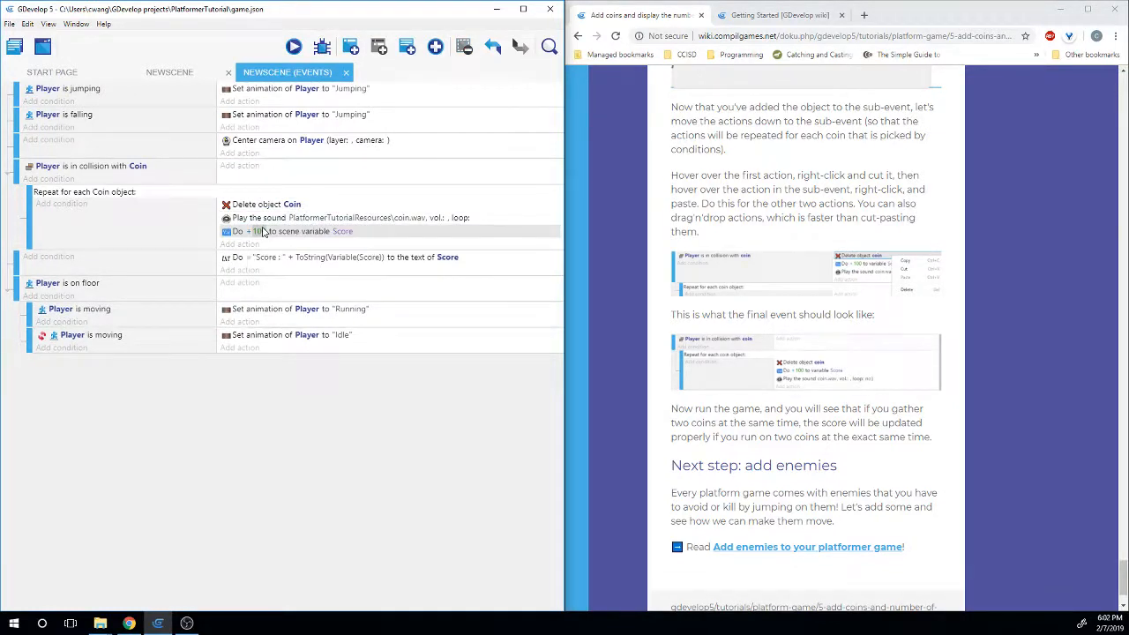
# Check the rest of the tutorial's coin section and save the project
pyautogui.click(649, 222)
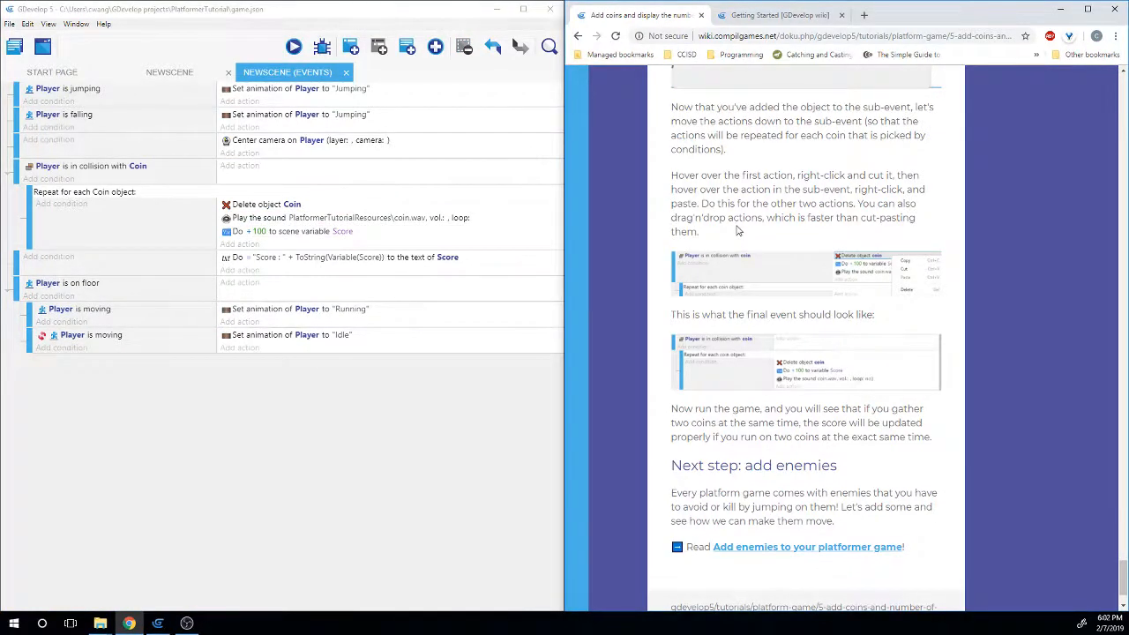
pyautogui.scroll(-2, 740, 233)
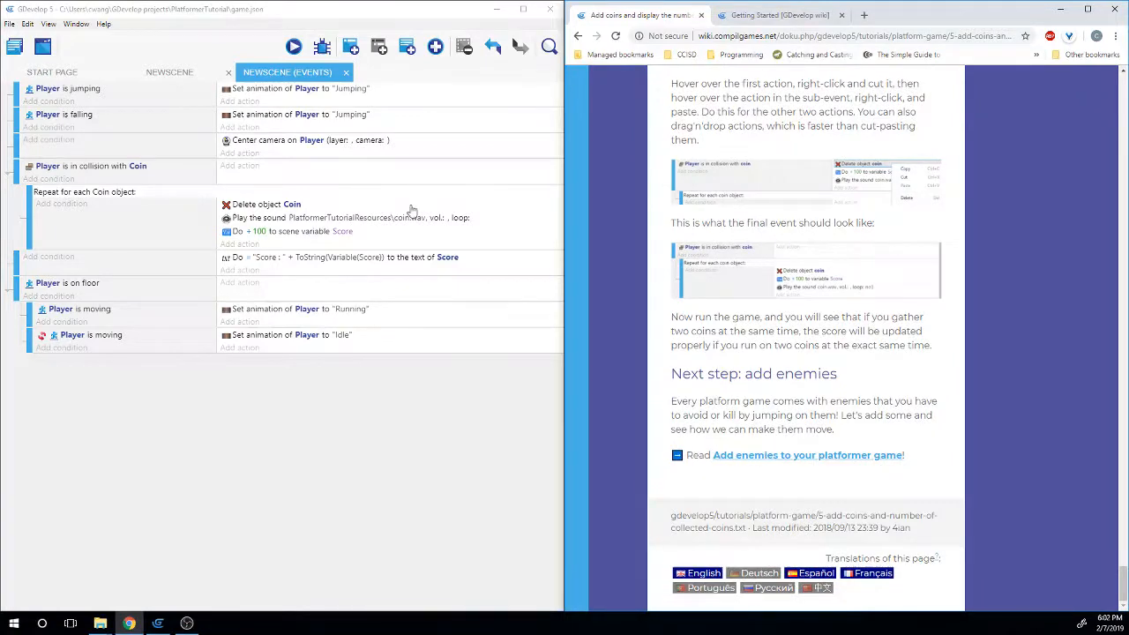
pyautogui.click(395, 394)
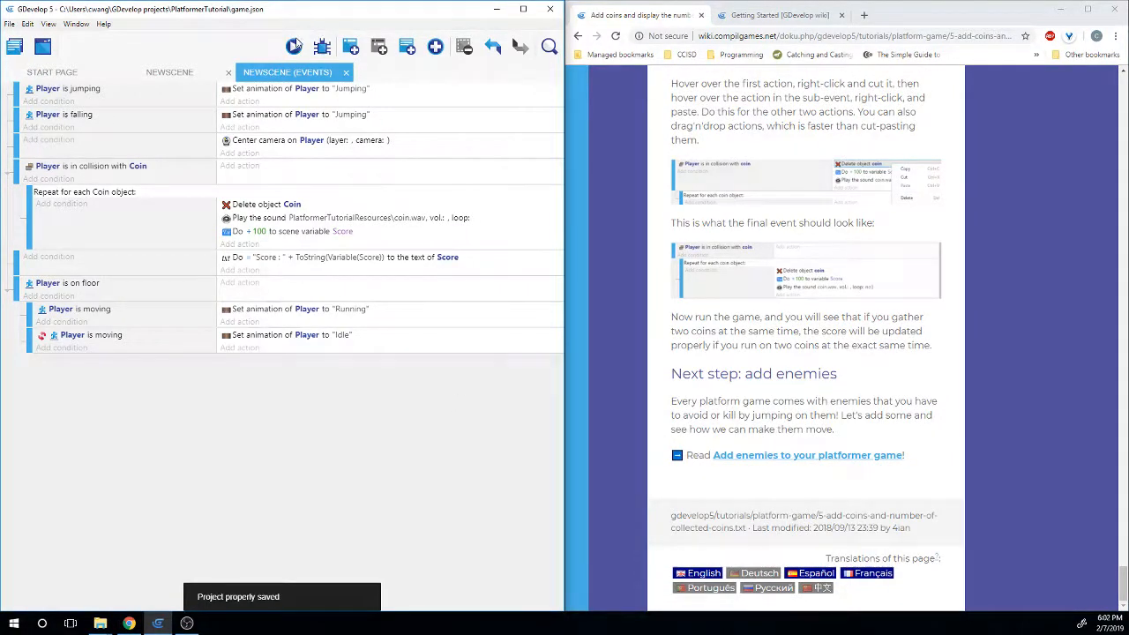
# Preview the game and steer the player through the coins on the platforms to test the score counting
pyautogui.click(295, 40)
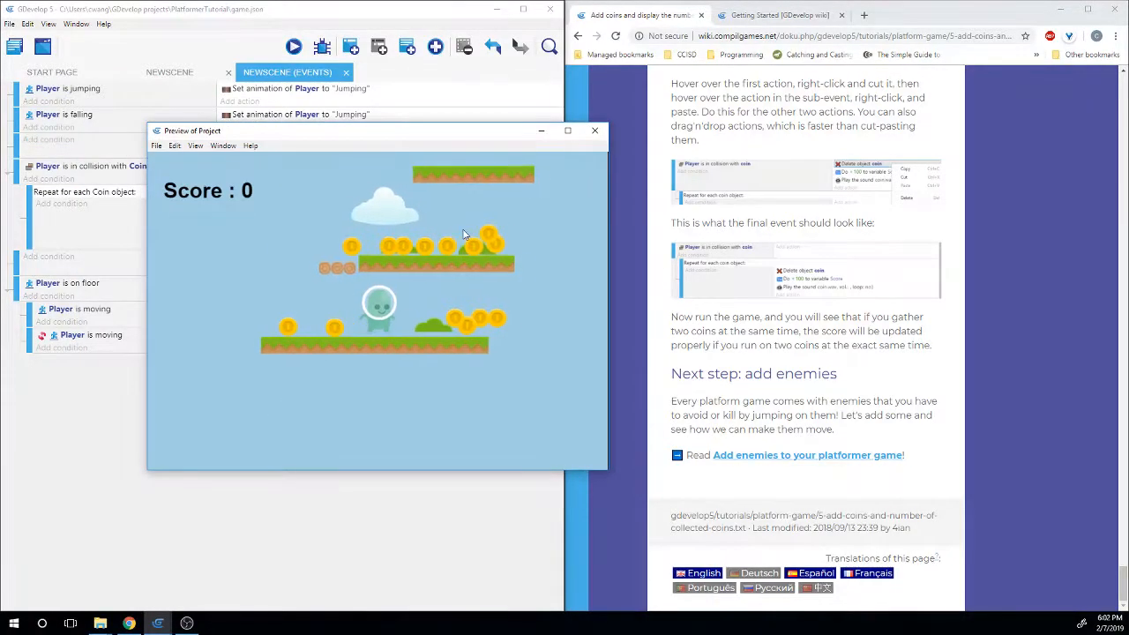
pyautogui.press('Left')
pyautogui.press('space')
pyautogui.press('Right')
pyautogui.press('space')
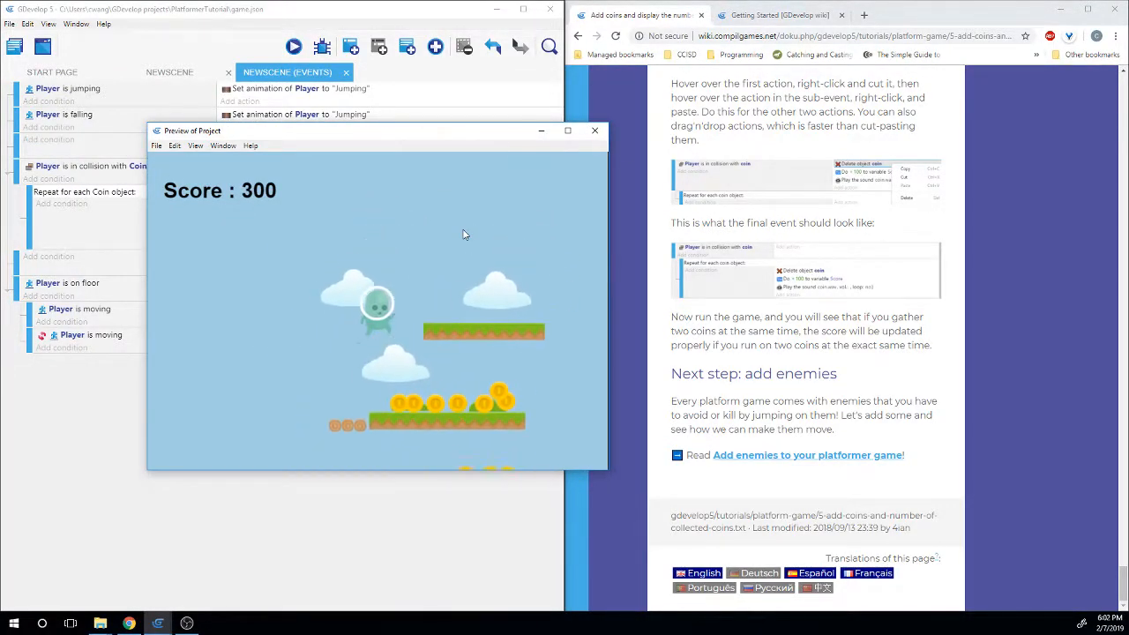
pyautogui.press('Right')
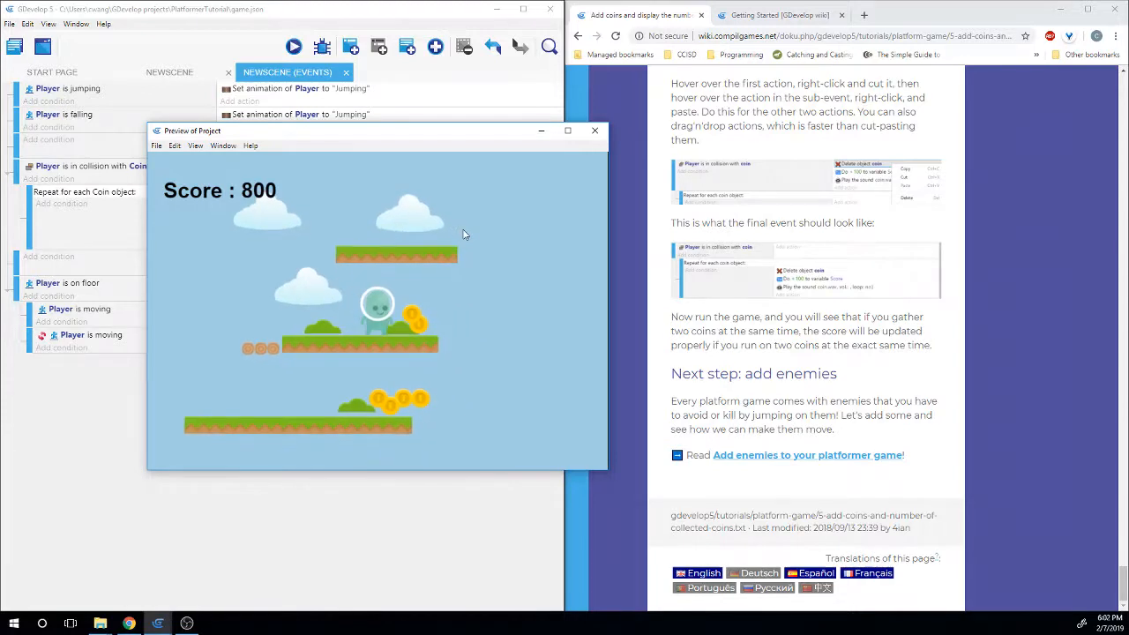
pyautogui.press('Right')
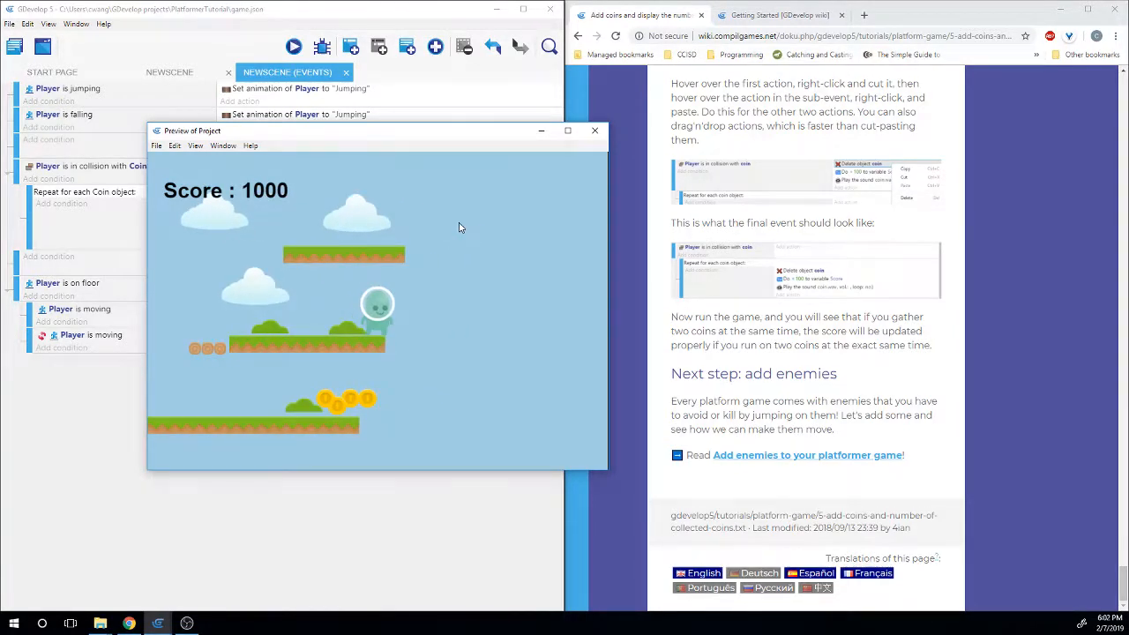